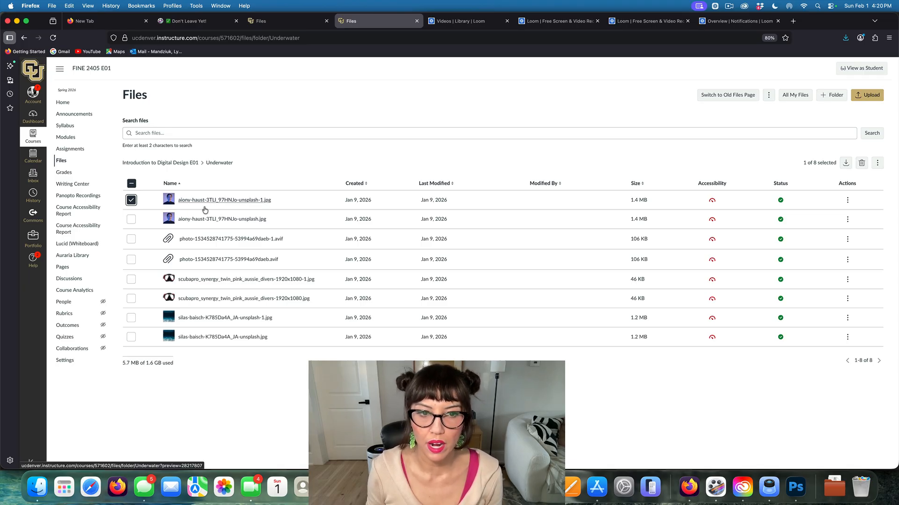
# Add the scubapro and silas-baisch files ending in "-1.jpg" to the selection and download the selected course files.
pyautogui.click(132, 279)
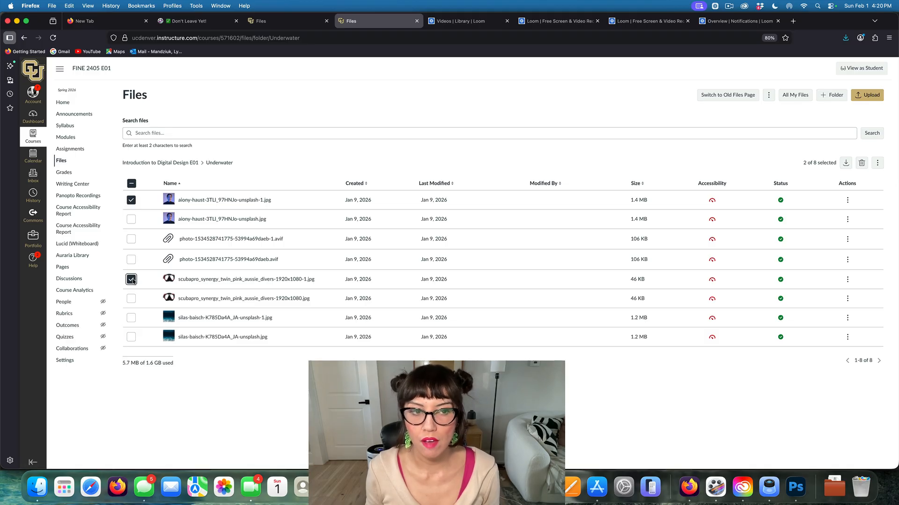
pyautogui.click(131, 317)
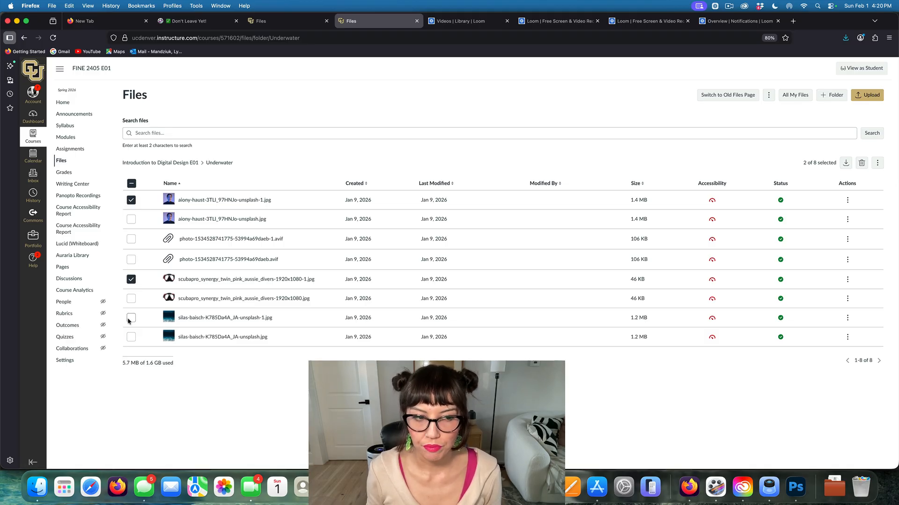
pyautogui.click(846, 163)
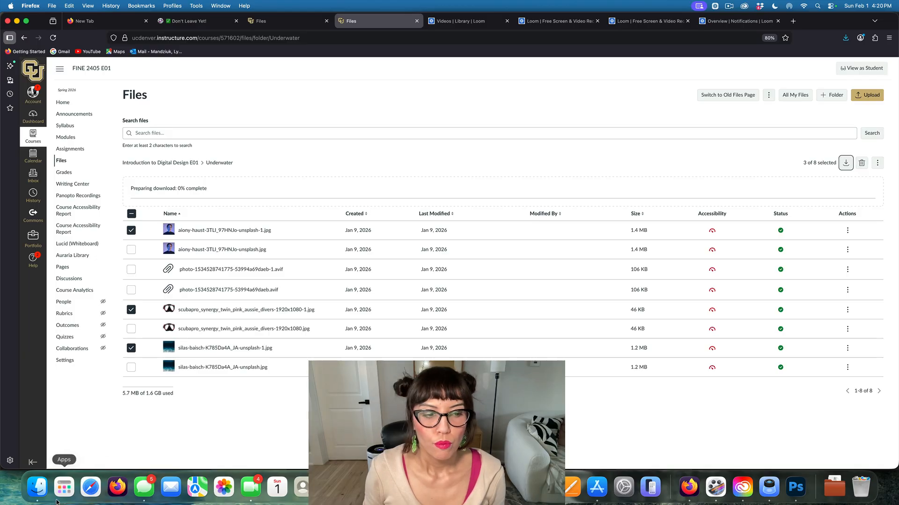
# Switch to Finder and open the Underwater_export folder in Downloads.
pyautogui.click(39, 489)
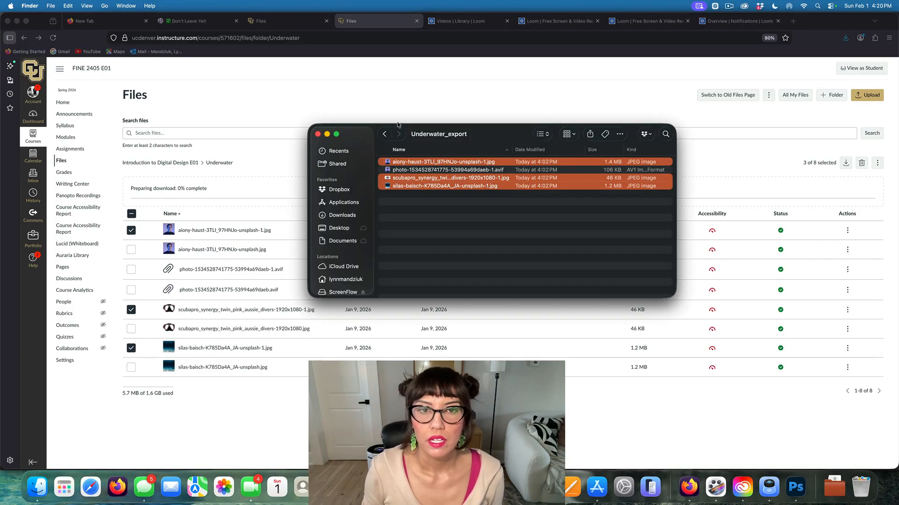
pyautogui.click(385, 134)
pyautogui.click(408, 171)
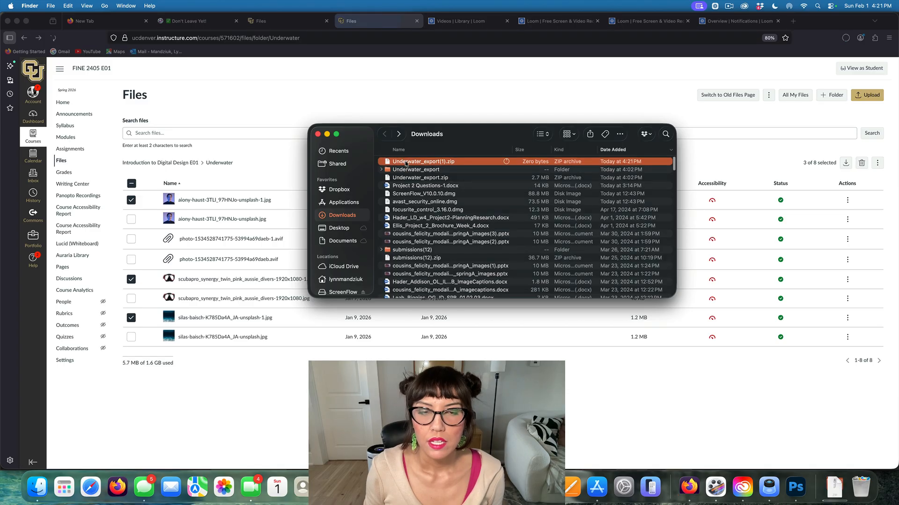
pyautogui.doubleClick(404, 168)
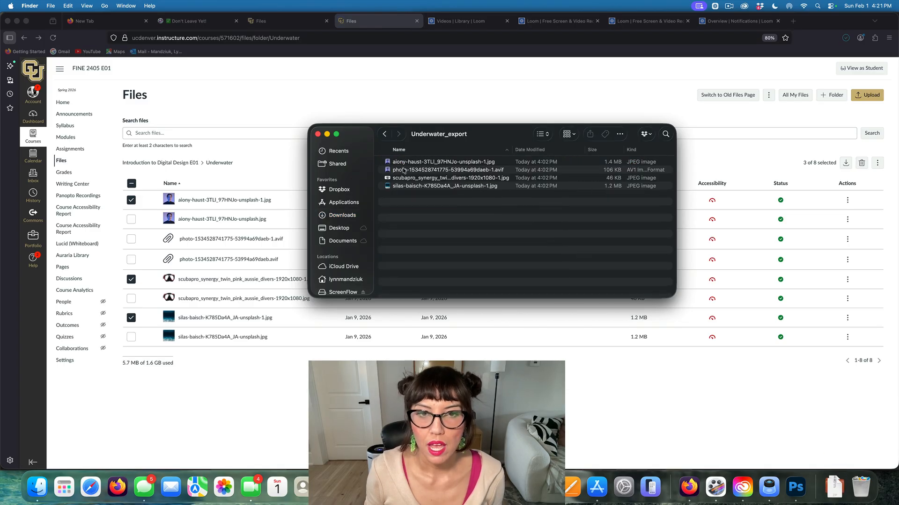
# Open the three JPEG images of the Underwater_export folder together in Adobe Photoshop 2026, leaving out the AVIF file.
pyautogui.click(412, 162)
pyautogui.keyDown('super'); pyautogui.click(416, 178); pyautogui.keyUp('super')
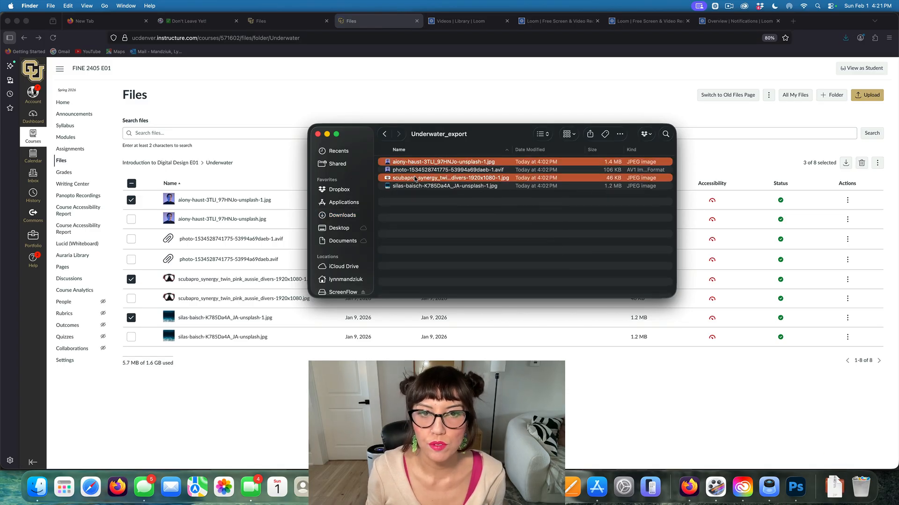
pyautogui.keyDown('super'); pyautogui.click(417, 186); pyautogui.keyUp('super')
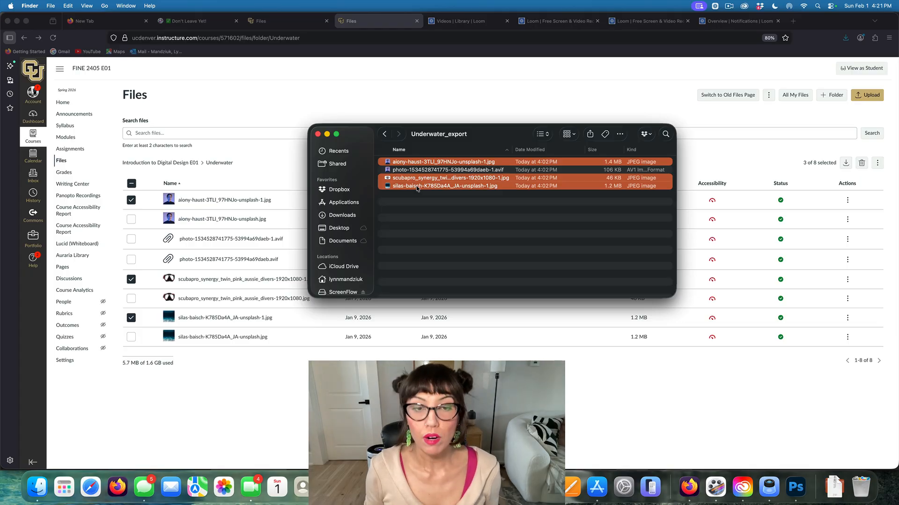
pyautogui.rightClick(416, 189)
pyautogui.moveTo(487, 211)
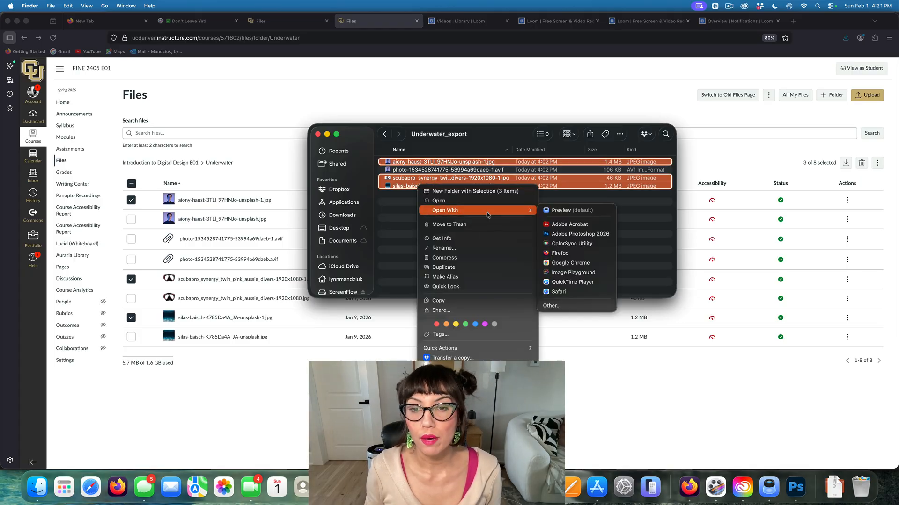
pyautogui.click(563, 234)
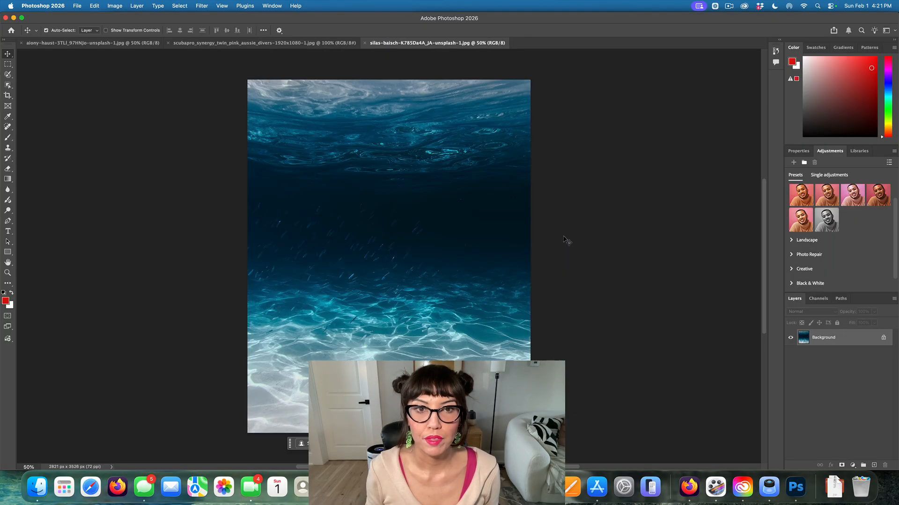
# Arrange the open documents 2-up Vertical and group the woman's portrait with the scuba mask document, leaving the ocean image alone.
pyautogui.scroll(-3, 253, 126)
pyautogui.scroll(5, 263, 126)
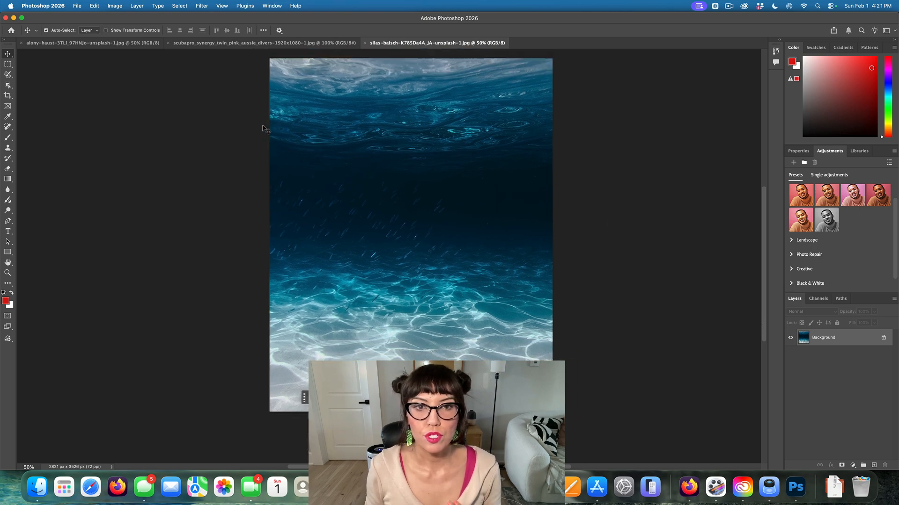
pyautogui.scroll(2, 266, 127)
pyautogui.scroll(-3, 269, 127)
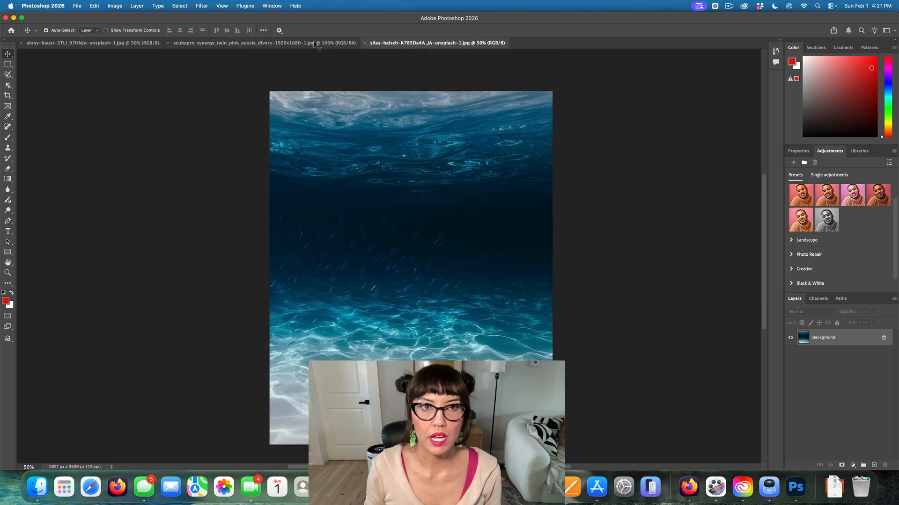
pyautogui.click(276, 6)
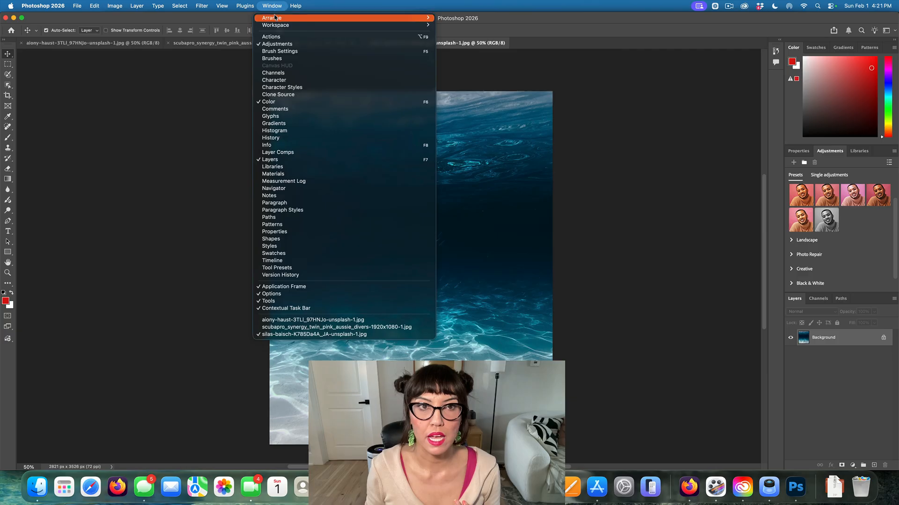
pyautogui.moveTo(275, 18)
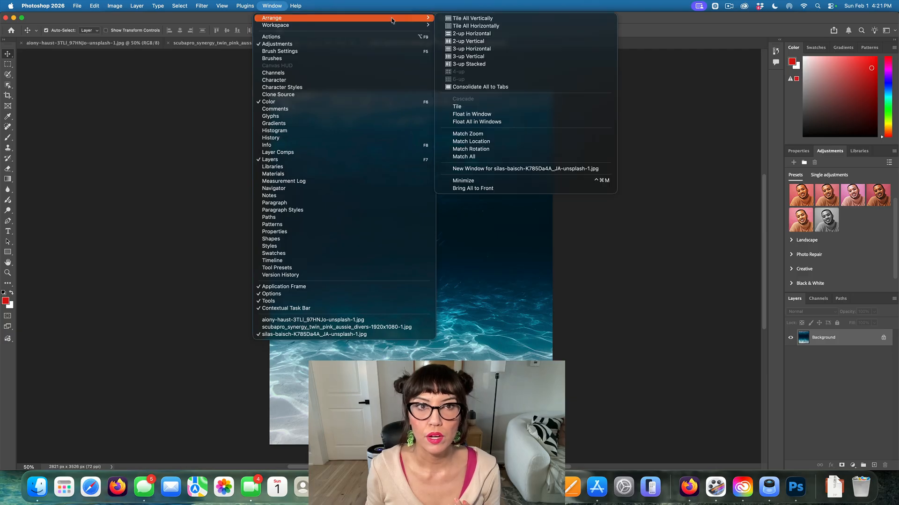
pyautogui.click(472, 41)
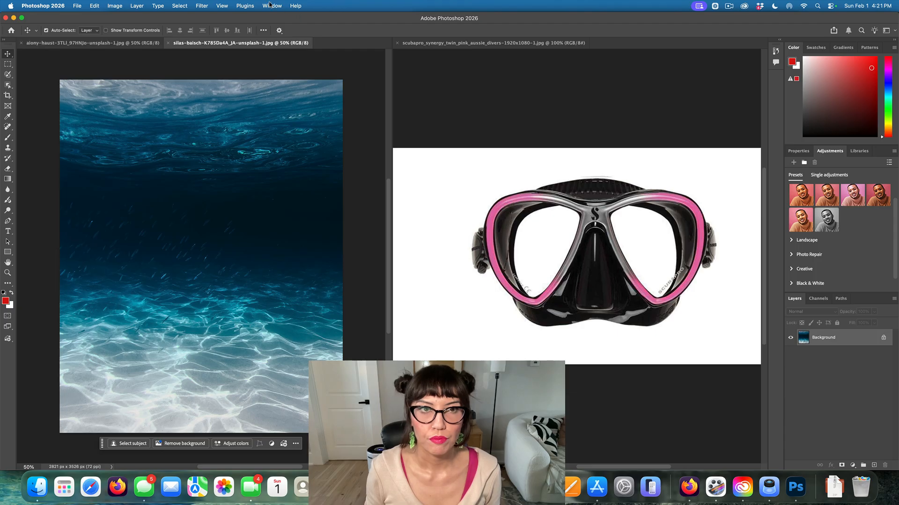
pyautogui.moveTo(128, 45); pyautogui.dragTo(454, 46)
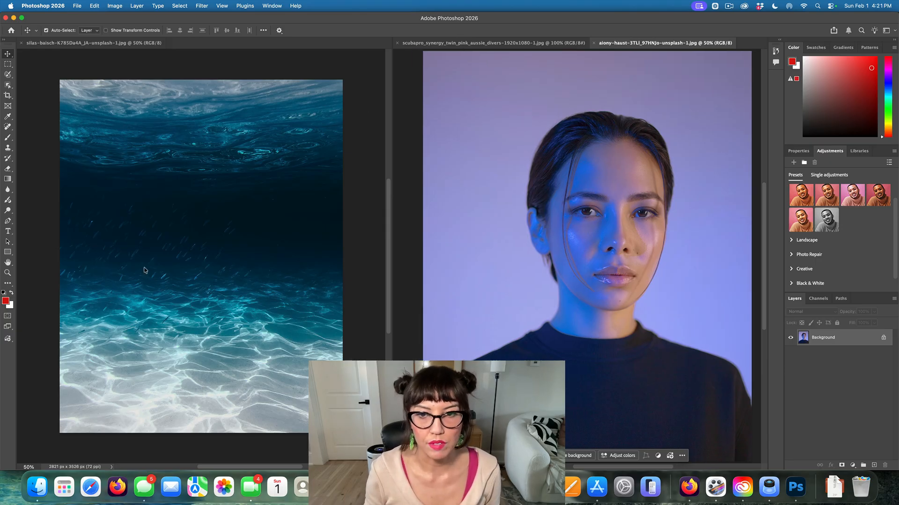
# Examine the whole portrait at 33.3% and the scuba mask image beside the ocean background.
pyautogui.scroll(3, 592, 294)
pyautogui.scroll(-5, 599, 293)
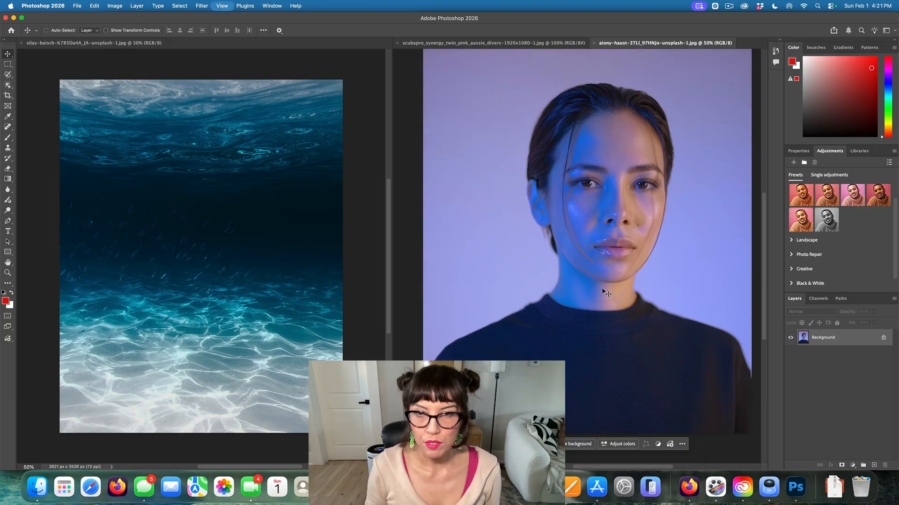
pyautogui.press('super+minus')
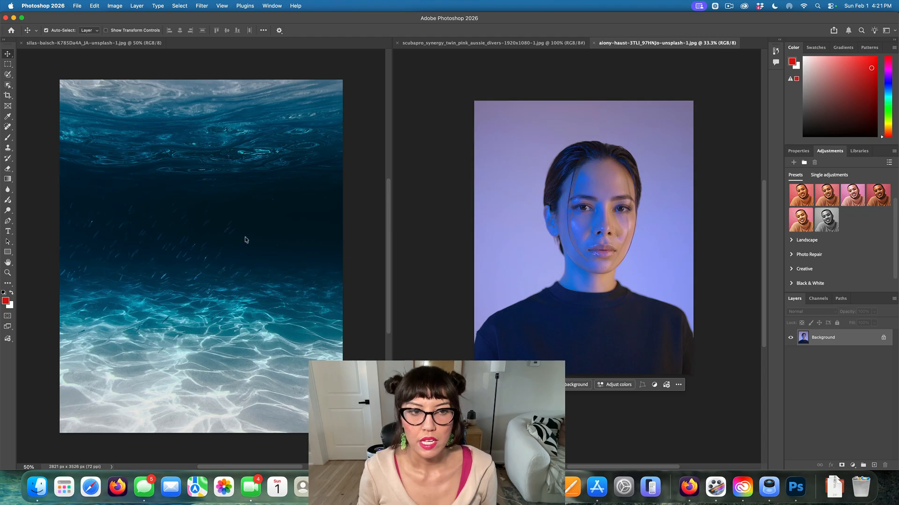
pyautogui.scroll(1, 459, 152)
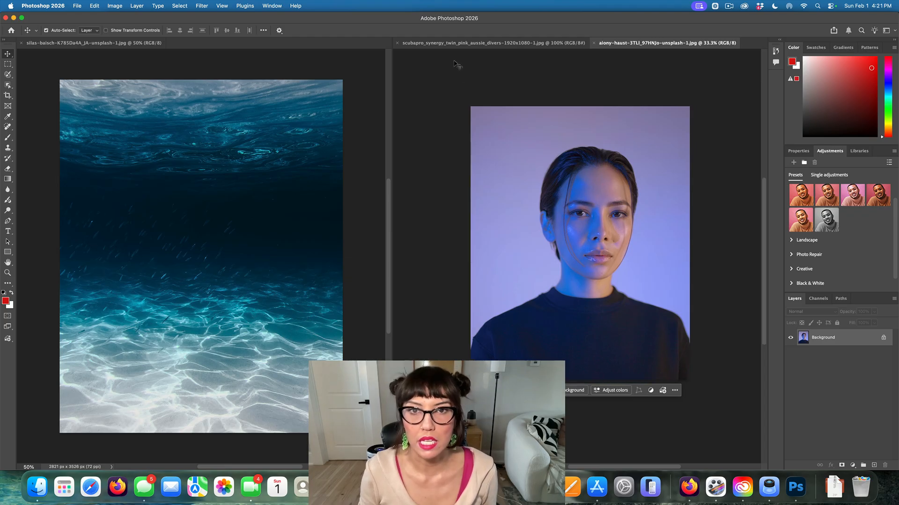
pyautogui.click(446, 47)
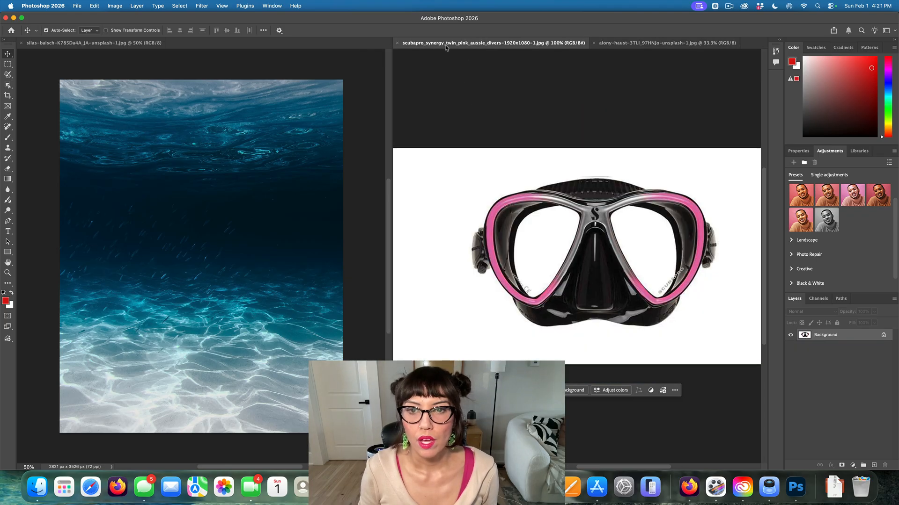
pyautogui.scroll(-1, 649, 220)
pyautogui.scroll(-1, 649, 220)
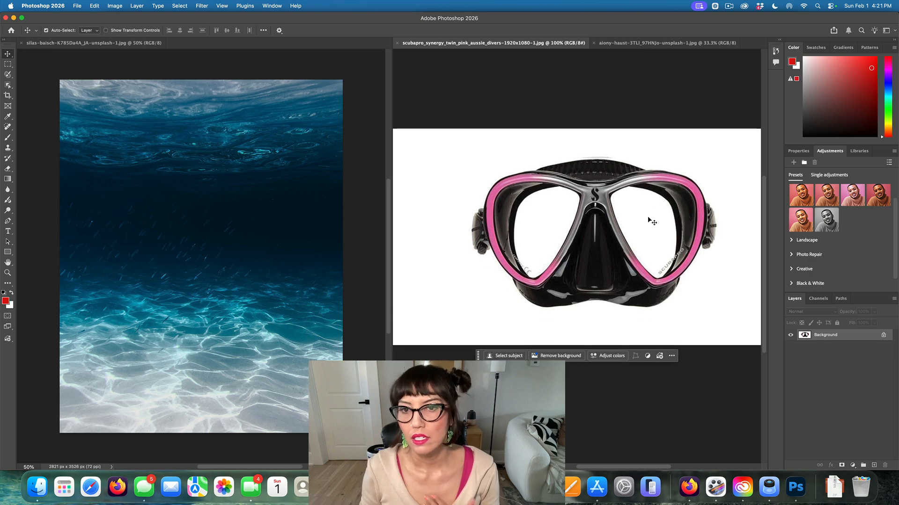
# Select the woman as the subject in the portrait document.
pyautogui.click(630, 44)
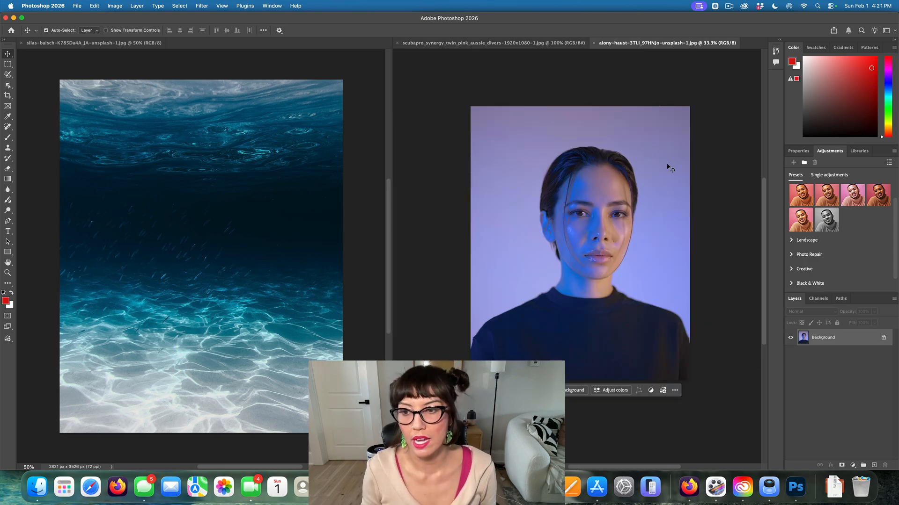
pyautogui.hscroll(-2, 669, 167)
pyautogui.hscroll(3, 654, 165)
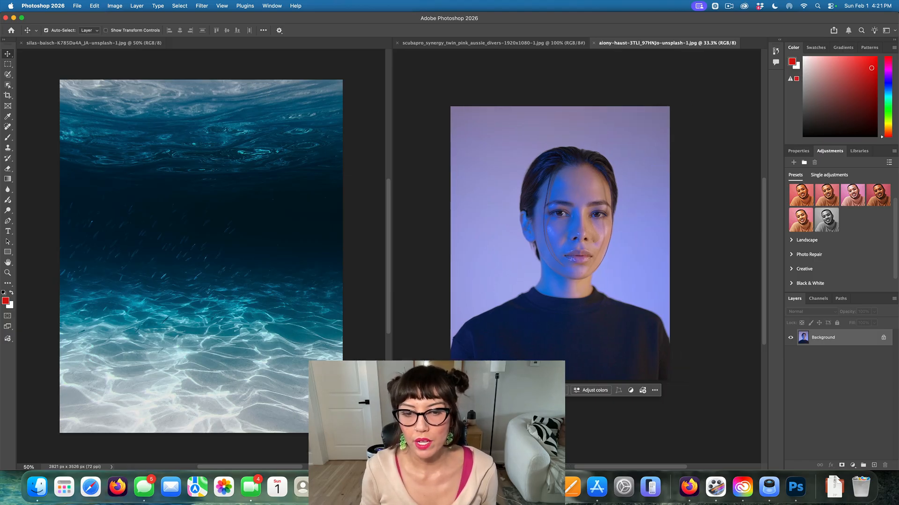
pyautogui.moveTo(625, 174); pyautogui.dragTo(613, 175)
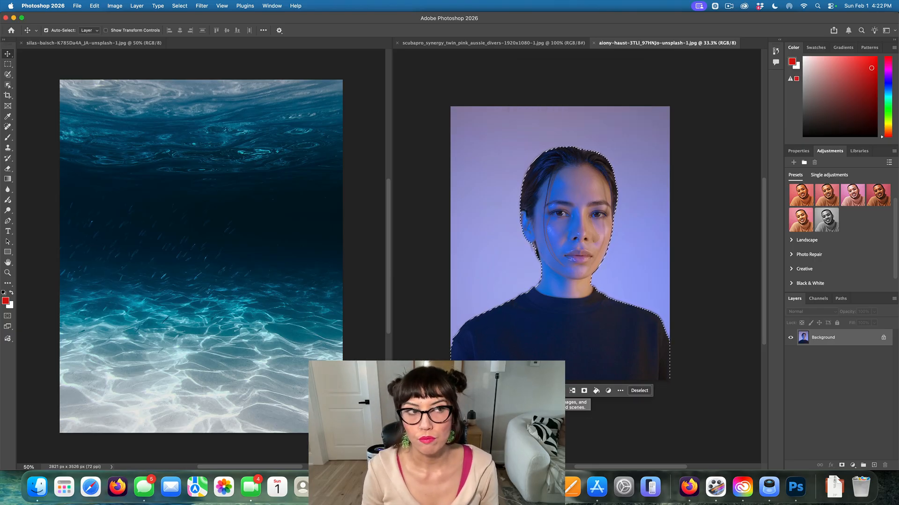
# Switch to the Object Selection tool while keeping the woman selected.
pyautogui.click(8, 85)
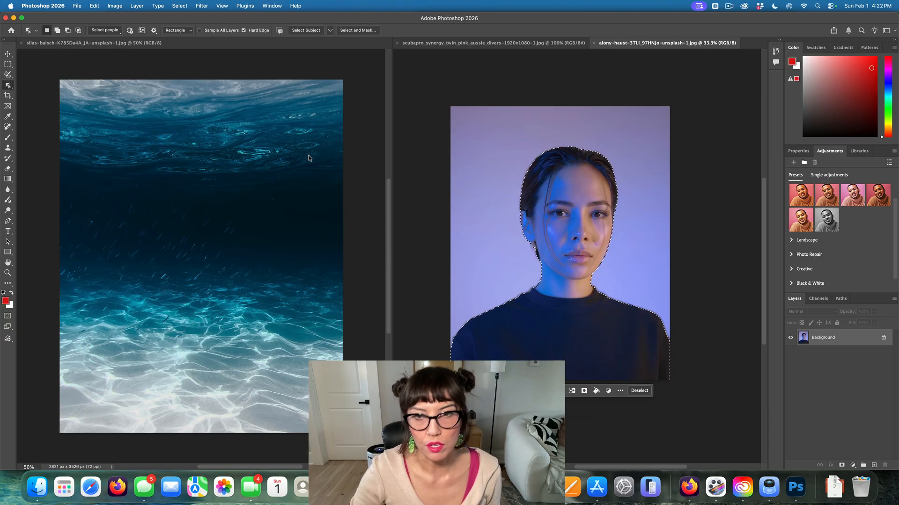
pyautogui.scroll(2, 307, 157)
pyautogui.scroll(4, 527, 234)
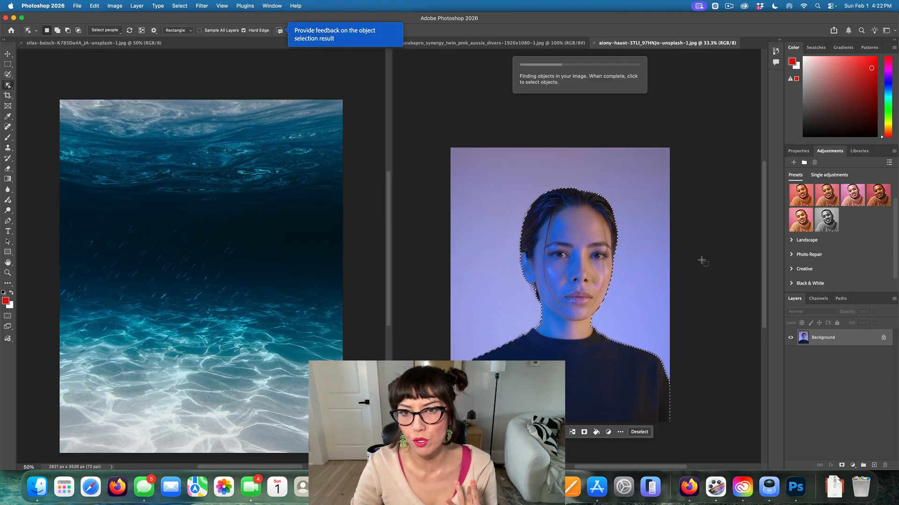
pyautogui.scroll(-4, 701, 261)
pyautogui.scroll(-2, 702, 261)
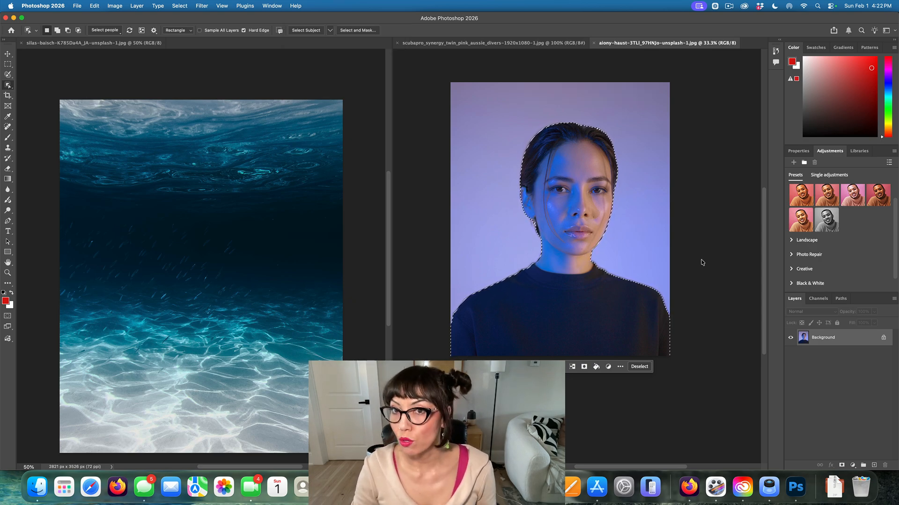
pyautogui.scroll(-3, 697, 260)
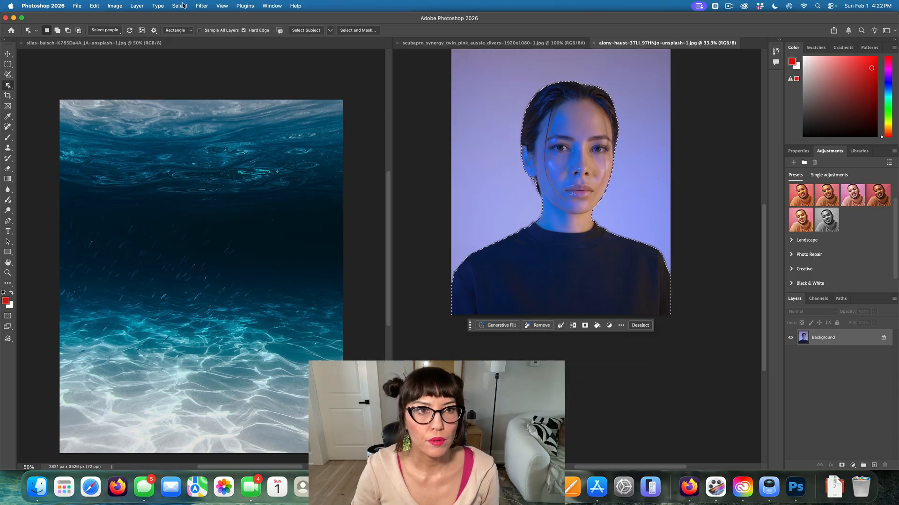
# Feather the selection around the woman and turn it into a layer mask that hides the portrait's background.
pyautogui.click(181, 6)
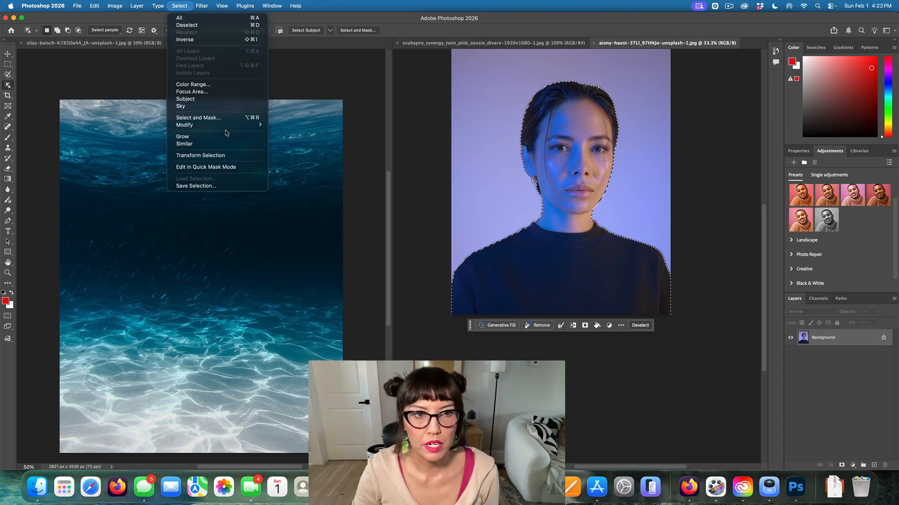
pyautogui.moveTo(230, 127)
pyautogui.click(287, 154)
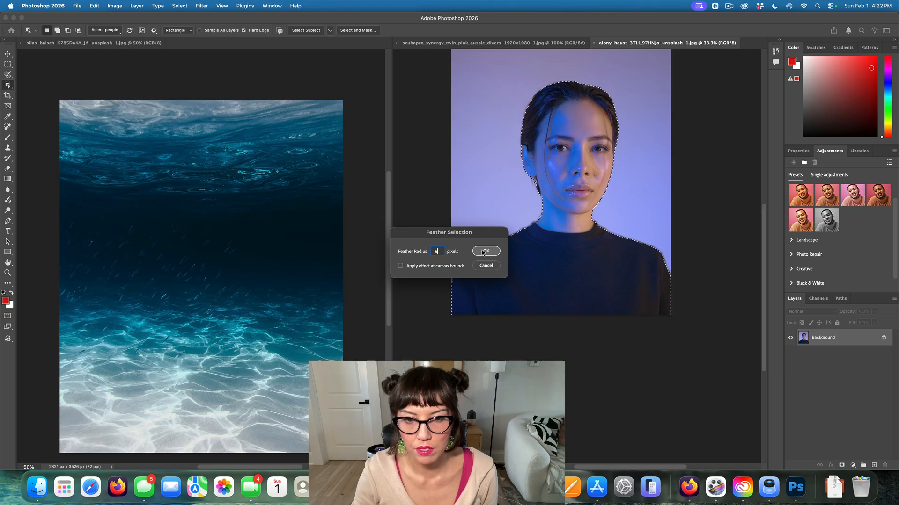
pyautogui.click(485, 252)
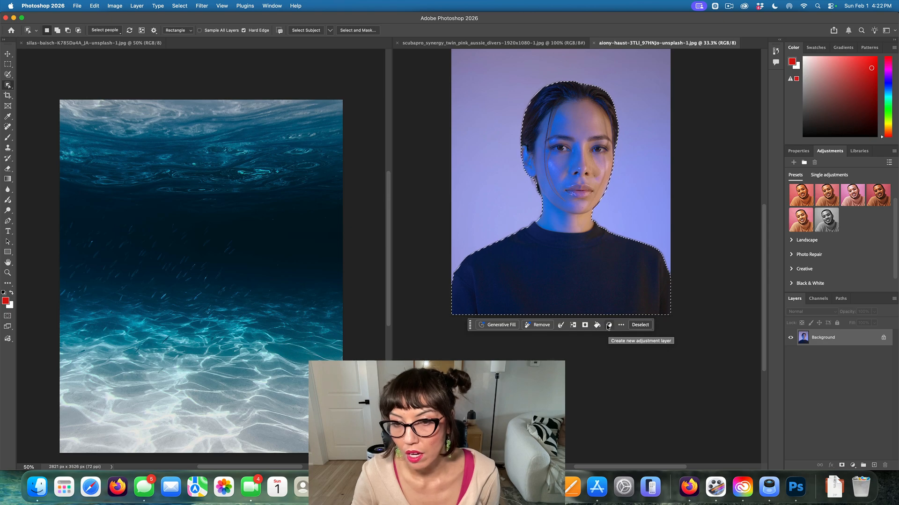
pyautogui.click(585, 325)
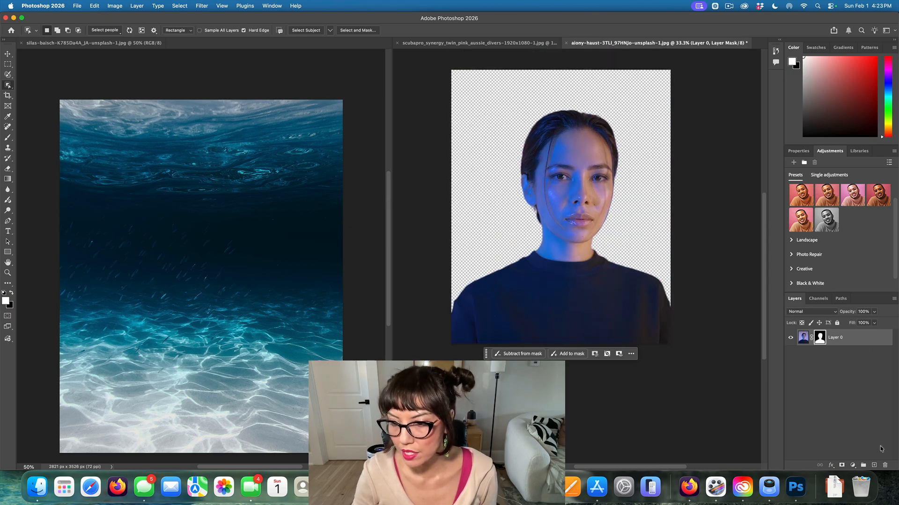
# Add a new layer beneath the masked portrait and fill it with the red foreground color.
pyautogui.click(873, 465)
pyautogui.moveTo(845, 340); pyautogui.dragTo(844, 361)
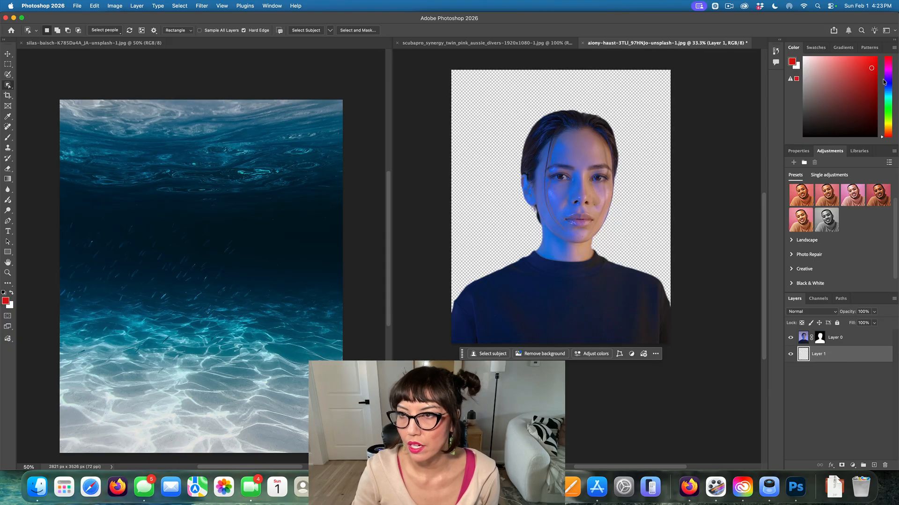
pyautogui.hotkey('alt', 'BackSpace')
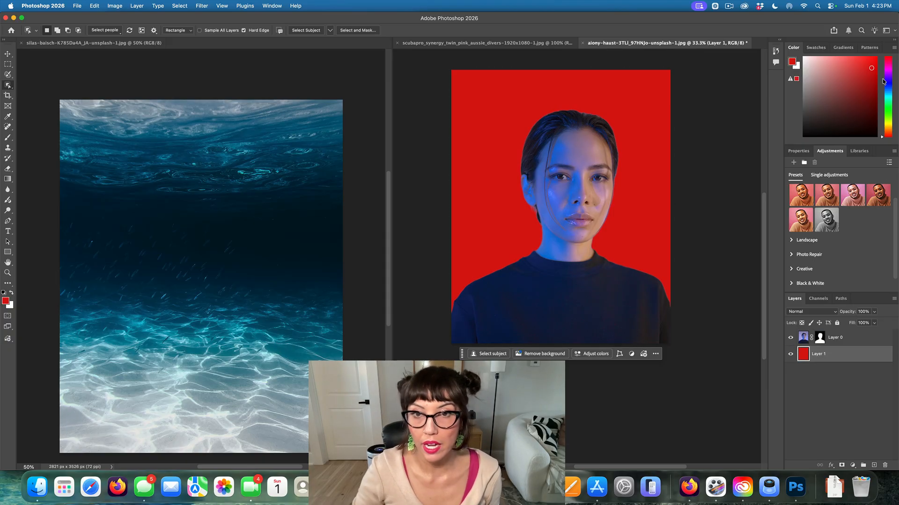
pyautogui.hscroll(2, 747, 174)
pyautogui.hscroll(-3, 660, 205)
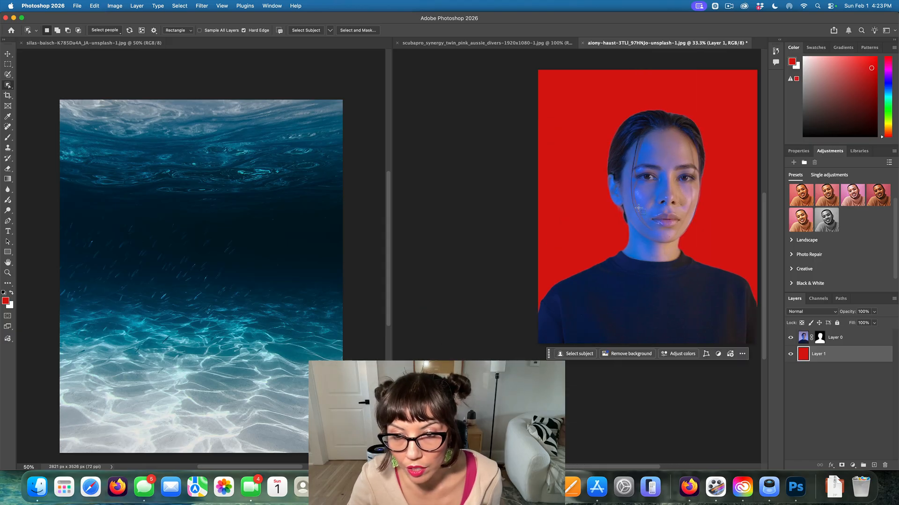
# Rename the masked woman layer to Portrait.
pyautogui.hscroll(1, 641, 219)
pyautogui.hscroll(1, 641, 219)
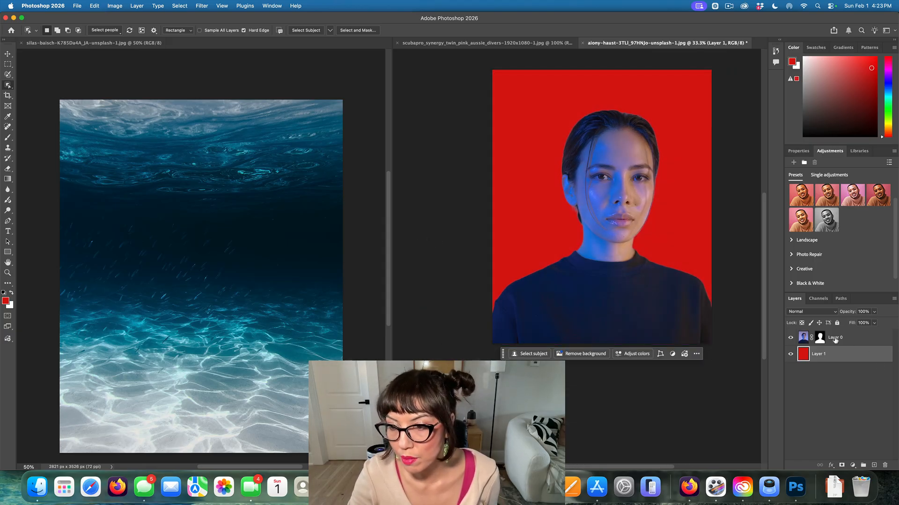
pyautogui.doubleClick(834, 338)
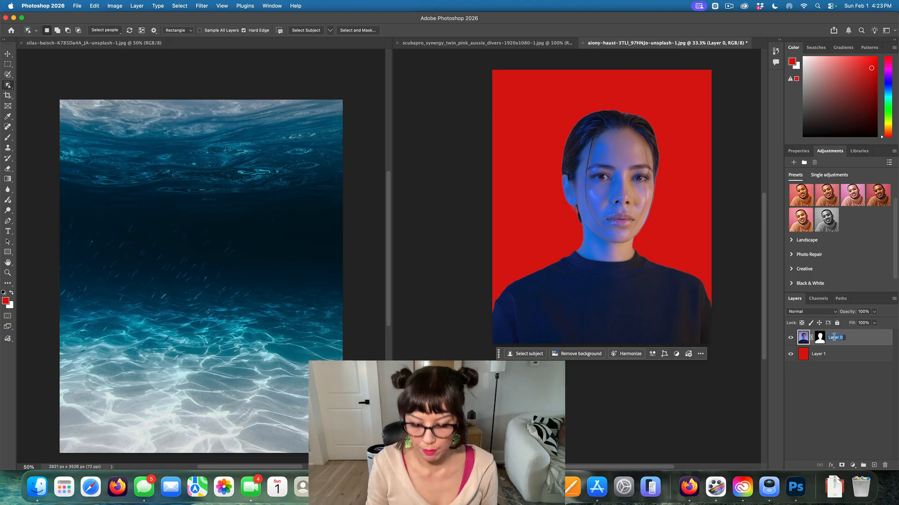
pyautogui.write('Po')
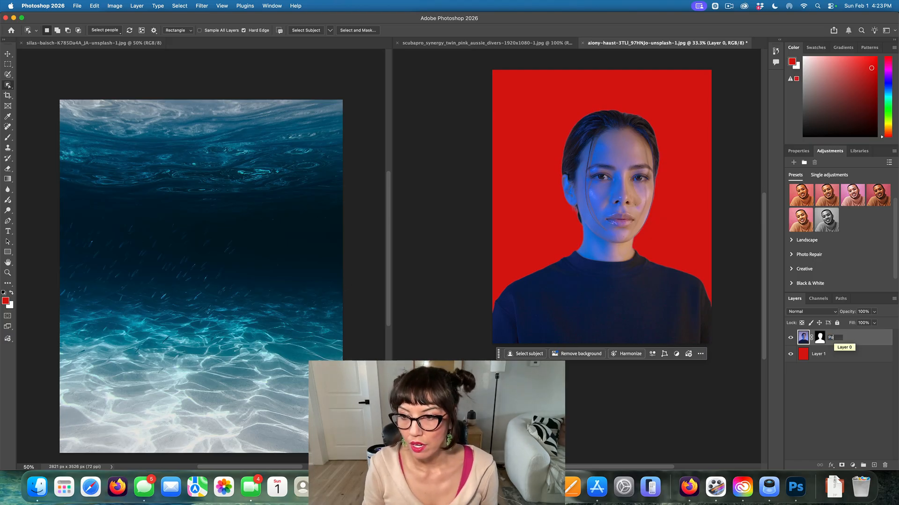
pyautogui.write('rtrait')
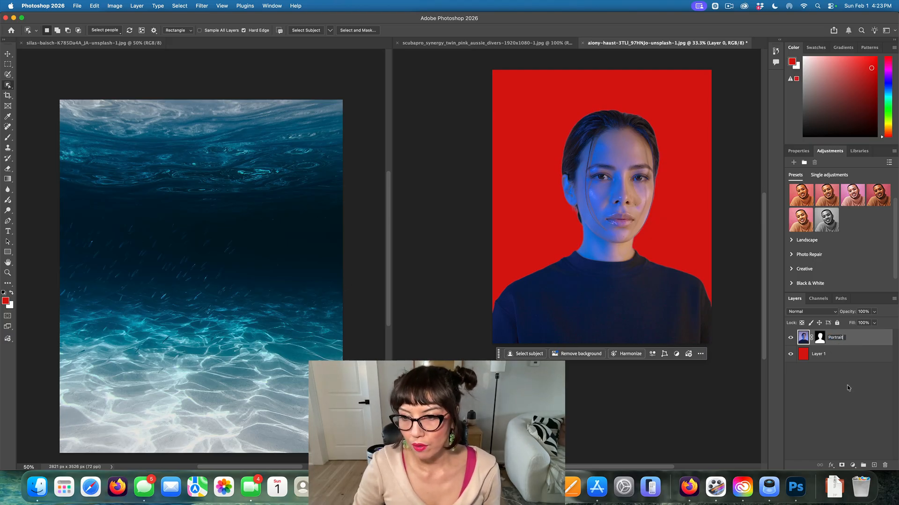
pyautogui.press('Return')
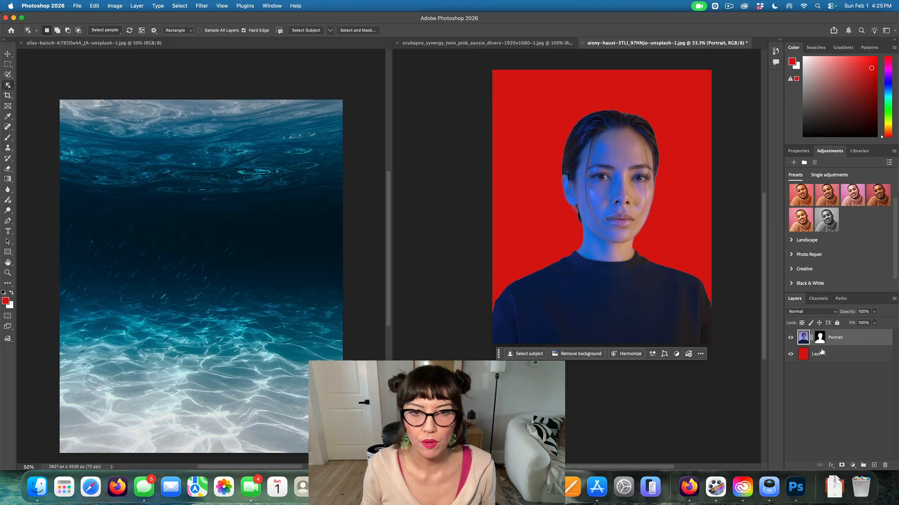
# Copy the Portrait layer with its mask into the ocean document and switch to the Move tool.
pyautogui.moveTo(869, 341); pyautogui.dragTo(219, 284)
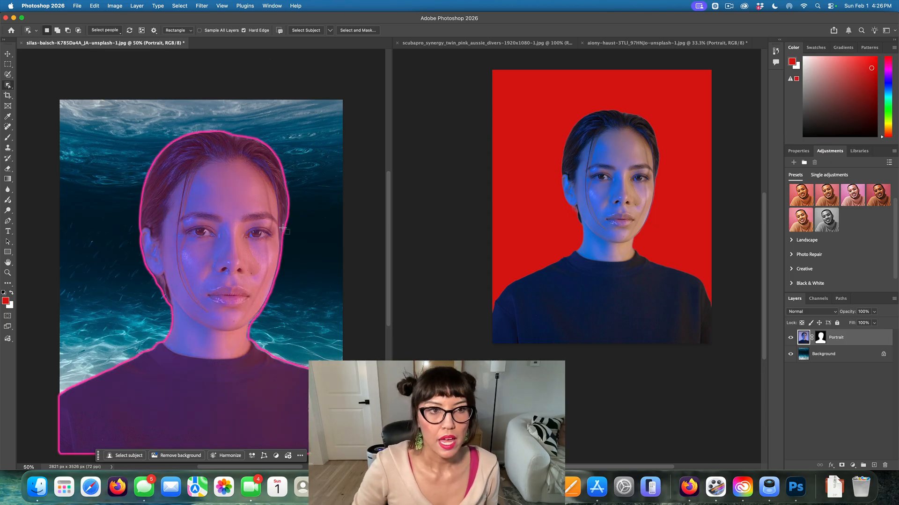
pyautogui.press('super+minus')
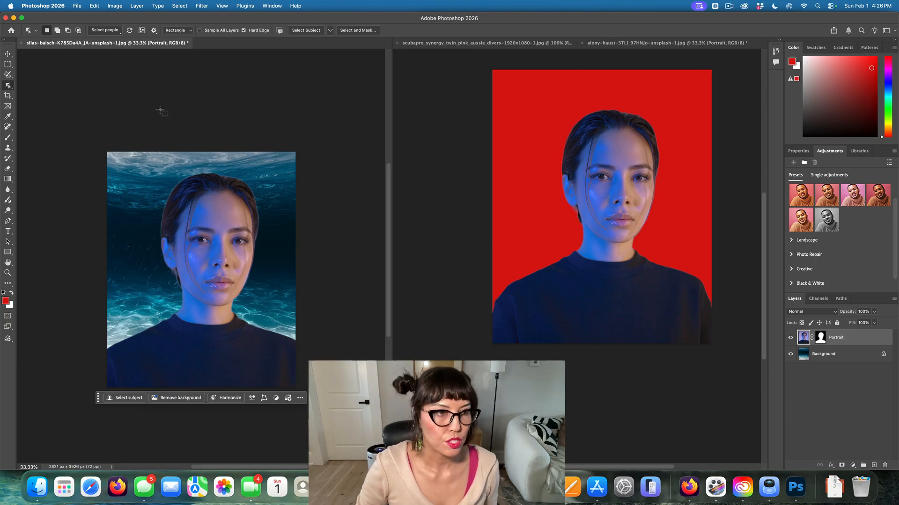
pyautogui.click(8, 53)
pyautogui.scroll(-3, 64, 104)
pyautogui.hscroll(1, 64, 104)
pyautogui.hscroll(1, 64, 105)
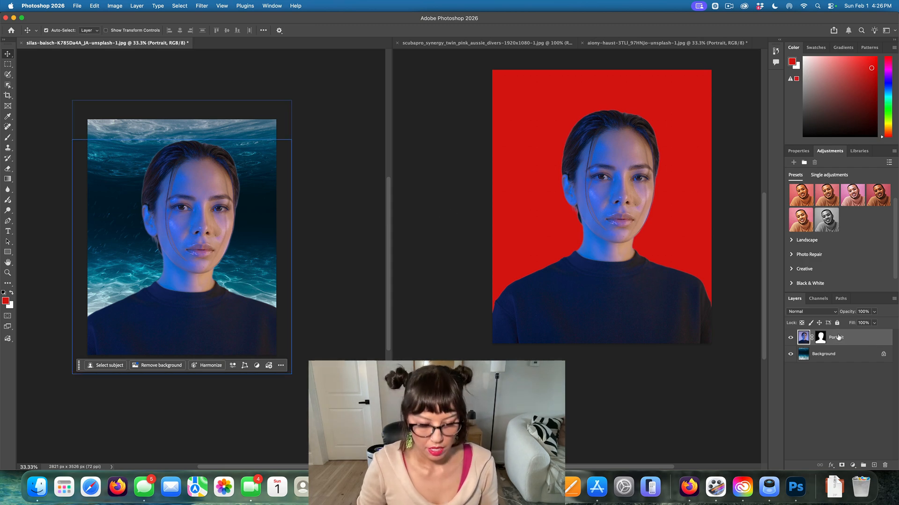
# Scale the Portrait layer to about 86.8% with Free Transform and position it so the shoulders span the canvas and the torso meets its lower edge.
pyautogui.press('super+t')
pyautogui.scroll(-1, 396, 210)
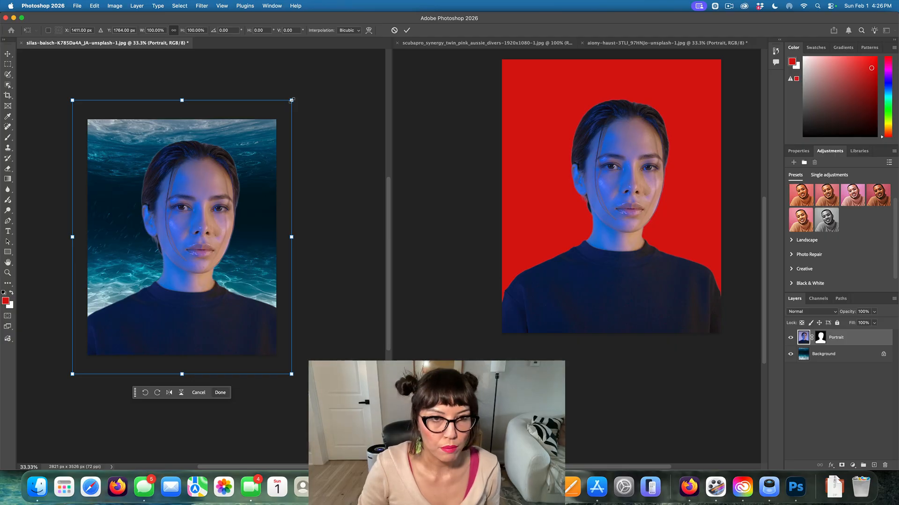
pyautogui.moveTo(292, 100); pyautogui.dragTo(254, 141)
pyautogui.scroll(1, 251, 147)
pyautogui.moveTo(199, 197); pyautogui.dragTo(217, 193)
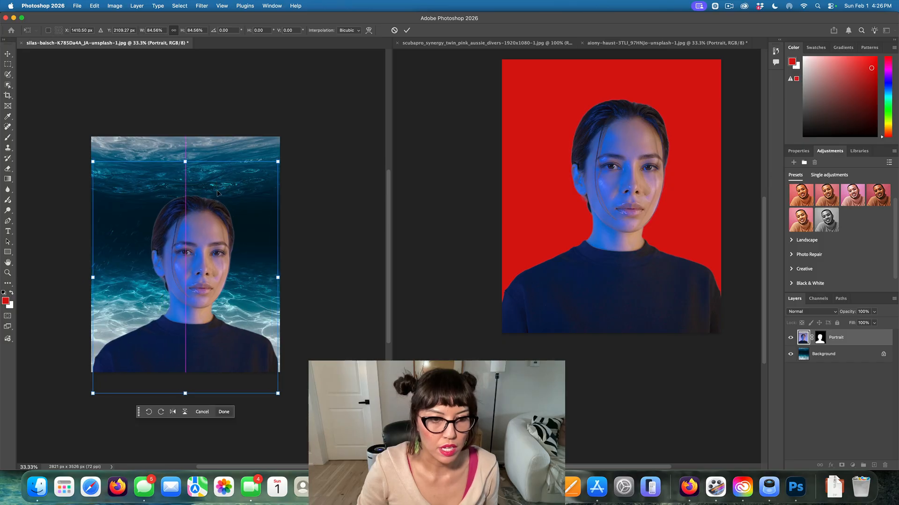
pyautogui.moveTo(278, 162); pyautogui.dragTo(281, 159)
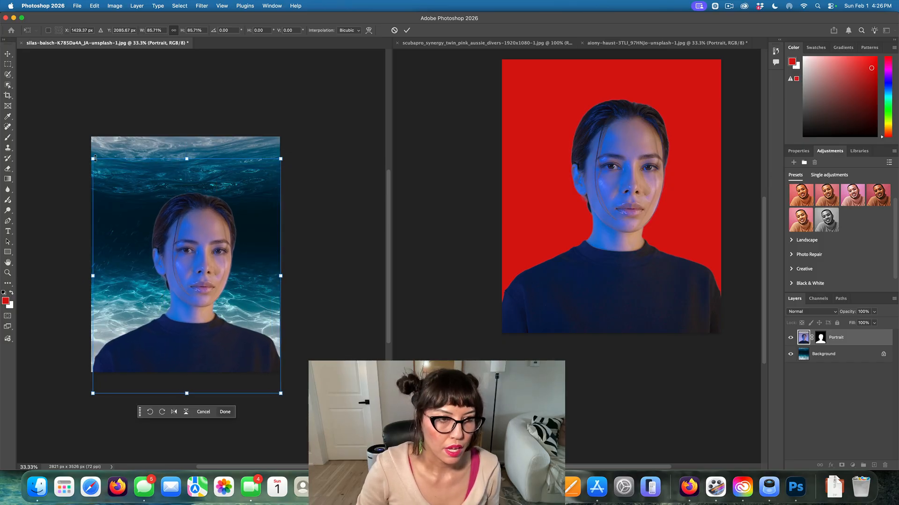
pyautogui.moveTo(92, 159); pyautogui.dragTo(90, 155)
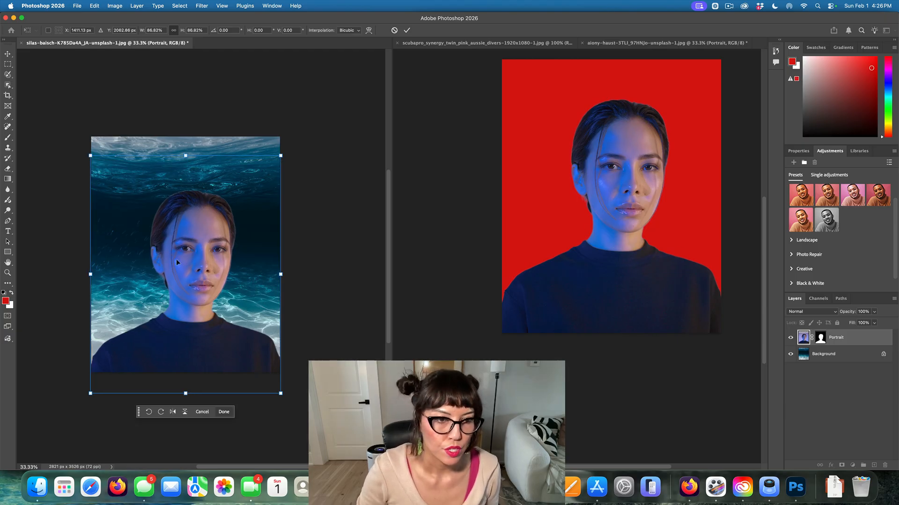
pyautogui.moveTo(196, 226); pyautogui.dragTo(197, 207)
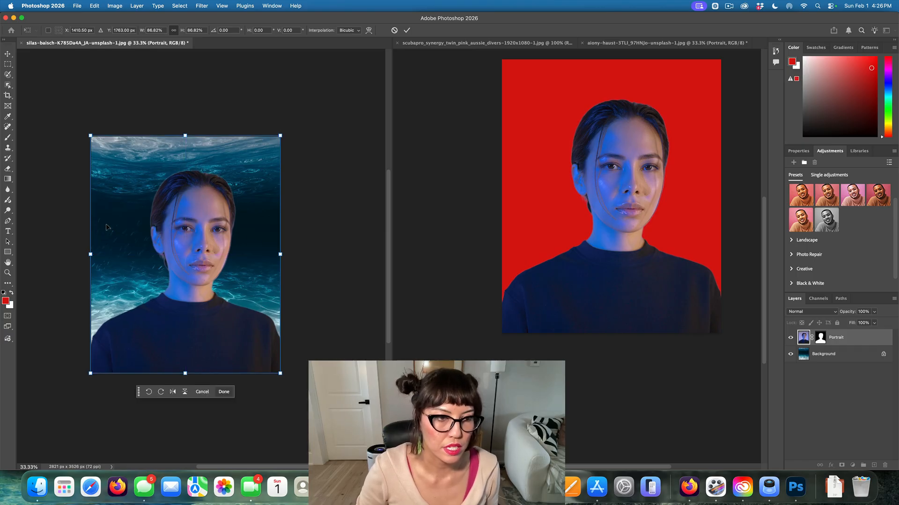
pyautogui.hscroll(-3, 96, 231)
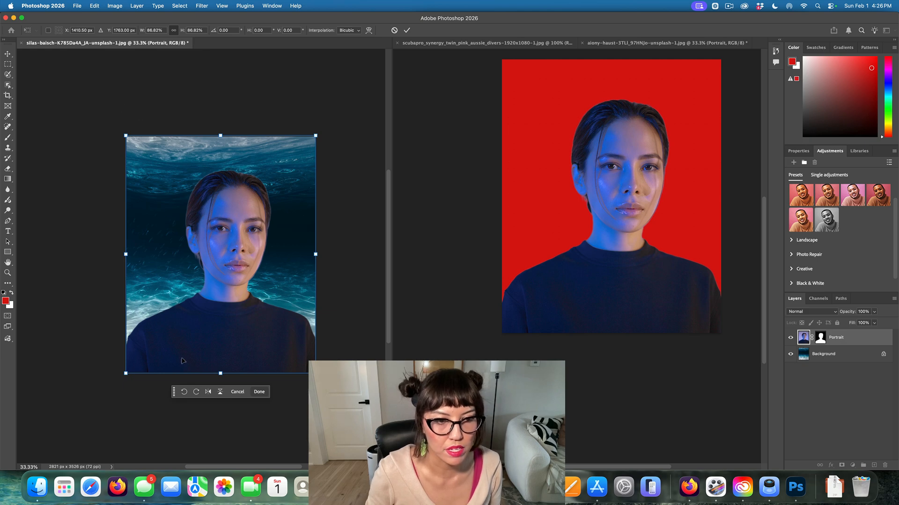
pyautogui.scroll(2, 234, 361)
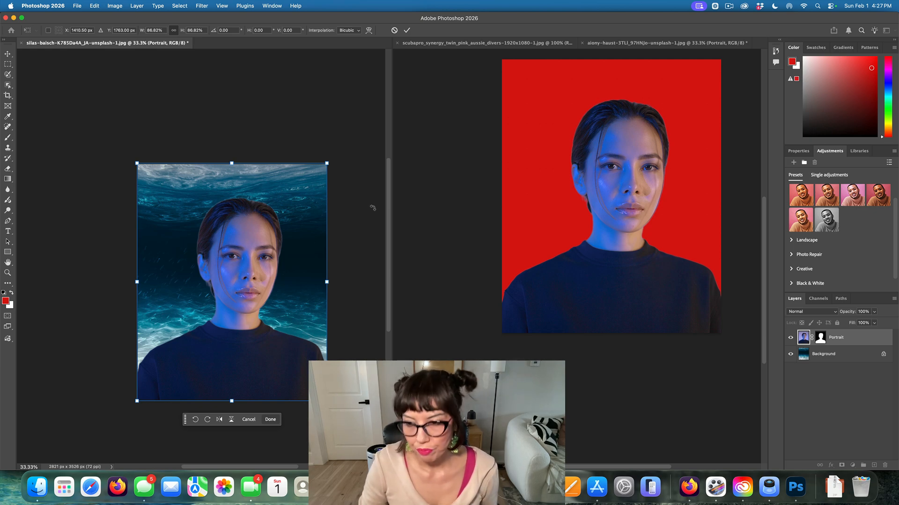
pyautogui.press('Return')
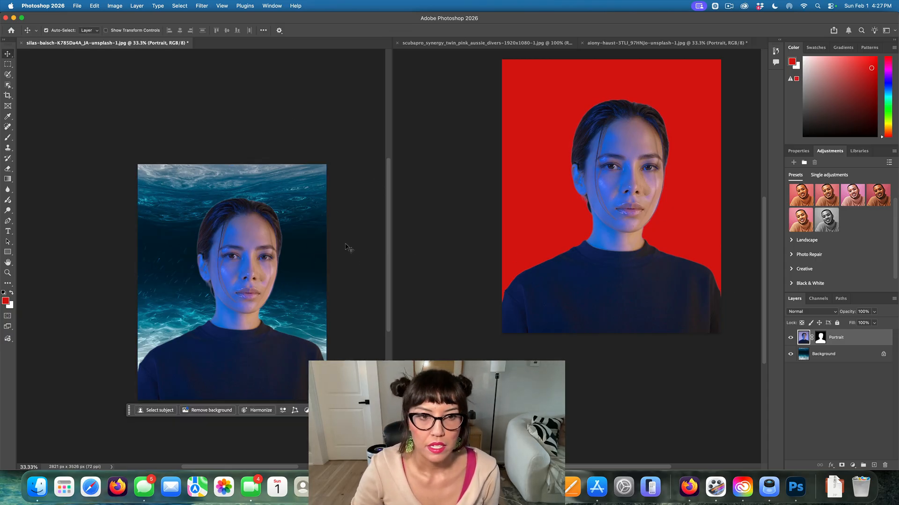
# Widen the ocean document's pane beside the portrait document and enlarge its view to 50%.
pyautogui.scroll(-5, 291, 245)
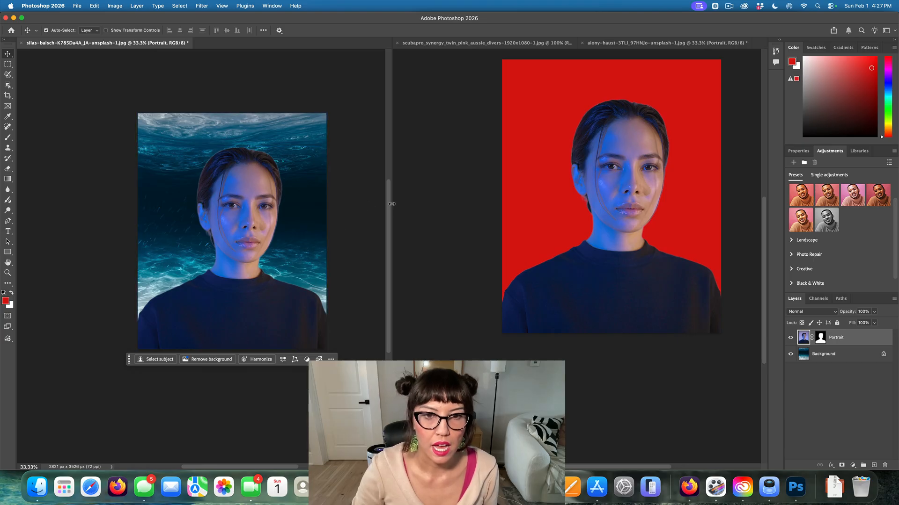
pyautogui.moveTo(392, 204); pyautogui.dragTo(555, 206)
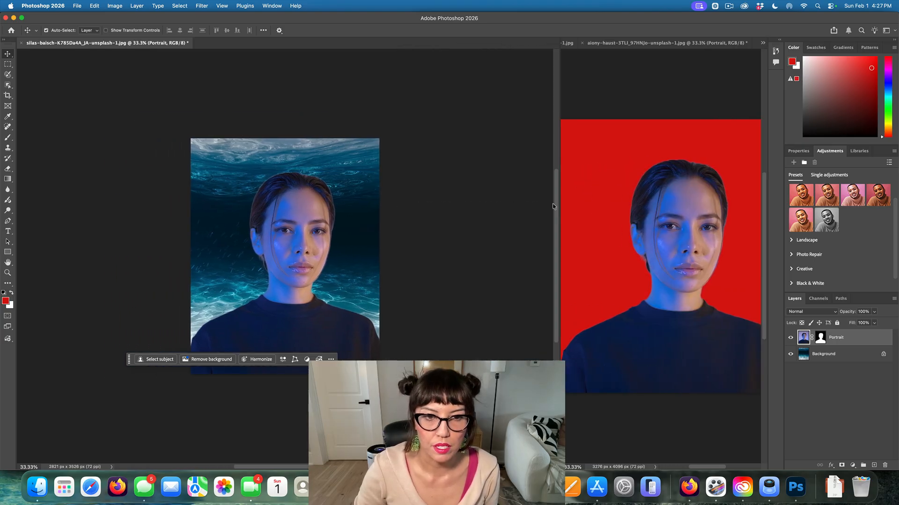
pyautogui.press('super+plus')
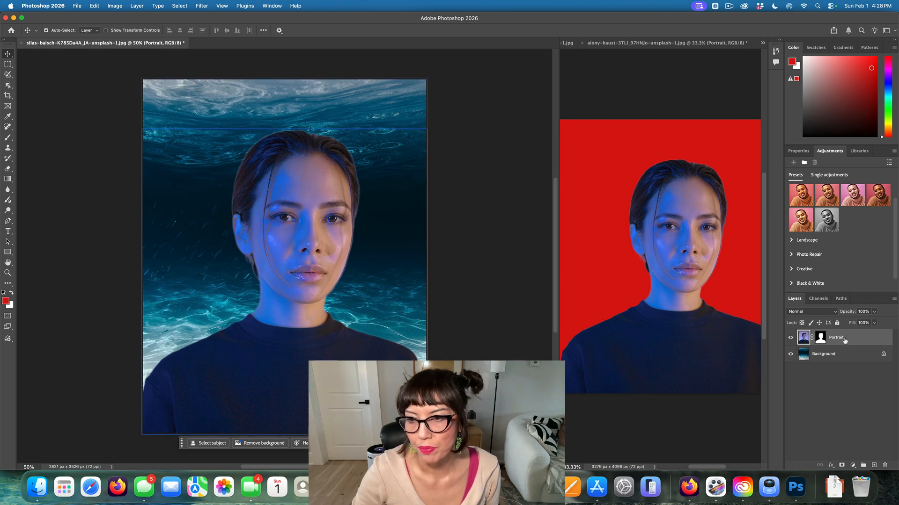
# Add a Hue/Saturation adjustment layer above the Portrait layer with hue -10 and saturation +2.
pyautogui.click(138, 6)
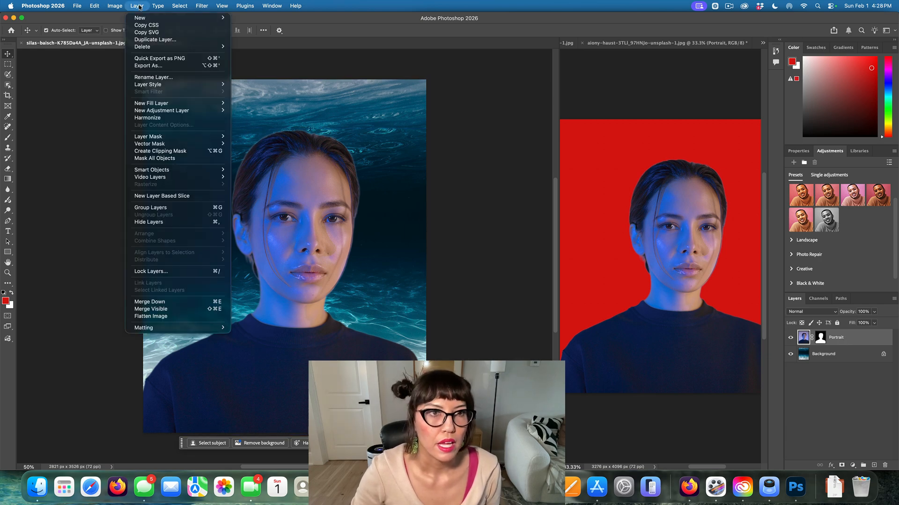
pyautogui.moveTo(182, 111)
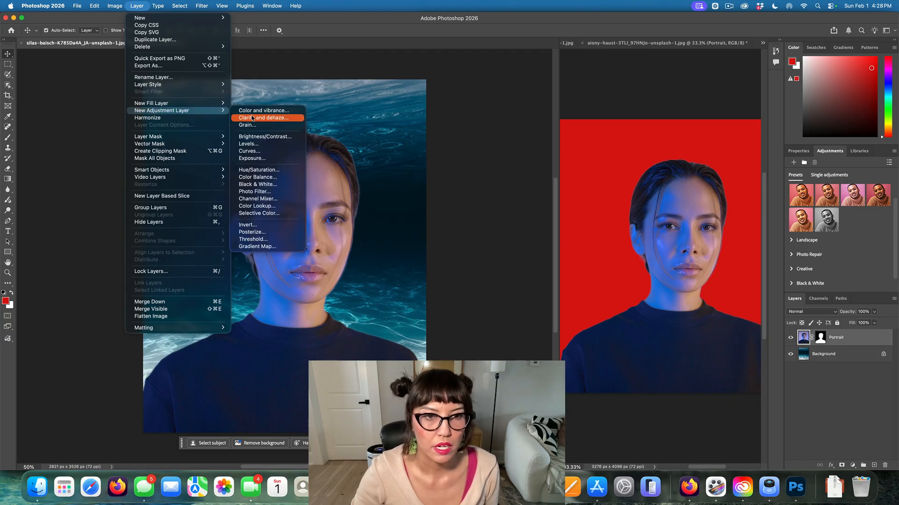
pyautogui.click(270, 171)
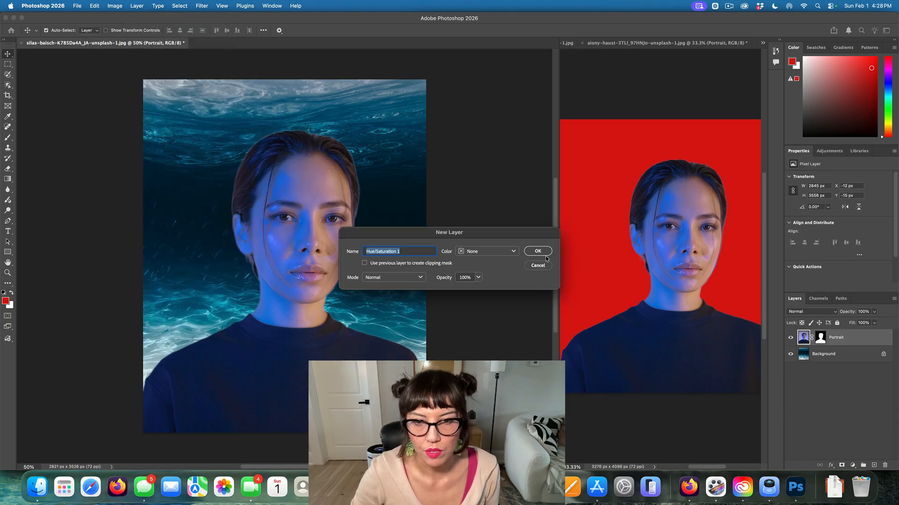
pyautogui.click(544, 253)
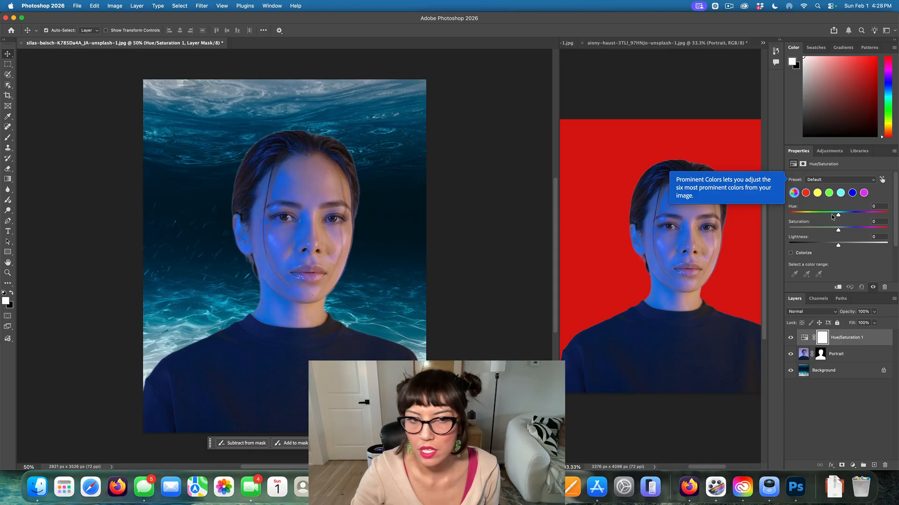
pyautogui.moveTo(832, 216)
pyautogui.mouseDown()
pyautogui.moveTo(820, 216)
pyautogui.moveTo(839, 215)
pyautogui.mouseUp()
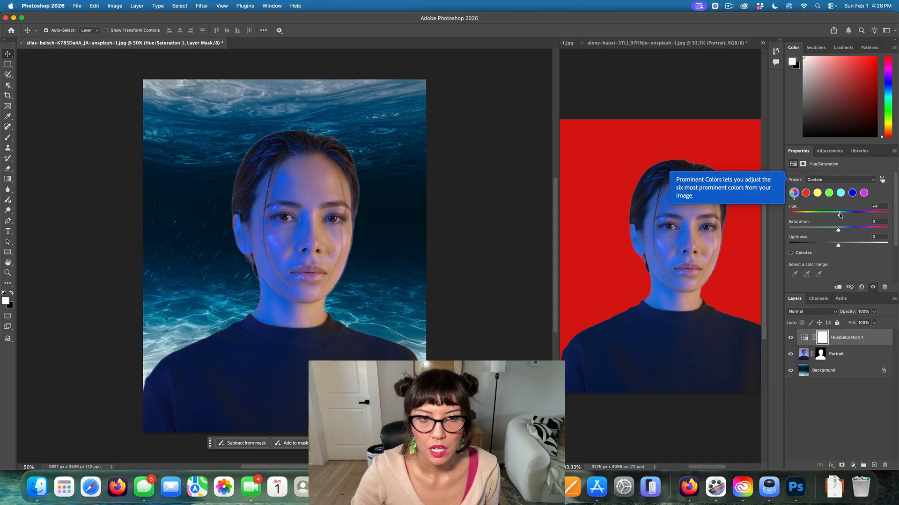
pyautogui.moveTo(838, 230)
pyautogui.mouseDown()
pyautogui.moveTo(856, 229)
pyautogui.moveTo(840, 232)
pyautogui.moveTo(836, 218)
pyautogui.mouseUp()
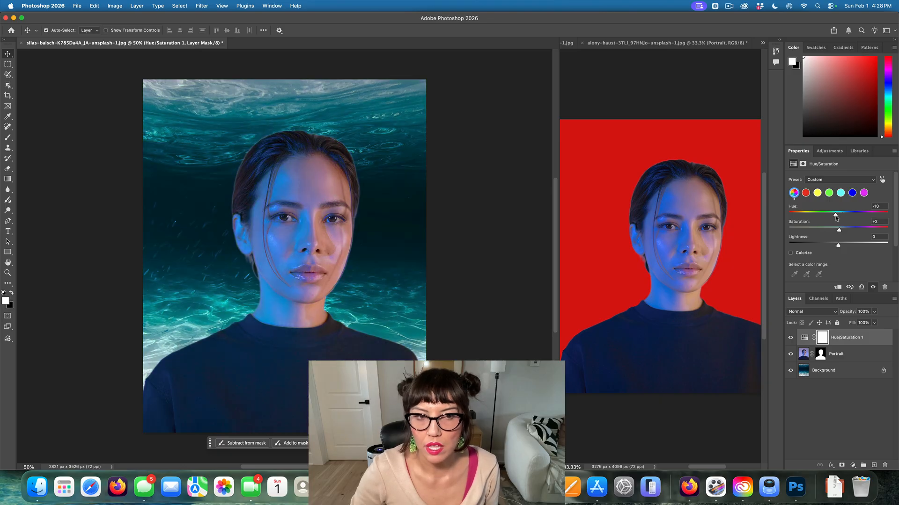
# Hide and show the Hue/Saturation layer to compare the composite's colors before and after the adjustment.
pyautogui.click(790, 337)
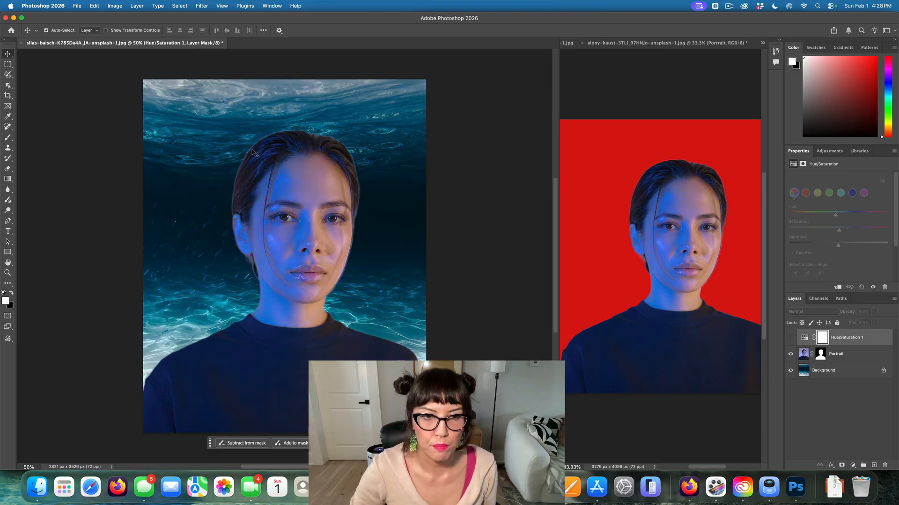
pyautogui.click(288, 172)
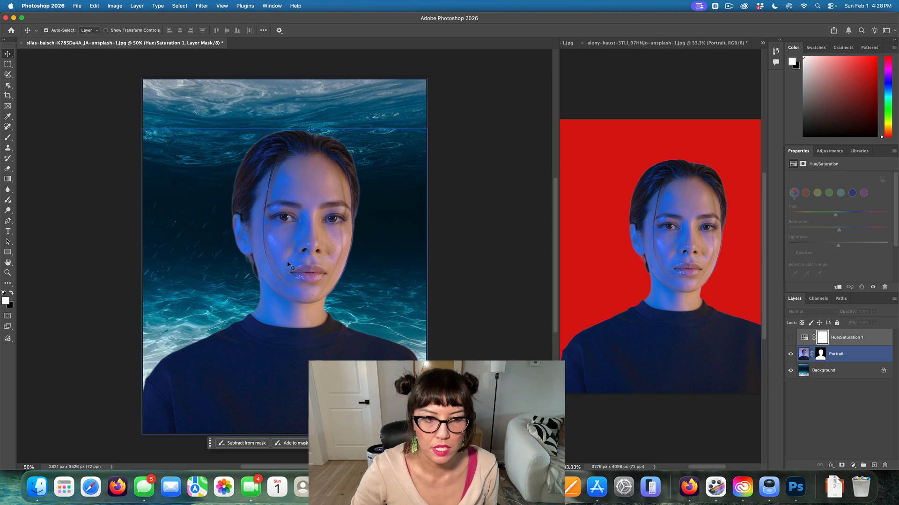
pyautogui.scroll(1, 287, 264)
pyautogui.scroll(-3, 187, 288)
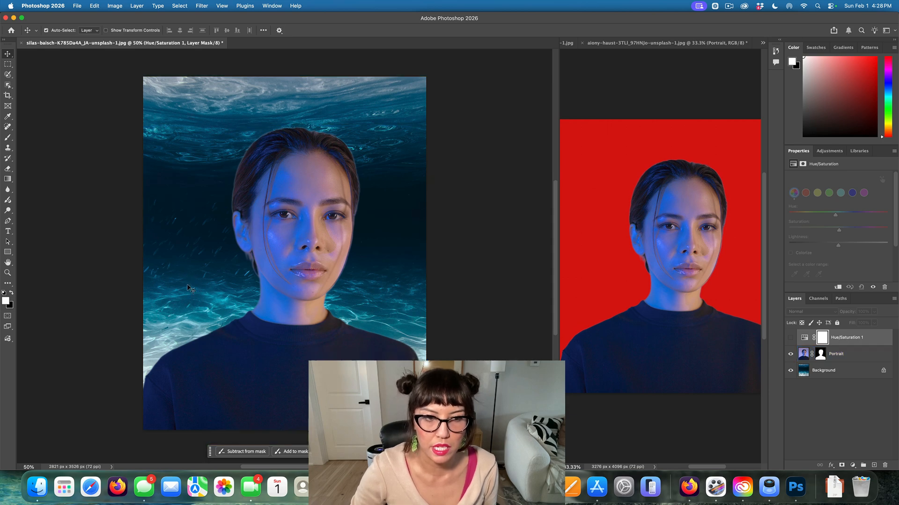
pyautogui.click(790, 338)
pyautogui.scroll(-2, 825, 242)
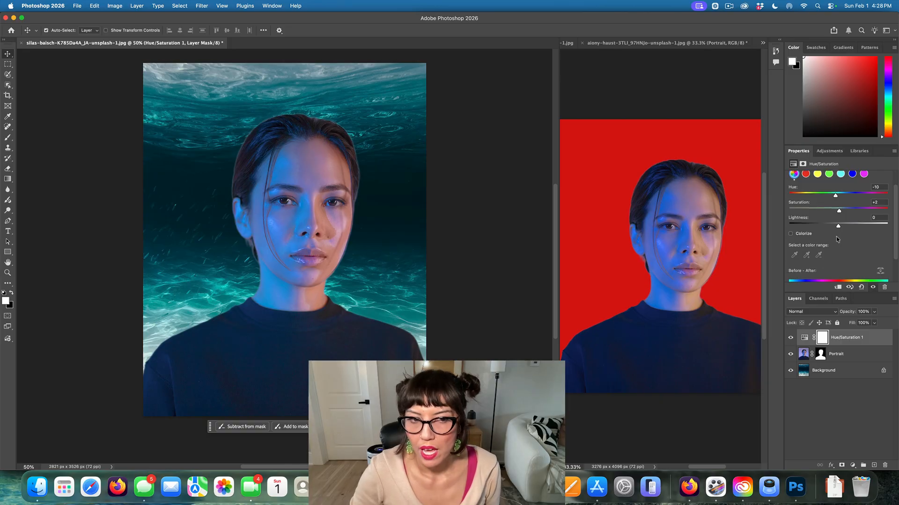
pyautogui.scroll(2, 808, 280)
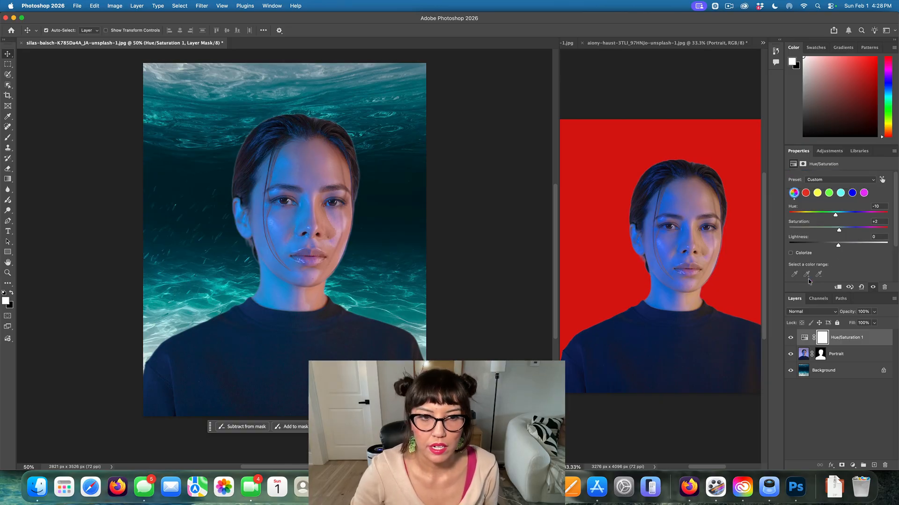
# Limit the Hue/Saturation adjustment to the woman by filling its mask with black outside the selection loaded from the Portrait mask, and deselect.
pyautogui.click(822, 354)
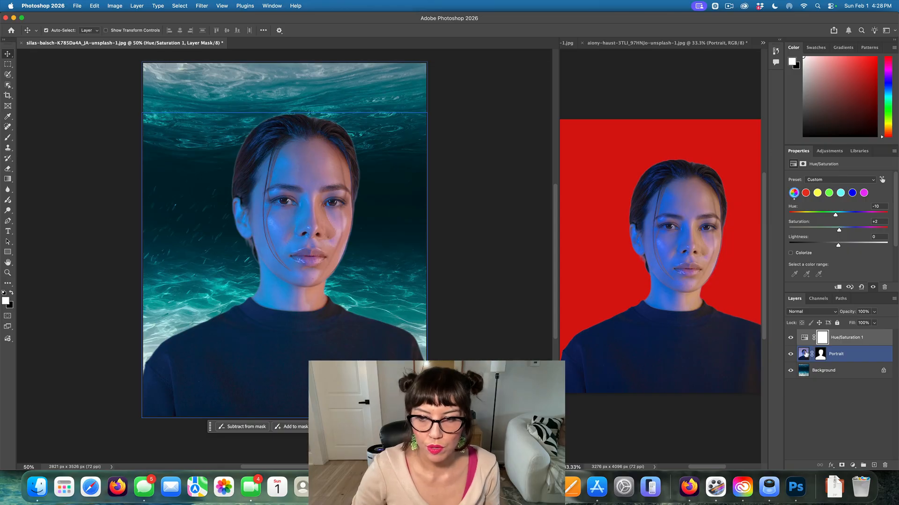
pyautogui.click(825, 338)
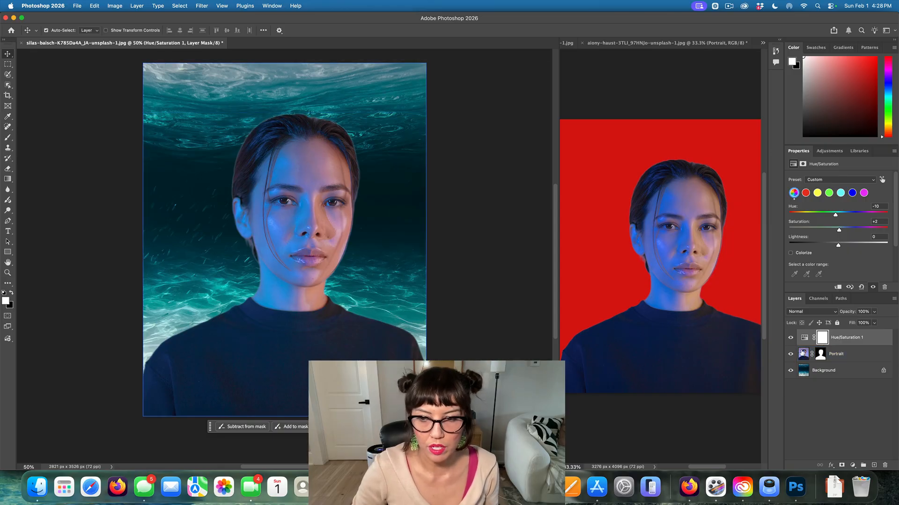
pyautogui.click(804, 359)
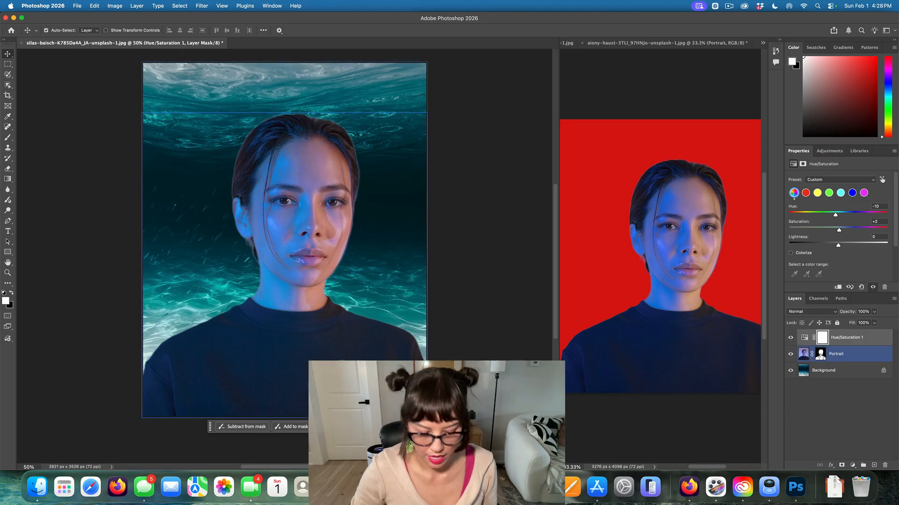
pyautogui.keyDown('super'); pyautogui.click(820, 354); pyautogui.keyUp('super')
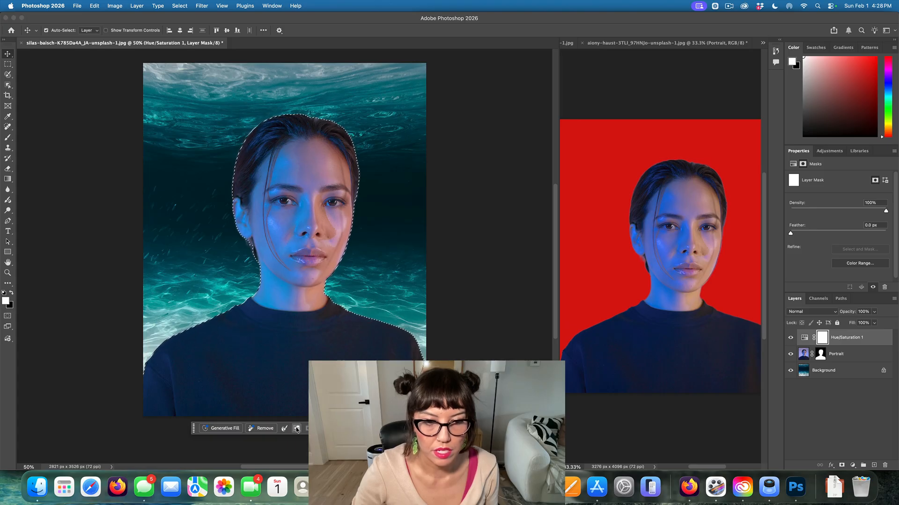
pyautogui.click(295, 429)
pyautogui.click(824, 339)
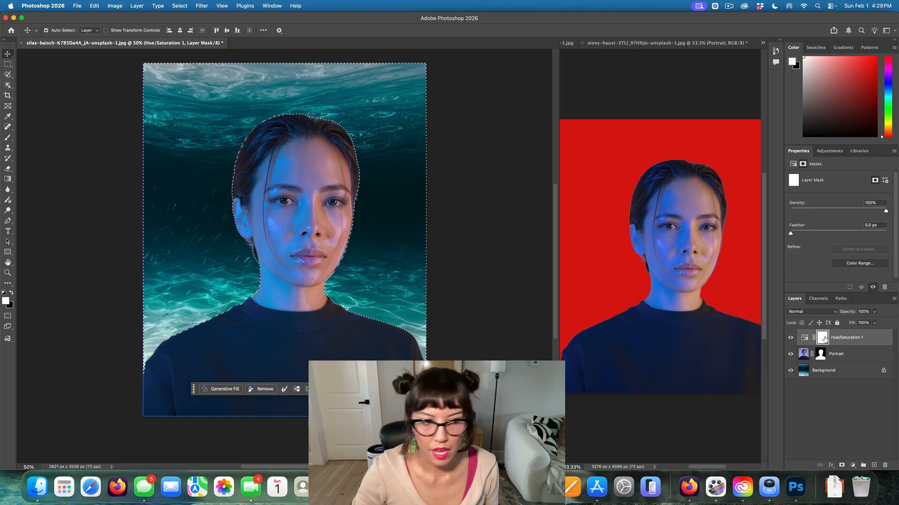
pyautogui.press('super+BackSpace')
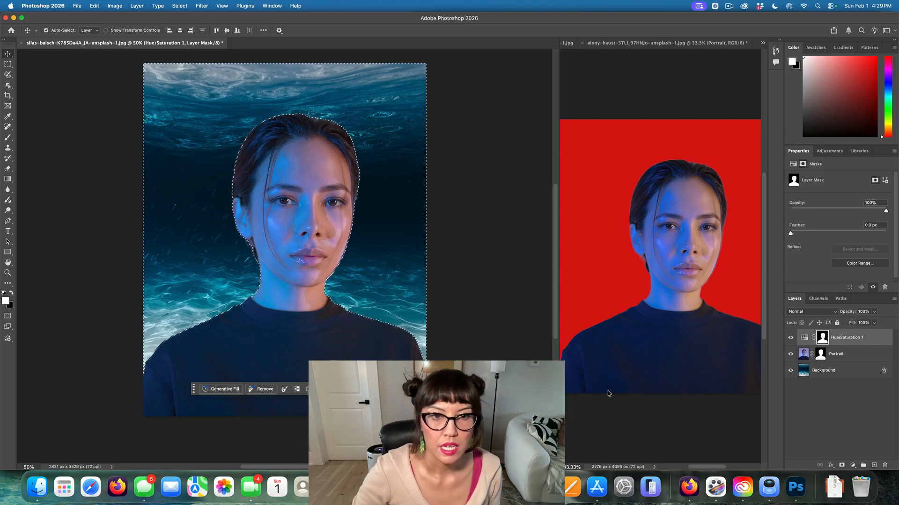
pyautogui.press('super+d')
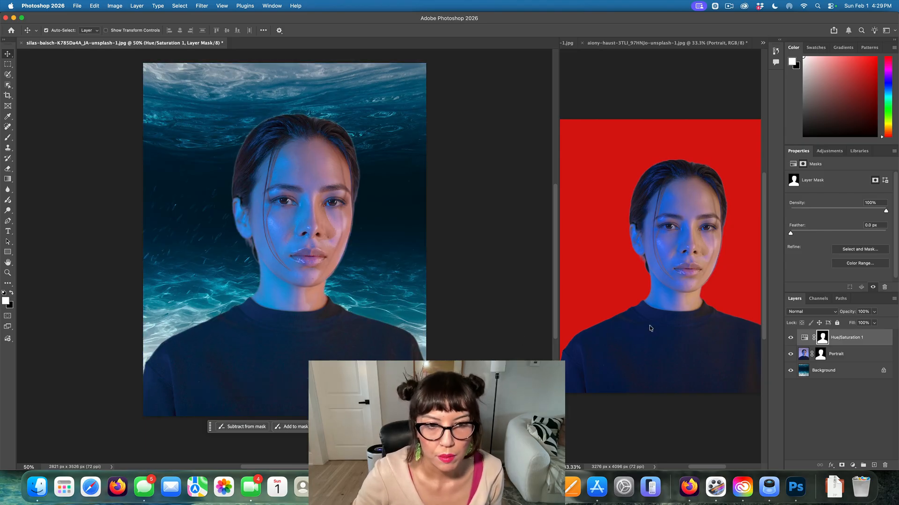
# Hide and show the masked Hue/Saturation layer to compare the woman's colors with and without the adjustment.
pyautogui.click(791, 338)
pyautogui.click(790, 338)
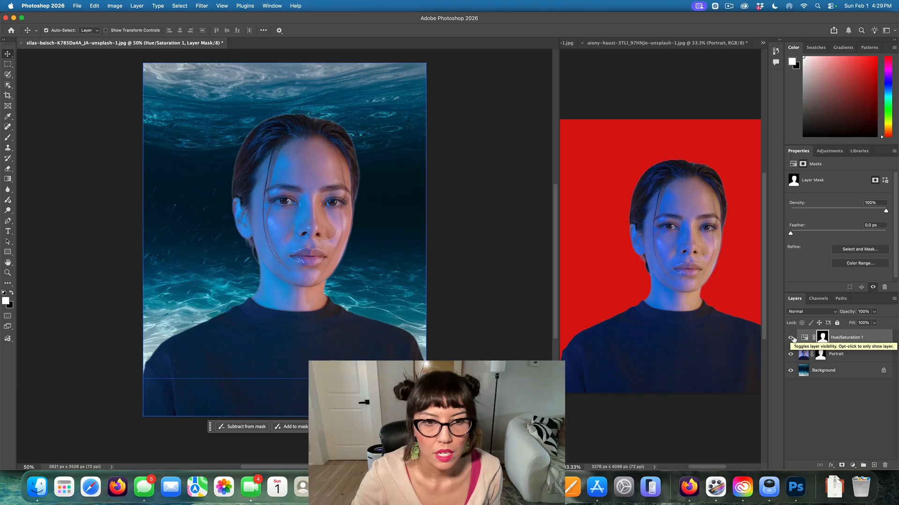
pyautogui.click(819, 356)
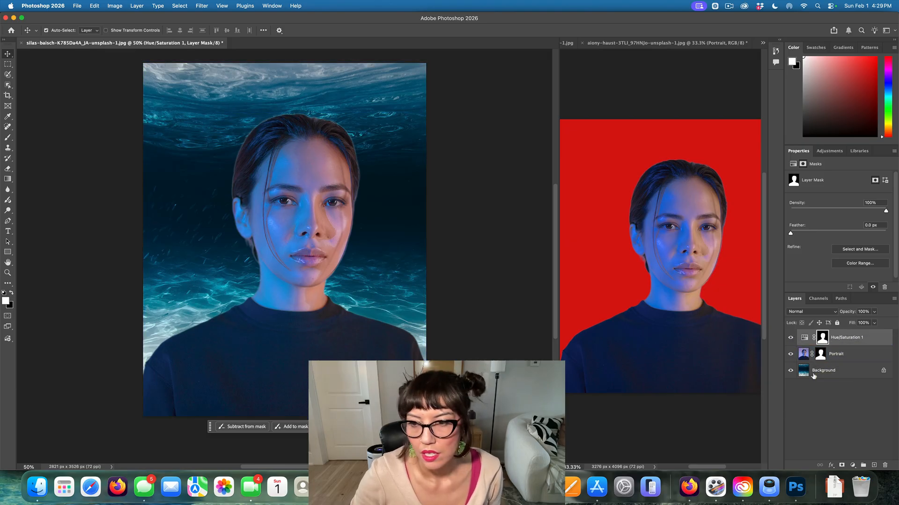
# Add a Hue/Saturation adjustment layer directly above the Background layer with hue +7, saturation +77 and lightness +6.
pyautogui.click(831, 372)
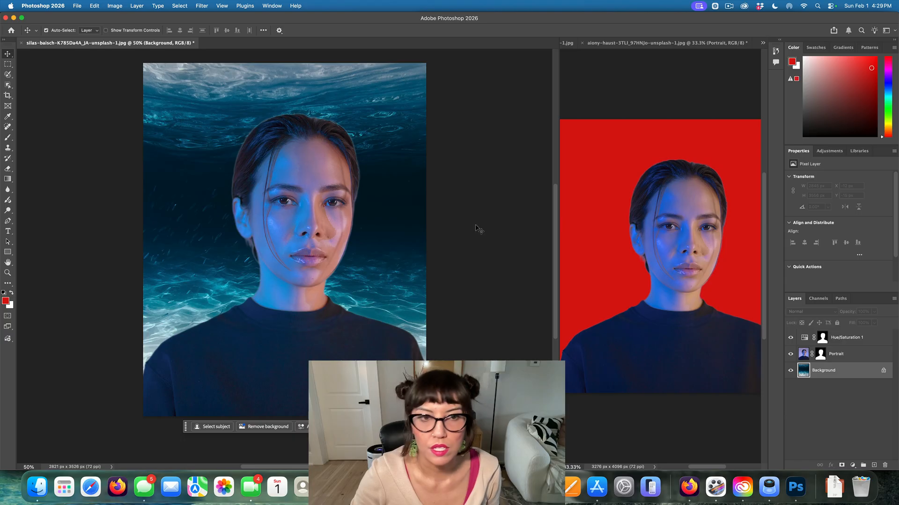
pyautogui.click(132, 5)
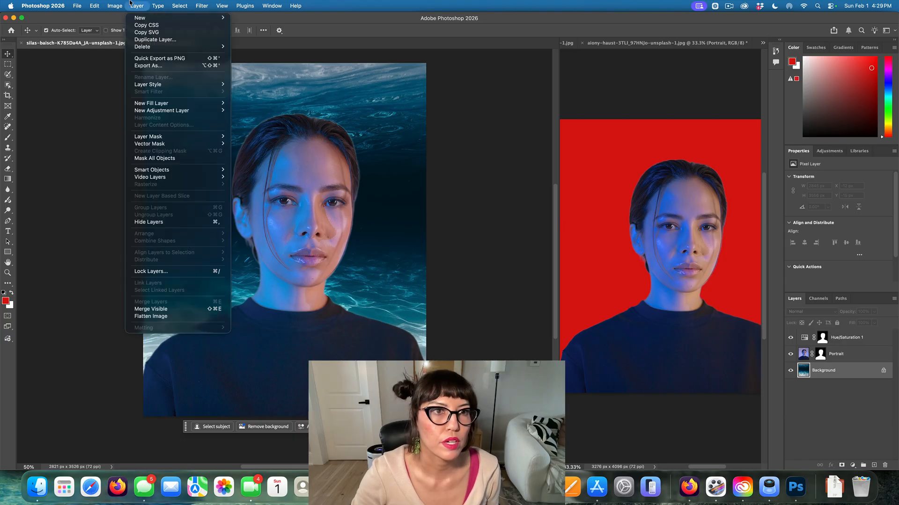
pyautogui.moveTo(181, 111)
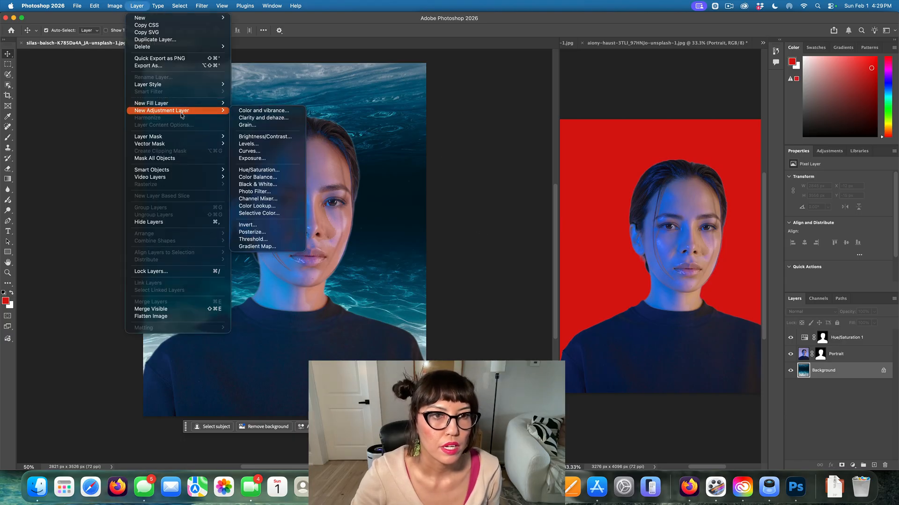
pyautogui.click(259, 170)
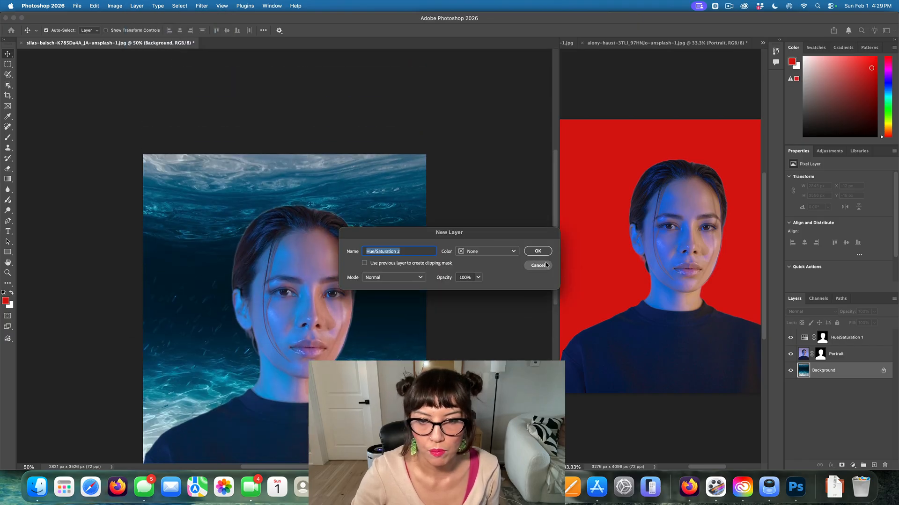
pyautogui.click(537, 251)
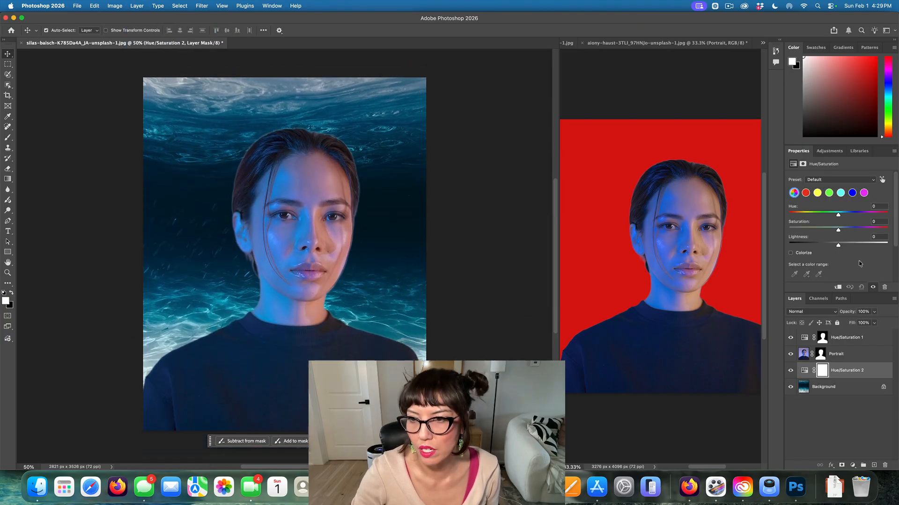
pyautogui.moveTo(837, 215); pyautogui.dragTo(875, 230)
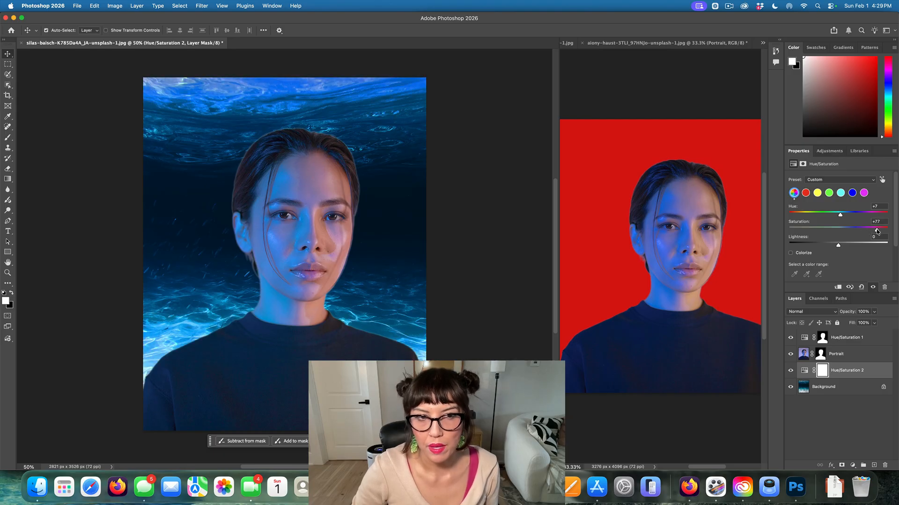
pyautogui.moveTo(839, 248); pyautogui.dragTo(843, 248)
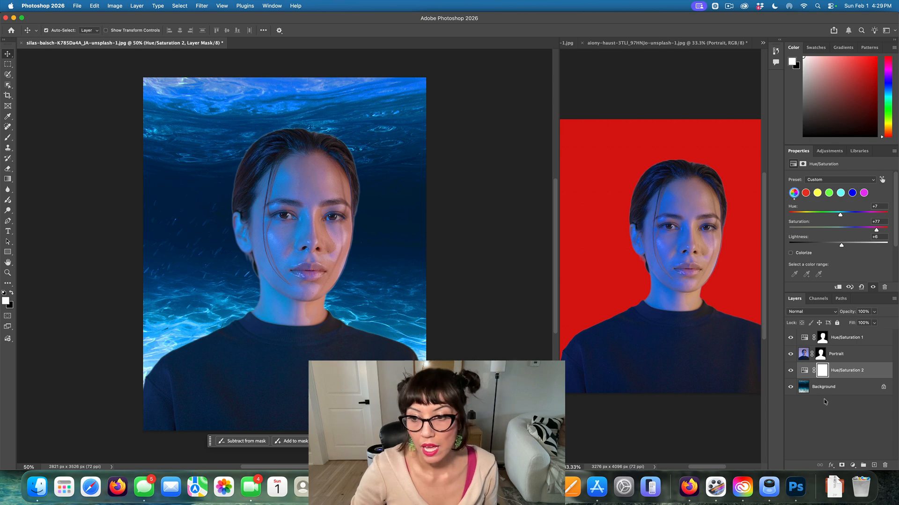
pyautogui.doubleClick(843, 371)
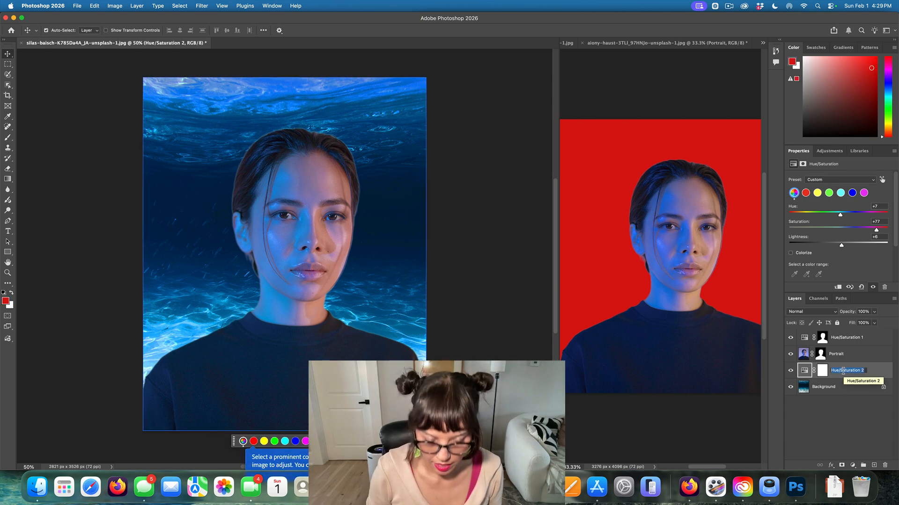
pyautogui.write('Bag')
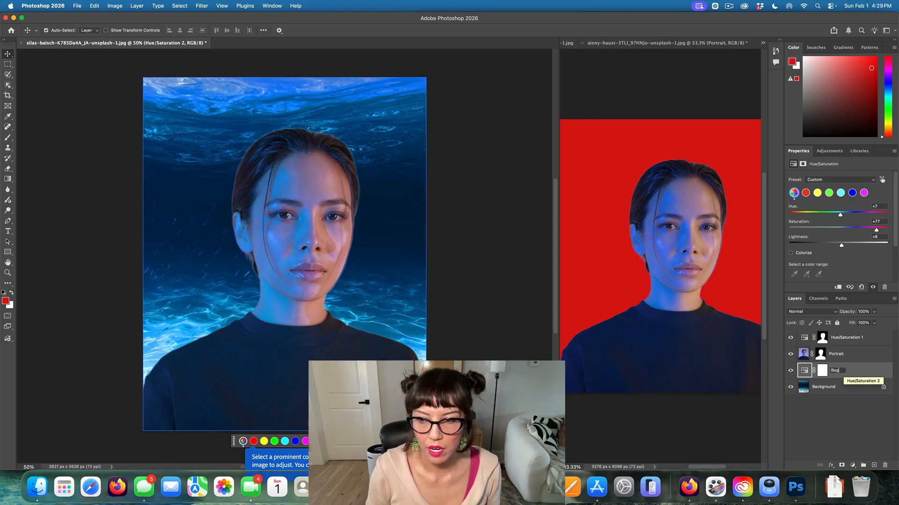
pyautogui.write(' - Hue')
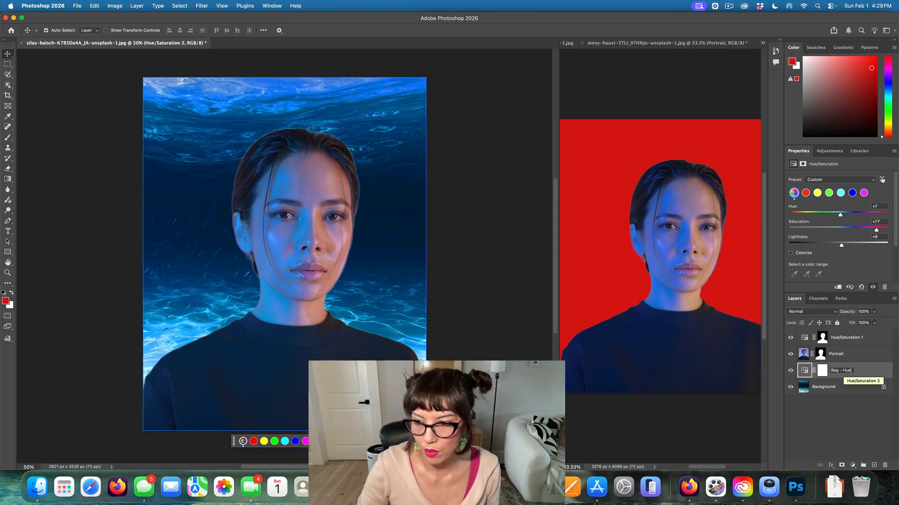
pyautogui.tripleClick(838, 370)
pyautogui.press('BackSpace')
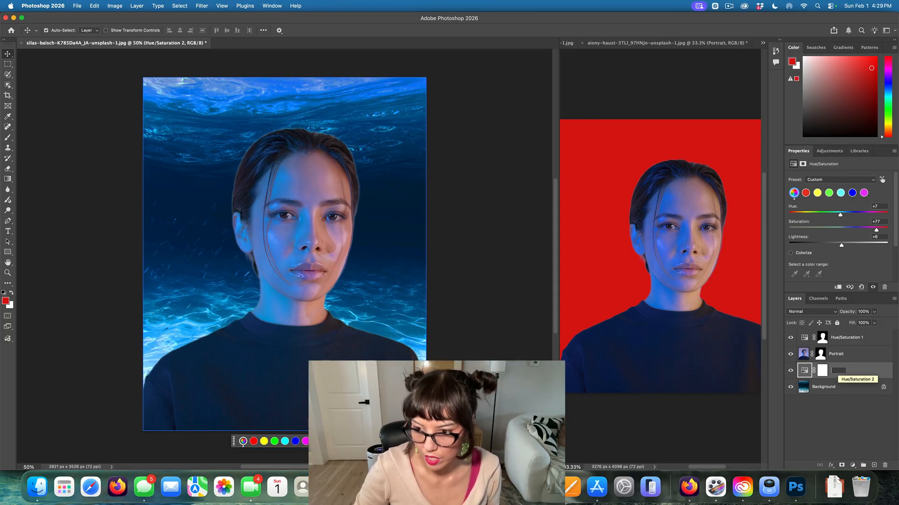
pyautogui.write('b')
pyautogui.press('Return')
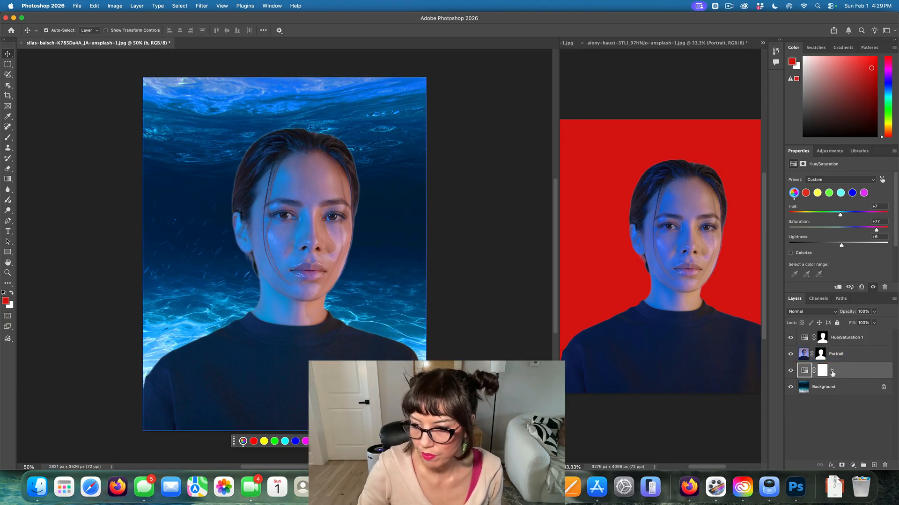
# Rename the adjustment layer above the Background as BG-Hue and the one above the Portrait layer as Portrait Hue.
pyautogui.doubleClick(832, 371)
pyautogui.write('BG-')
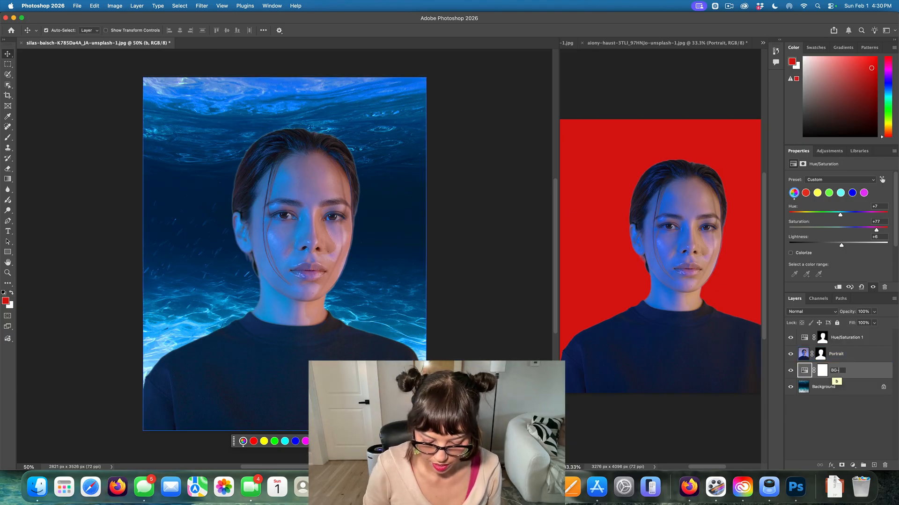
pyautogui.write('Hue')
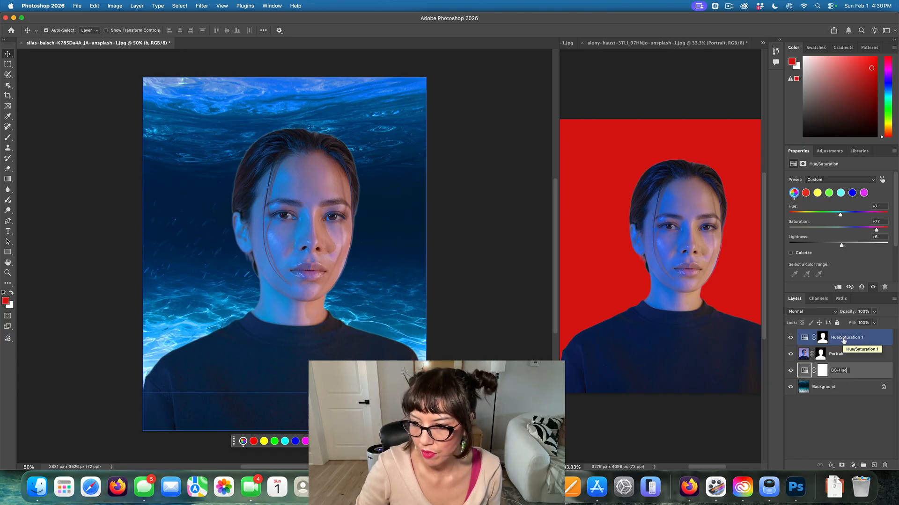
pyautogui.doubleClick(843, 337)
pyautogui.write('Portrait Hu')
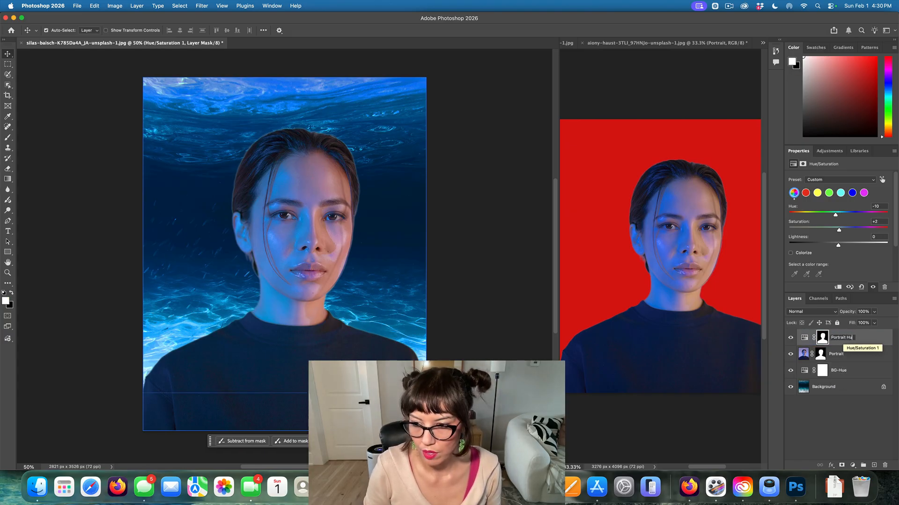
pyautogui.write('e')
pyautogui.press('Return')
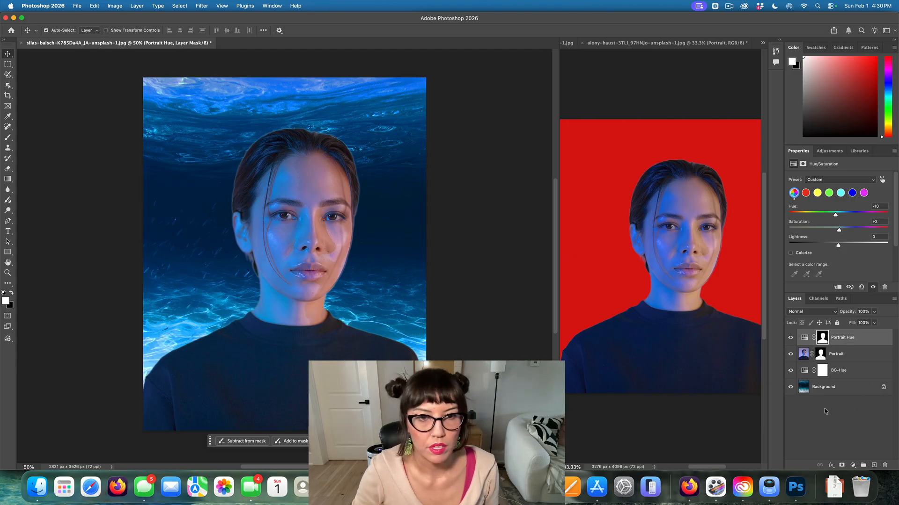
pyautogui.scroll(-1, 714, 416)
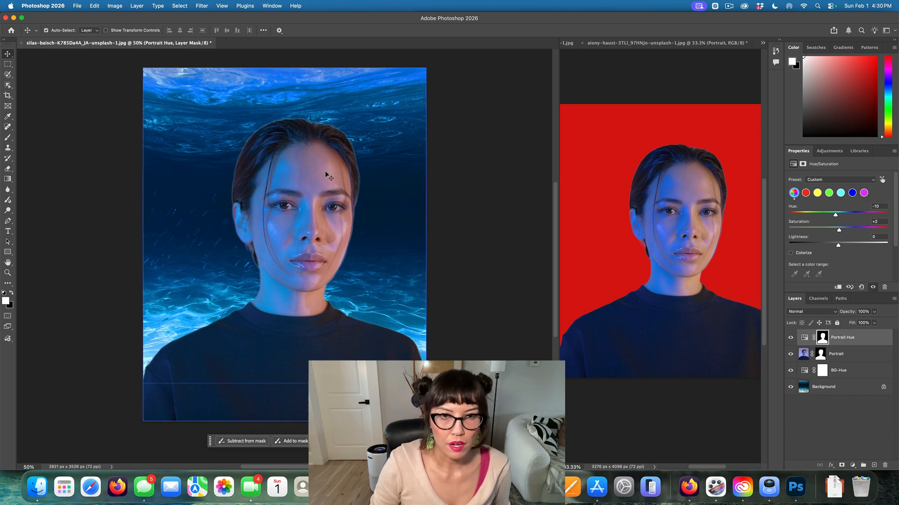
pyautogui.scroll(-3, 331, 178)
pyautogui.scroll(3, 331, 175)
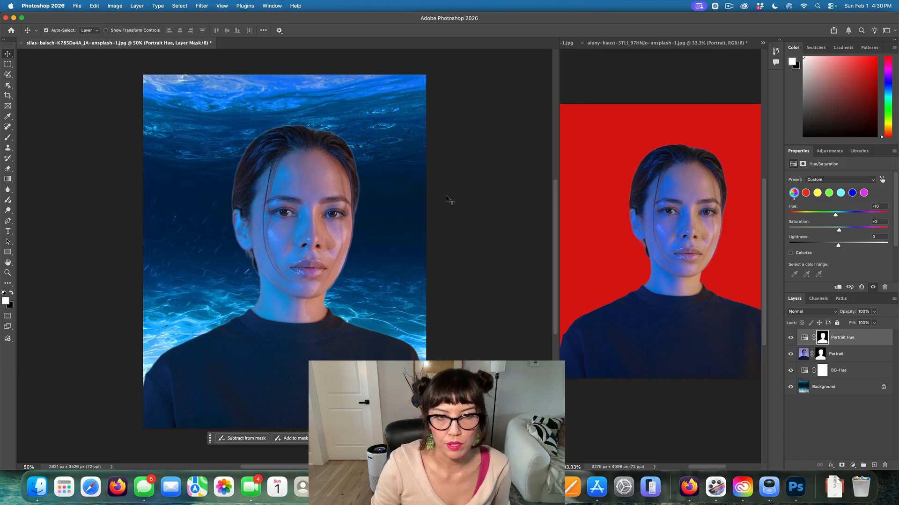
pyautogui.scroll(2, 681, 251)
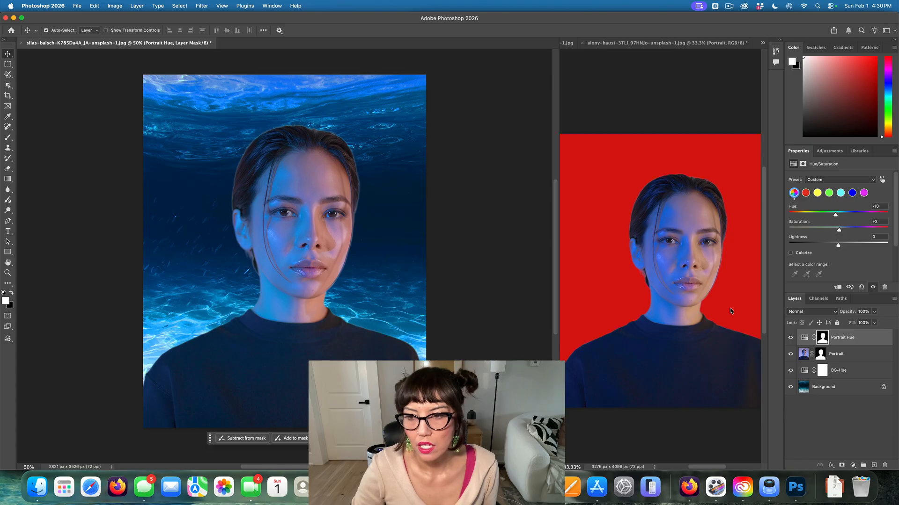
# Add a Gradient Map adjustment layer named BG-Gradient Map directly above the BG-Hue layer.
pyautogui.click(862, 374)
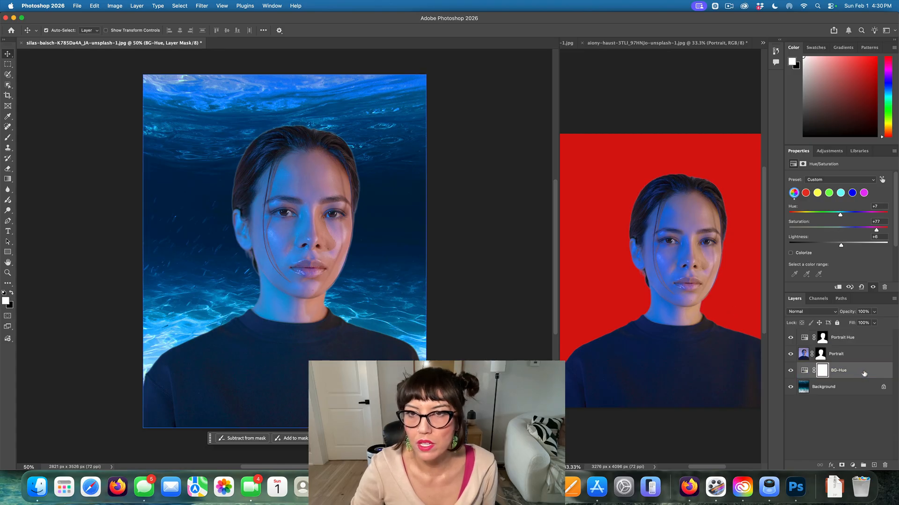
pyautogui.click(119, 6)
pyautogui.moveTo(138, 4)
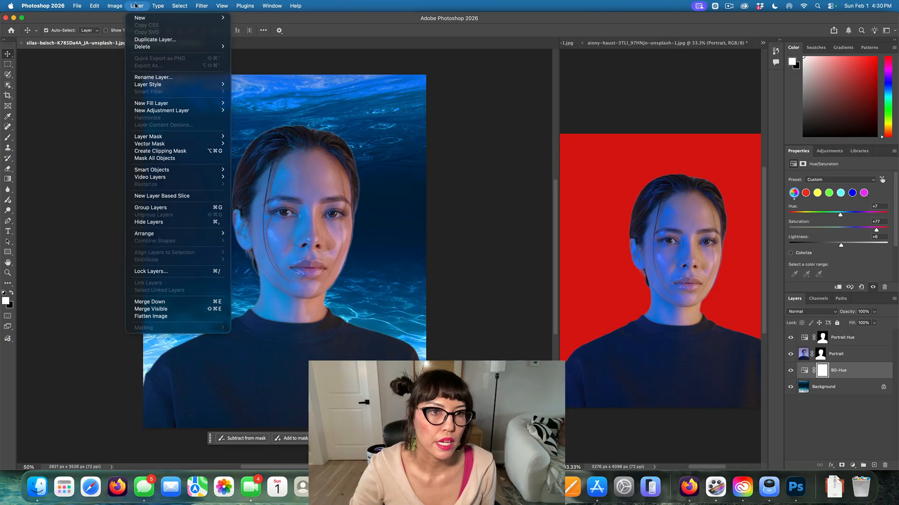
pyautogui.moveTo(177, 111)
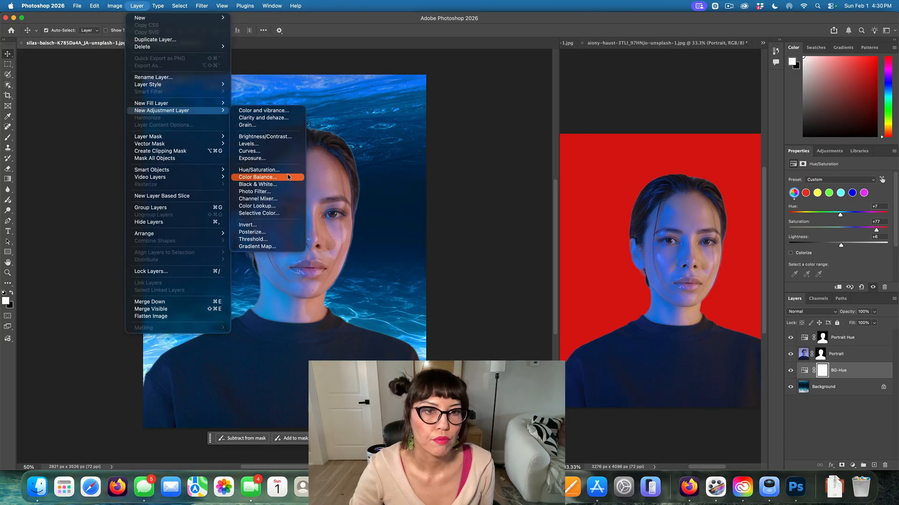
pyautogui.click(285, 247)
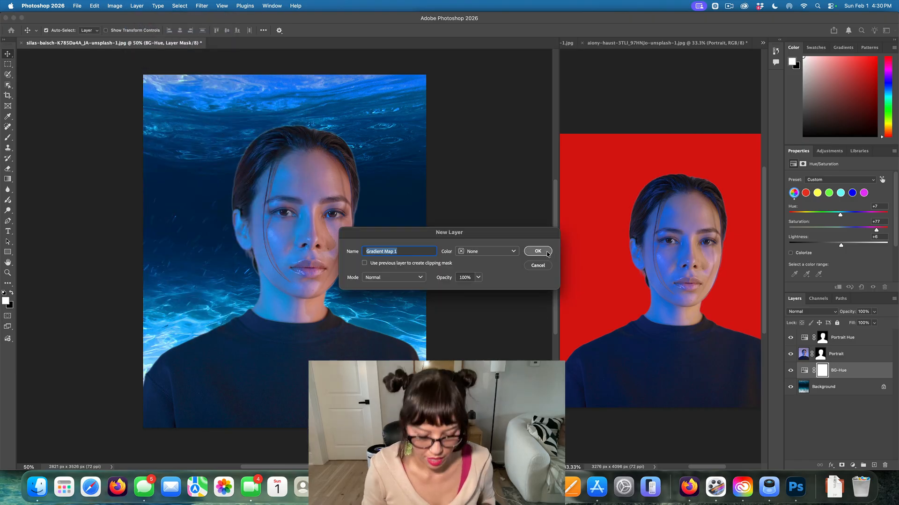
pyautogui.write('BG')
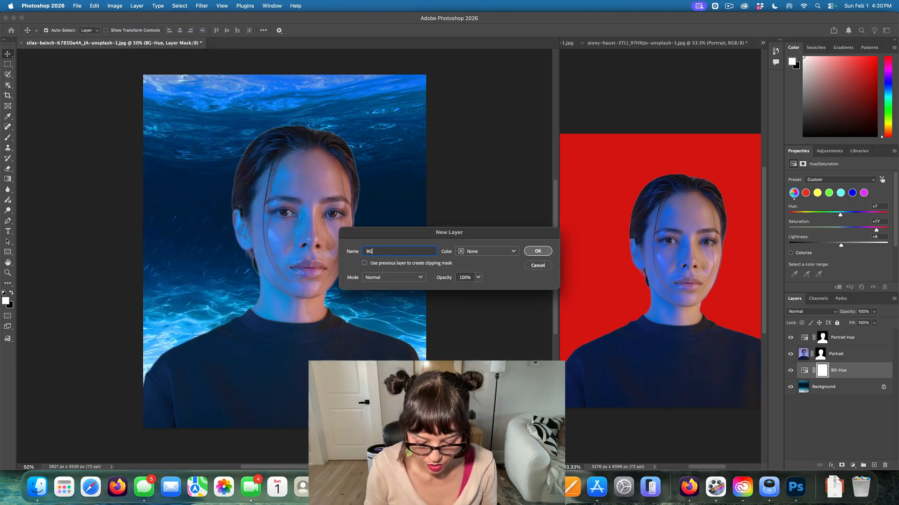
pyautogui.write('-Gradient Map')
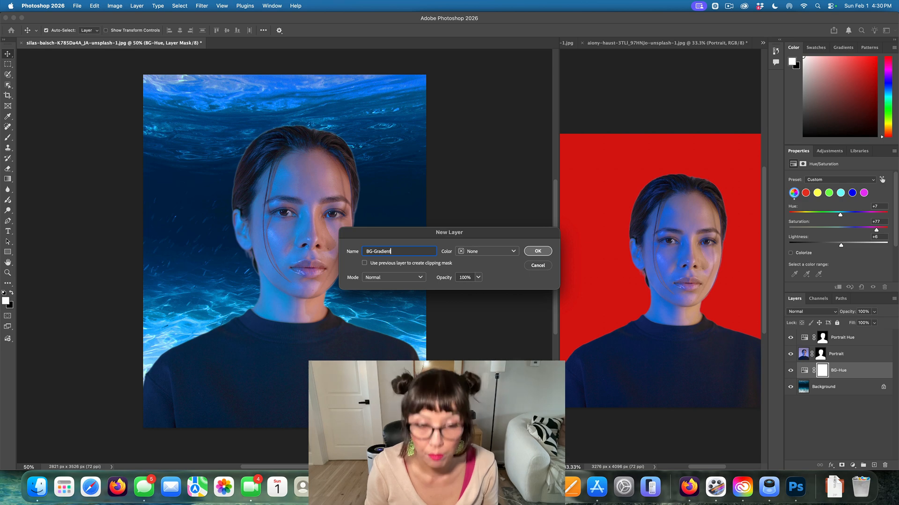
pyautogui.press('Return')
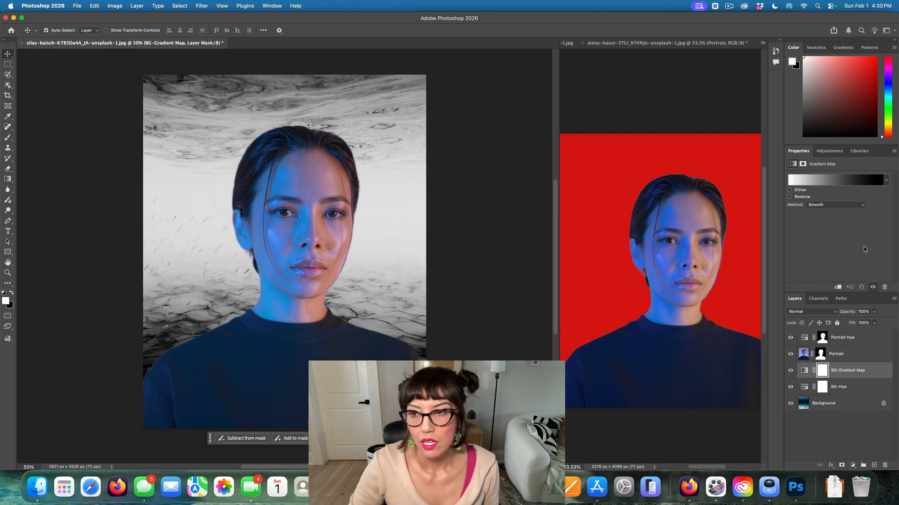
pyautogui.click(828, 179)
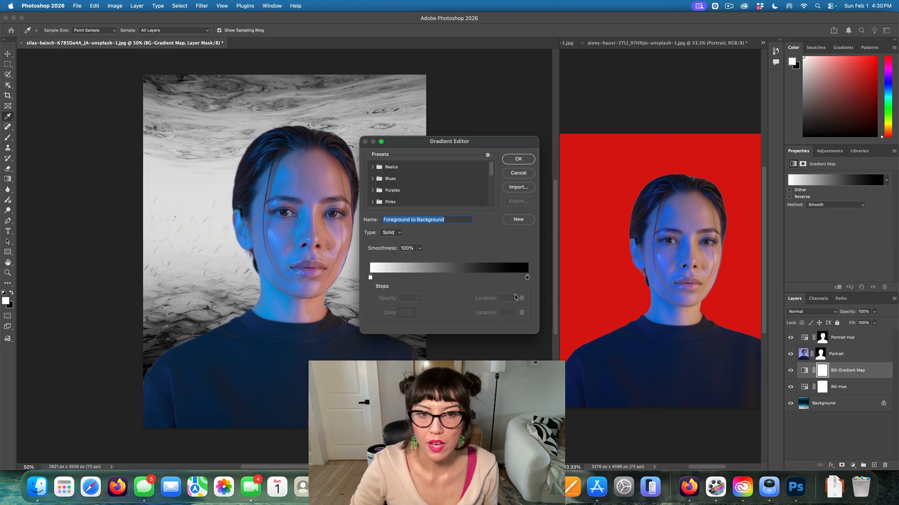
pyautogui.scroll(-1, 491, 202)
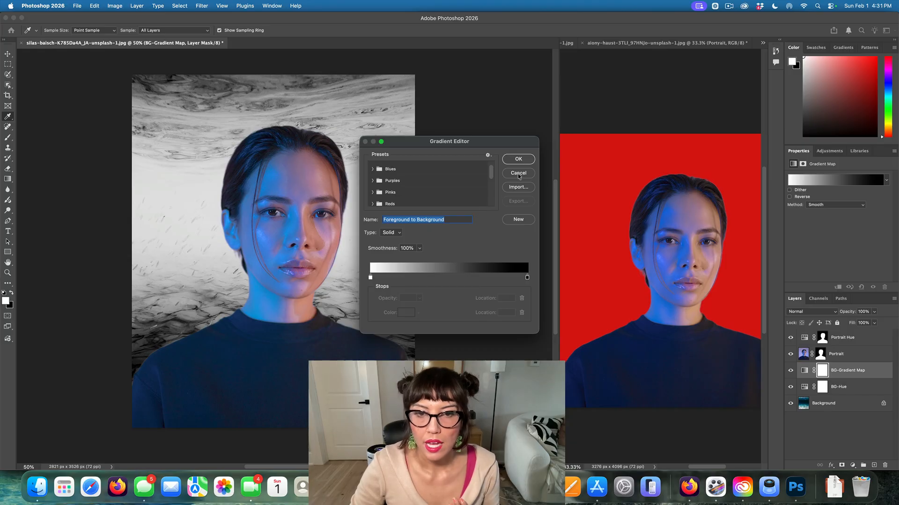
pyautogui.click(519, 173)
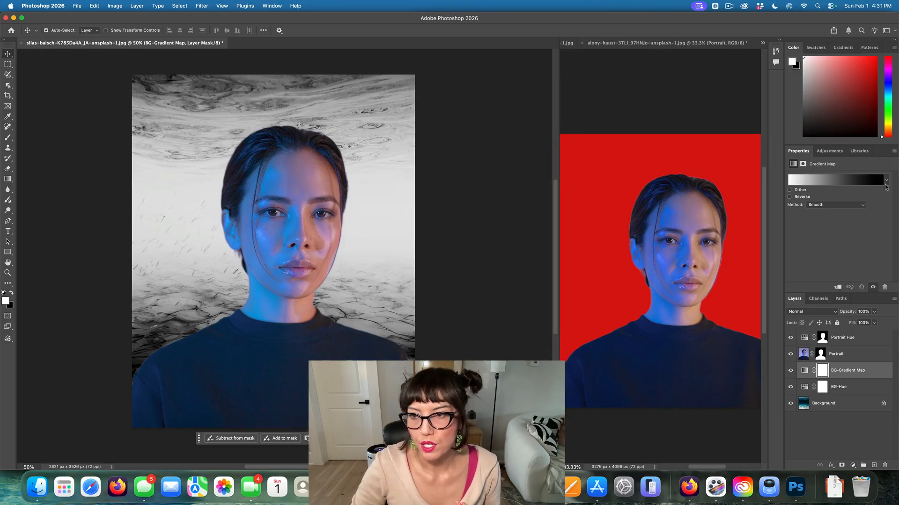
# Reverse the BG-Gradient Map gradient and change its white color stop to a salmon pink.
pyautogui.click(790, 197)
pyautogui.click(830, 181)
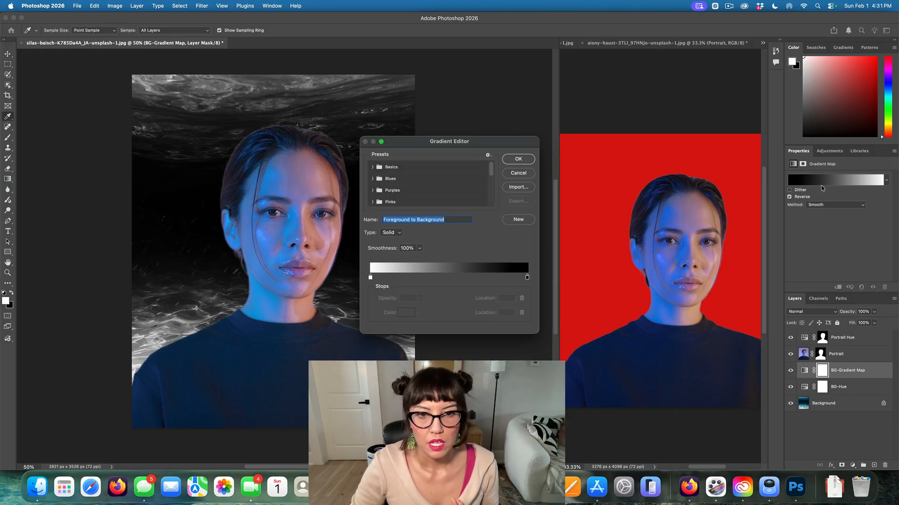
pyautogui.doubleClick(371, 278)
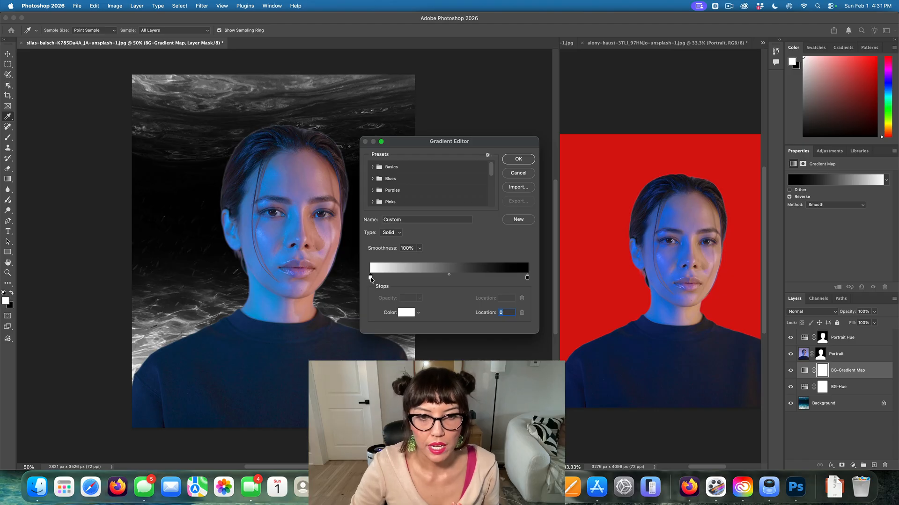
pyautogui.click(370, 278)
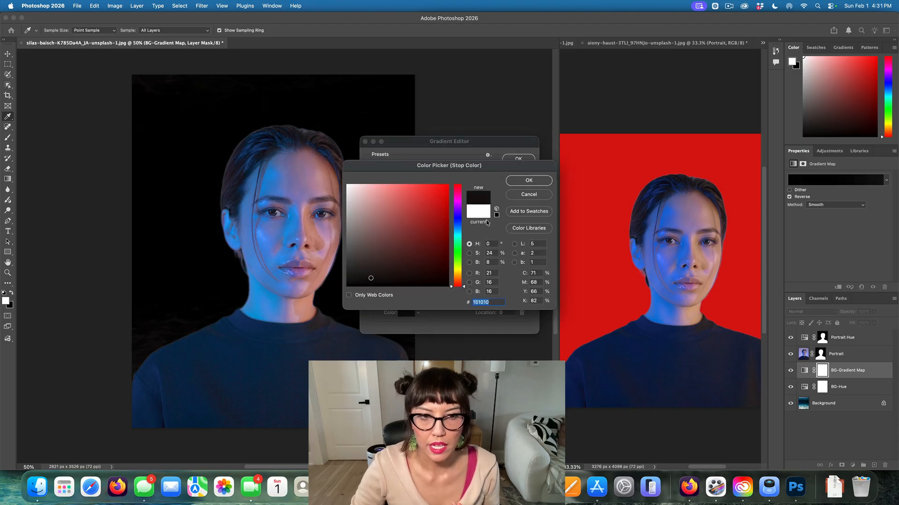
pyautogui.click(330, 228)
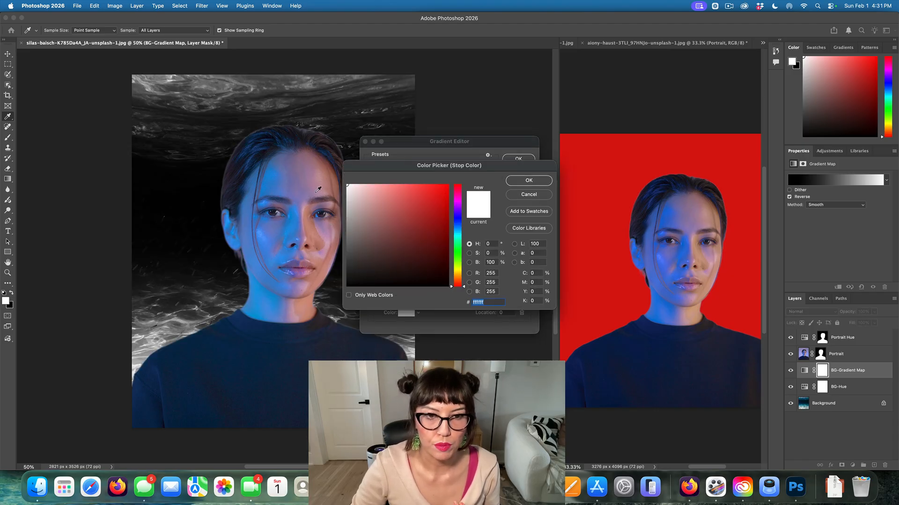
pyautogui.click(379, 188)
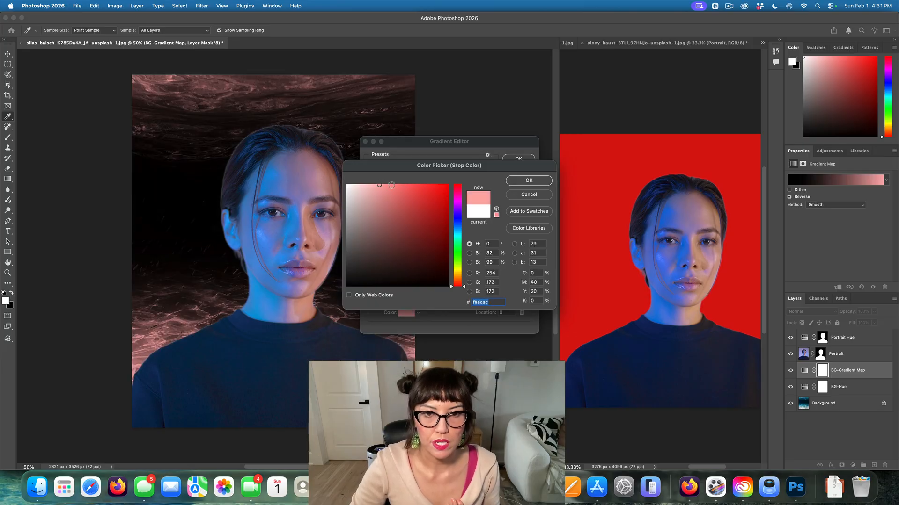
pyautogui.click(389, 187)
pyautogui.click(529, 181)
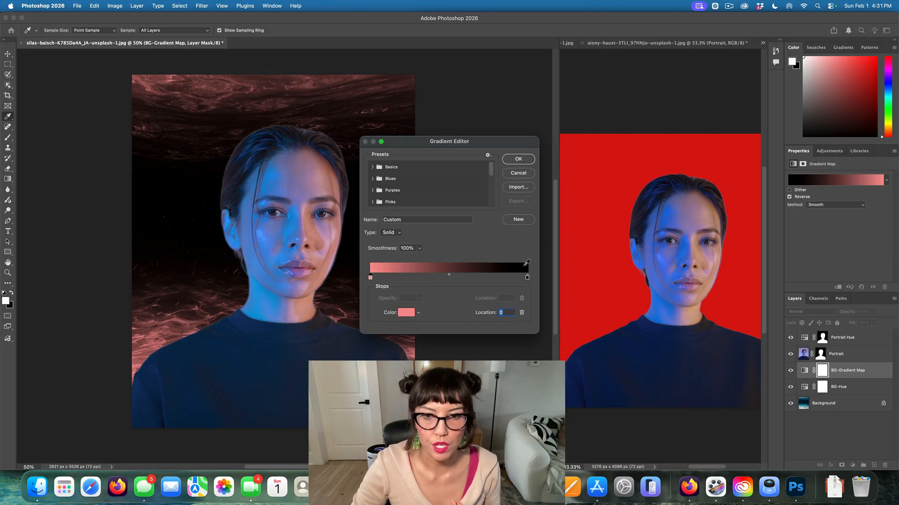
# Change the black color stop of the BG-Gradient Map gradient to the saturated blue #092fd1.
pyautogui.click(530, 281)
pyautogui.doubleClick(530, 281)
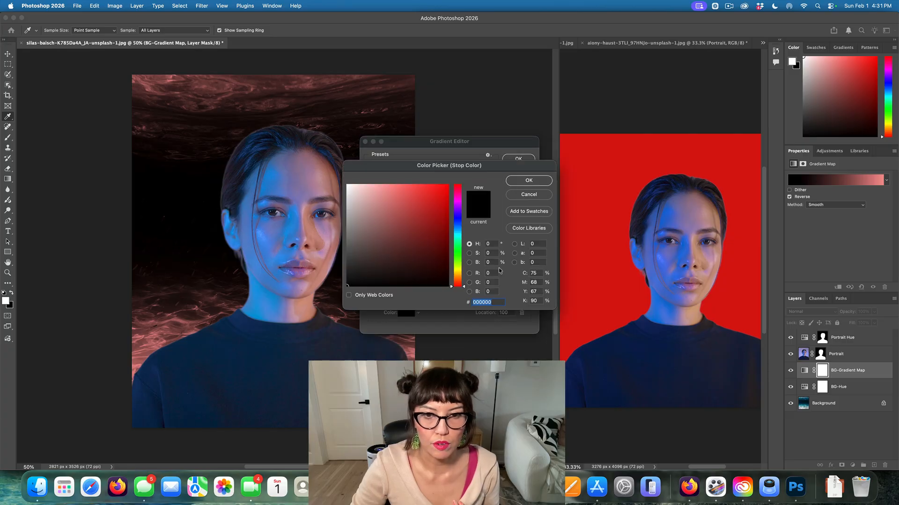
pyautogui.click(456, 221)
pyautogui.click(431, 211)
pyautogui.click(444, 204)
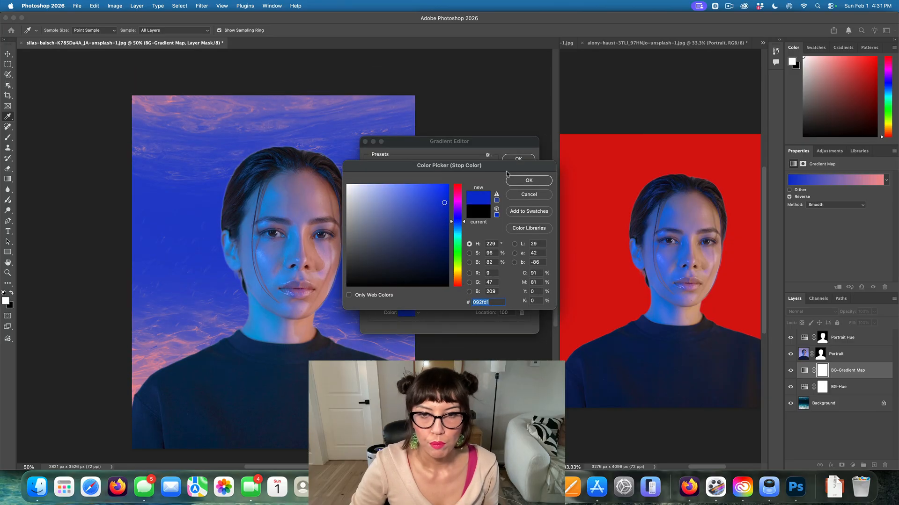
pyautogui.click(528, 181)
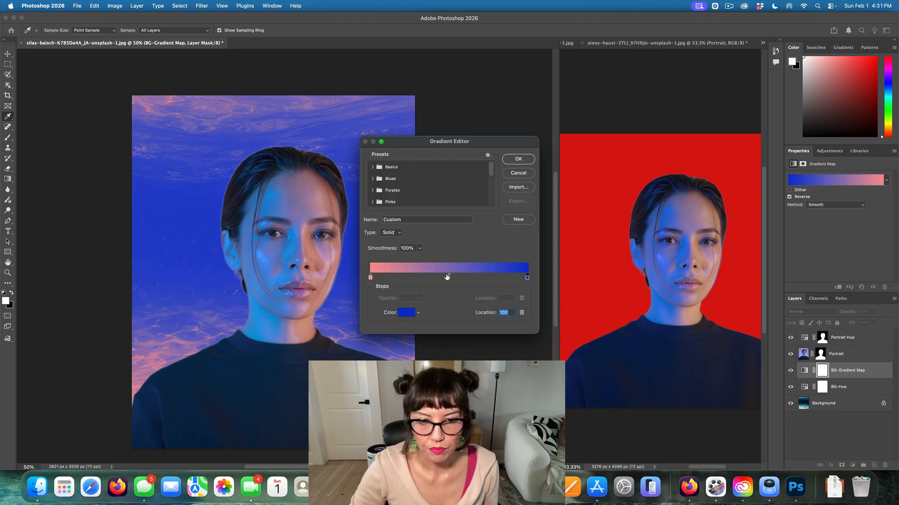
# Shift the midpoint between the pink and blue stops to about 37% and accept the gradient.
pyautogui.moveTo(449, 275); pyautogui.dragTo(424, 275)
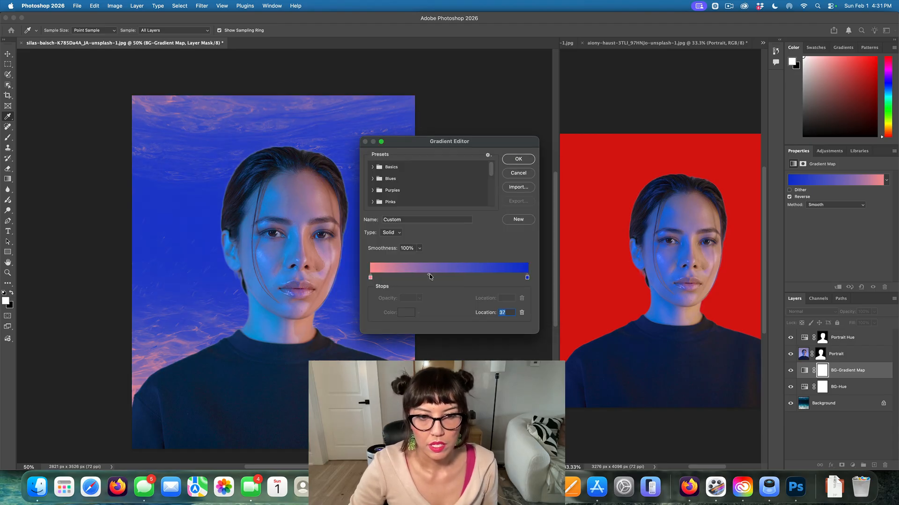
pyautogui.click(518, 159)
pyautogui.press('v')
pyautogui.click(315, 344)
pyautogui.scroll(-2, 316, 345)
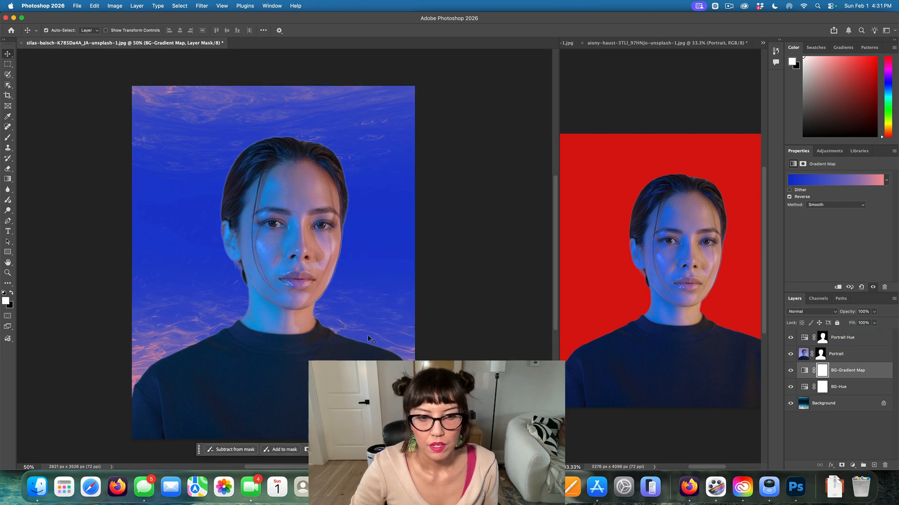
pyautogui.hscroll(-5, 440, 323)
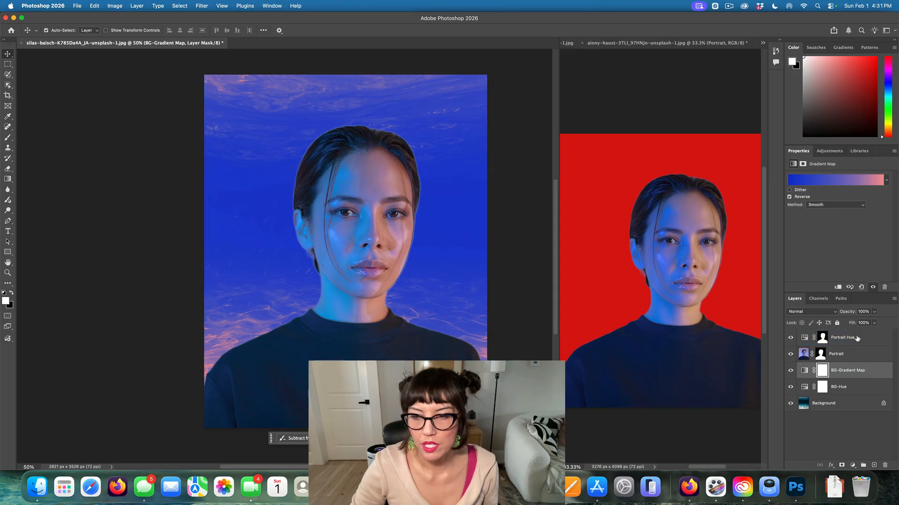
# Set the BG-Gradient Map layer's blend mode to Screen and move the BG-Hue layer directly above it.
pyautogui.click(806, 312)
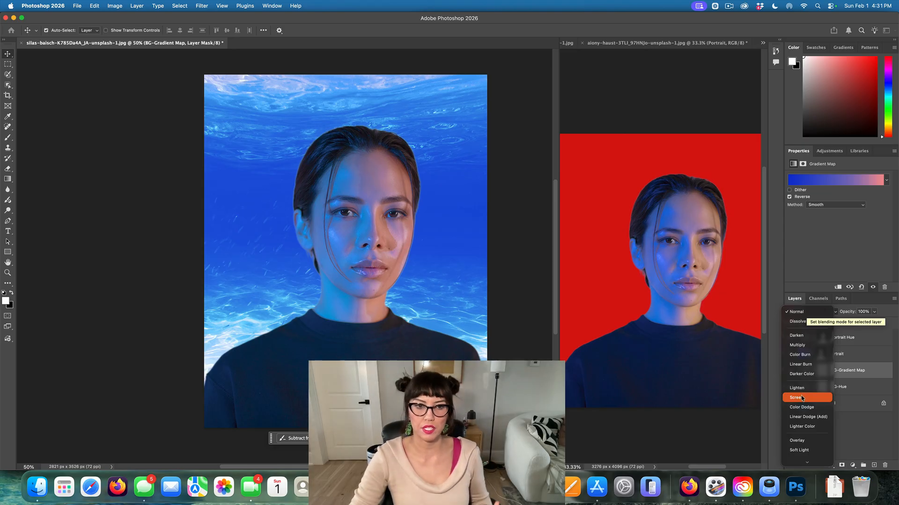
pyautogui.click(802, 397)
pyautogui.click(790, 371)
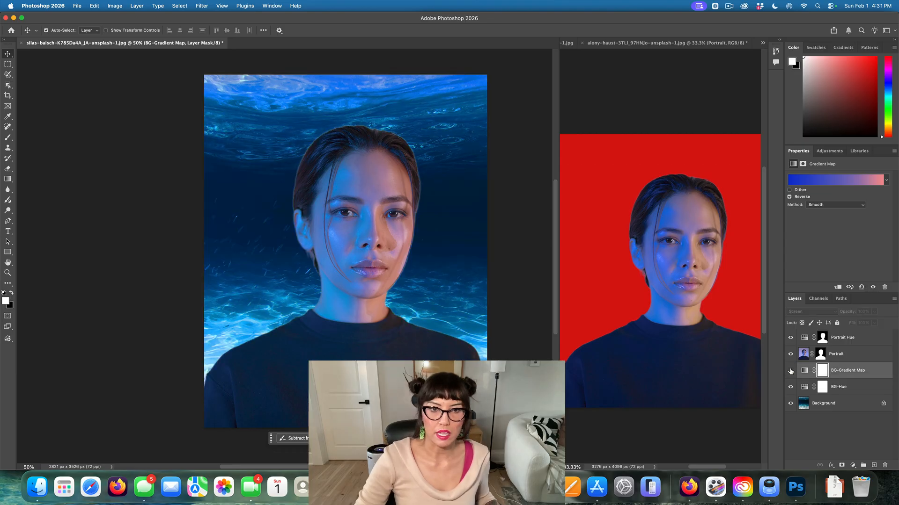
pyautogui.click(791, 371)
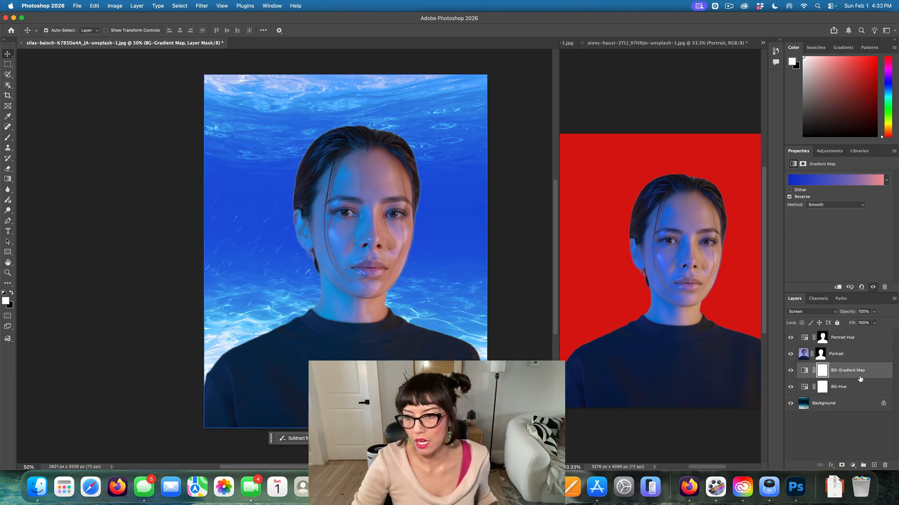
pyautogui.moveTo(860, 391); pyautogui.dragTo(861, 370)
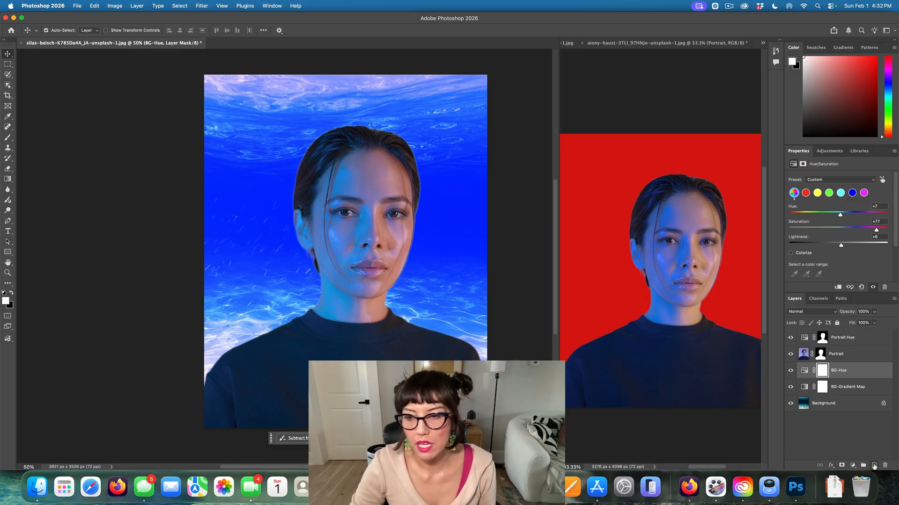
# Draw a linear red-to-white gradient fill above the BG-Hue layer, running diagonally from the image's upper right to lower left at about -134.6°.
pyautogui.click(874, 466)
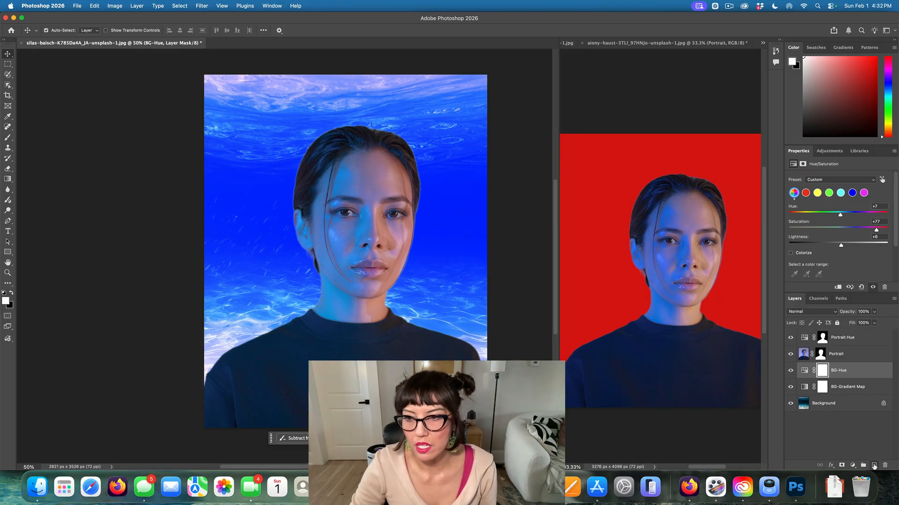
pyautogui.click(7, 178)
pyautogui.moveTo(433, 130); pyautogui.dragTo(179, 385)
pyautogui.scroll(2, 47, 339)
pyautogui.click(5, 301)
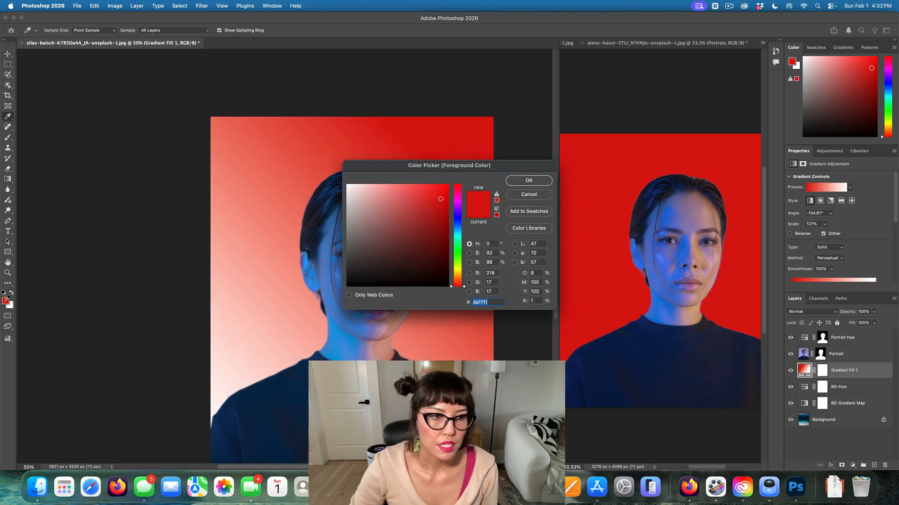
pyautogui.click(527, 195)
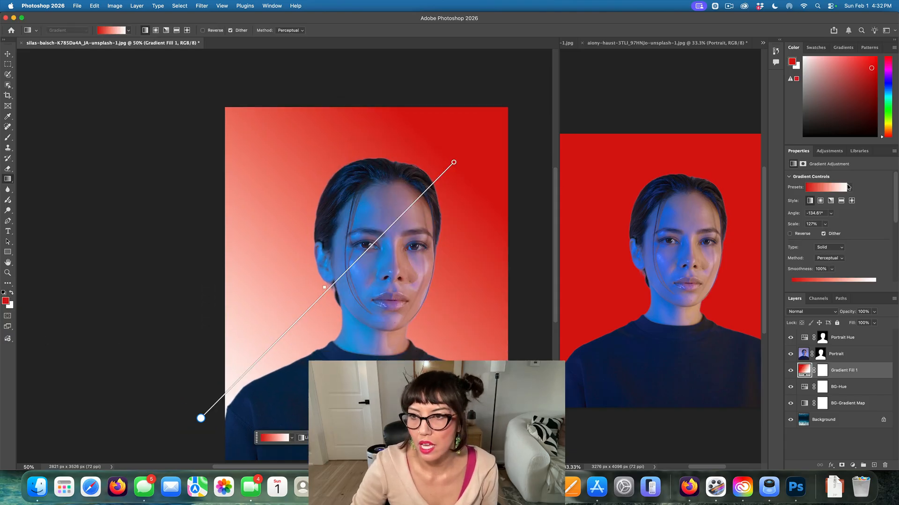
pyautogui.click(827, 188)
pyautogui.click(822, 188)
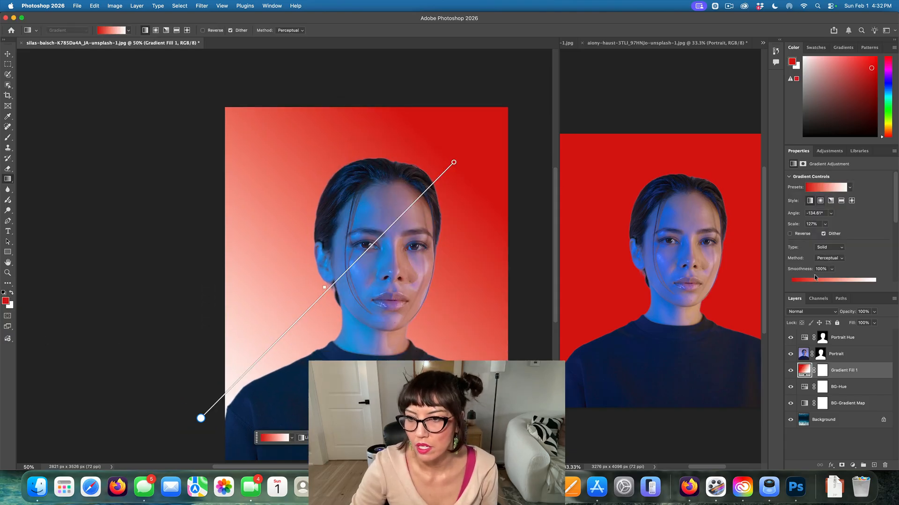
pyautogui.click(812, 280)
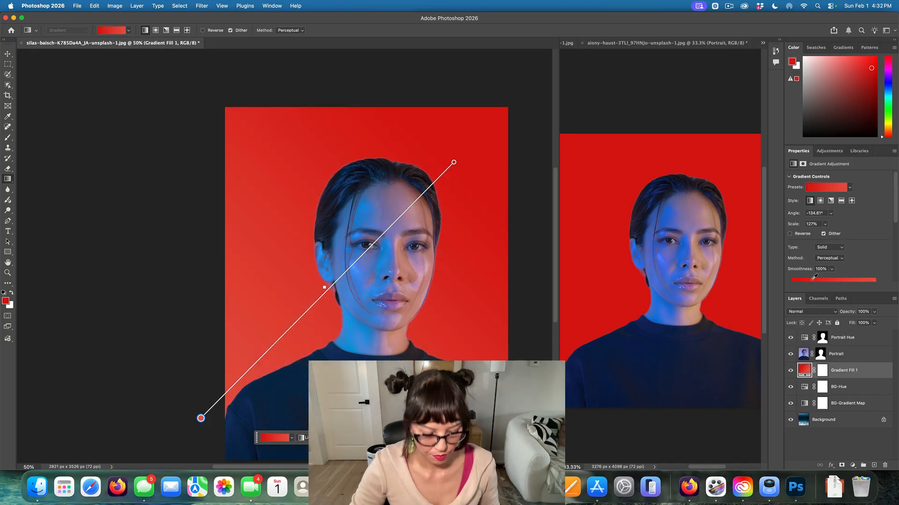
pyautogui.press('super+z')
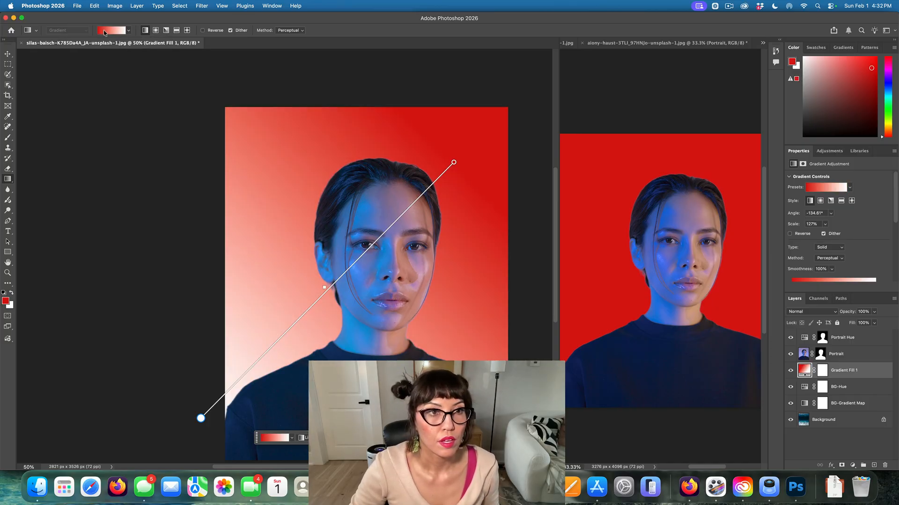
pyautogui.click(814, 188)
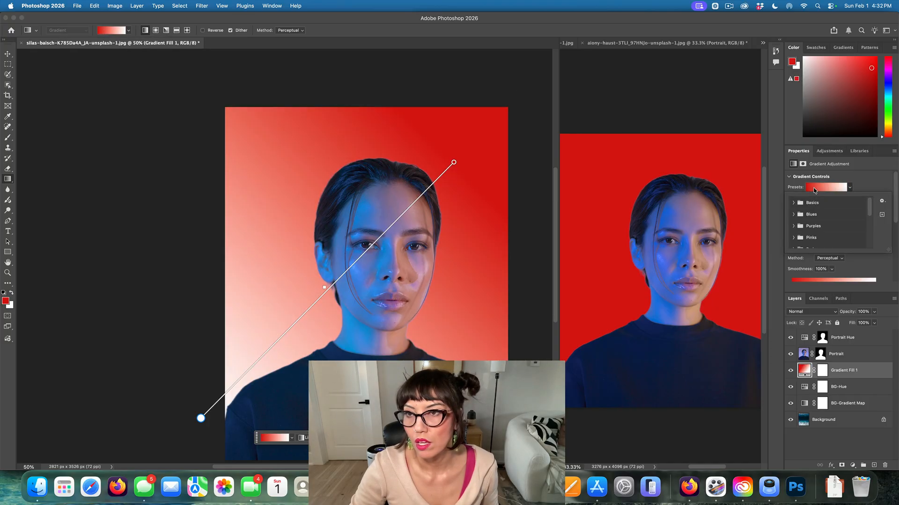
pyautogui.click(851, 189)
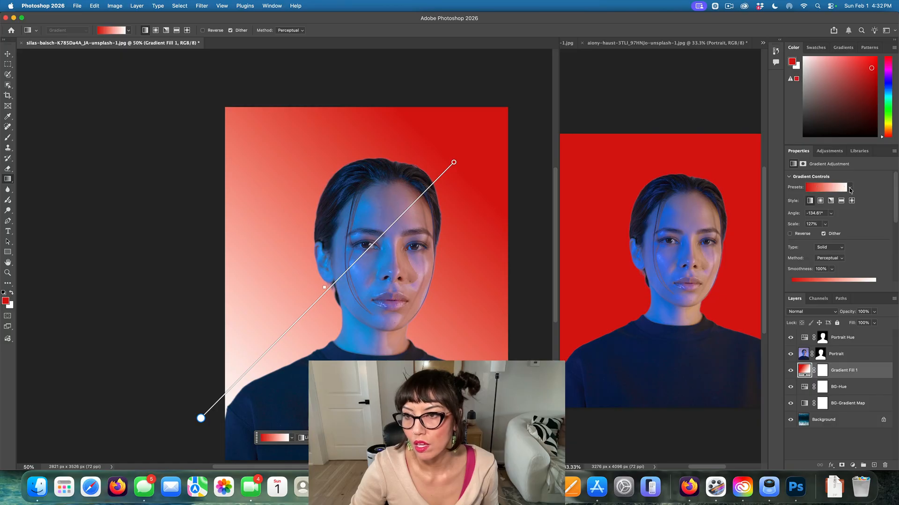
pyautogui.click(851, 189)
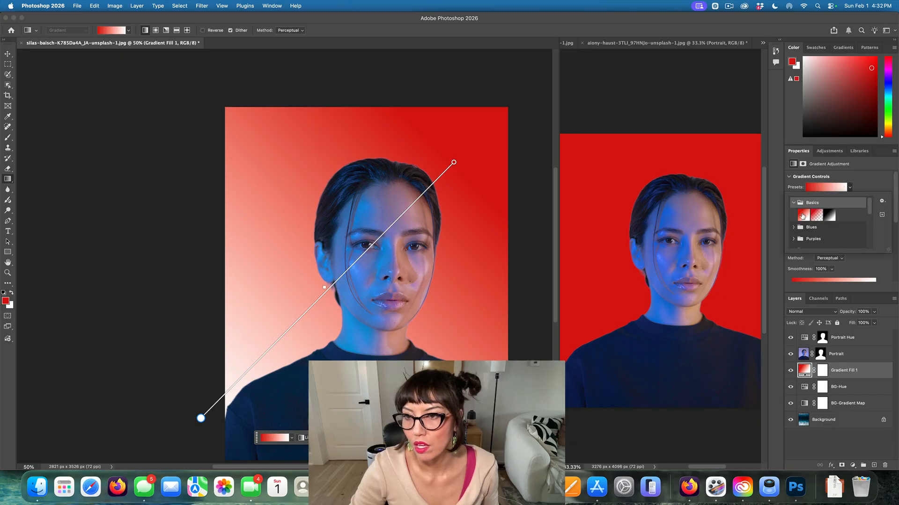
pyautogui.click(801, 214)
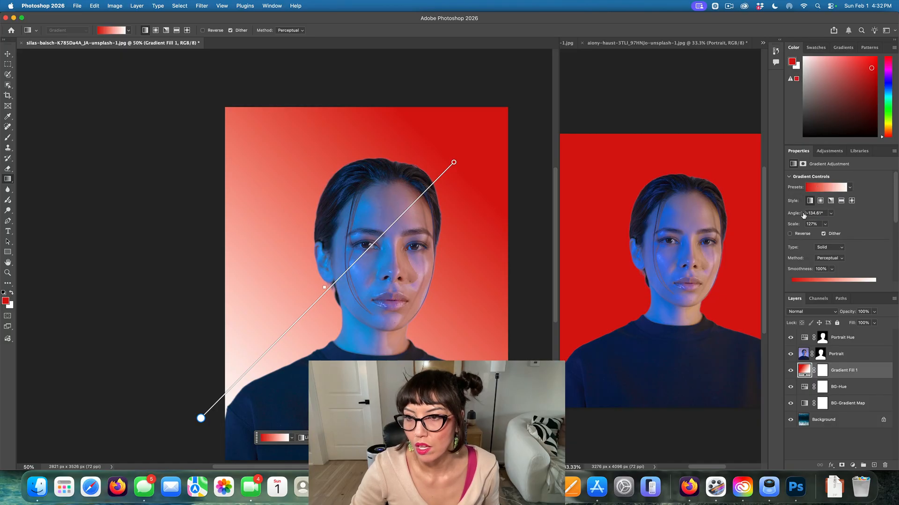
# Change the red color stop of the gradient fill to light coral #f98c8c and accept the gradient.
pyautogui.doubleClick(804, 371)
pyautogui.moveTo(445, 184); pyautogui.dragTo(567, 166)
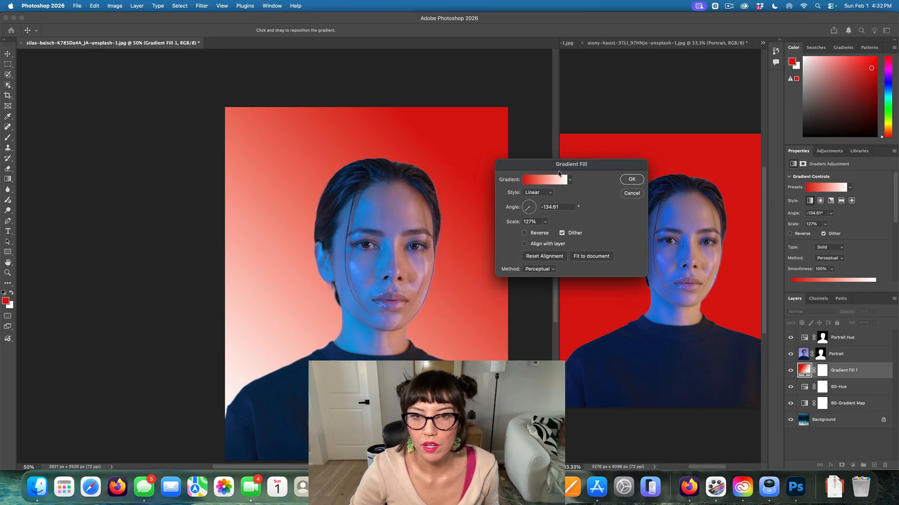
pyautogui.click(541, 183)
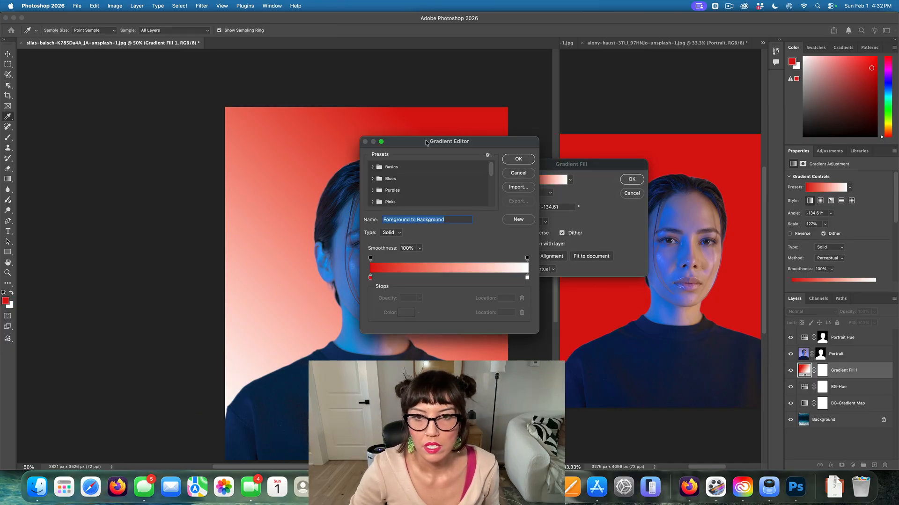
pyautogui.moveTo(425, 142); pyautogui.dragTo(597, 254)
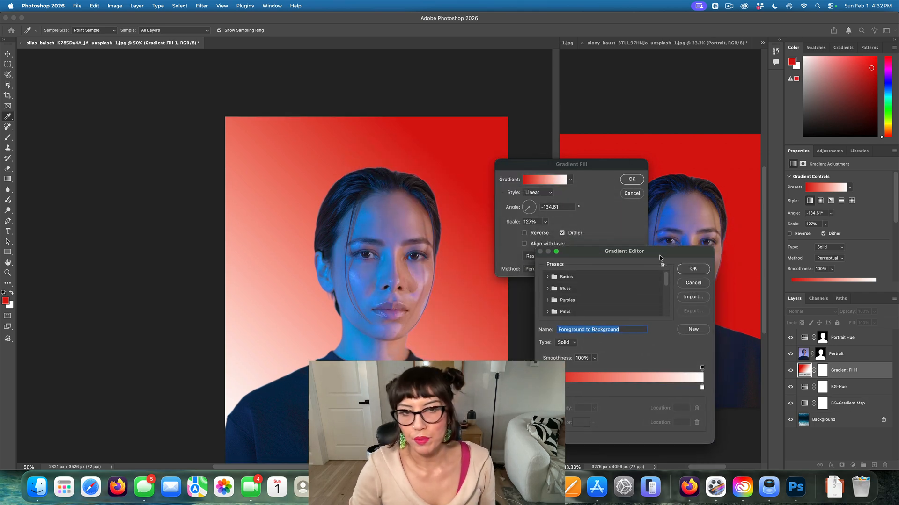
pyautogui.scroll(-3, 387, 255)
pyautogui.scroll(-1, 387, 254)
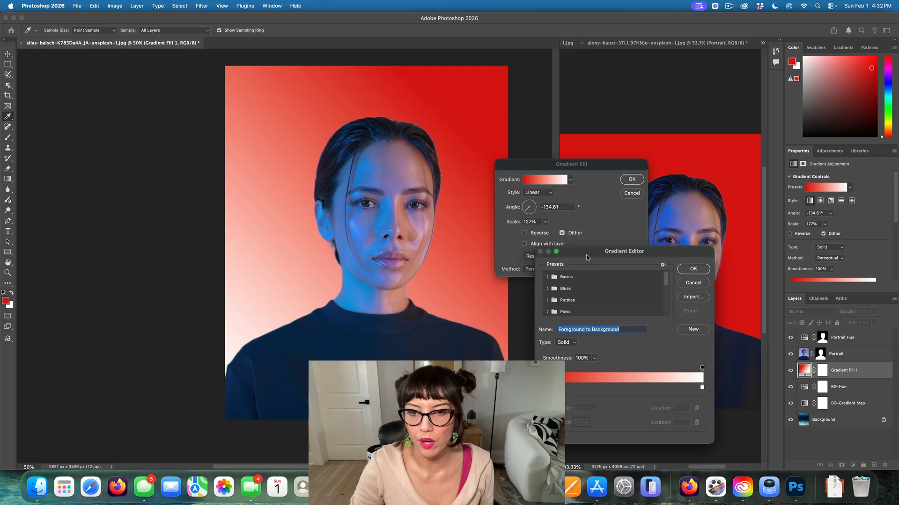
pyautogui.moveTo(587, 257); pyautogui.dragTo(687, 162)
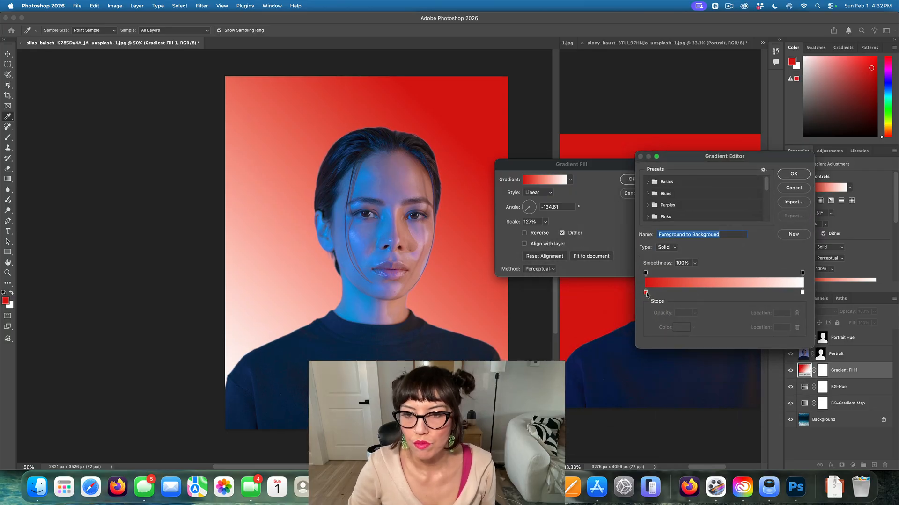
pyautogui.click(645, 293)
pyautogui.doubleClick(646, 293)
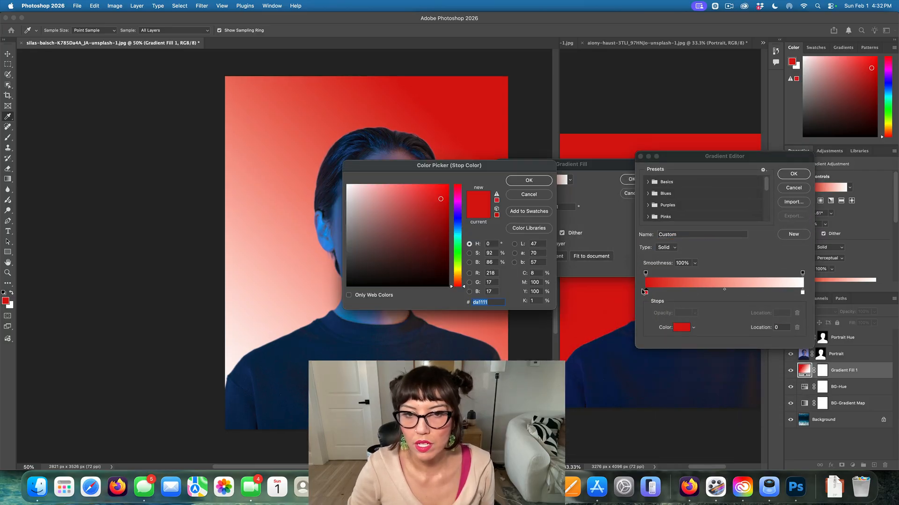
pyautogui.click(391, 187)
pyautogui.click(518, 185)
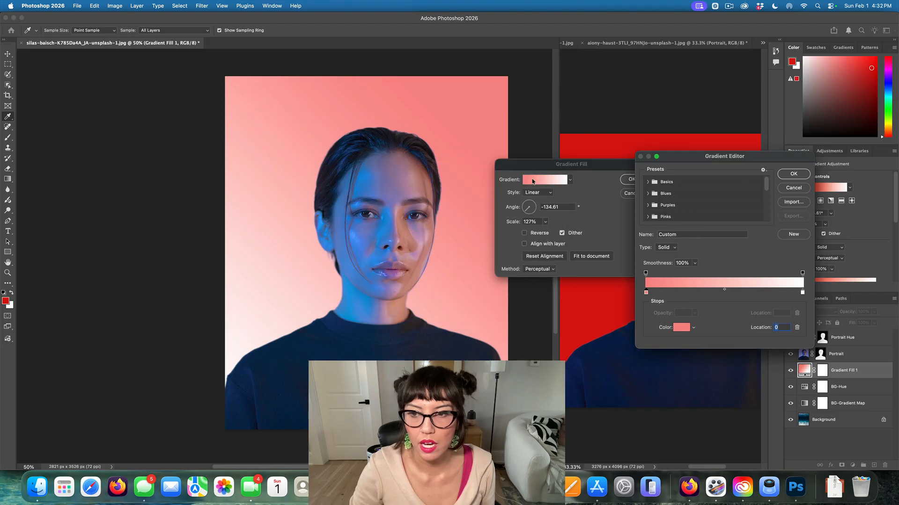
pyautogui.click(792, 188)
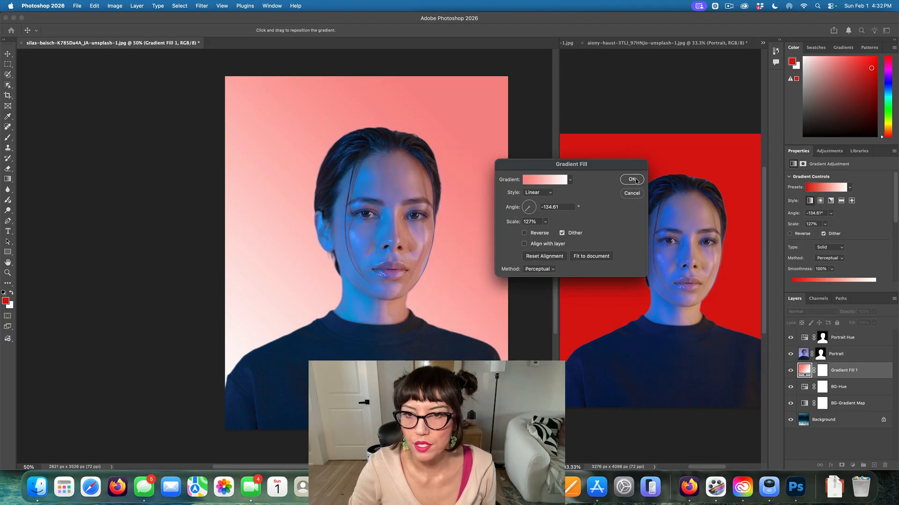
pyautogui.click(632, 180)
# Set the gradient fill layer's blend mode to Multiply and compare the image with the layer hidden and shown.
pyautogui.click(826, 312)
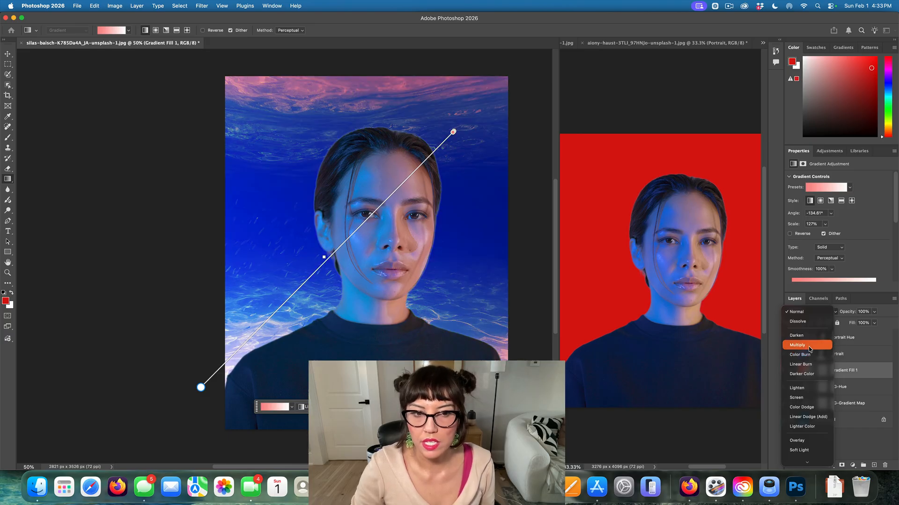
pyautogui.click(809, 346)
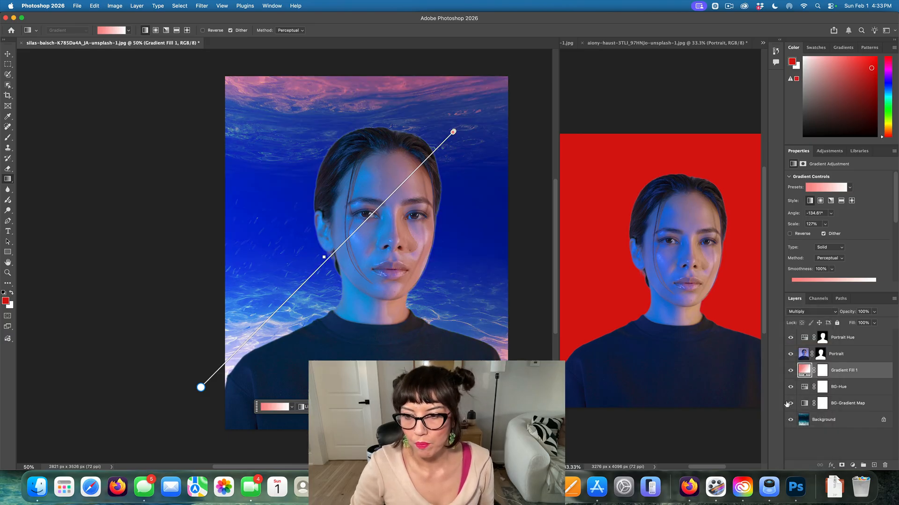
pyautogui.click(790, 370)
pyautogui.click(790, 370)
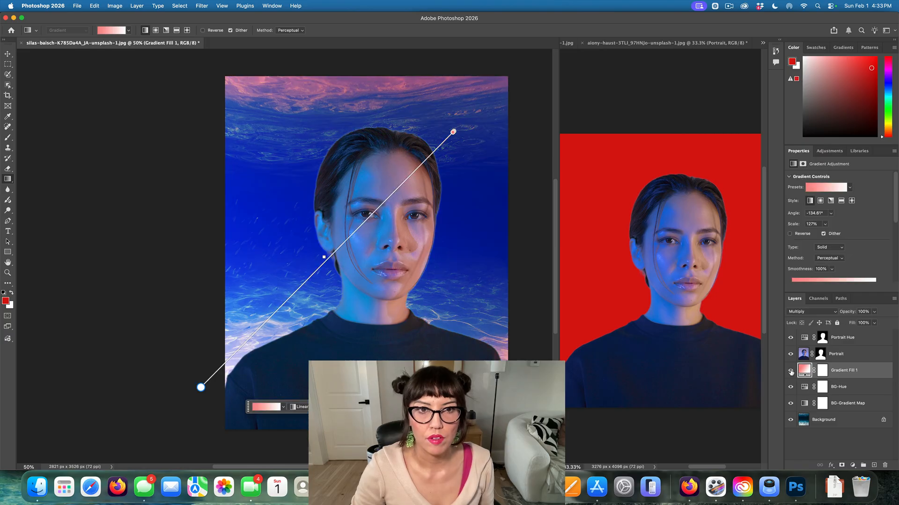
pyautogui.click(791, 370)
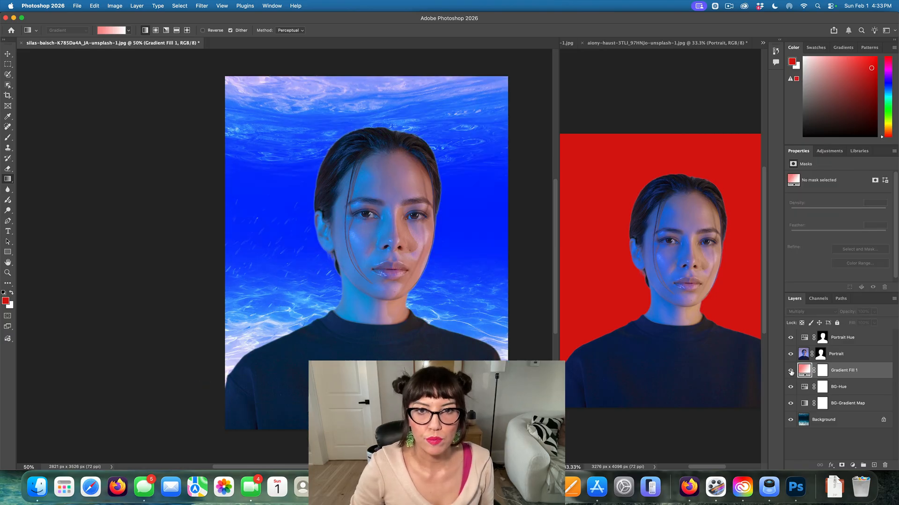
pyautogui.click(790, 370)
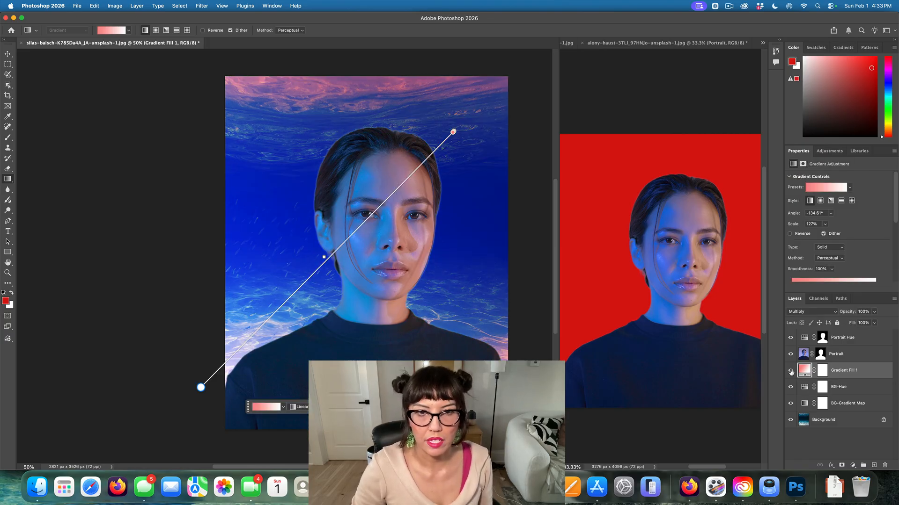
# Reposition the gradient line nearly horizontally at eye level, about -179.7°, from the image's right edge past its left edge, and adjust its midpoint.
pyautogui.moveTo(200, 388); pyautogui.dragTo(154, 195)
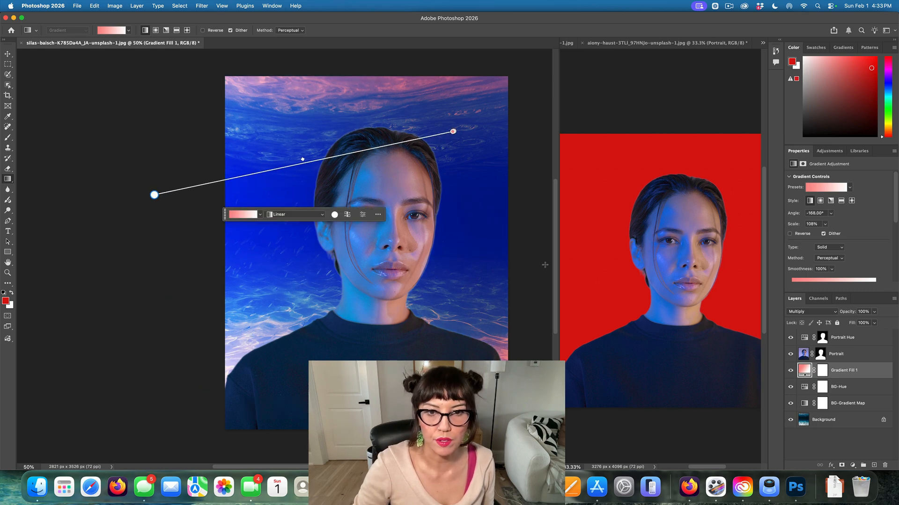
pyautogui.click(453, 131)
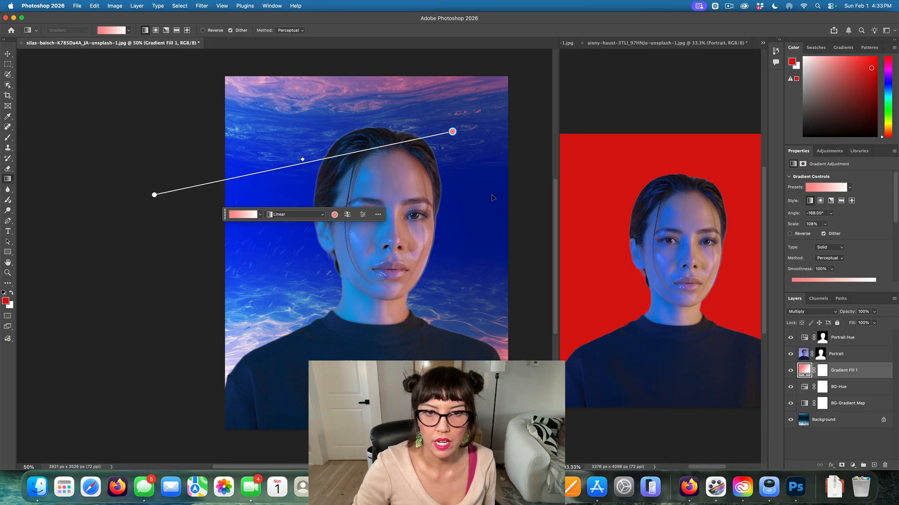
pyautogui.moveTo(302, 160); pyautogui.dragTo(220, 177)
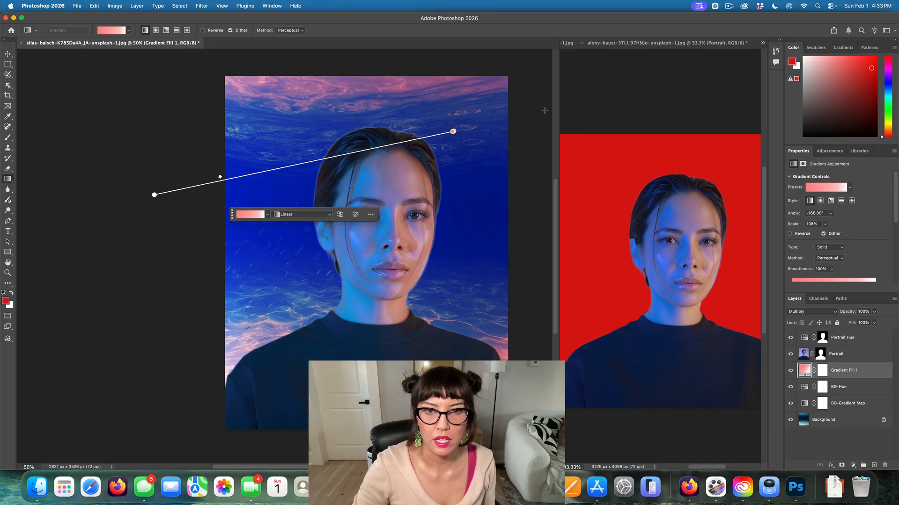
pyautogui.moveTo(155, 195); pyautogui.dragTo(141, 135)
pyautogui.click(453, 132)
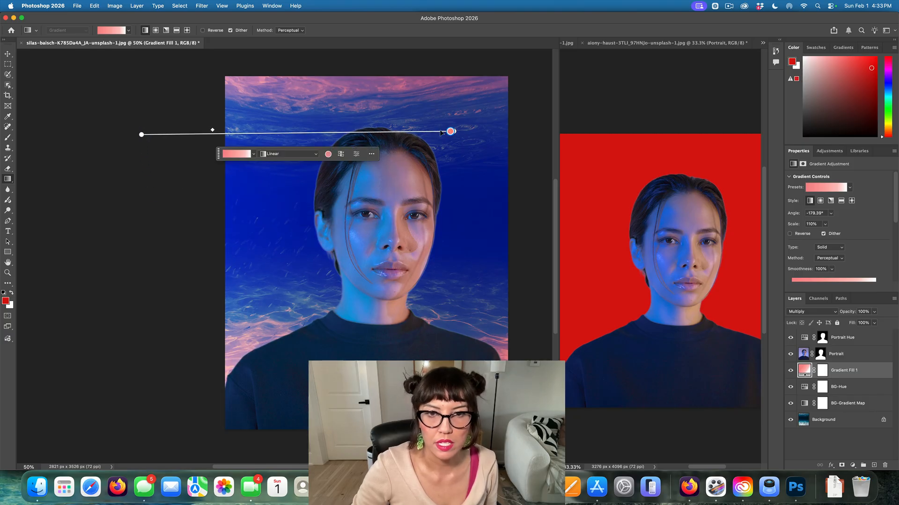
pyautogui.moveTo(454, 132); pyautogui.dragTo(507, 220)
pyautogui.moveTo(141, 135); pyautogui.dragTo(152, 222)
pyautogui.moveTo(275, 216); pyautogui.dragTo(311, 217)
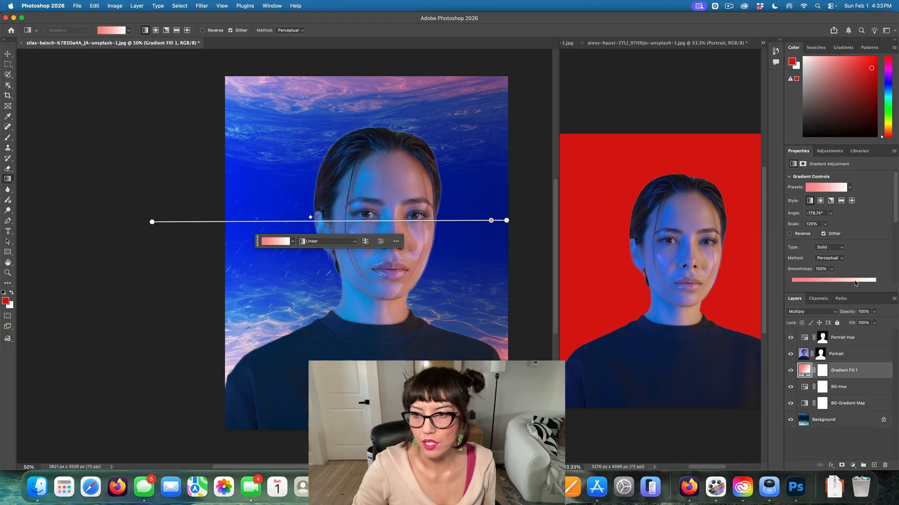
# Add a red #fc4f4f color stop at 2% in the gradient fill and move the coral stop to 57%.
pyautogui.scroll(2, 733, 333)
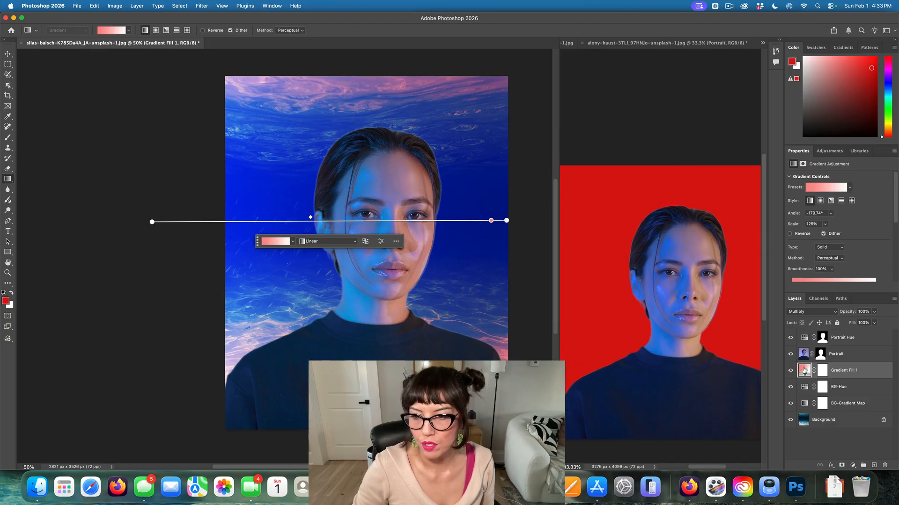
pyautogui.doubleClick(804, 370)
pyautogui.click(537, 182)
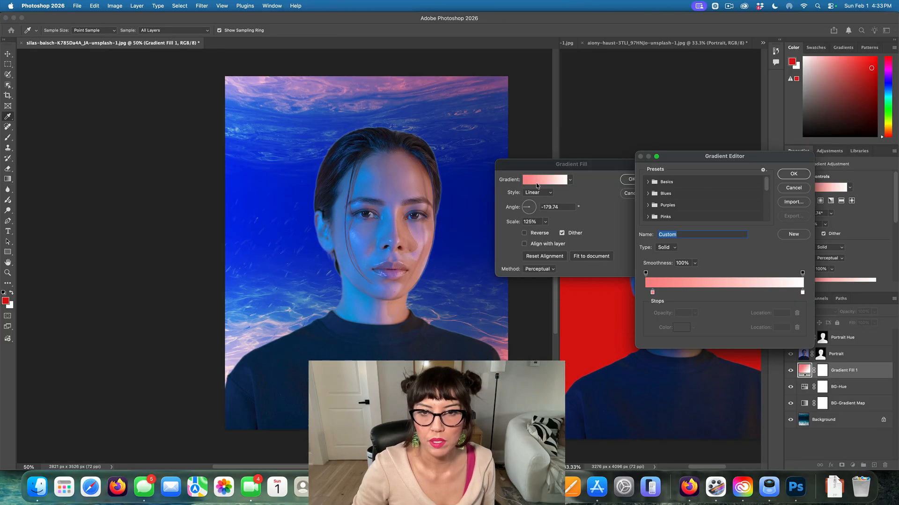
pyautogui.moveTo(652, 293); pyautogui.dragTo(712, 293)
pyautogui.click(648, 293)
pyautogui.doubleClick(648, 293)
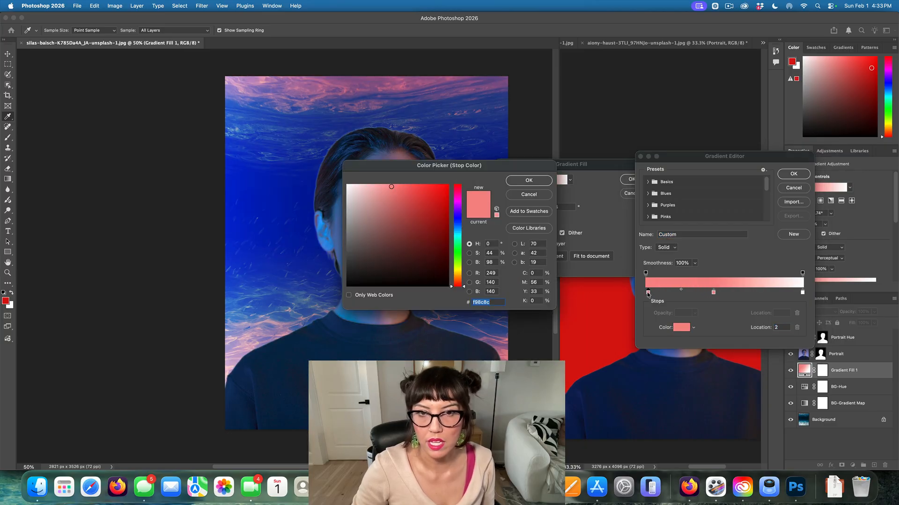
pyautogui.click(416, 185)
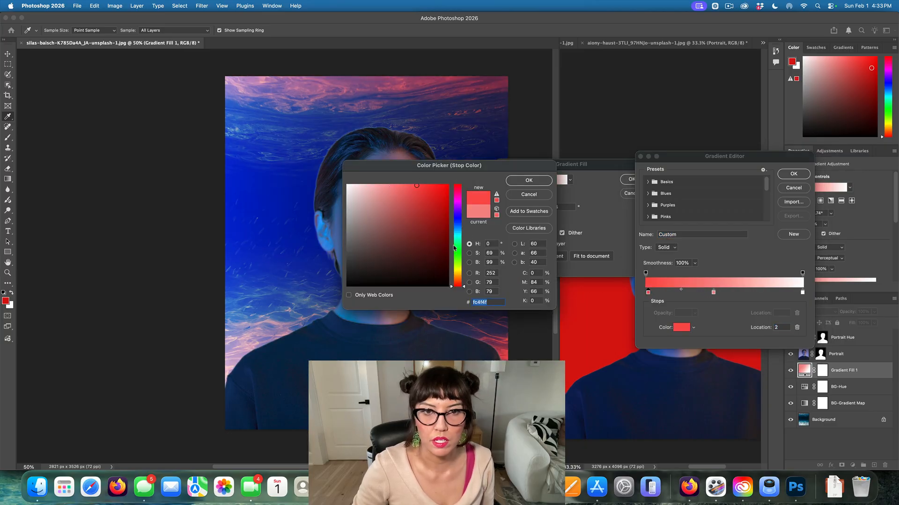
pyautogui.click(528, 180)
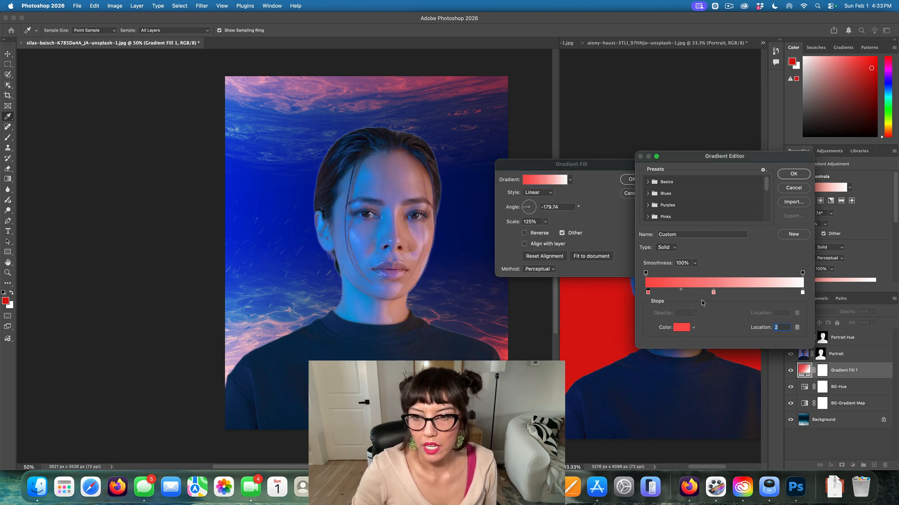
pyautogui.moveTo(713, 293); pyautogui.dragTo(735, 293)
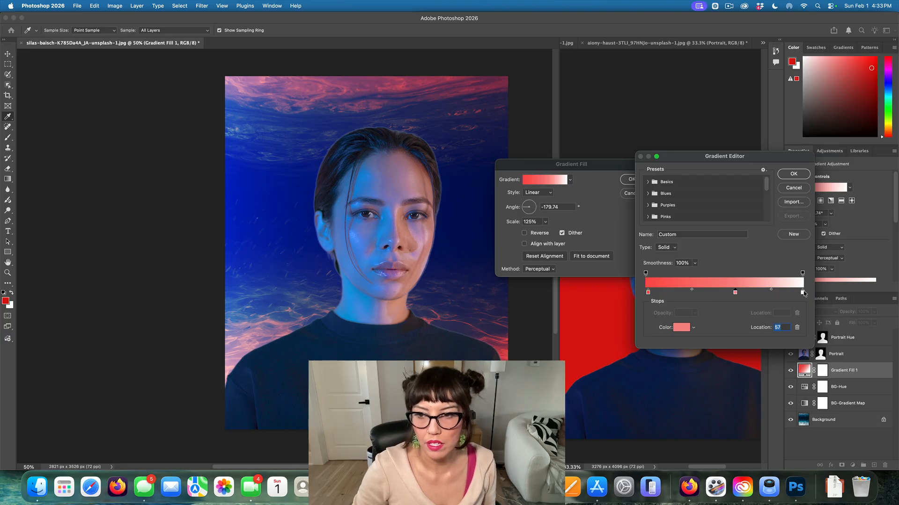
# Change the white end stop of the gradient fill to yellow #f4df69 and accept the gradient.
pyautogui.click(803, 293)
pyautogui.doubleClick(803, 293)
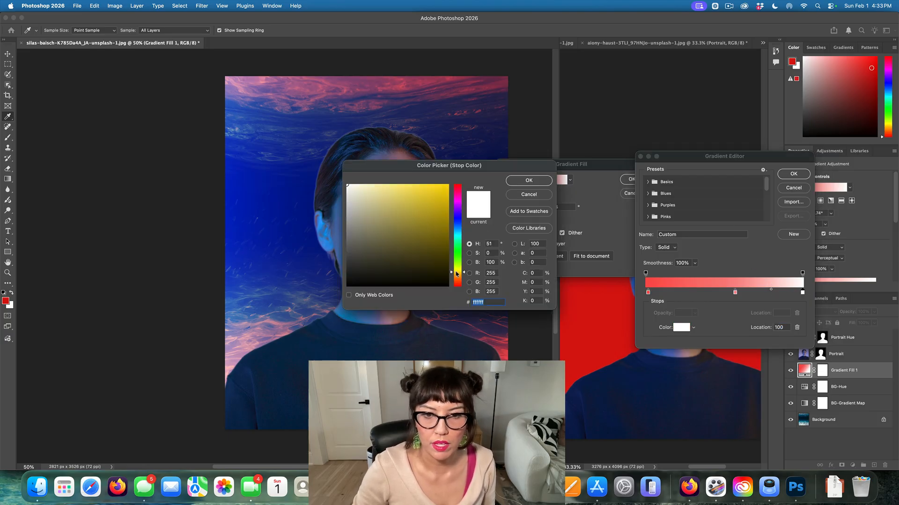
pyautogui.moveTo(364, 188); pyautogui.dragTo(386, 190)
pyautogui.click(404, 188)
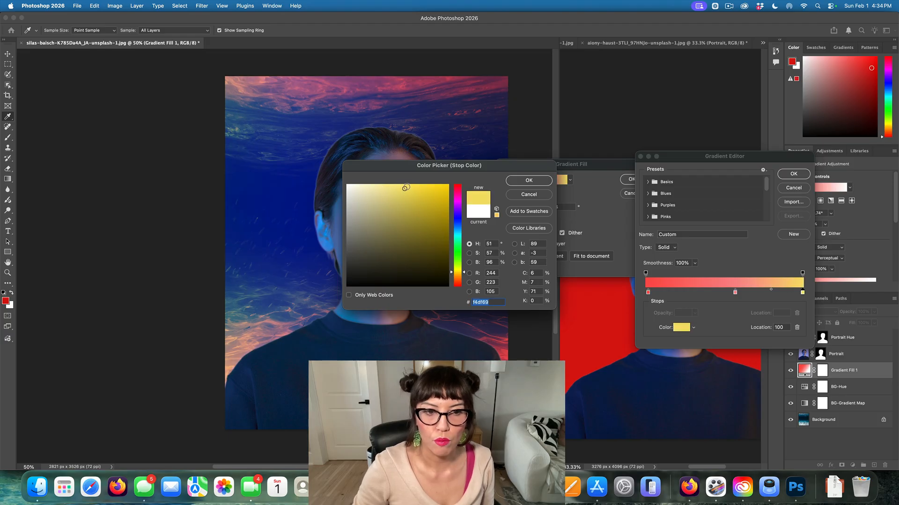
pyautogui.click(532, 182)
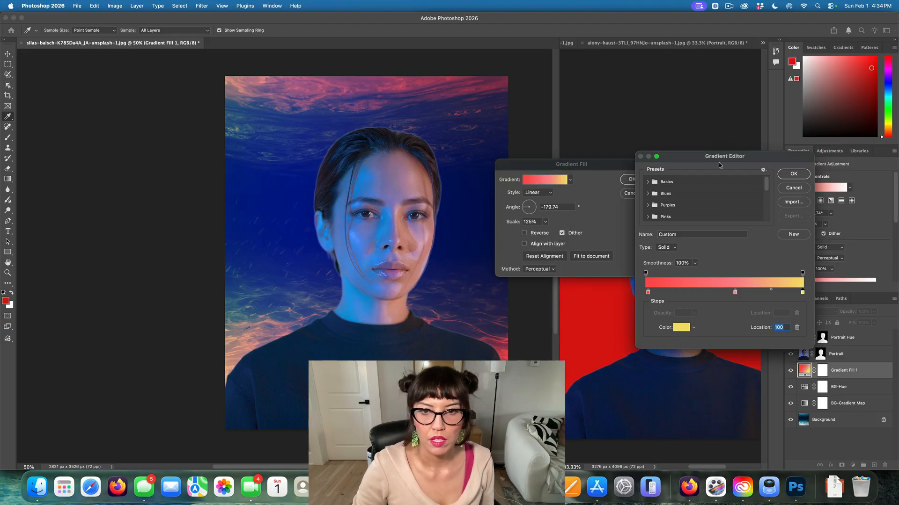
pyautogui.click(793, 174)
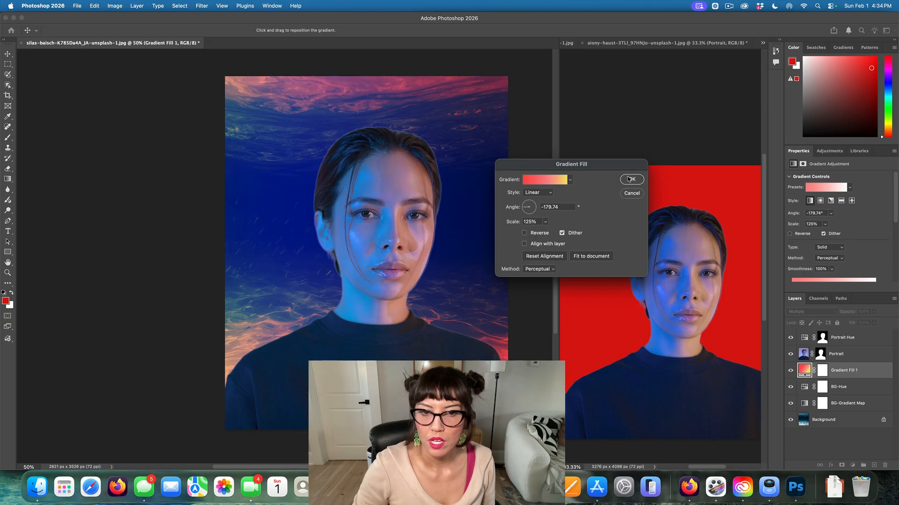
pyautogui.click(630, 180)
# Lower the opacity of the gradient fill layer to 80%.
pyautogui.scroll(2, 751, 298)
pyautogui.hscroll(2, 751, 298)
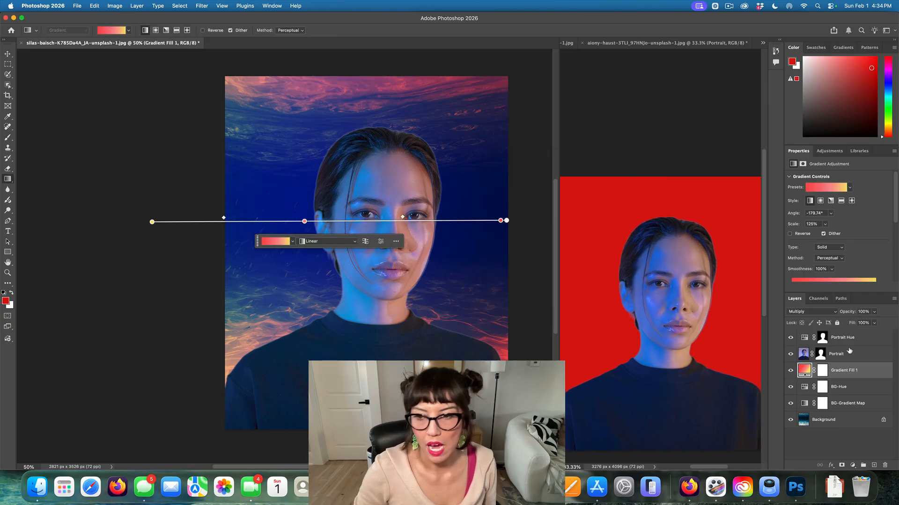
pyautogui.click(874, 312)
pyautogui.moveTo(875, 322)
pyautogui.mouseDown()
pyautogui.moveTo(850, 323)
pyautogui.moveTo(878, 323)
pyautogui.moveTo(867, 323)
pyautogui.mouseUp()
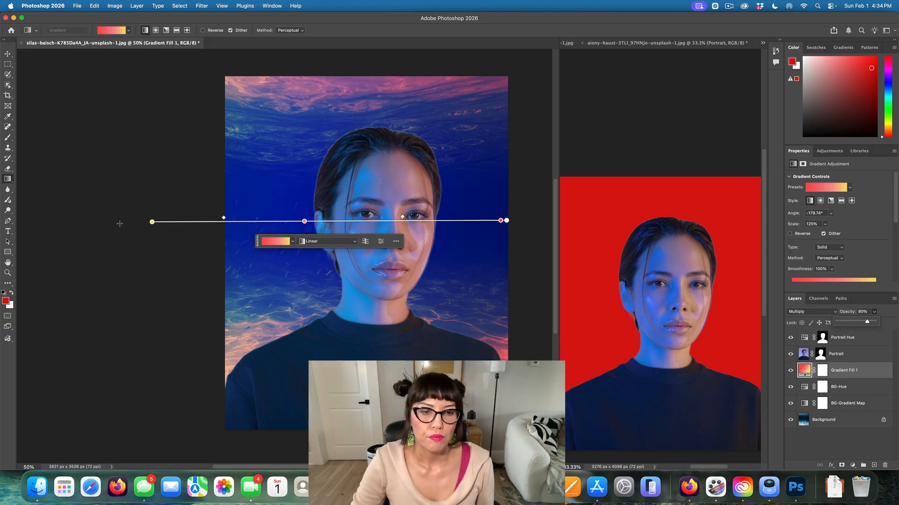
# Switch to the Move tool and move the contextual task bar away from the woman's face.
pyautogui.click(8, 54)
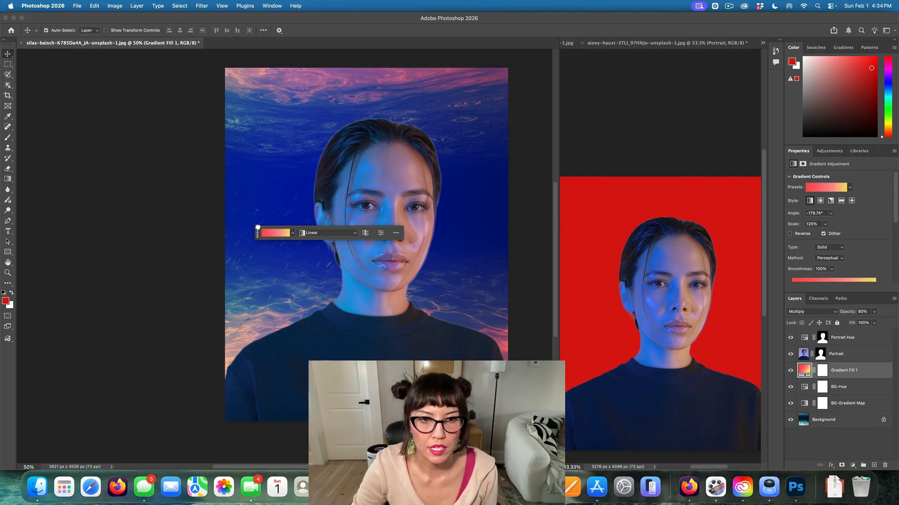
pyautogui.moveTo(258, 228); pyautogui.dragTo(581, 203)
pyautogui.scroll(1, 401, 324)
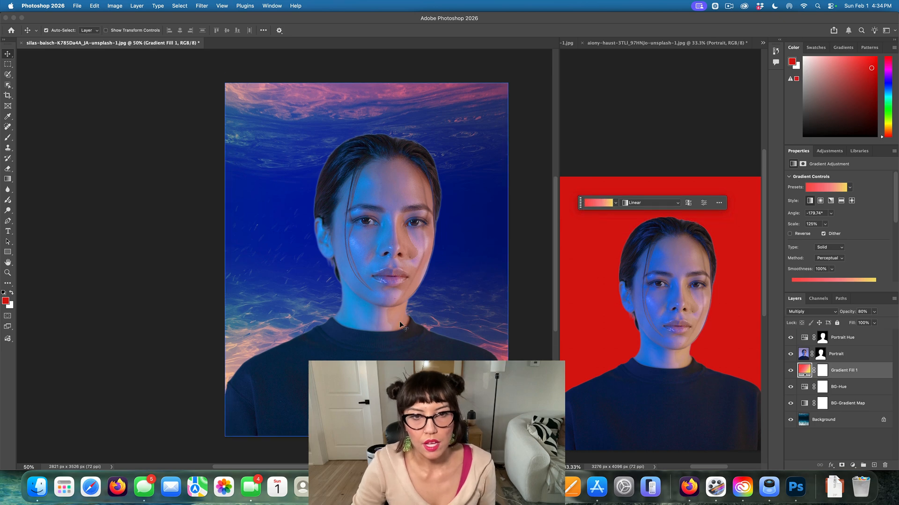
# Move the Gradient Fill 1 layer above the Portrait Hue layer so it covers both the woman and the background.
pyautogui.scroll(1, 684, 362)
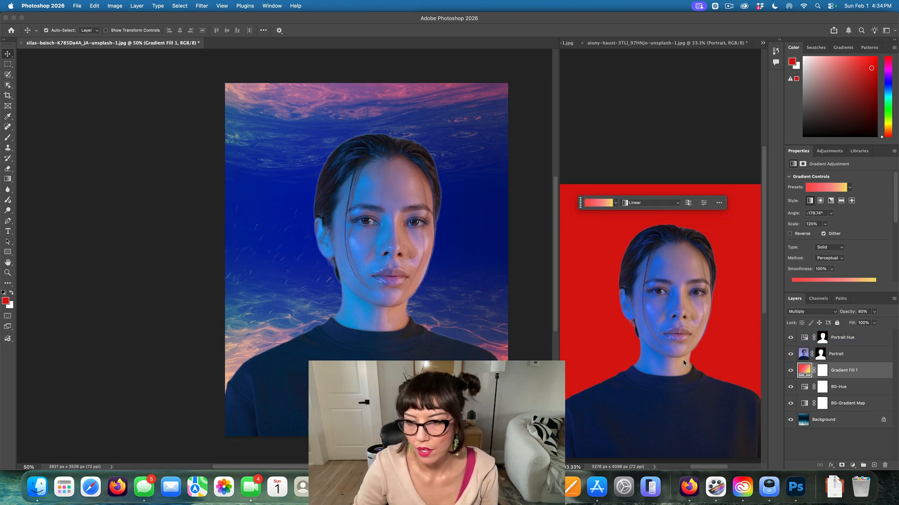
pyautogui.click(848, 338)
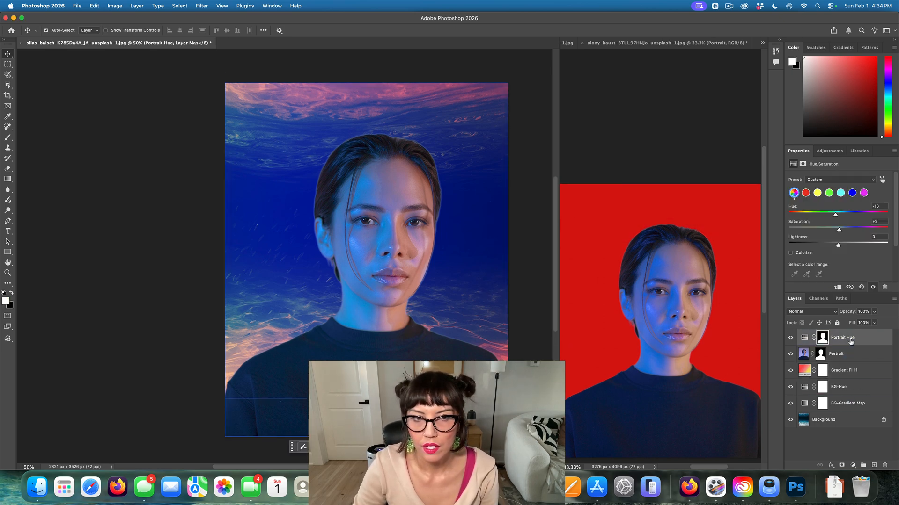
pyautogui.moveTo(876, 376); pyautogui.dragTo(867, 338)
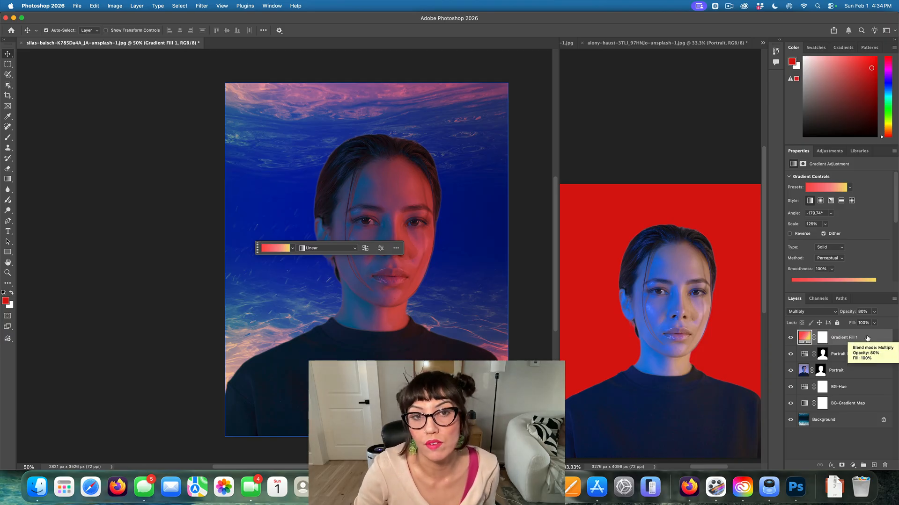
# Move the Gradient Fill 1 layer below the Portrait layer and rename it BG Gradient Fill 1.
pyautogui.moveTo(866, 338); pyautogui.dragTo(866, 379)
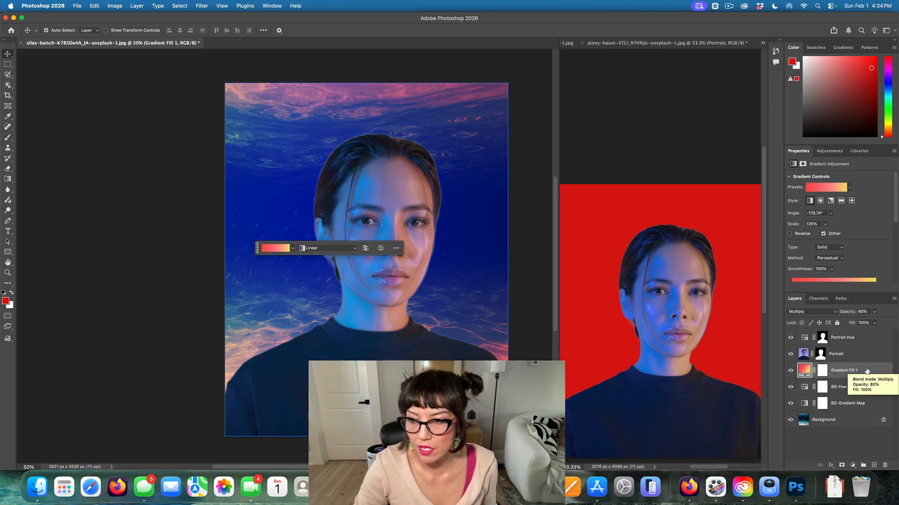
pyautogui.doubleClick(850, 370)
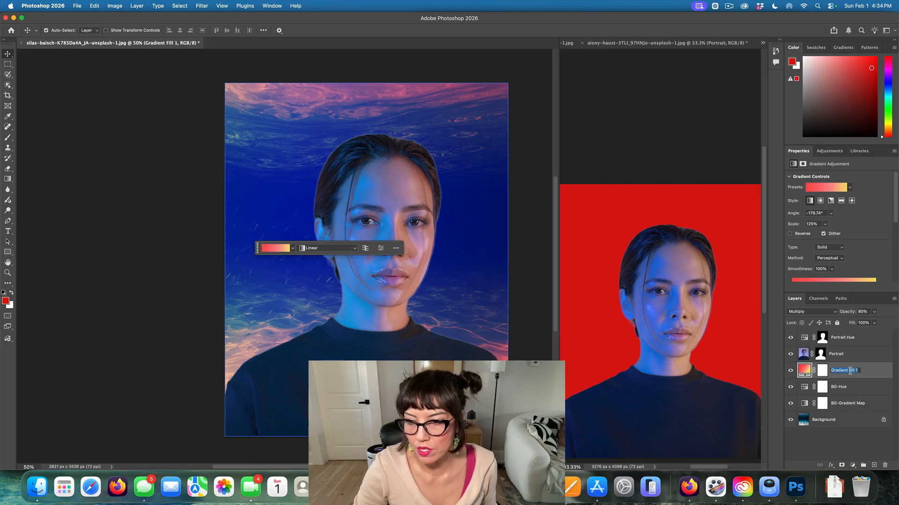
pyautogui.press('Left')
pyautogui.write('BG')
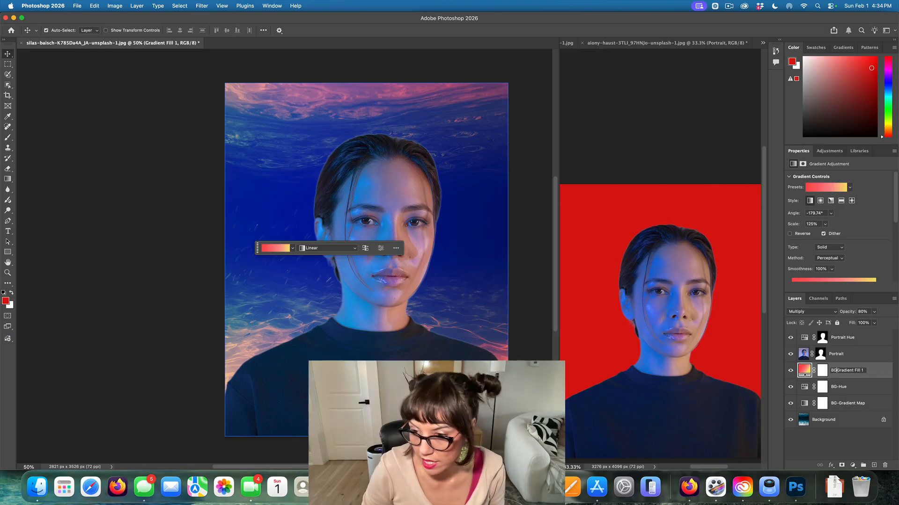
pyautogui.press('Return')
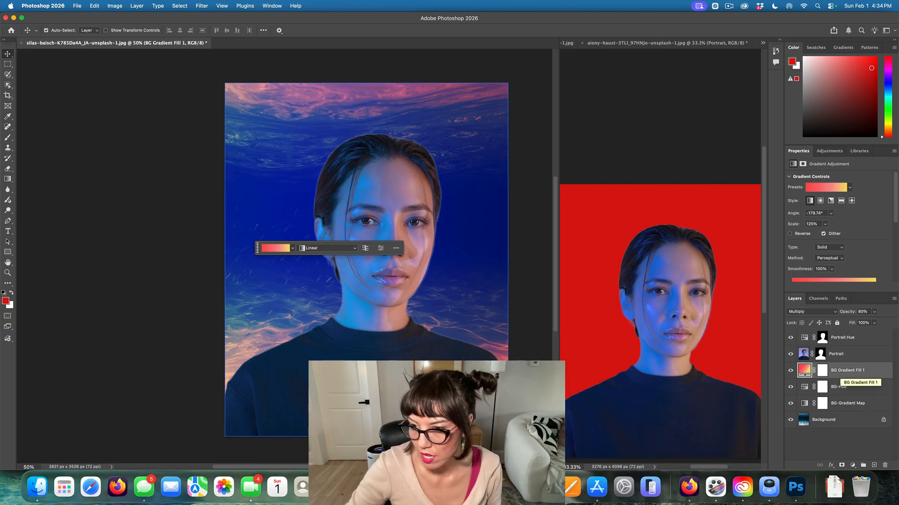
# Duplicate BG Gradient Fill 1 above the Portrait Hue layer and black out its mask outside the woman's silhouette, using the Portrait Hue mask.
pyautogui.moveTo(875, 370); pyautogui.dragTo(870, 332)
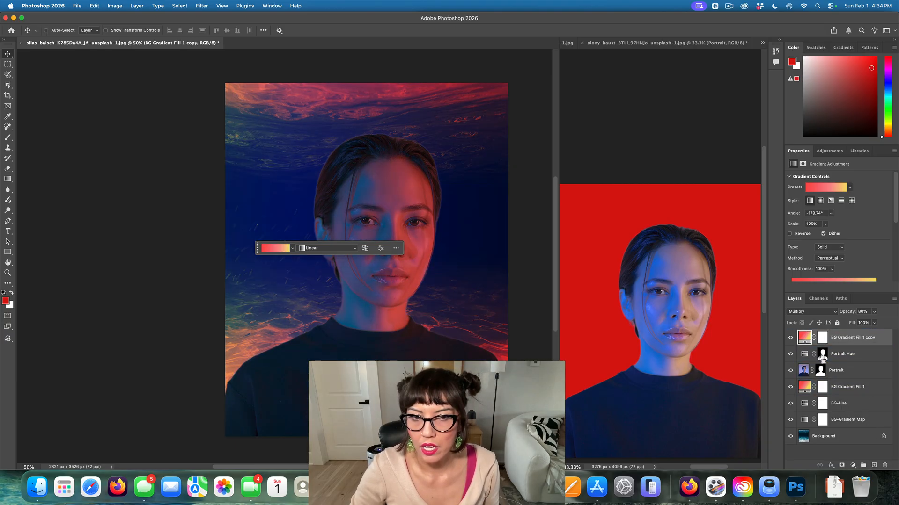
pyautogui.keyDown('super'); pyautogui.click(822, 356); pyautogui.keyUp('super')
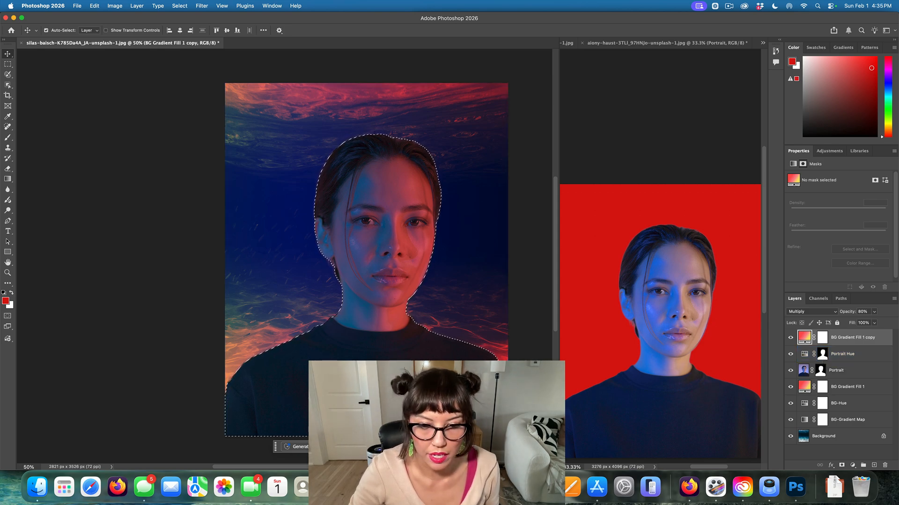
pyautogui.press('super+shift+i')
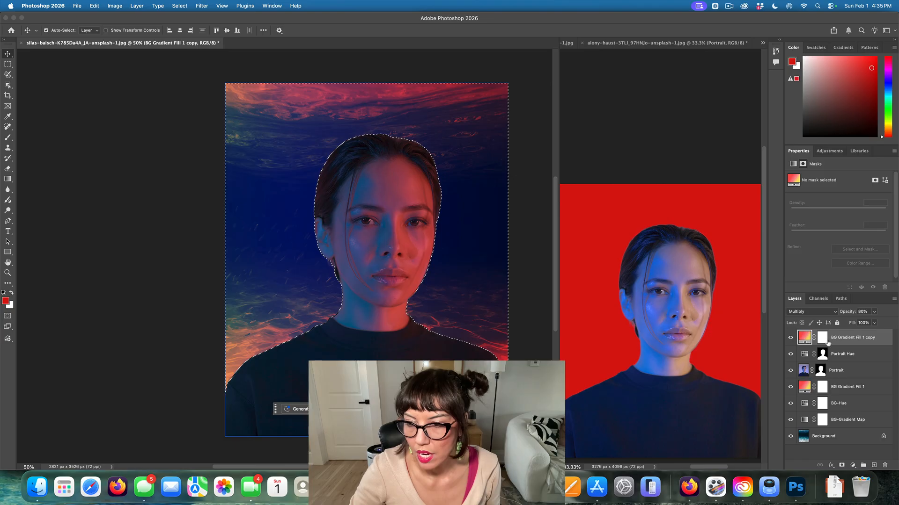
pyautogui.click(824, 339)
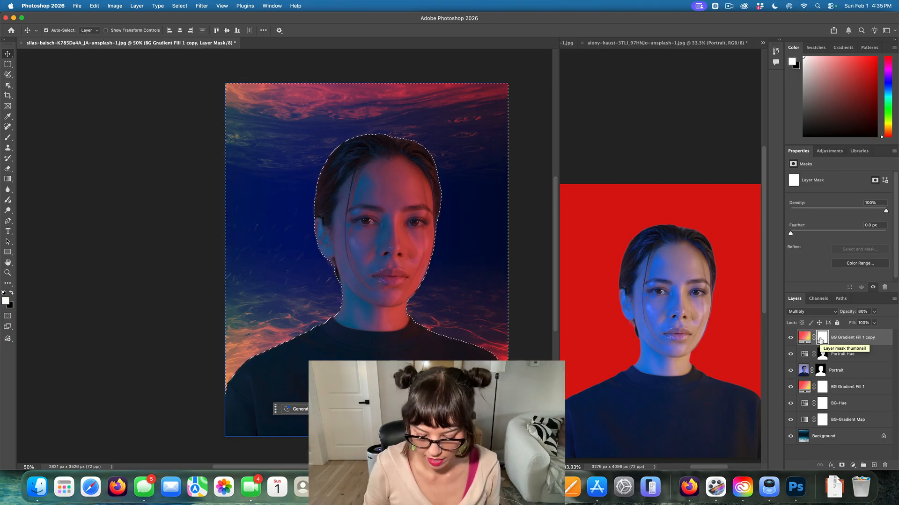
pyautogui.press('super')
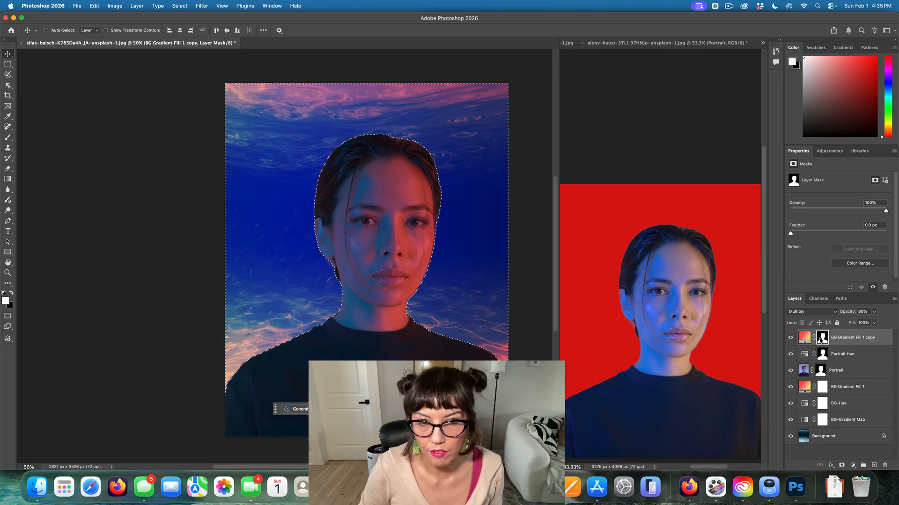
pyautogui.press('super+BackSpace')
pyautogui.press('super+d')
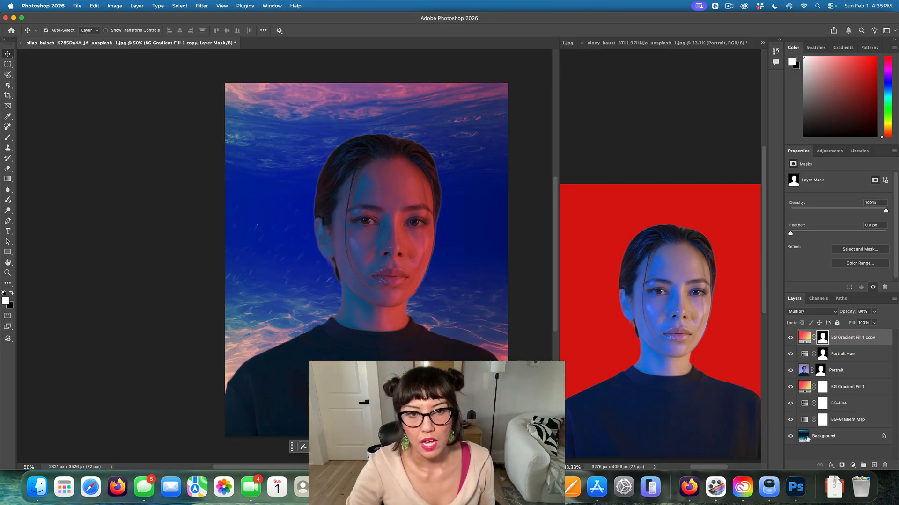
# Set the BG Gradient Fill 1 copy layer's blend mode to Color Burn and its opacity to 20%.
pyautogui.click(874, 312)
pyautogui.moveTo(872, 323); pyautogui.dragTo(862, 322)
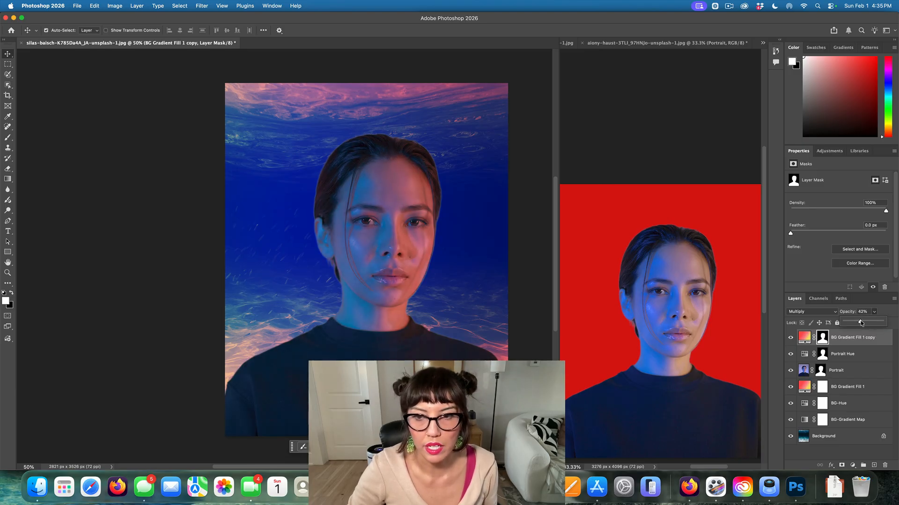
pyautogui.click(811, 312)
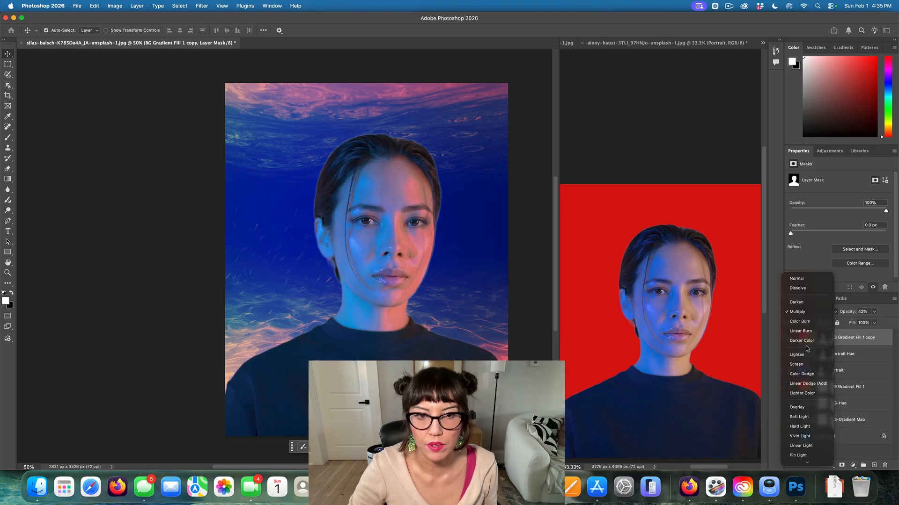
pyautogui.scroll(-1, 809, 366)
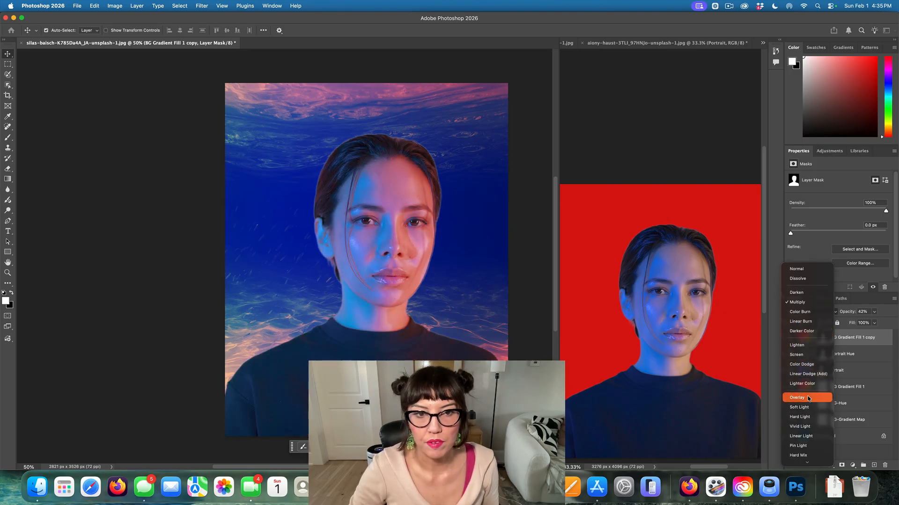
pyautogui.scroll(-1, 809, 411)
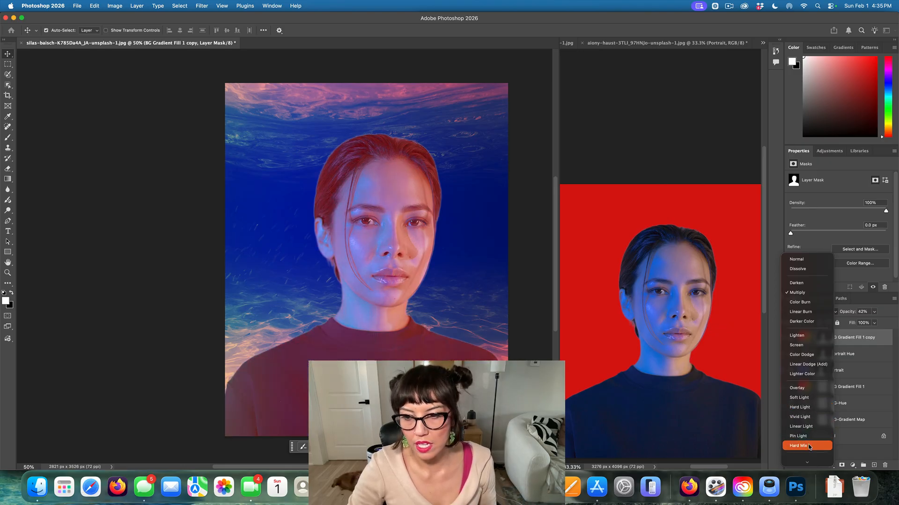
pyautogui.scroll(-4, 812, 416)
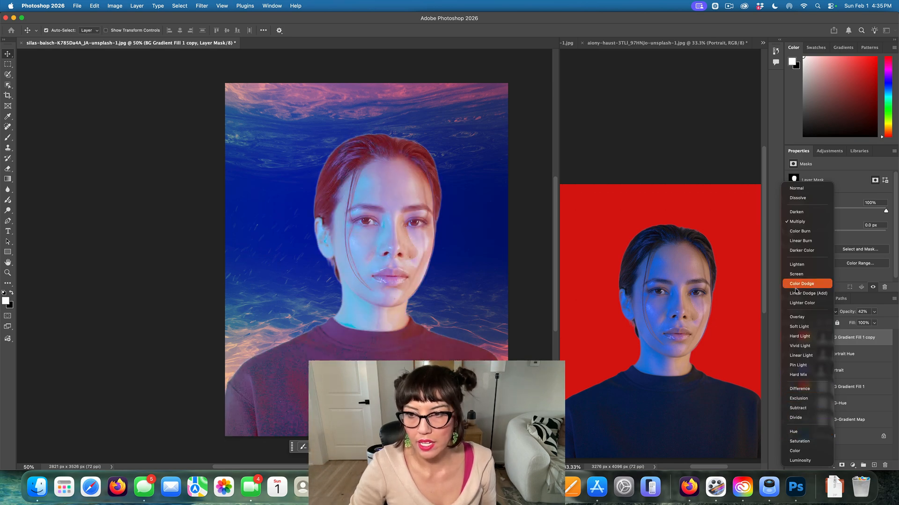
pyautogui.click(804, 232)
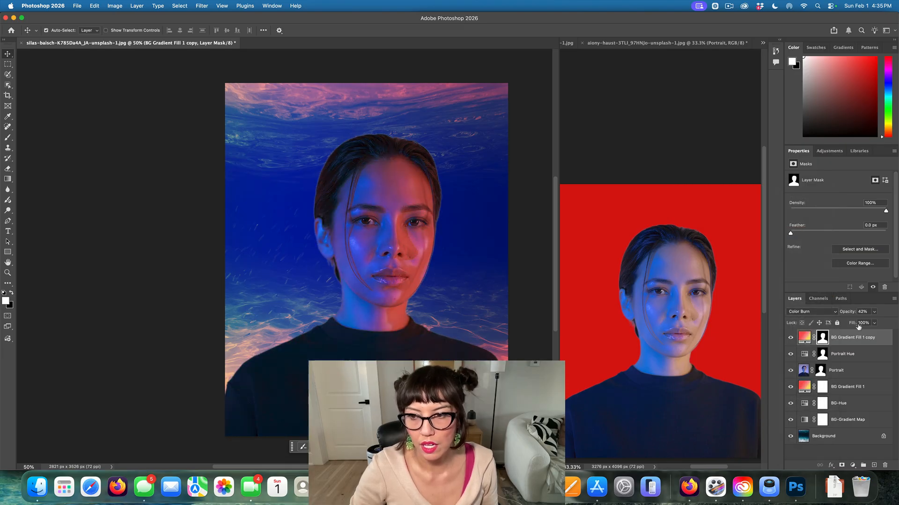
pyautogui.click(873, 312)
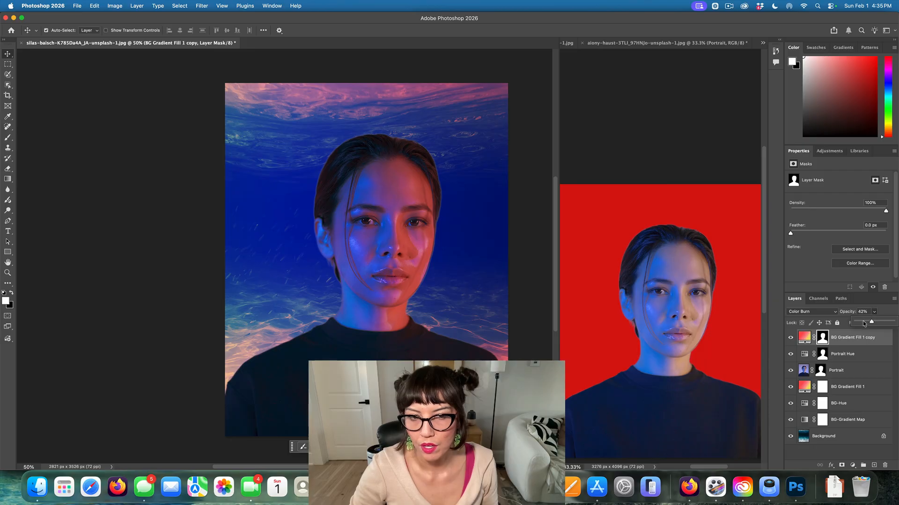
pyautogui.click(864, 323)
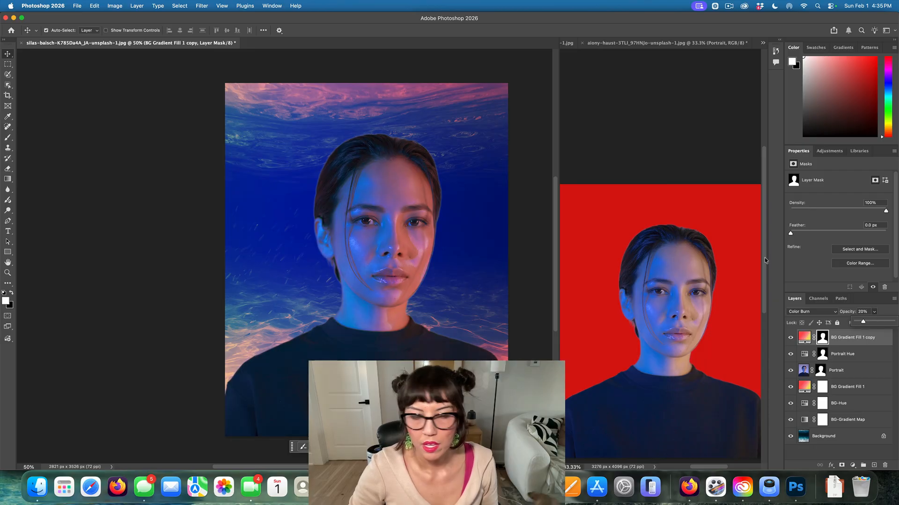
# Compare the woman's coloring in the underwater composite with the original portrait on the red background.
pyautogui.scroll(-3, 662, 241)
pyautogui.hscroll(-2, 662, 241)
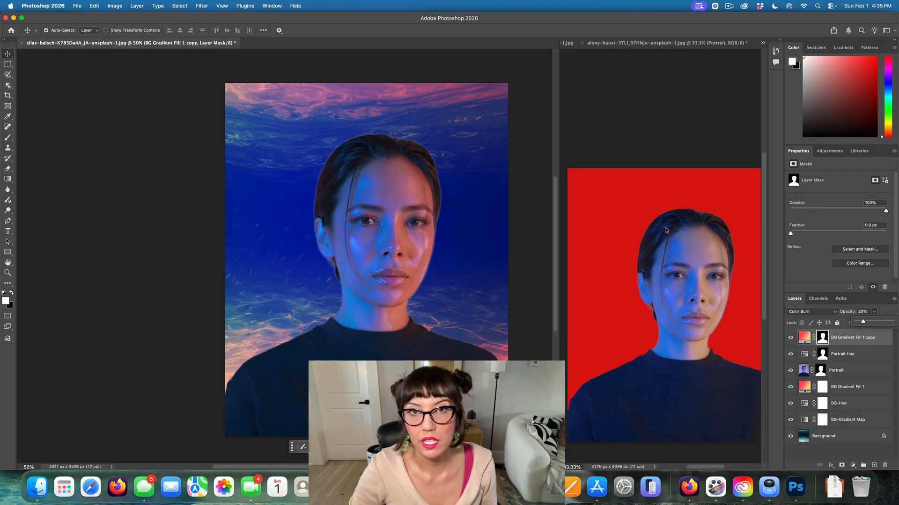
pyautogui.scroll(-3, 610, 175)
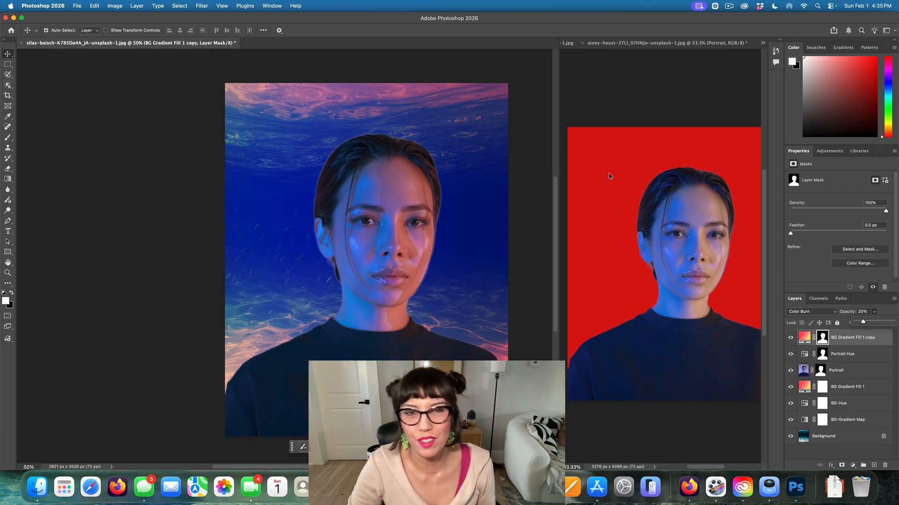
pyautogui.click(464, 181)
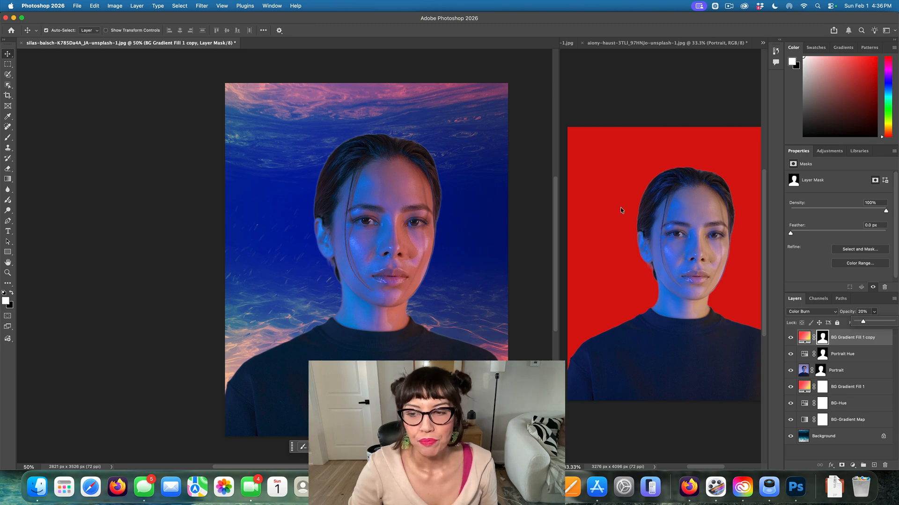
pyautogui.scroll(1, 700, 210)
pyautogui.hscroll(1, 700, 210)
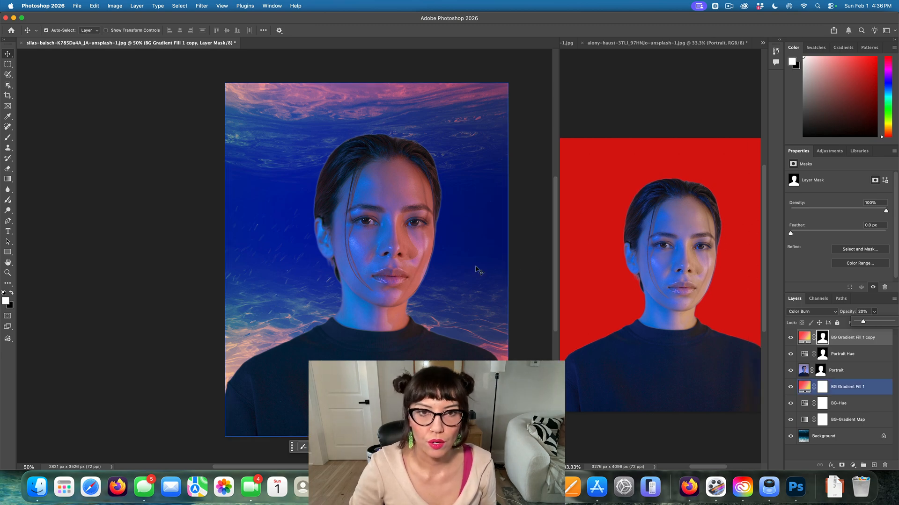
pyautogui.scroll(-1, 486, 267)
pyautogui.hscroll(2, 478, 271)
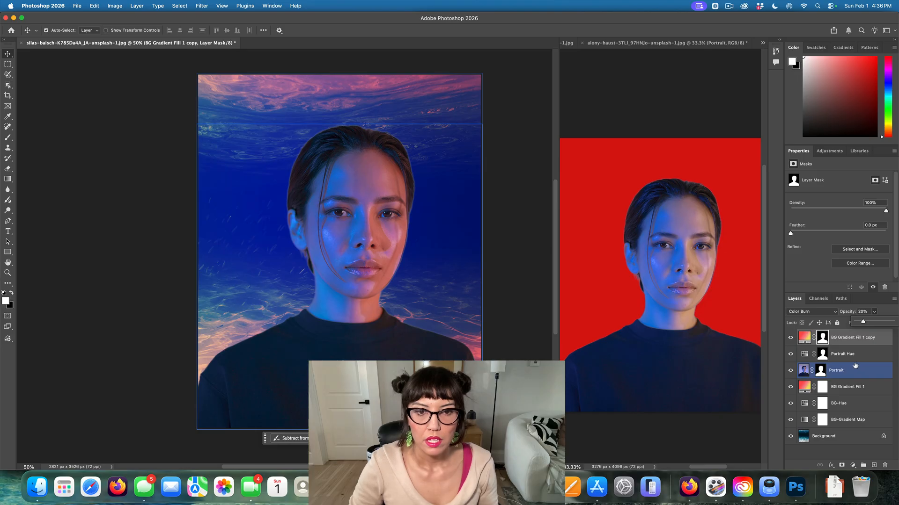
# Select the Background layer and briefly hide the Portrait layer to examine the ocean's light pattern.
pyautogui.click(846, 439)
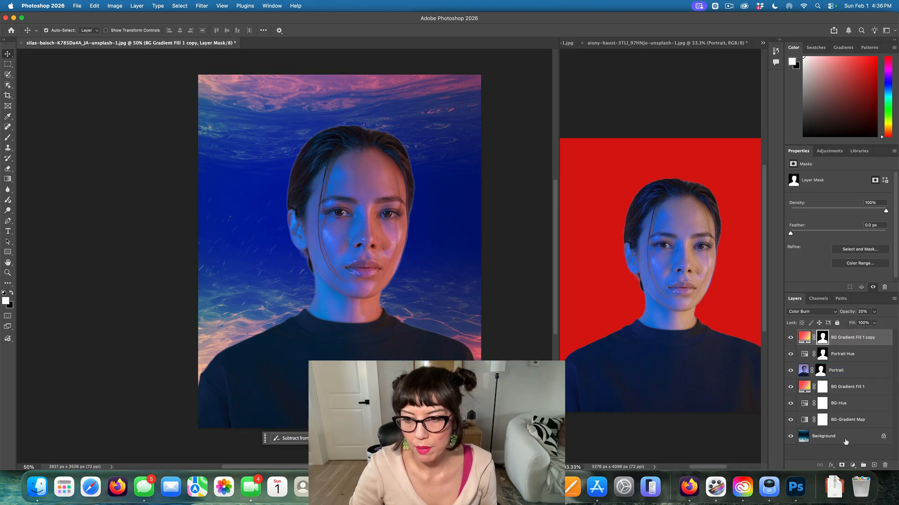
pyautogui.click(847, 436)
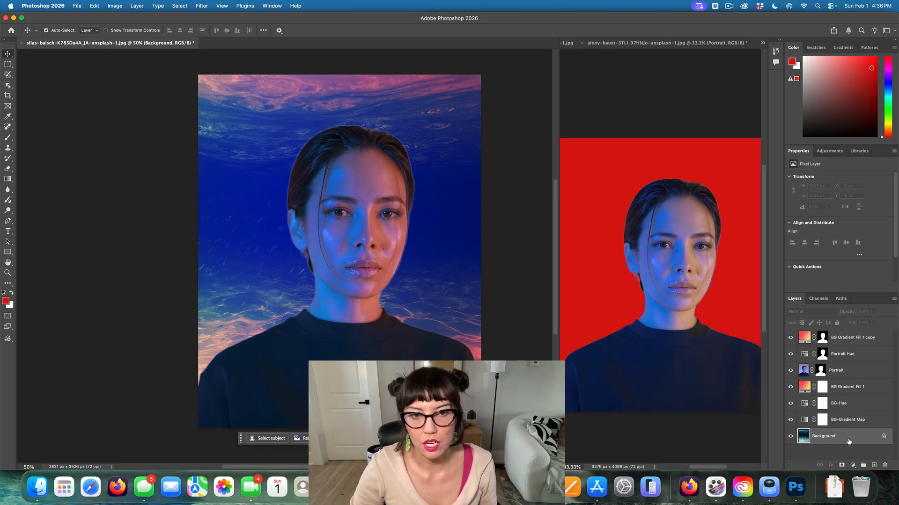
pyautogui.click(791, 371)
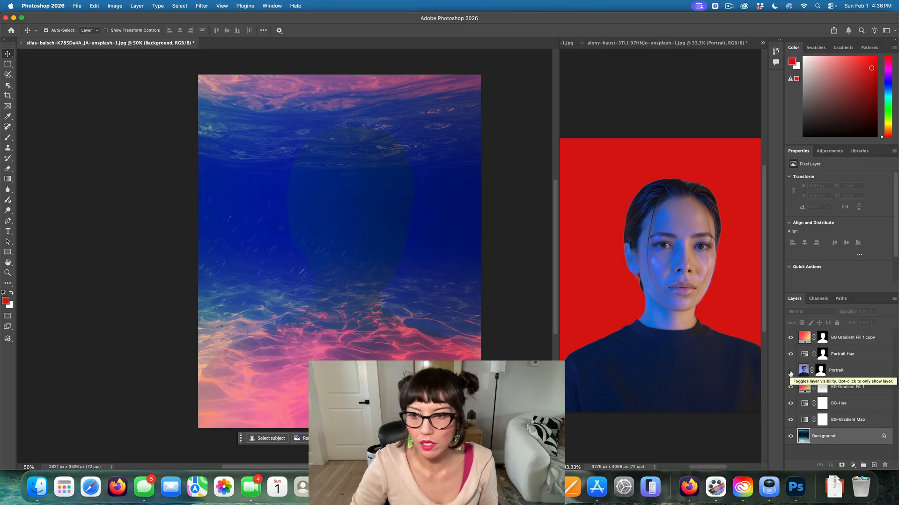
pyautogui.click(790, 371)
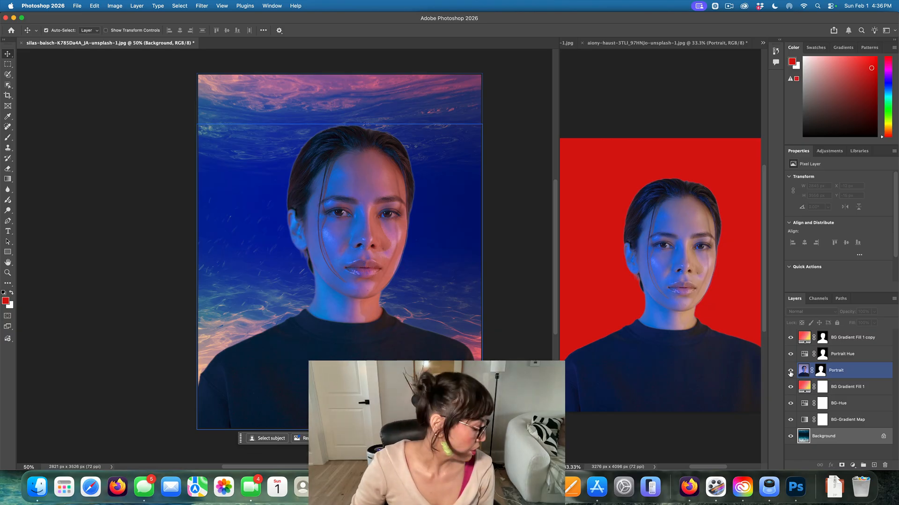
pyautogui.click(847, 425)
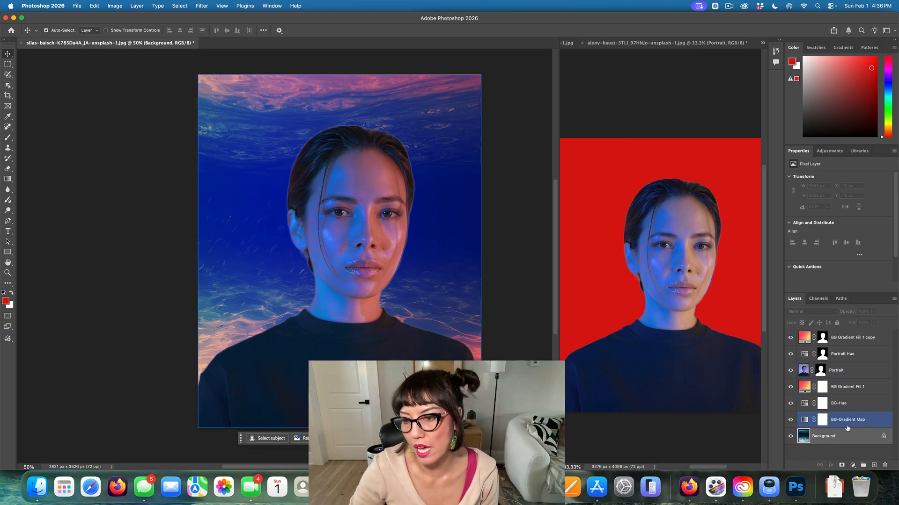
pyautogui.click(847, 438)
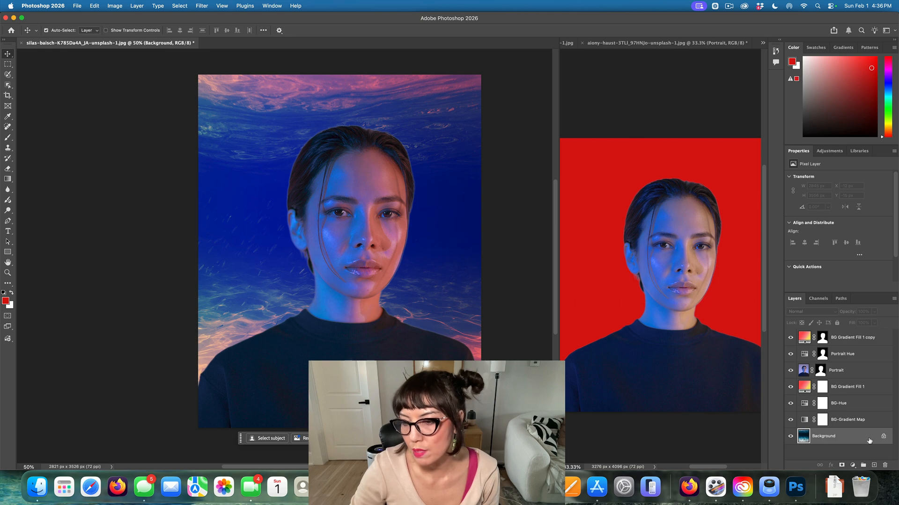
# Duplicate the Background layer to the top of the layer stack and rename the copy Light Pattern.
pyautogui.moveTo(869, 441); pyautogui.dragTo(844, 338)
pyautogui.doubleClick(841, 338)
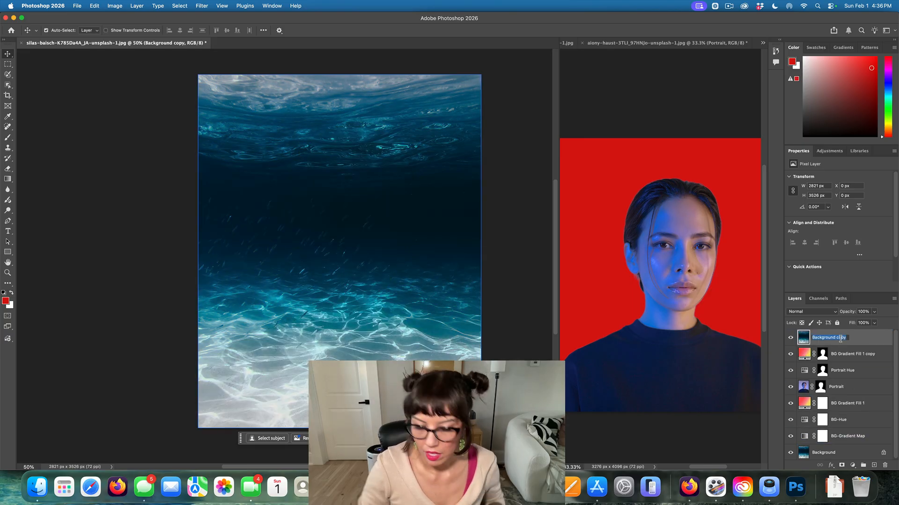
pyautogui.write('Light')
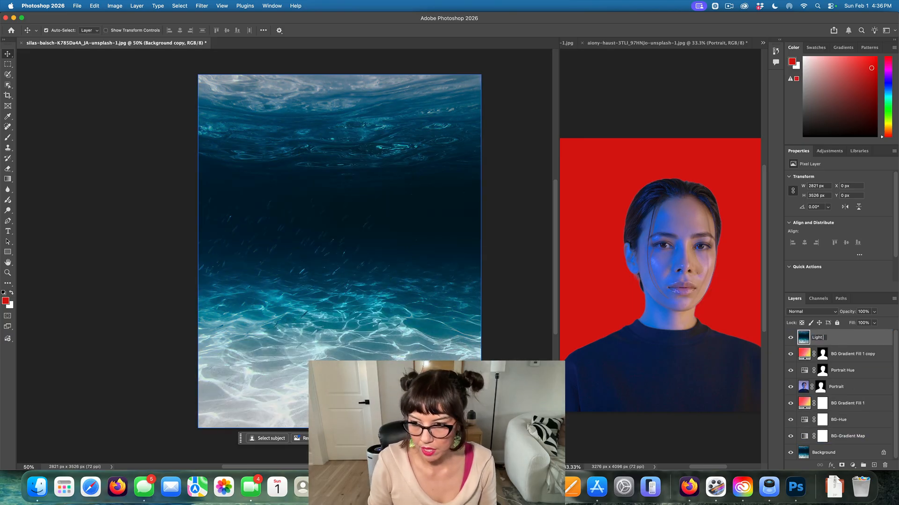
pyautogui.write(' Pattern')
pyautogui.press('Return')
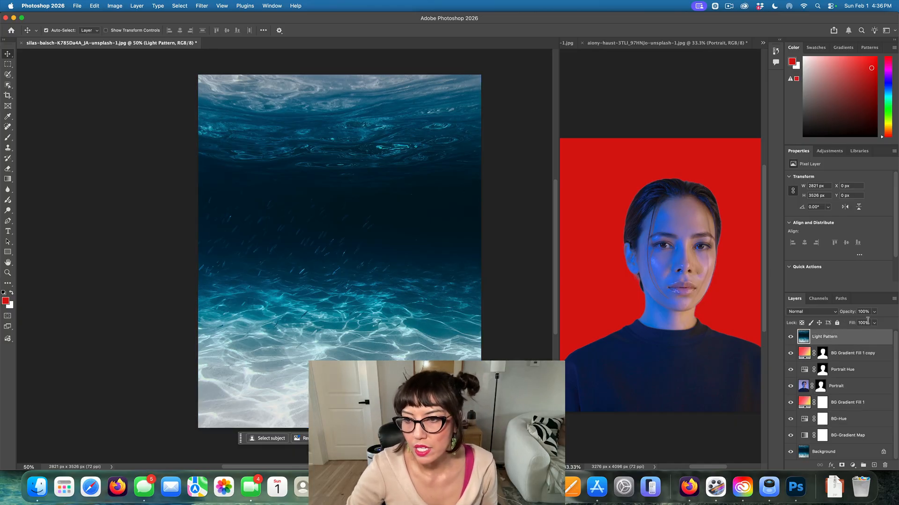
# Preview blend modes for the Light Pattern layer and set it to Linear Dodge (Add).
pyautogui.click(819, 312)
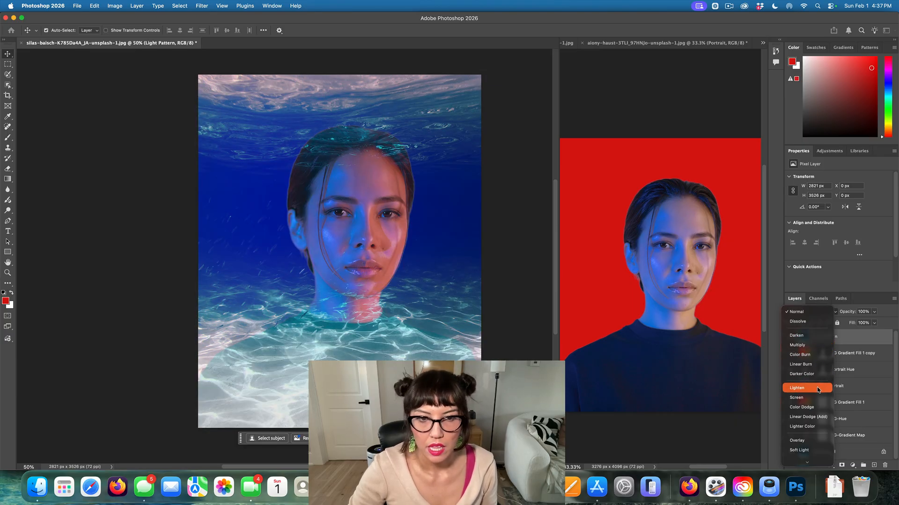
pyautogui.scroll(-1, 818, 390)
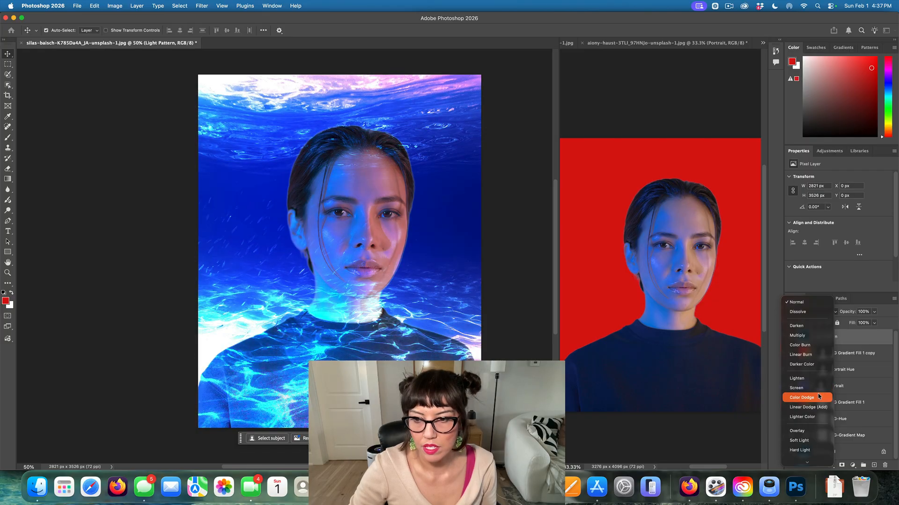
pyautogui.click(817, 407)
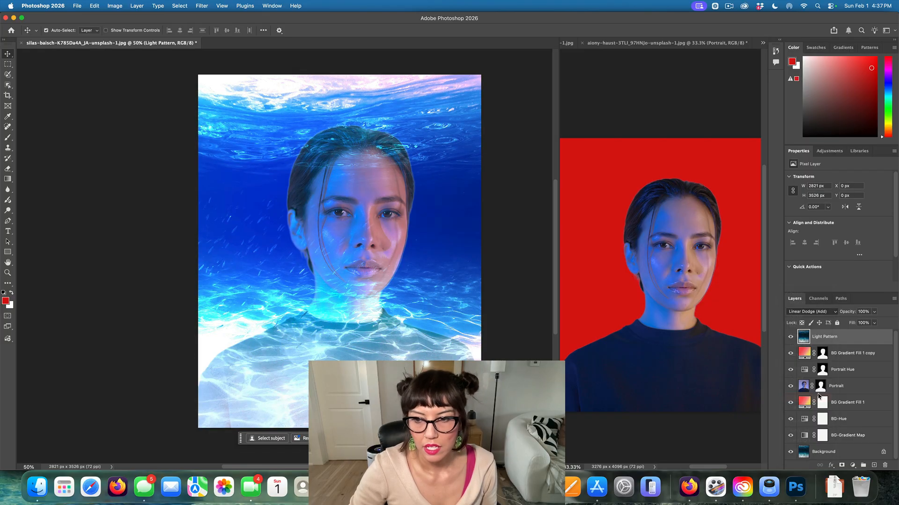
# Change the Light Pattern layer's blend mode to Color Dodge and lower its opacity to 39%.
pyautogui.click(799, 313)
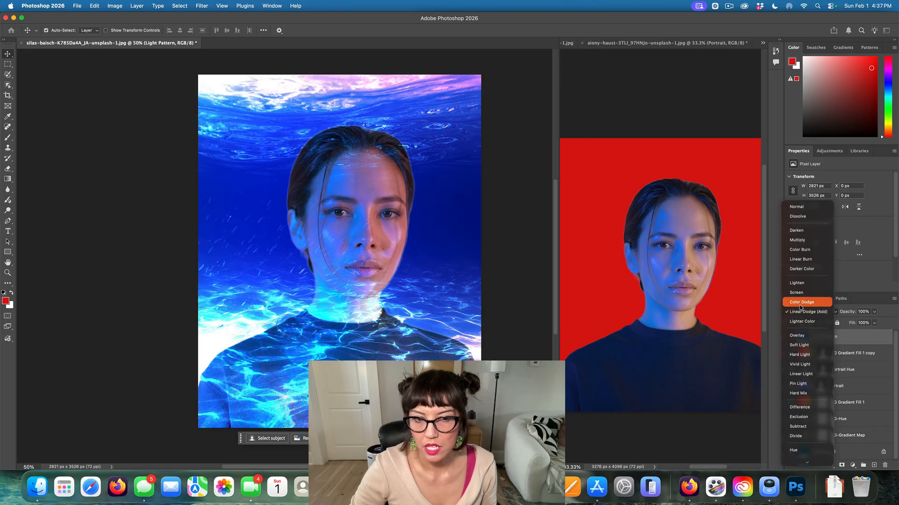
pyautogui.click(802, 304)
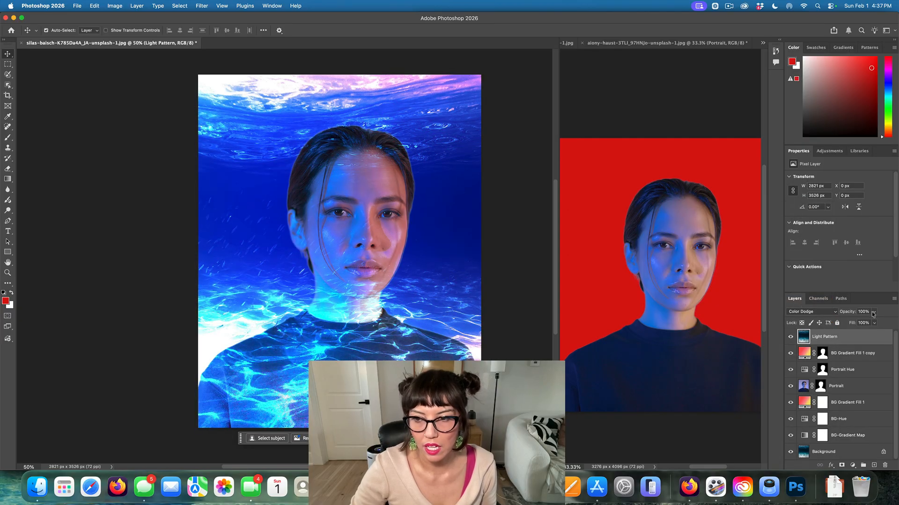
pyautogui.click(875, 312)
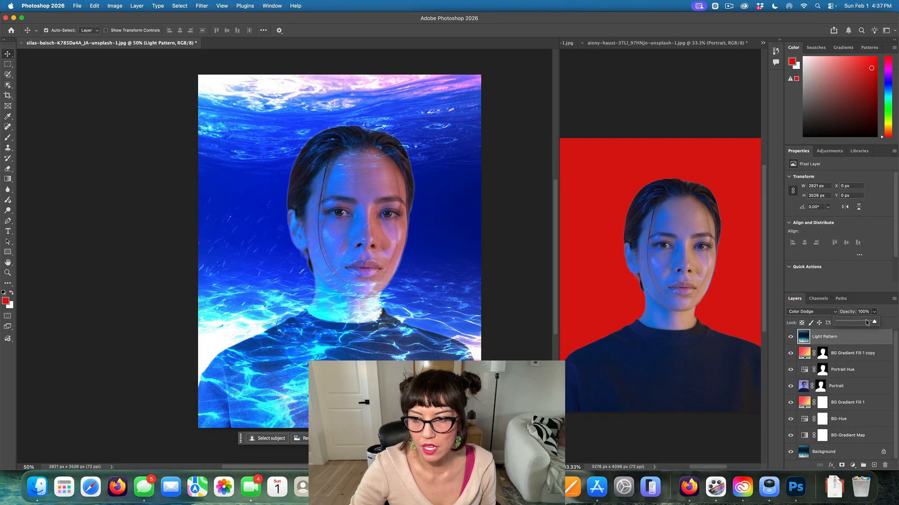
pyautogui.moveTo(866, 322); pyautogui.dragTo(851, 322)
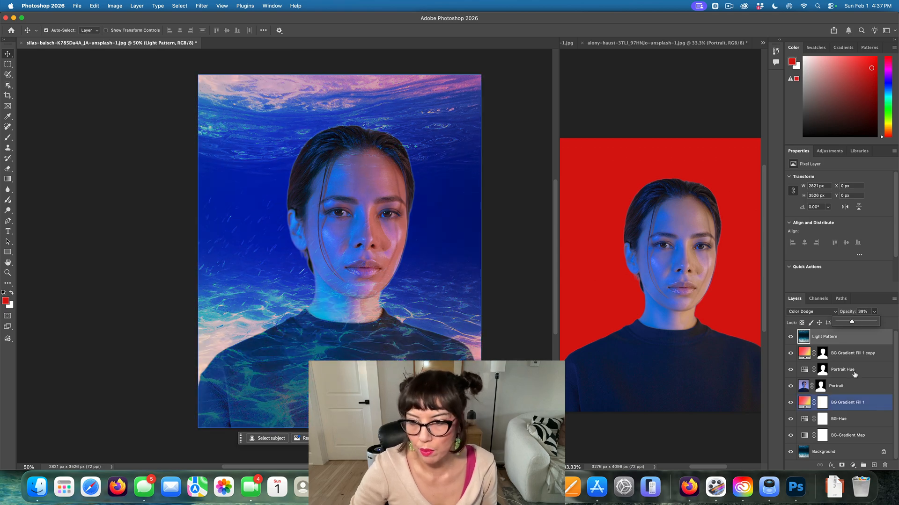
# Mask the Light Pattern layer to the woman's silhouette using the BG Gradient Fill 1 copy mask, then reselect the layer's image.
pyautogui.keyDown('super'); pyautogui.click(820, 355); pyautogui.keyUp('super')
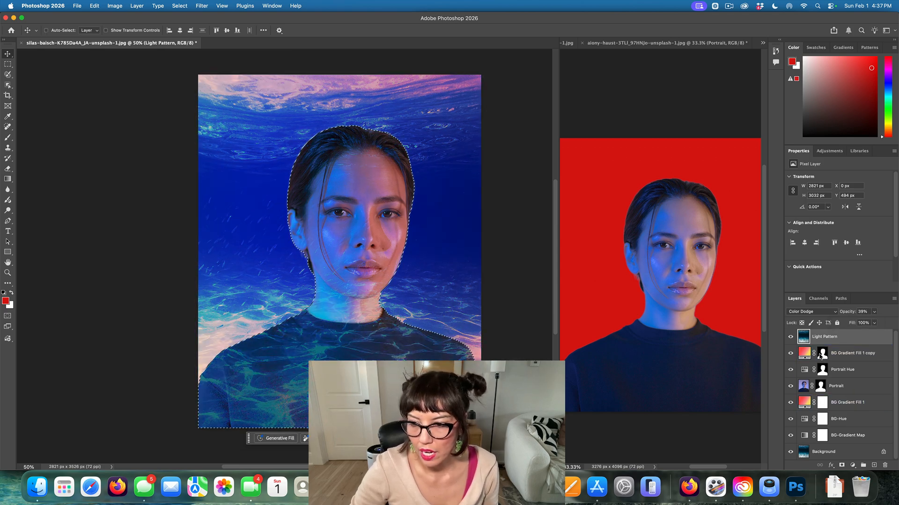
pyautogui.click(820, 356)
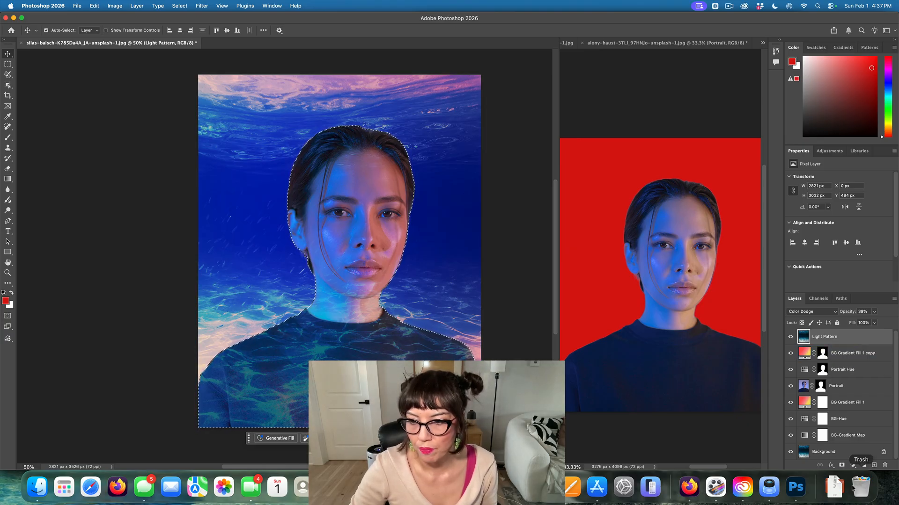
pyautogui.click(841, 466)
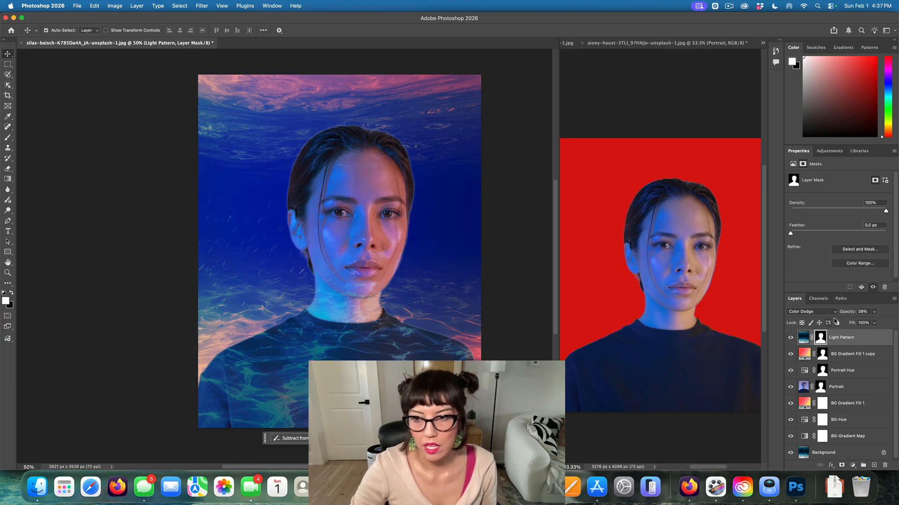
pyautogui.scroll(-1, 853, 344)
pyautogui.moveTo(854, 341)
pyautogui.mouseDown()
pyautogui.moveTo(862, 376)
pyautogui.moveTo(857, 339)
pyautogui.mouseUp()
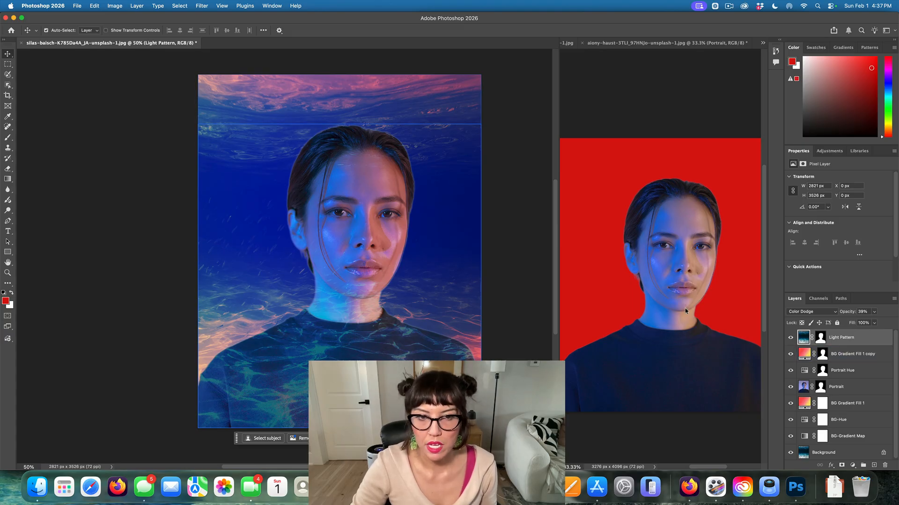
# Add a Levels adjustment layer above Light Pattern with the default layer settings.
pyautogui.click(114, 6)
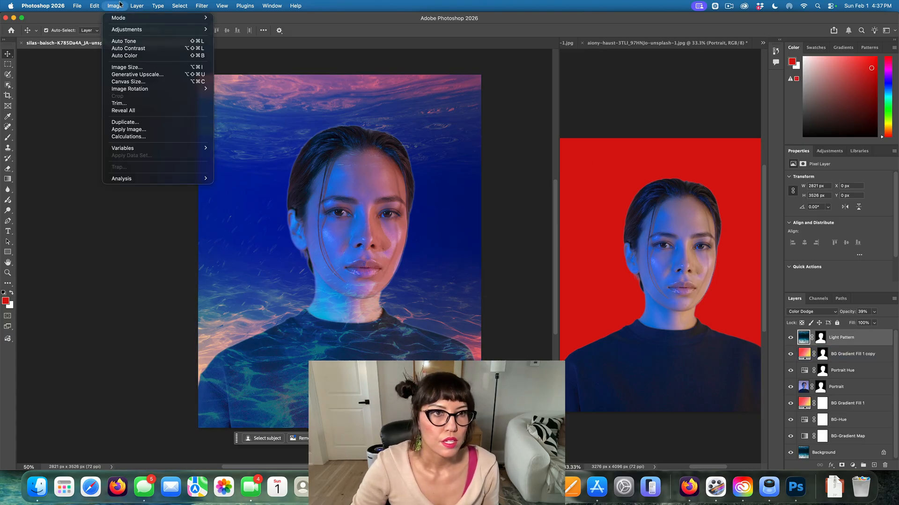
pyautogui.moveTo(137, 5)
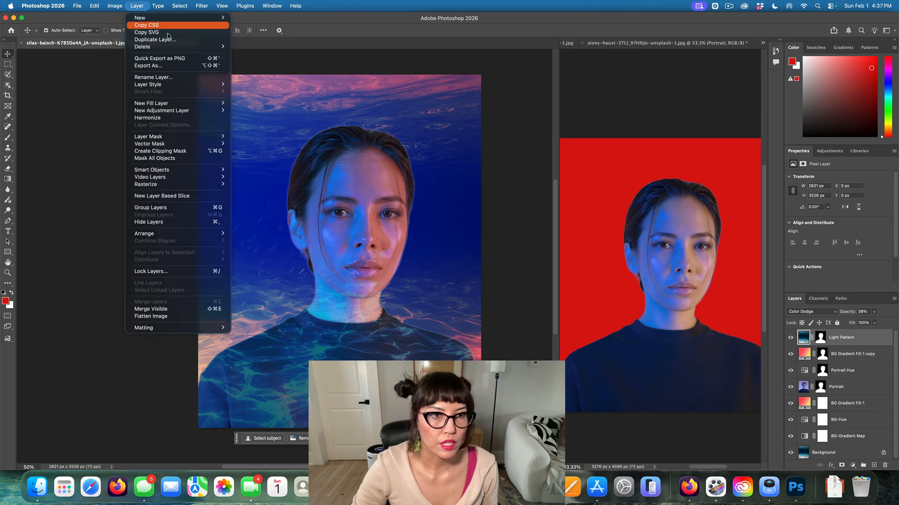
pyautogui.moveTo(199, 112)
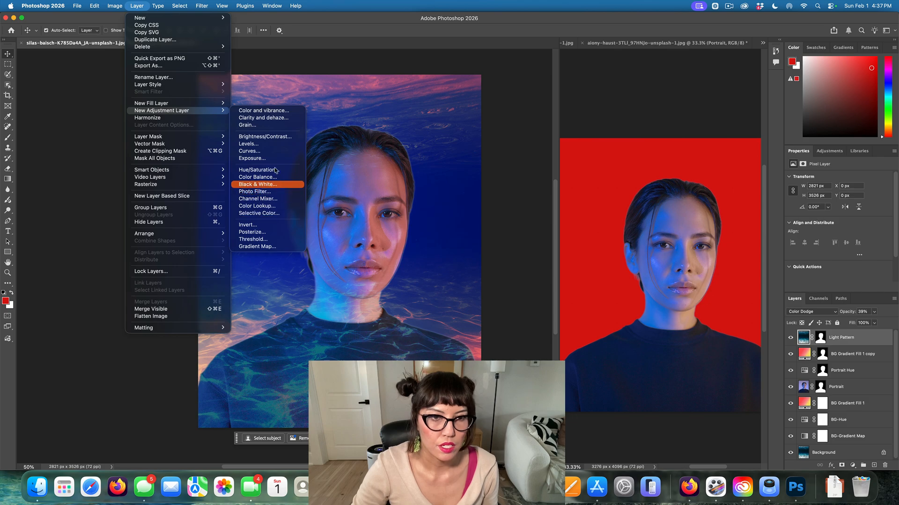
pyautogui.click(267, 144)
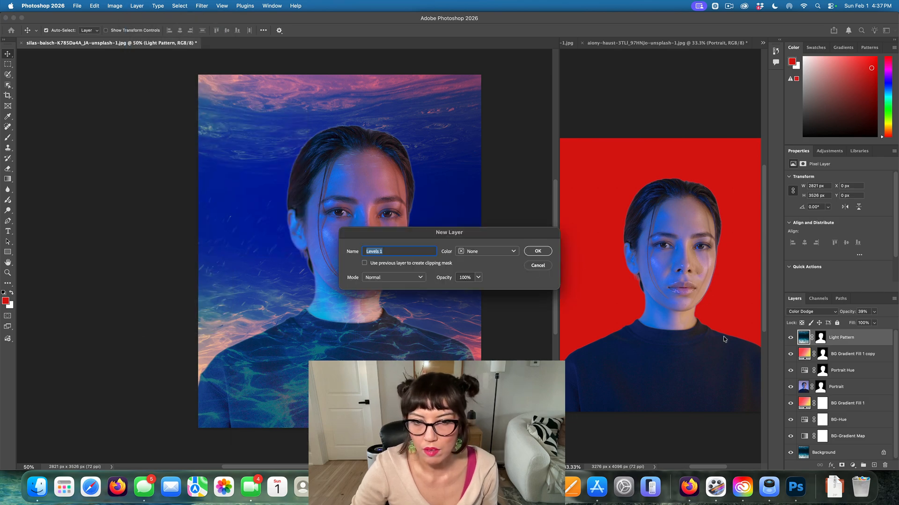
pyautogui.click(538, 251)
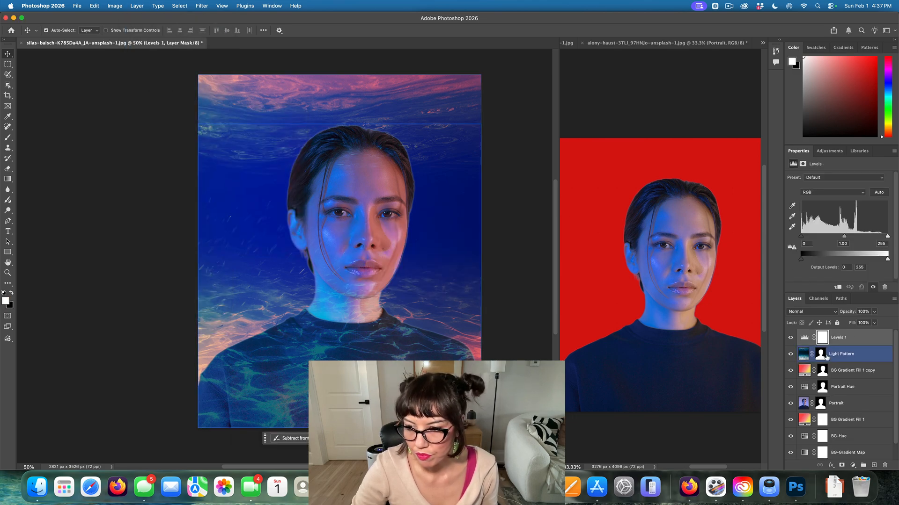
# Restrict the Levels adjustment to the woman by clearing the area outside her silhouette from its layer mask.
pyautogui.keyDown('super'); pyautogui.click(822, 355); pyautogui.keyUp('super')
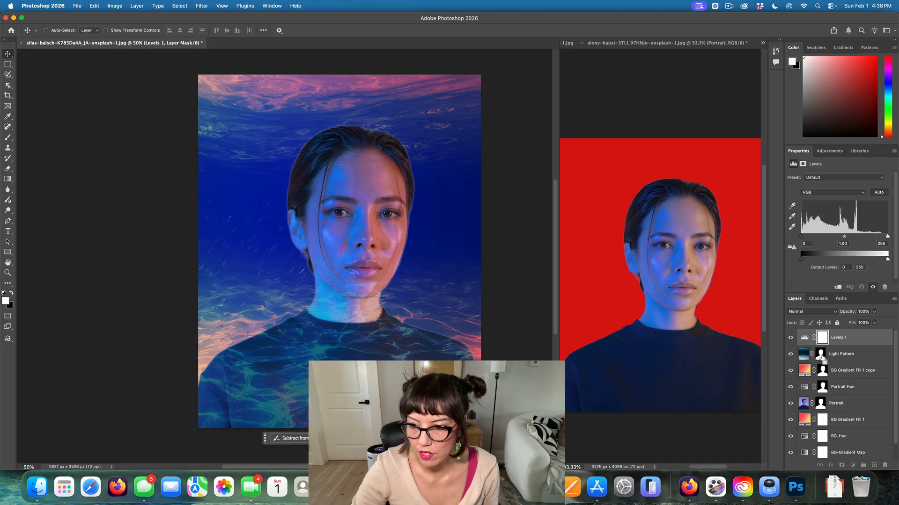
pyautogui.click(822, 338)
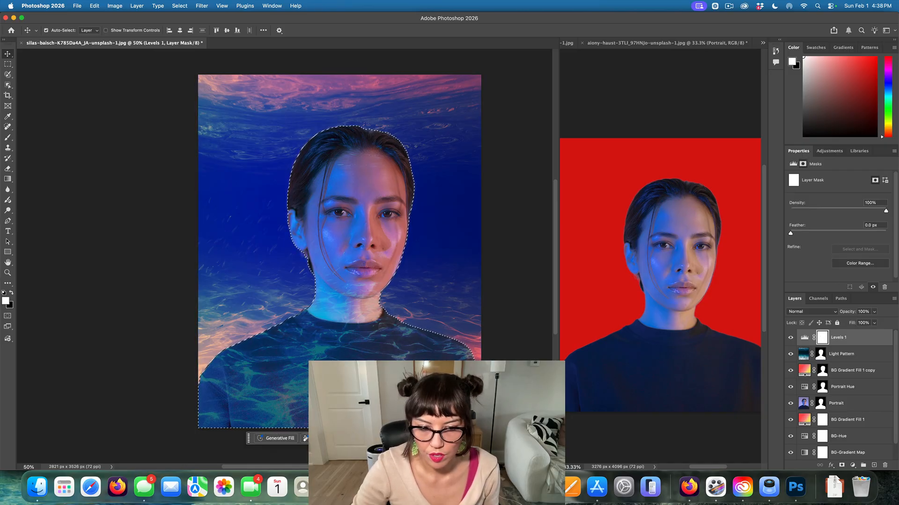
pyautogui.press('super+shift+i')
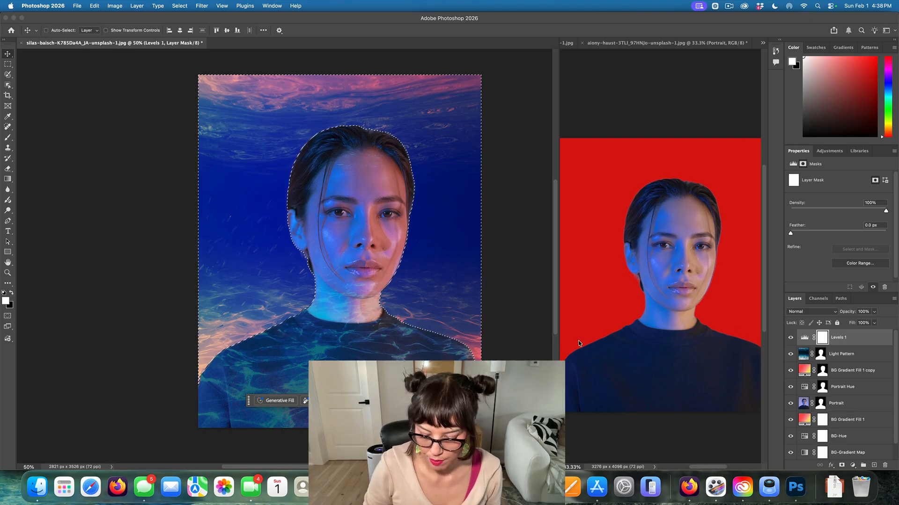
pyautogui.press('BackSpace')
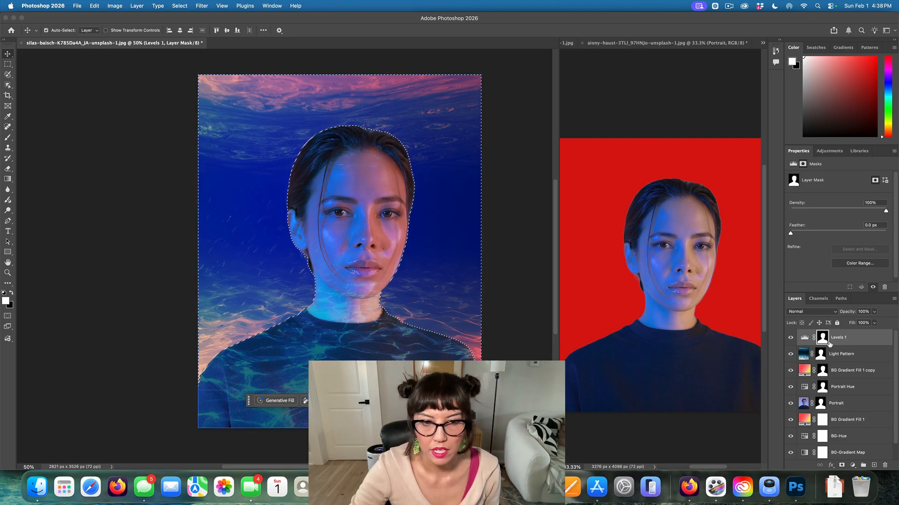
# Set the Levels mask density to 85% and its RGB input levels to 37, 1.19 and 204 for stronger contrast.
pyautogui.moveTo(886, 209)
pyautogui.mouseDown()
pyautogui.moveTo(855, 211)
pyautogui.moveTo(871, 211)
pyautogui.mouseUp()
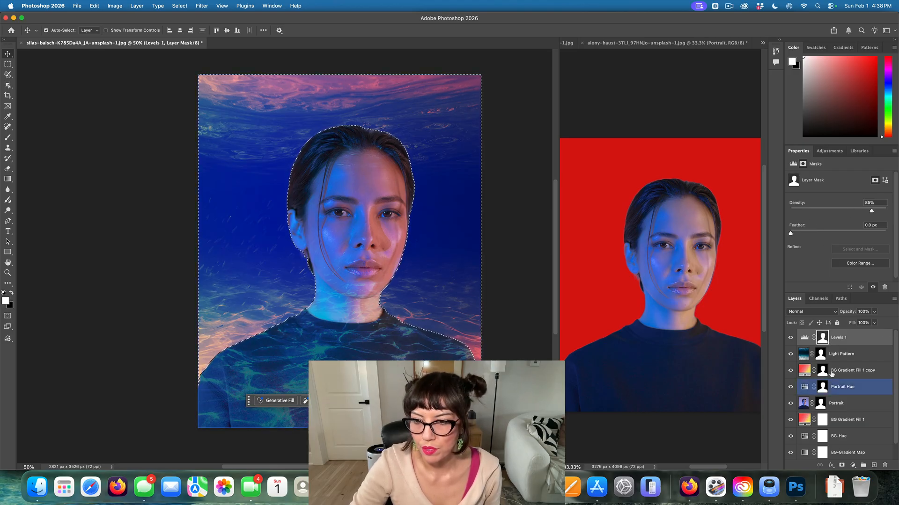
pyautogui.click(804, 338)
pyautogui.moveTo(804, 239); pyautogui.dragTo(870, 238)
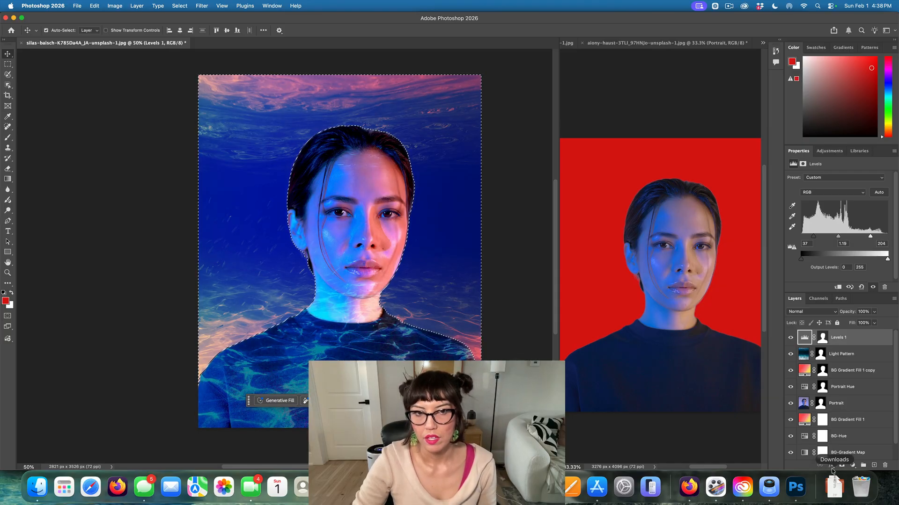
pyautogui.click(811, 311)
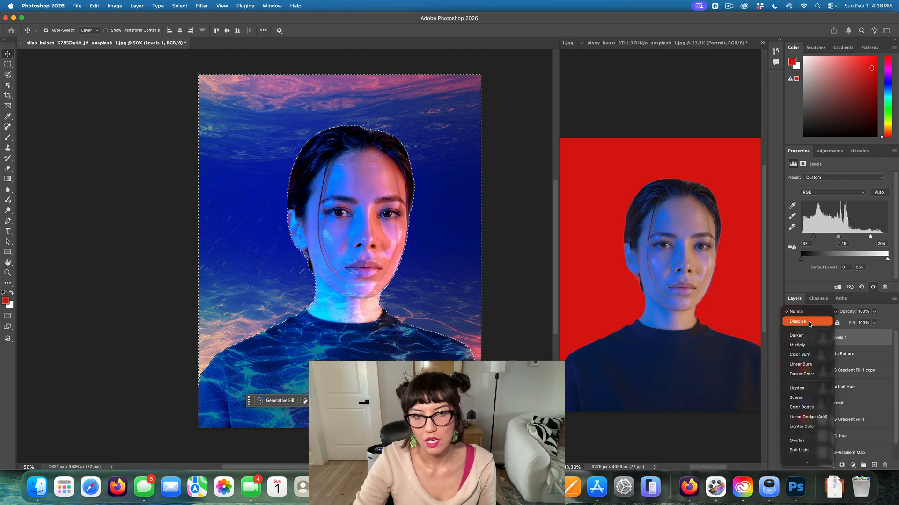
pyautogui.press('Escape')
# Unlink the Light Pattern image from its mask and clear the active selection.
pyautogui.click(799, 355)
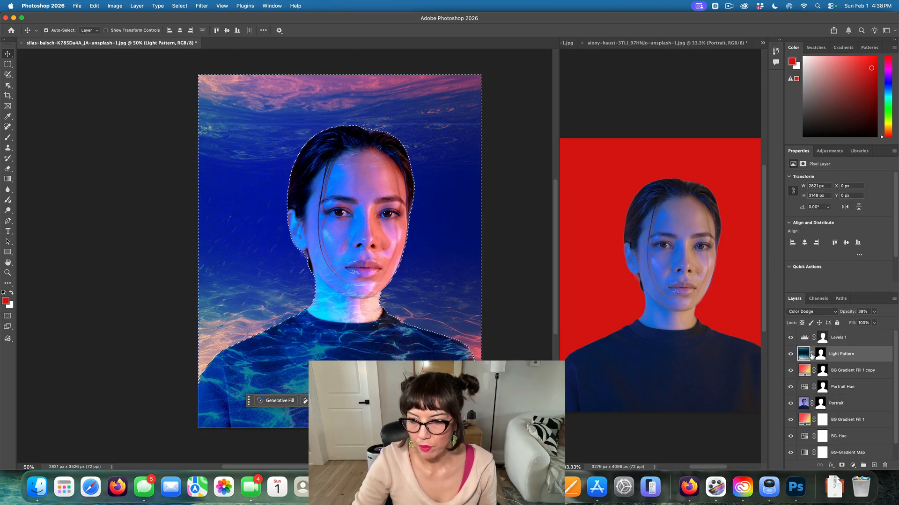
pyautogui.press('super+minus')
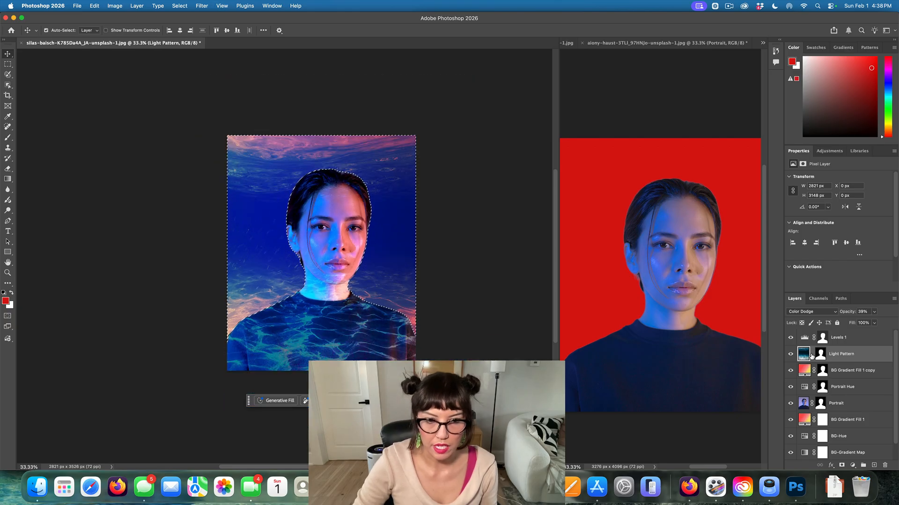
pyautogui.press('super+d')
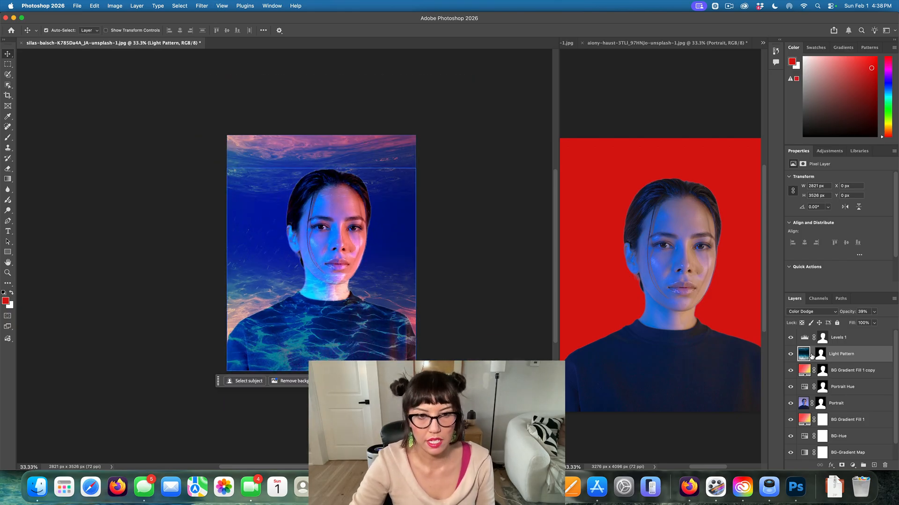
# Enlarge the Light Pattern image to about 175% and reposition it so the water ripples fall across the woman's face and shirt.
pyautogui.press('super+t')
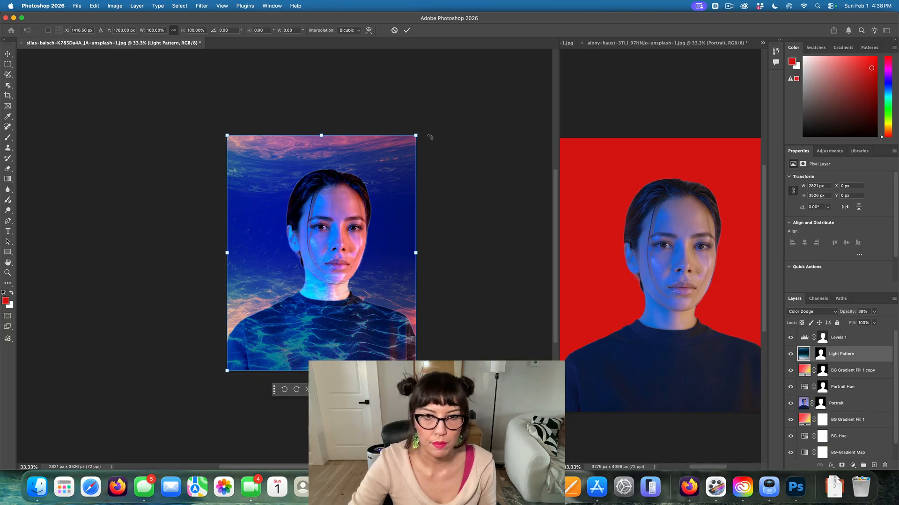
pyautogui.moveTo(416, 136); pyautogui.dragTo(538, 25)
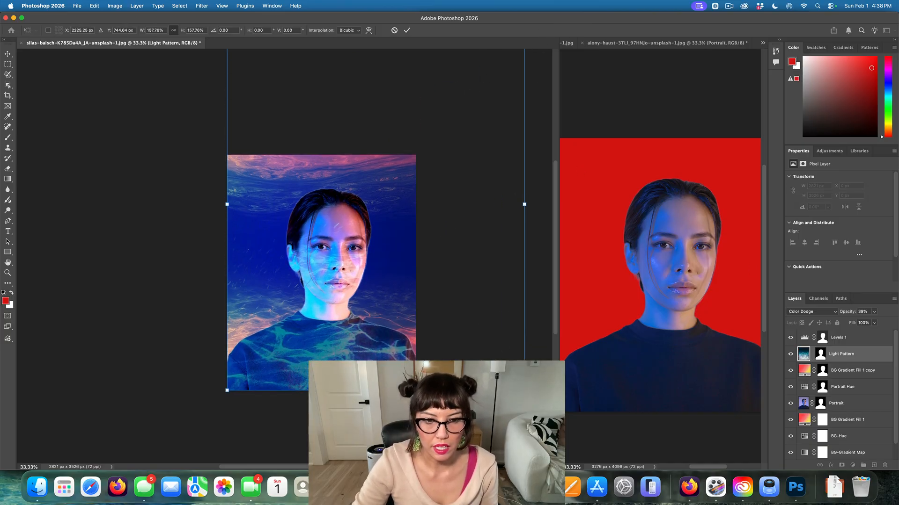
pyautogui.moveTo(374, 352); pyautogui.dragTo(348, 371)
pyautogui.moveTo(499, 408); pyautogui.dragTo(532, 451)
pyautogui.moveTo(378, 374); pyautogui.dragTo(397, 335)
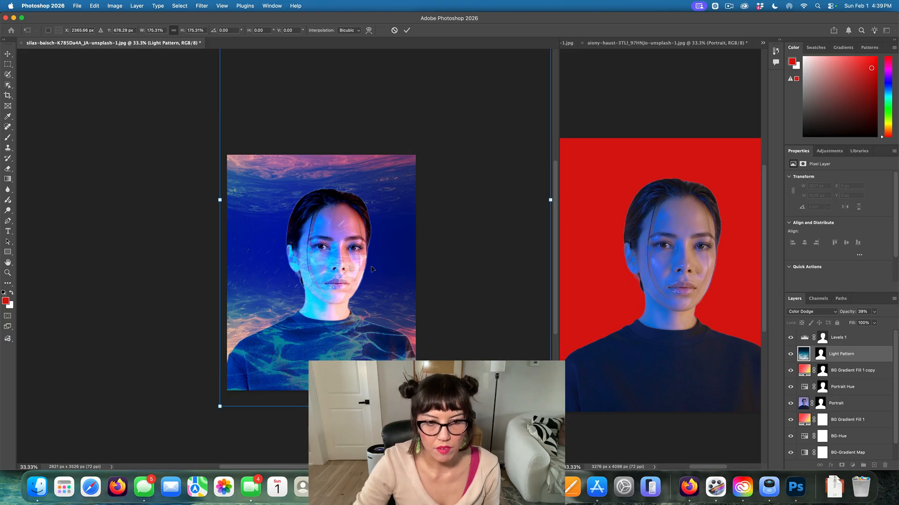
pyautogui.press('Return')
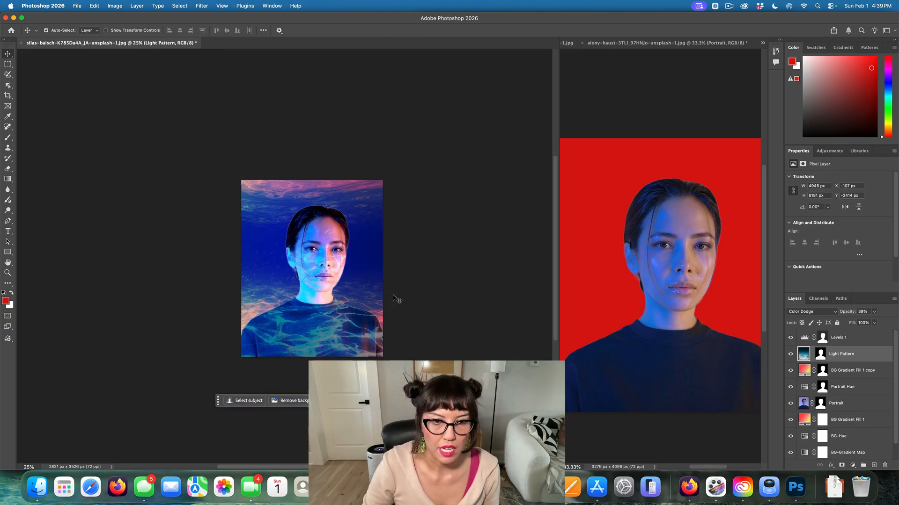
# Lower the Light Pattern layer's opacity to 32% and deselect the layer.
pyautogui.press('super+plus')
pyautogui.press('super+plus')
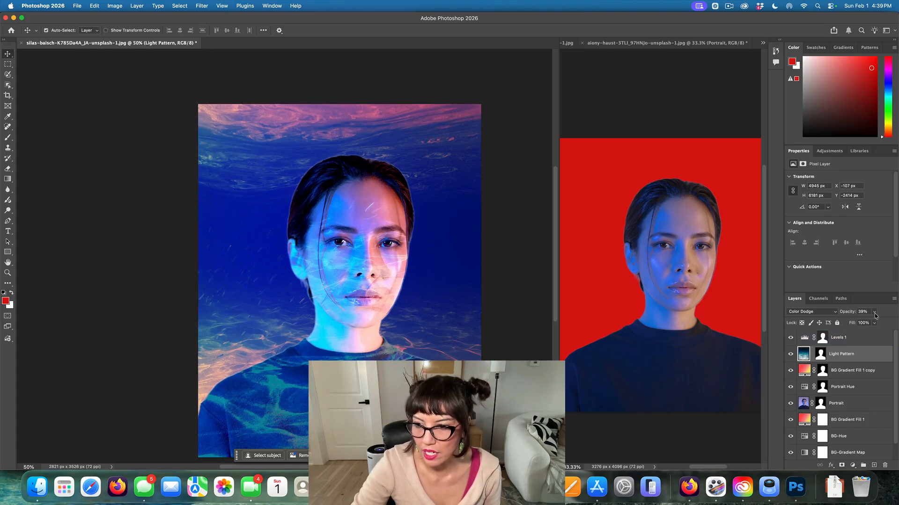
pyautogui.moveTo(873, 312)
pyautogui.mouseDown()
pyautogui.moveTo(858, 323)
pyautogui.moveTo(876, 323)
pyautogui.moveTo(867, 325)
pyautogui.mouseUp()
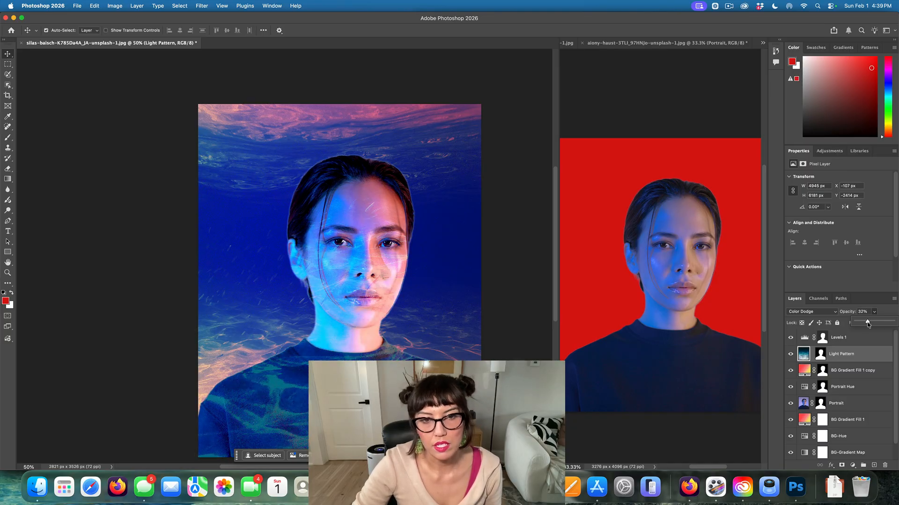
pyautogui.click(498, 305)
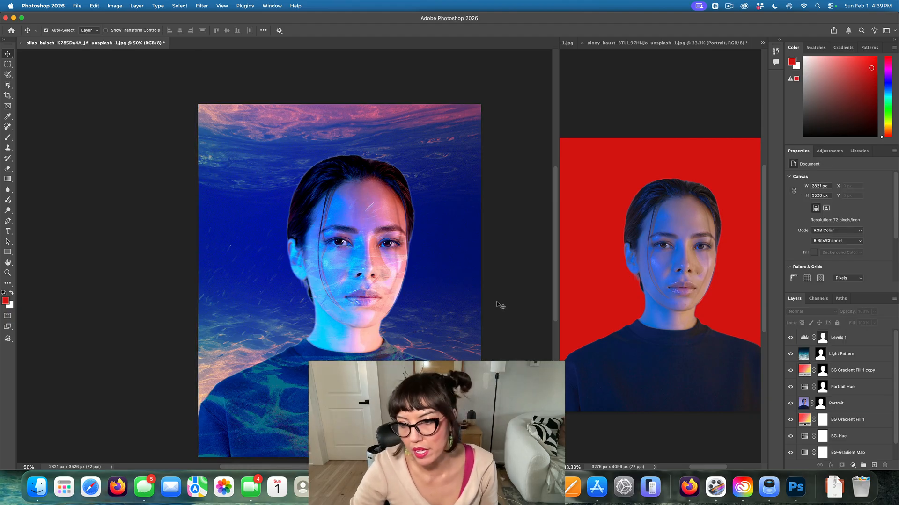
pyautogui.hscroll(-2, 493, 352)
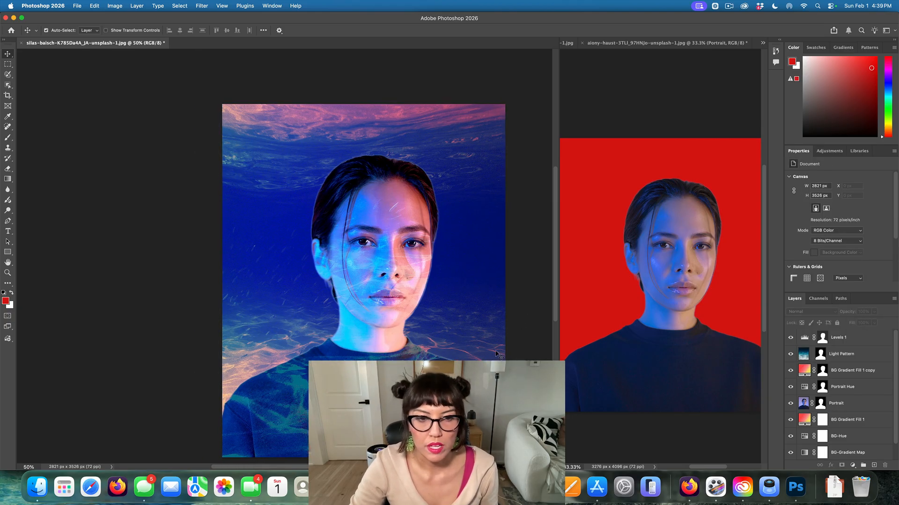
pyautogui.scroll(-3, 491, 354)
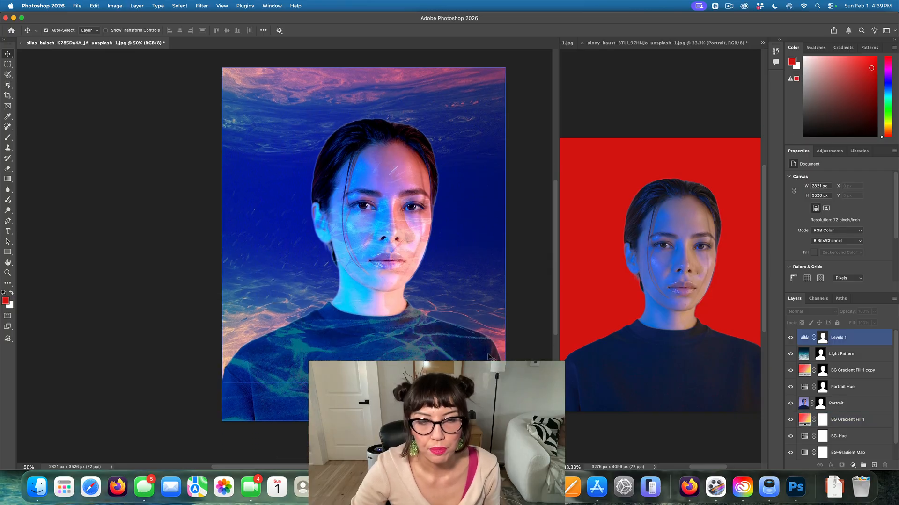
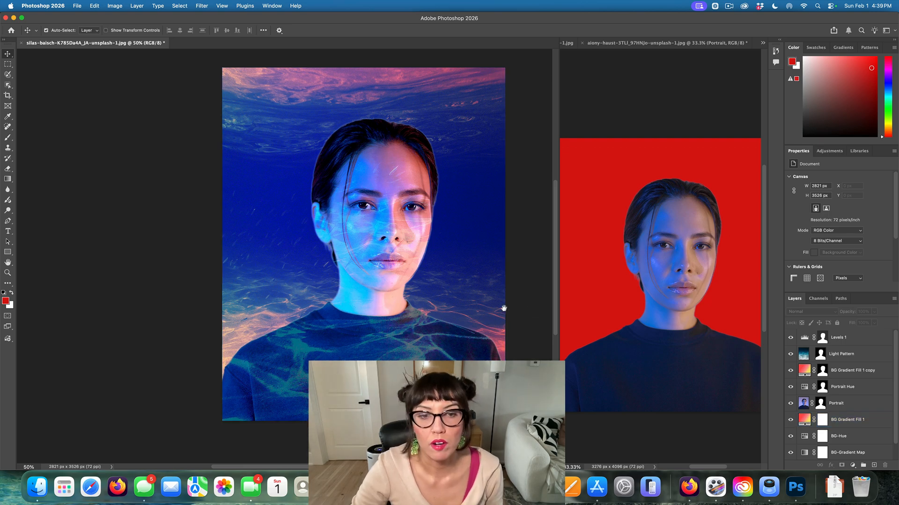
pyautogui.hscroll(3, 489, 307)
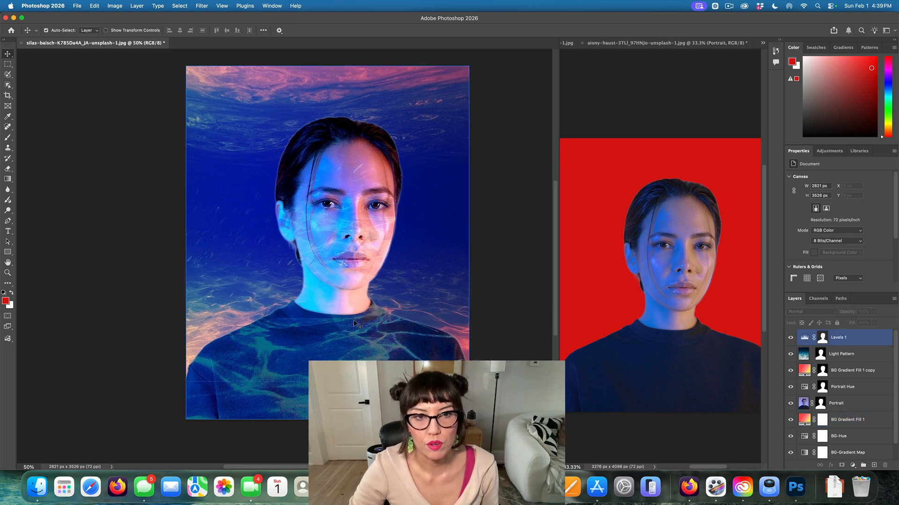
pyautogui.click(793, 385)
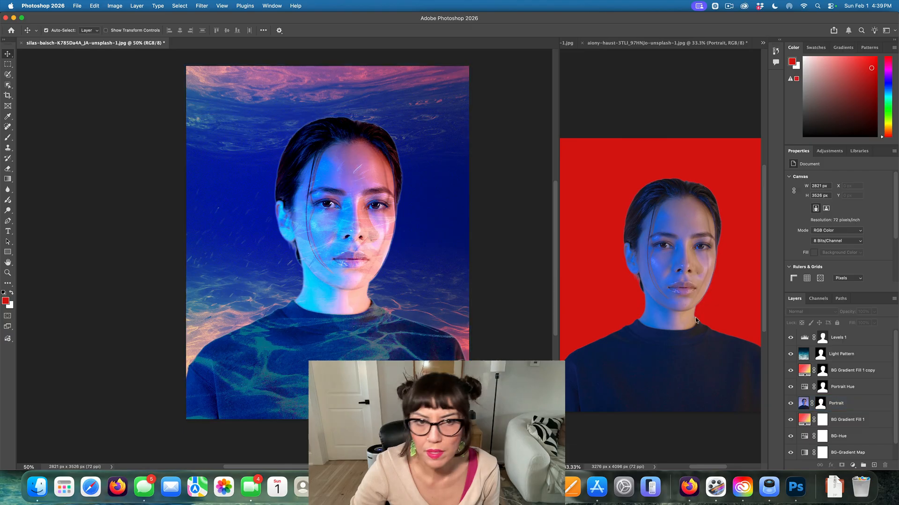
# Examine the woman's hair, face and shoulder edges against the underwater background in the composite.
pyautogui.scroll(1, 466, 293)
pyautogui.hscroll(1, 466, 293)
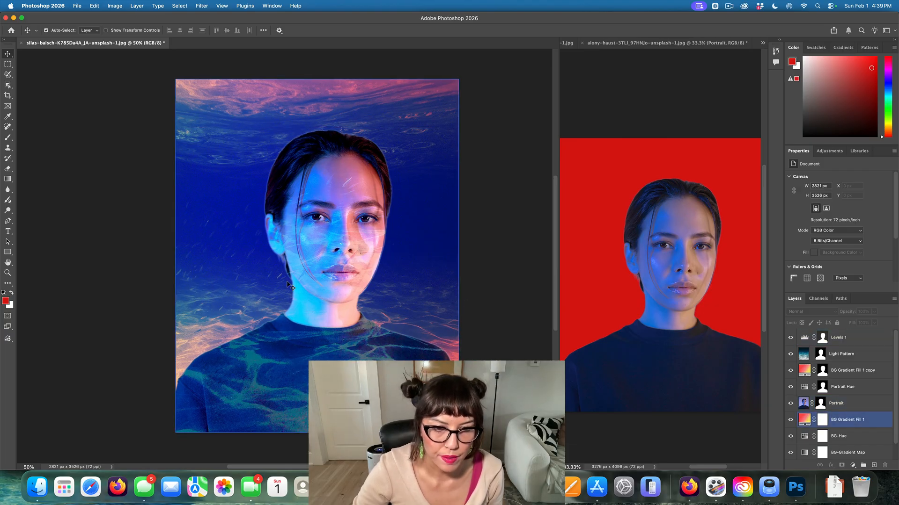
pyautogui.scroll(-4, 490, 114)
pyautogui.hscroll(-4, 490, 115)
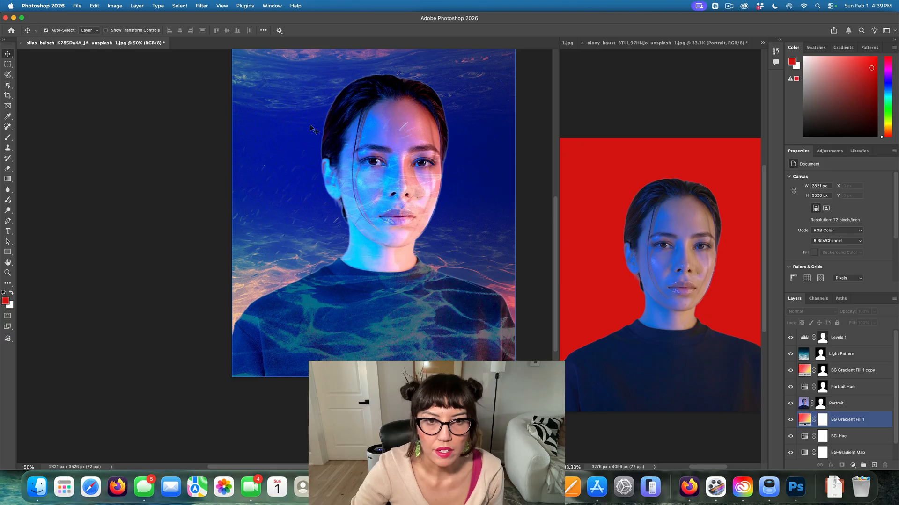
pyautogui.click(357, 203)
pyautogui.scroll(2, 357, 203)
pyautogui.hscroll(2, 357, 203)
pyautogui.scroll(1, 348, 208)
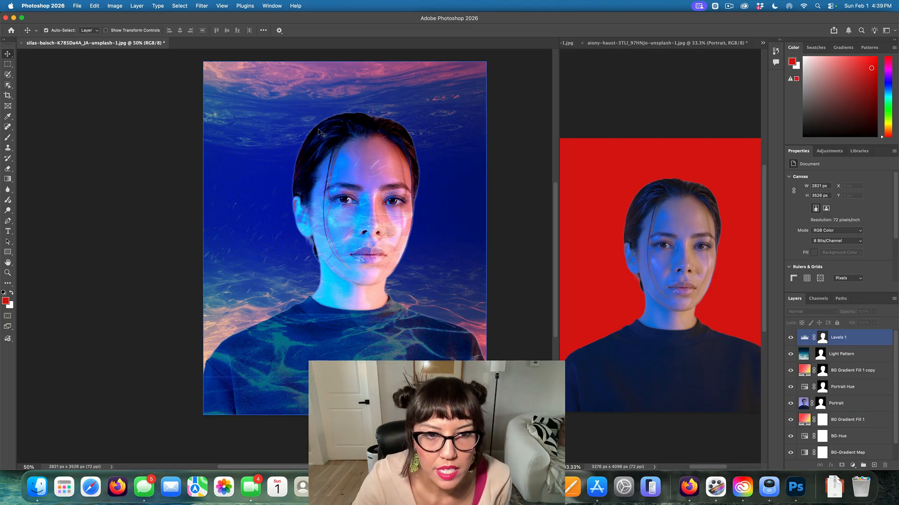
pyautogui.click(360, 112)
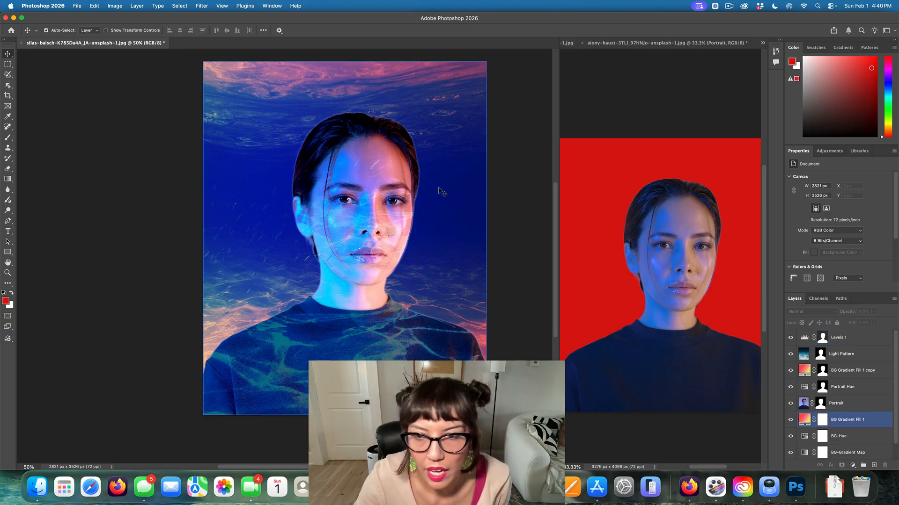
# Open the Layer Style blending options for the Portrait layer and move the dialog clear of the woman in the composite.
pyautogui.scroll(1, 610, 273)
pyautogui.scroll(3, 610, 272)
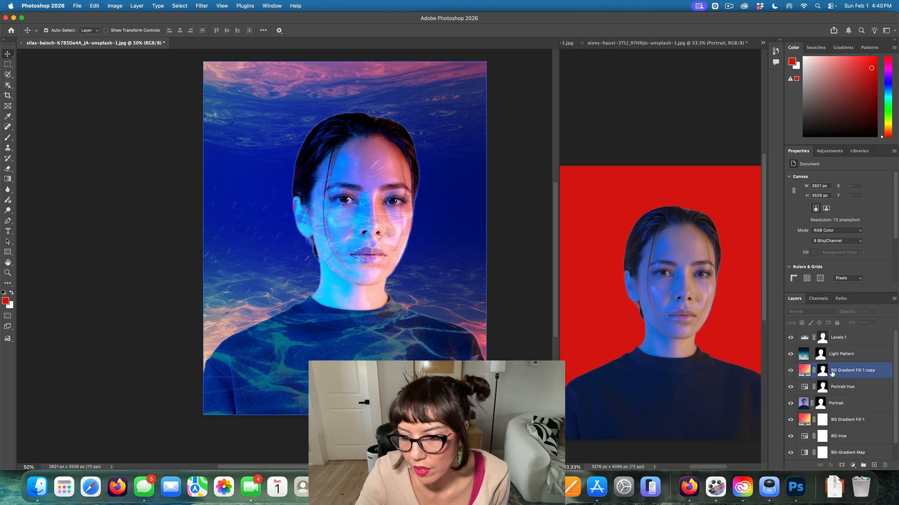
pyautogui.click(812, 404)
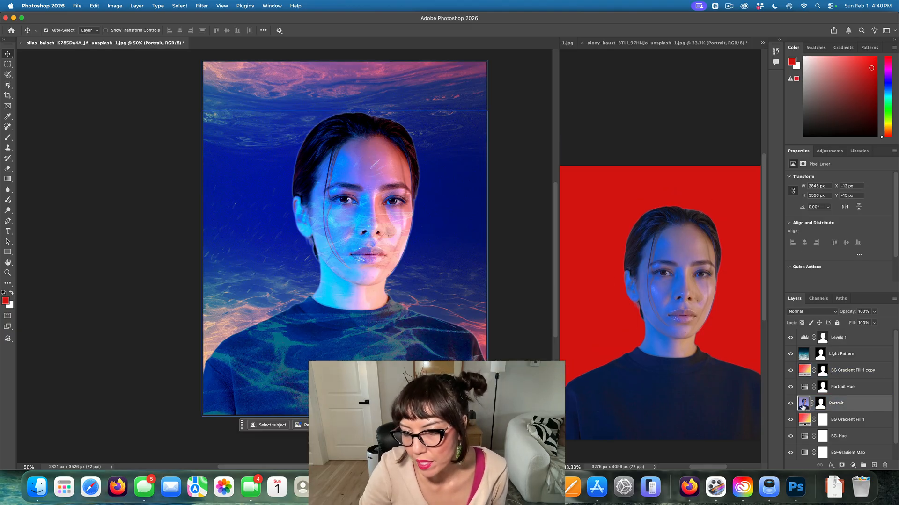
pyautogui.doubleClick(863, 406)
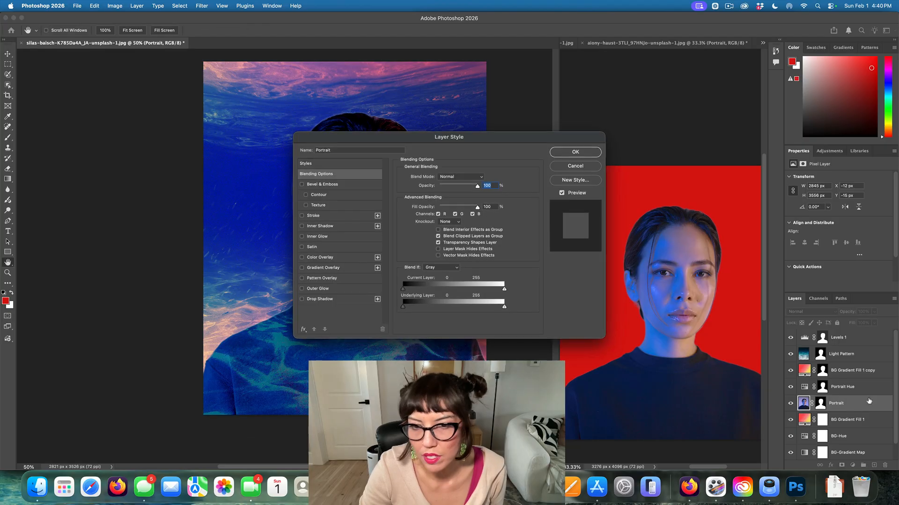
pyautogui.moveTo(499, 133); pyautogui.dragTo(686, 115)
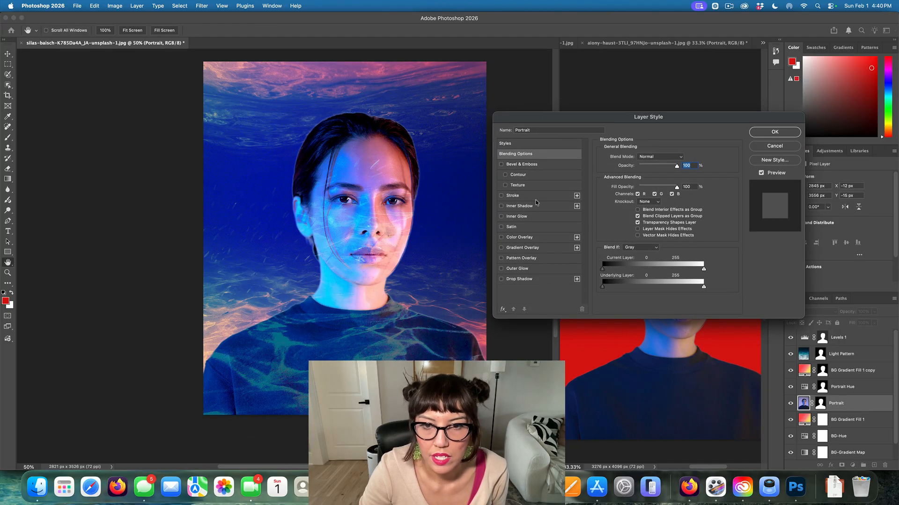
# Try a Bevel & Emboss effect on the Portrait layer and discard it.
pyautogui.click(501, 165)
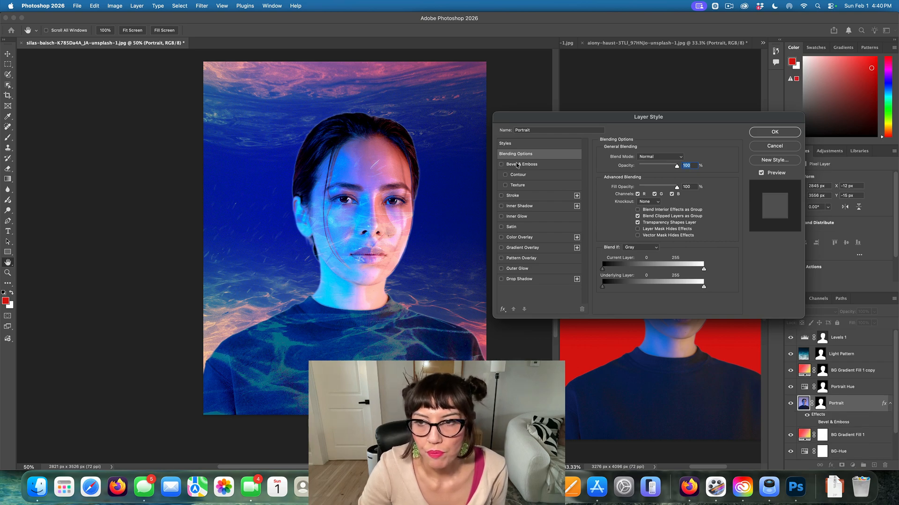
pyautogui.click(774, 146)
# Add a new layer above Levels 1 and fill a rectangle of about 461 × 390 px over the nose with the red foreground color.
pyautogui.click(823, 338)
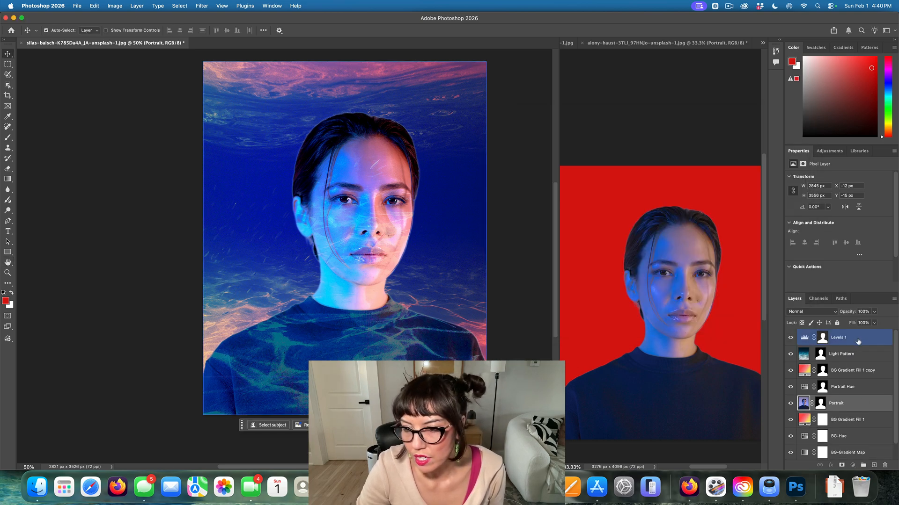
pyautogui.click(873, 465)
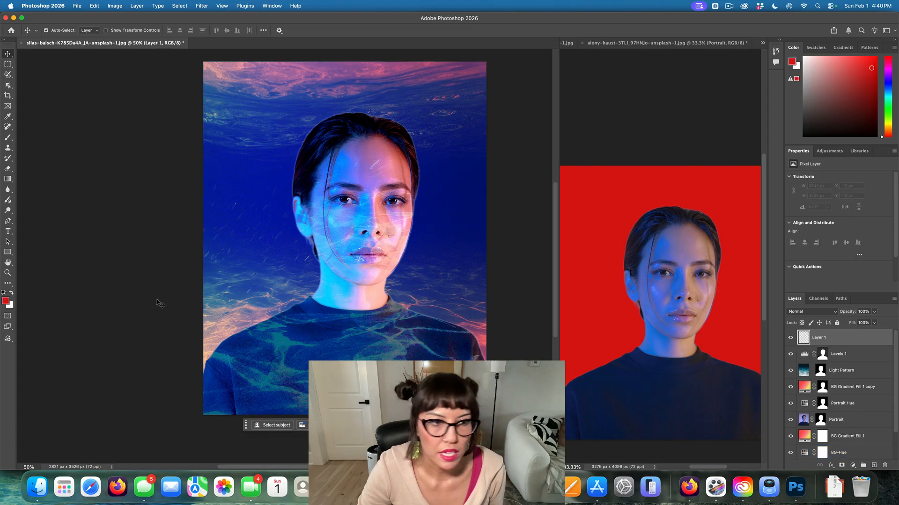
pyautogui.scroll(-1, 69, 146)
pyautogui.click(8, 64)
pyautogui.hscroll(1, 222, 198)
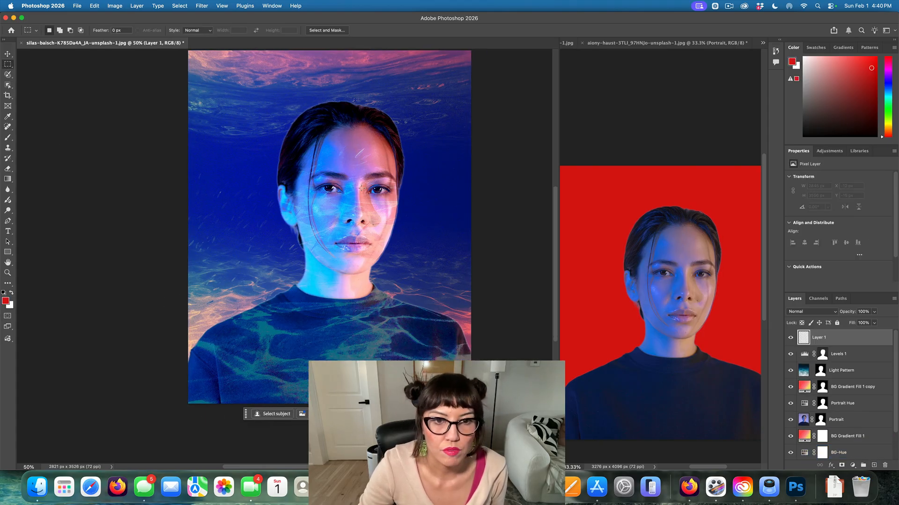
pyautogui.scroll(-1, 337, 181)
pyautogui.moveTo(339, 181); pyautogui.dragTo(385, 220)
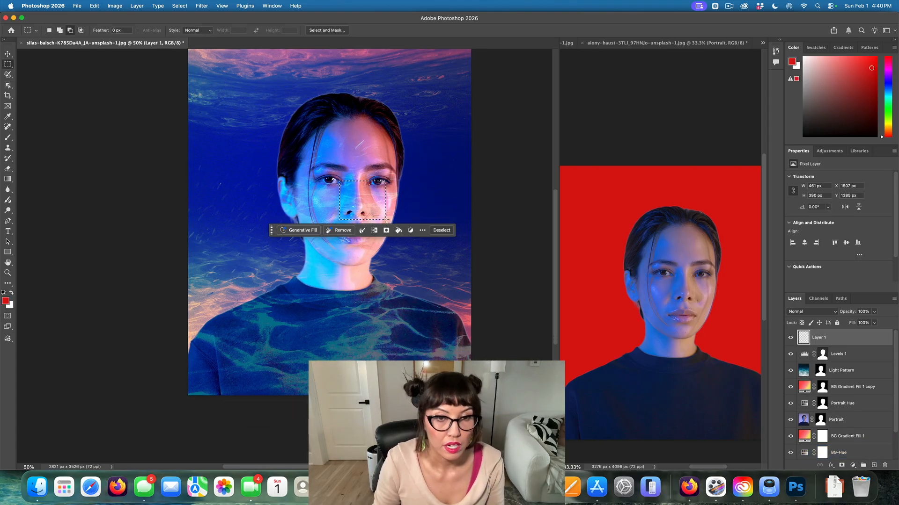
pyautogui.hotkey('alt', 'BackSpace')
pyautogui.click(522, 236)
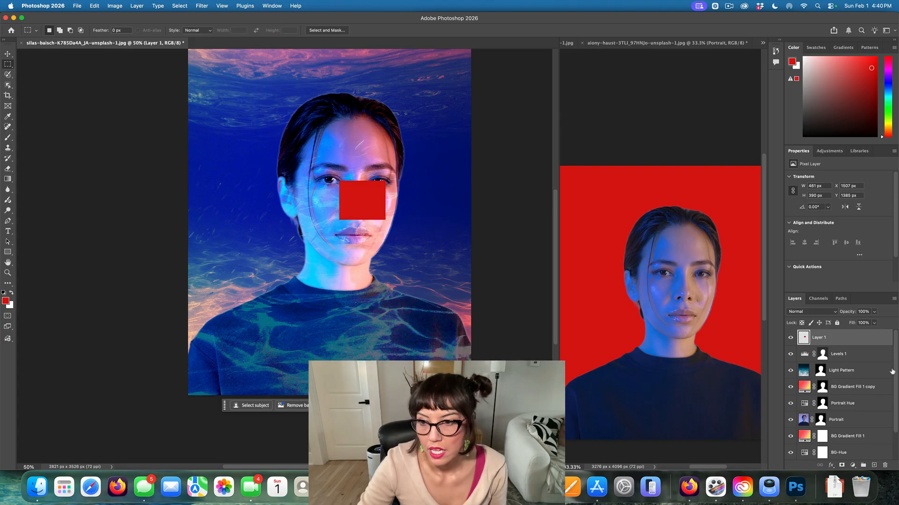
# Try Bevel & Emboss on the red rectangle's layer with 990% depth and 81 px size, and turn it off.
pyautogui.doubleClick(844, 343)
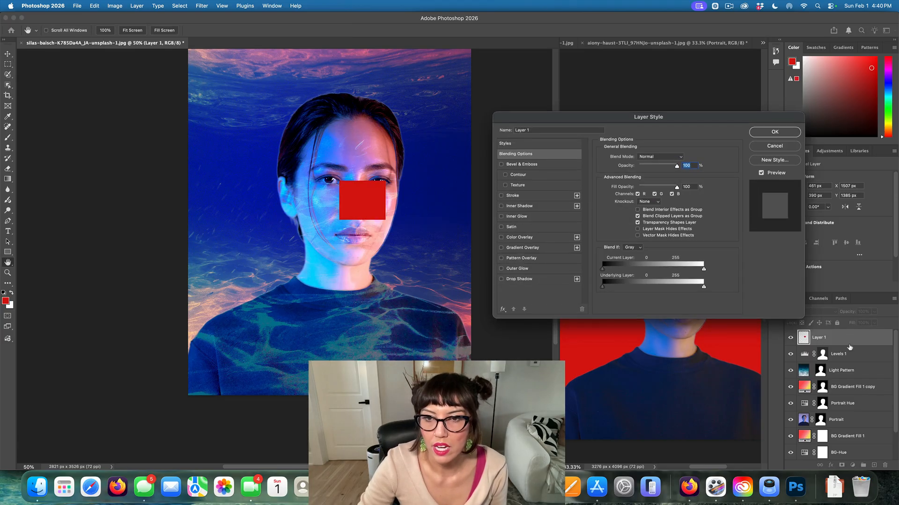
pyautogui.click(501, 165)
pyautogui.click(522, 165)
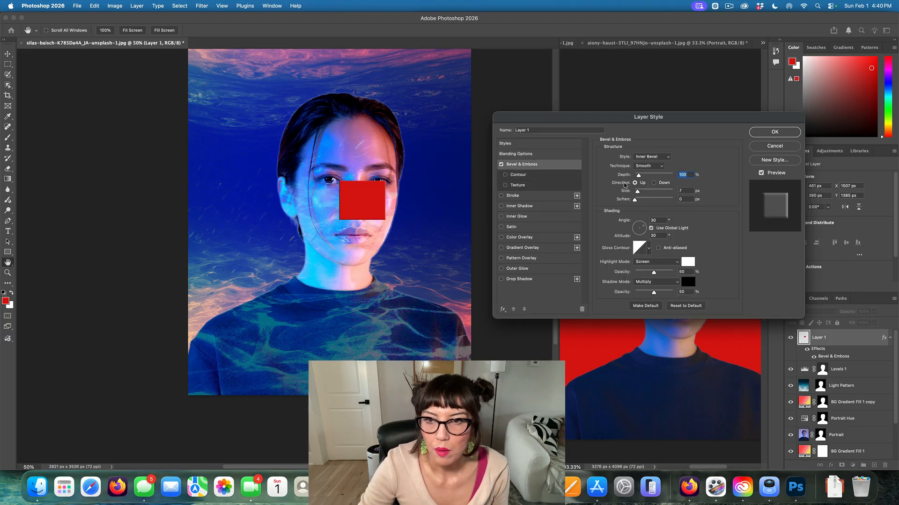
pyautogui.moveTo(658, 177); pyautogui.dragTo(674, 176)
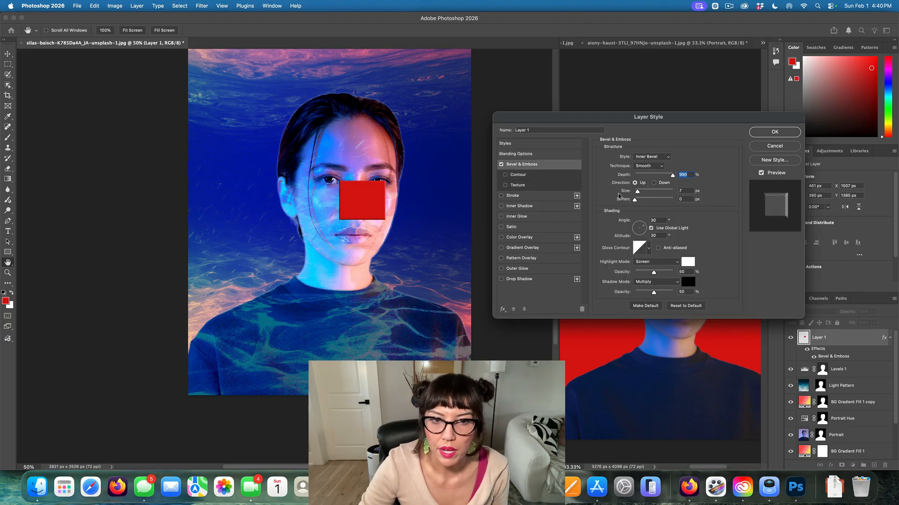
pyautogui.moveTo(627, 192); pyautogui.dragTo(646, 198)
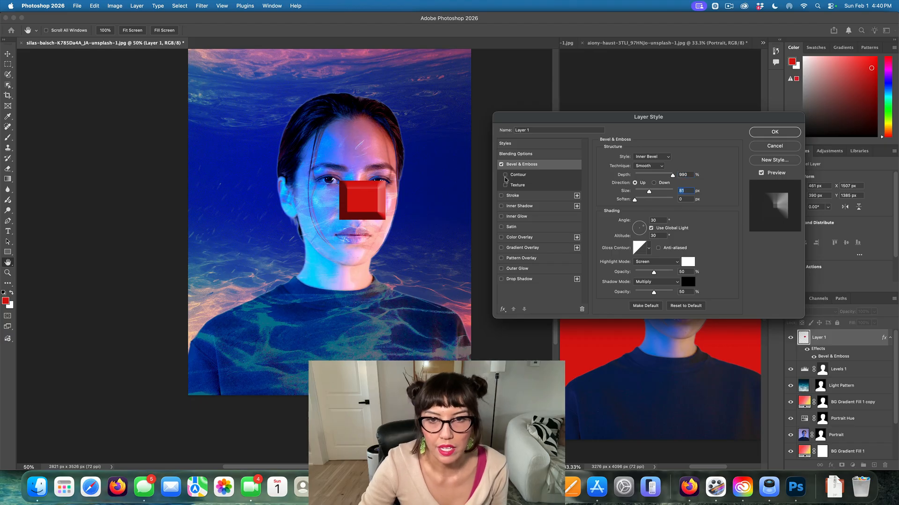
pyautogui.click(501, 165)
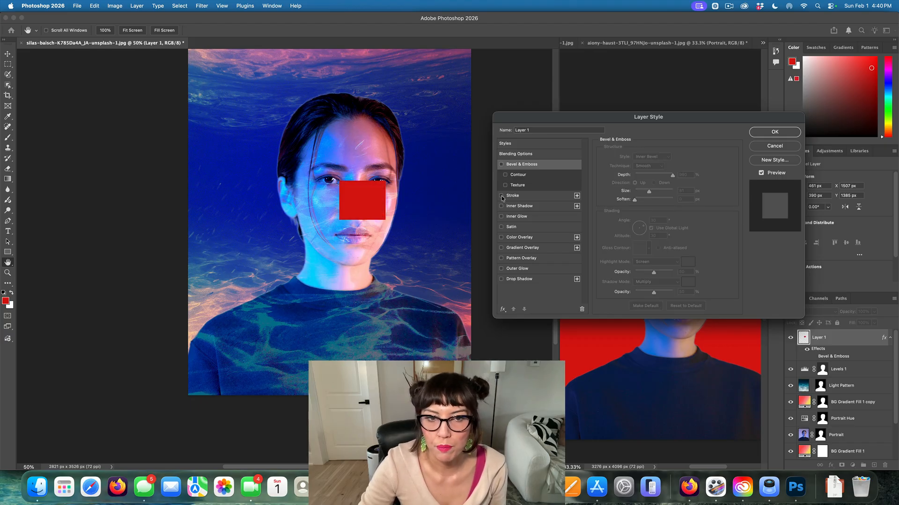
# Try a black 59 px inside Stroke on the red rectangle and turn it off.
pyautogui.click(501, 196)
pyautogui.click(571, 197)
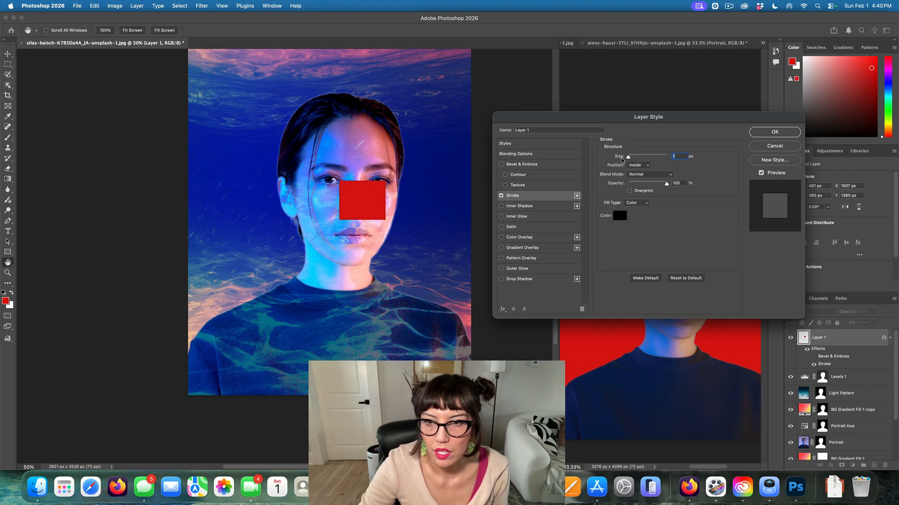
pyautogui.moveTo(630, 158); pyautogui.dragTo(640, 159)
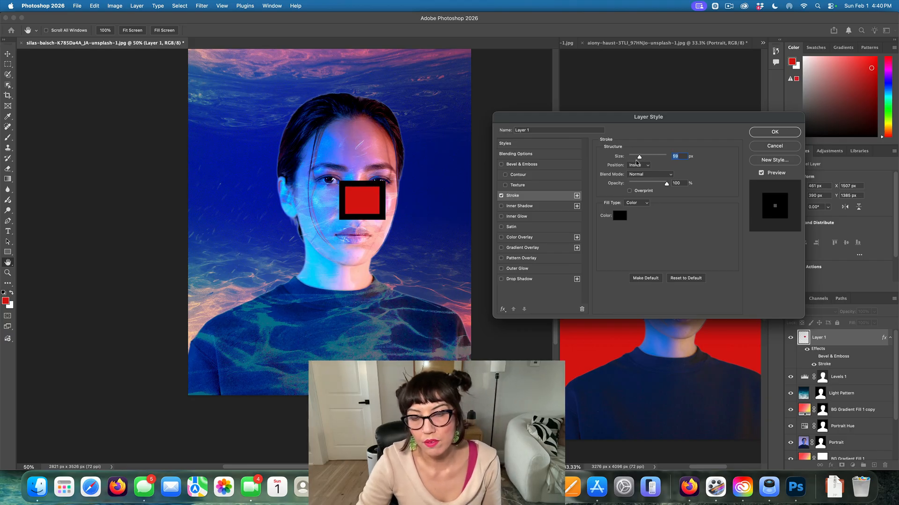
pyautogui.scroll(-1, 561, 193)
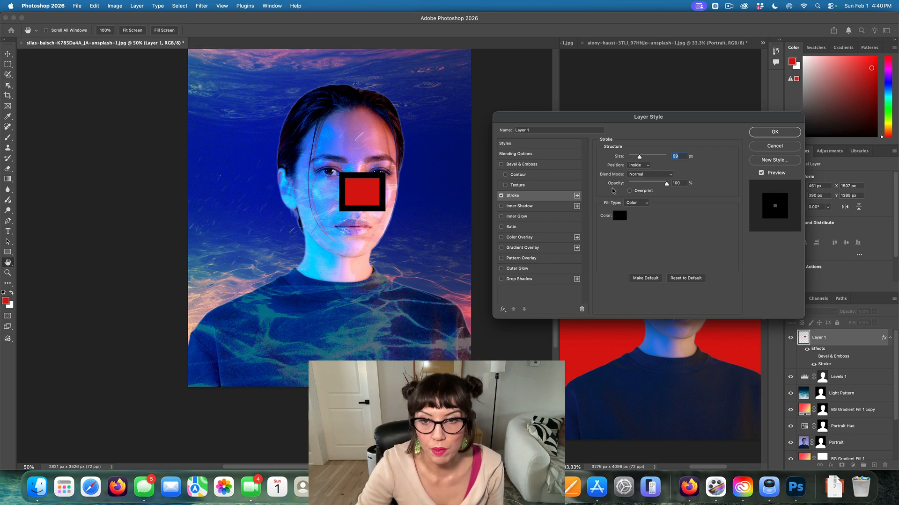
pyautogui.click(502, 196)
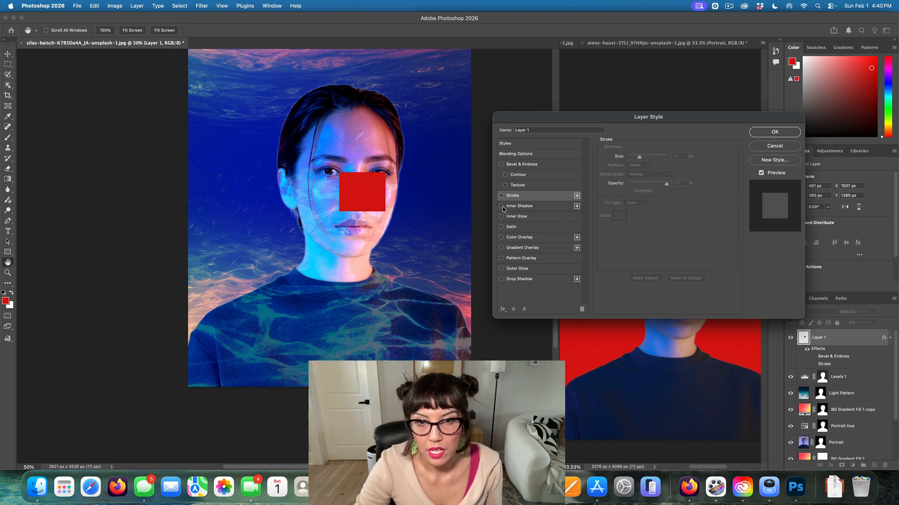
# Try an Inner Shadow on the red rectangle with 22 px distance, 25% choke and 90 px size, and turn it off.
pyautogui.click(512, 206)
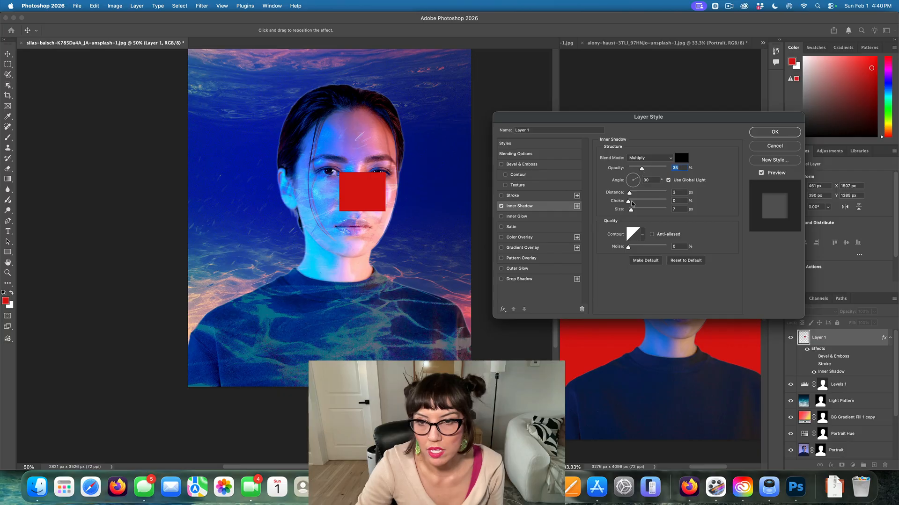
pyautogui.moveTo(630, 192); pyautogui.dragTo(644, 210)
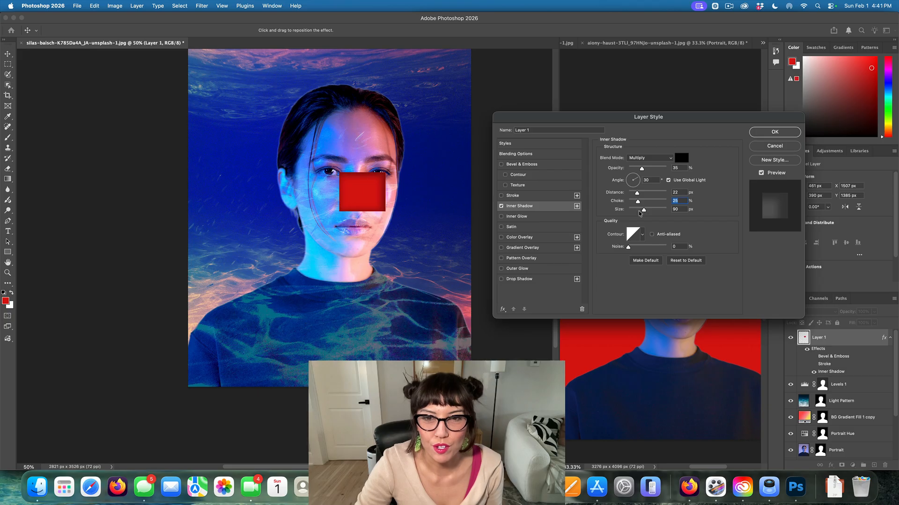
pyautogui.click(501, 206)
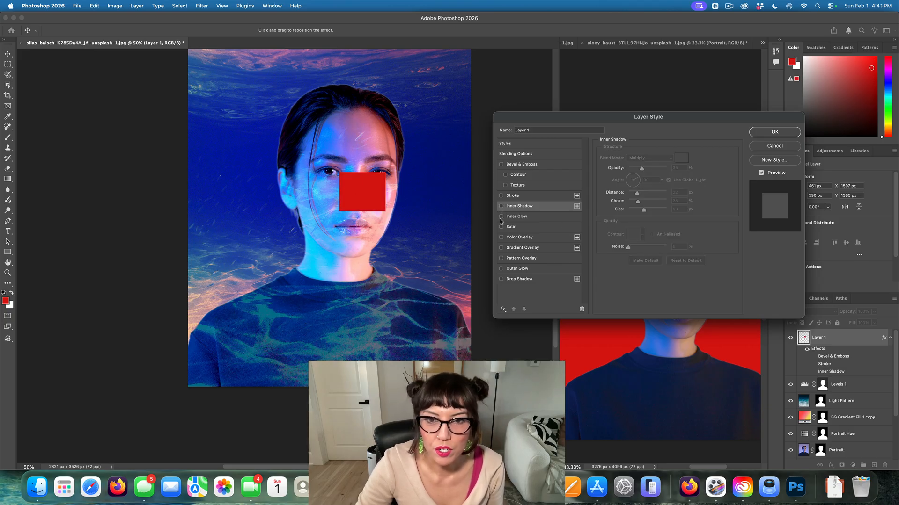
# Try a white Inner Glow on the red rectangle with 79% opacity, 25% noise, 54% choke and about 70 px size.
pyautogui.click(502, 216)
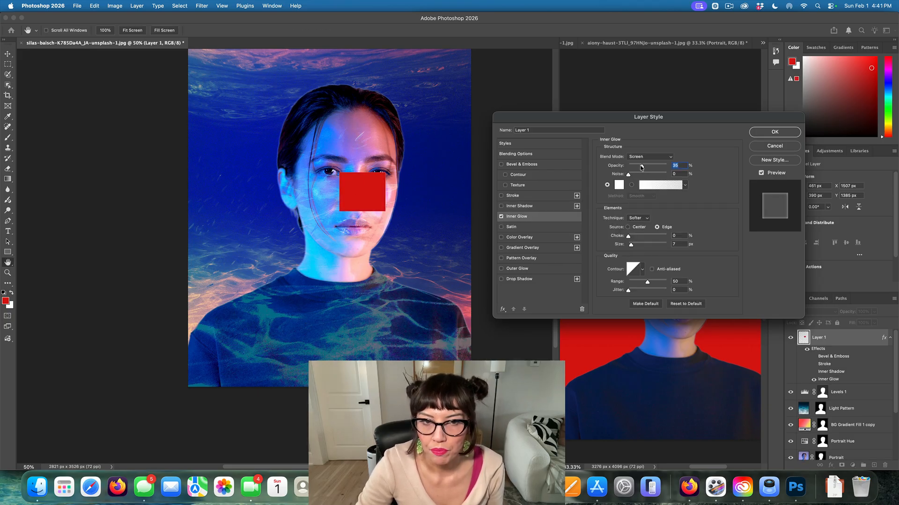
pyautogui.moveTo(656, 166); pyautogui.dragTo(637, 177)
pyautogui.moveTo(632, 238); pyautogui.dragTo(641, 246)
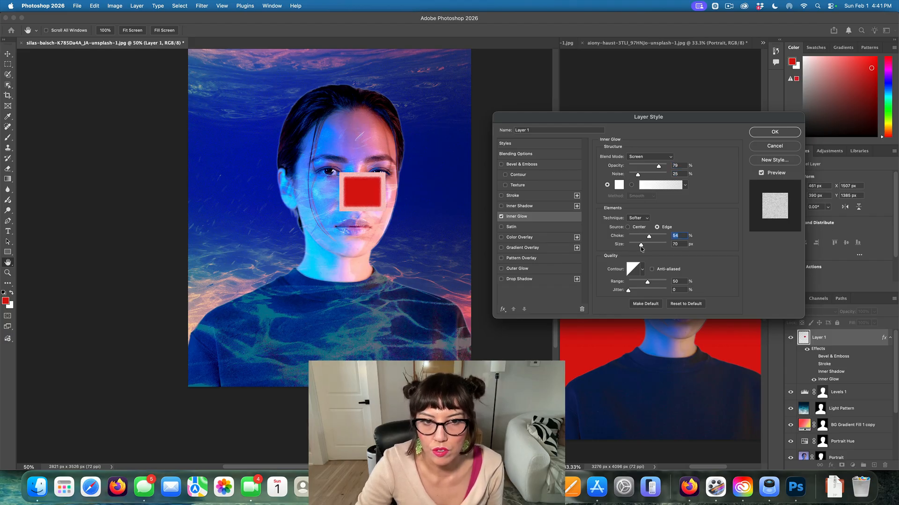
# Preview Satin on the red rectangle in place of Inner Glow and turn both effects off.
pyautogui.click(501, 227)
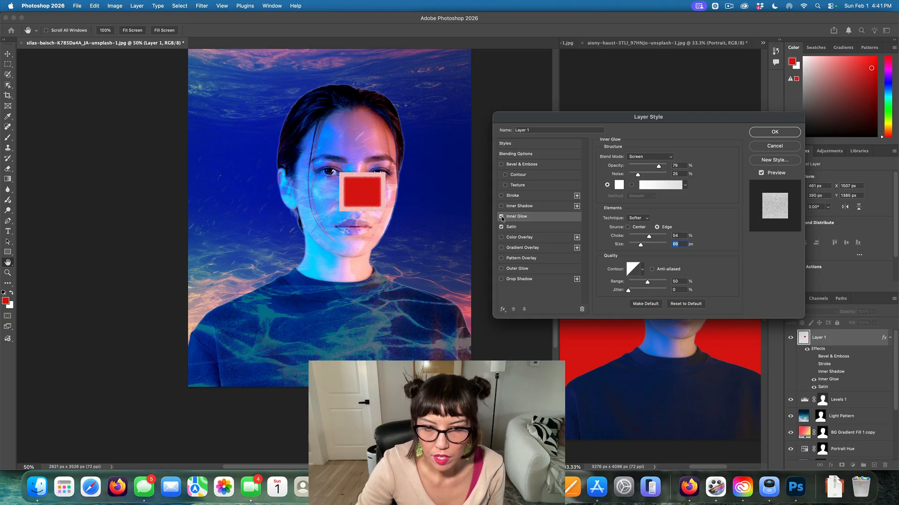
pyautogui.click(501, 216)
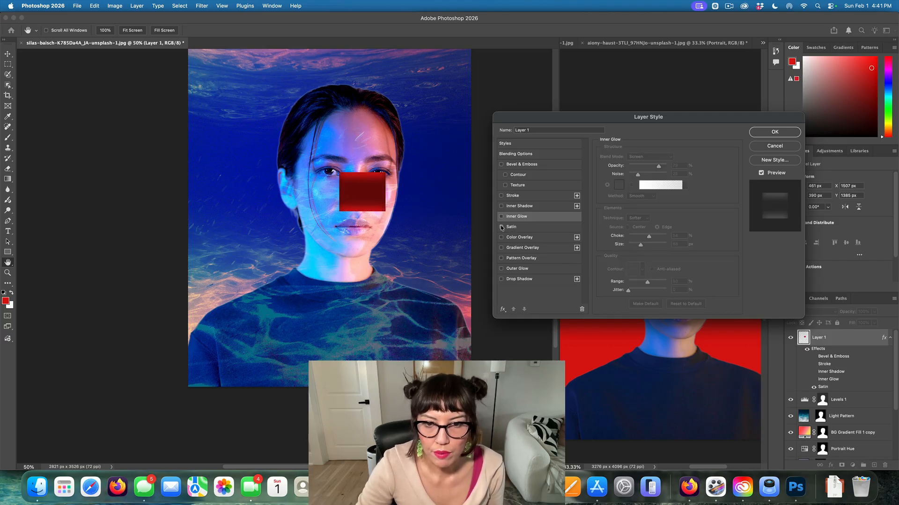
pyautogui.click(501, 226)
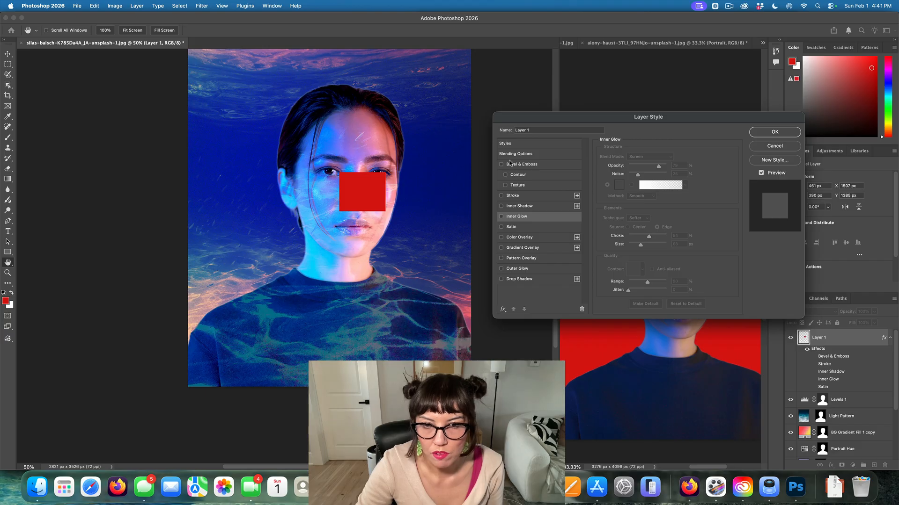
# Try a Drop Shadow on the red rectangle with 56% opacity, 69 px distance, 29% spread and 95 px size, and discard the layer style.
pyautogui.click(501, 279)
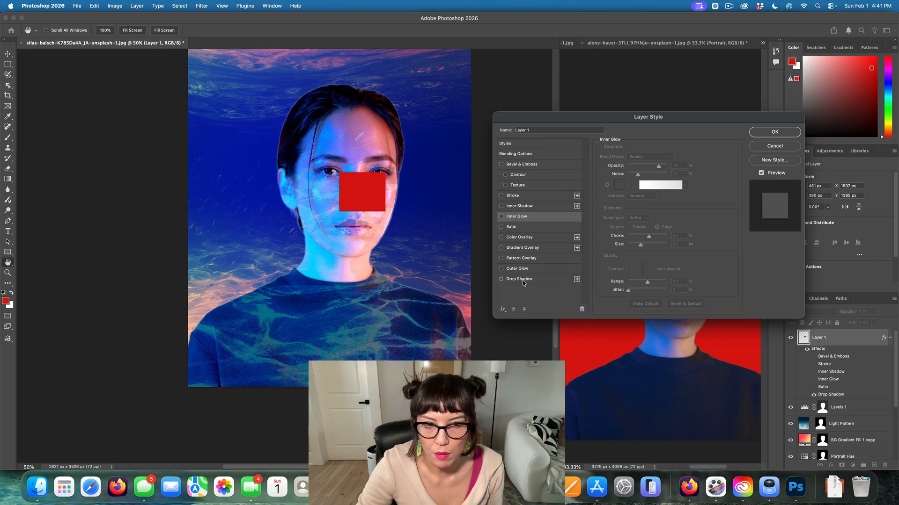
pyautogui.click(520, 279)
pyautogui.moveTo(657, 167)
pyautogui.mouseDown()
pyautogui.moveTo(639, 193)
pyautogui.moveTo(669, 201)
pyautogui.moveTo(632, 210)
pyautogui.moveTo(655, 211)
pyautogui.moveTo(644, 210)
pyautogui.moveTo(658, 194)
pyautogui.moveTo(650, 169)
pyautogui.mouseUp()
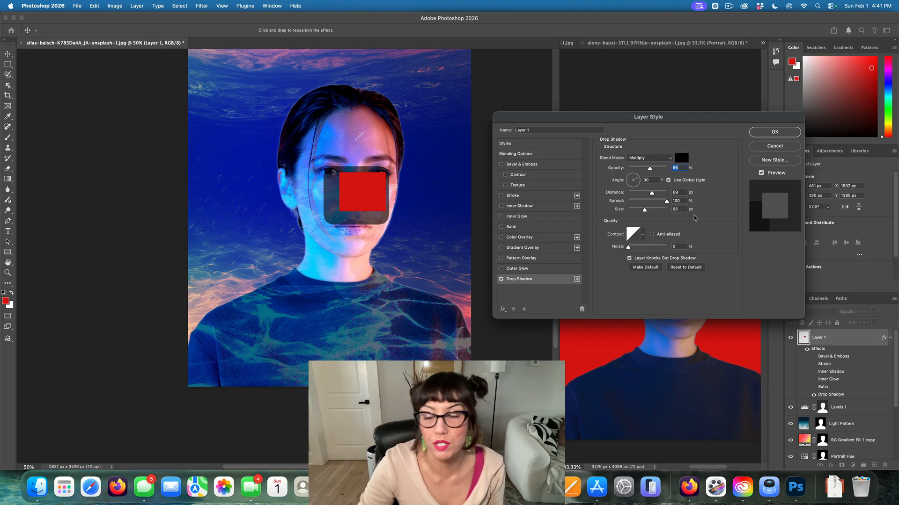
pyautogui.hscroll(2, 693, 217)
pyautogui.moveTo(665, 202); pyautogui.dragTo(639, 202)
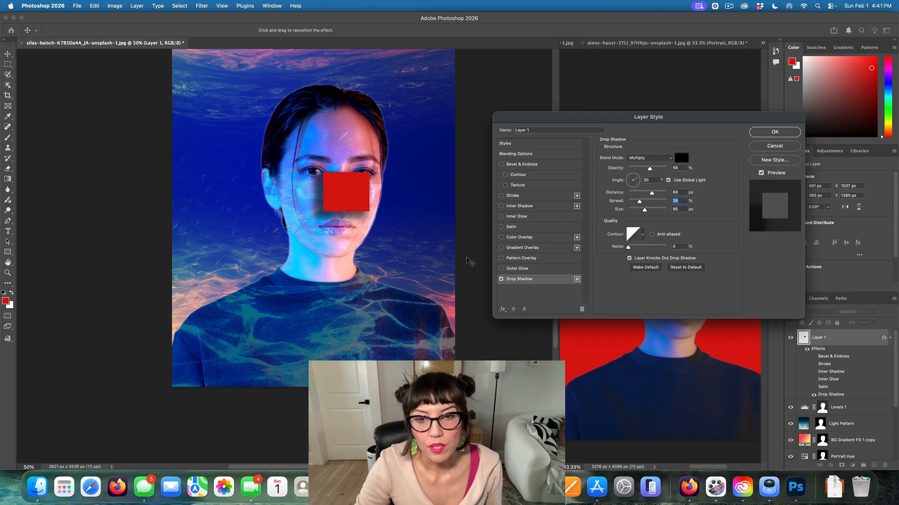
pyautogui.click(770, 147)
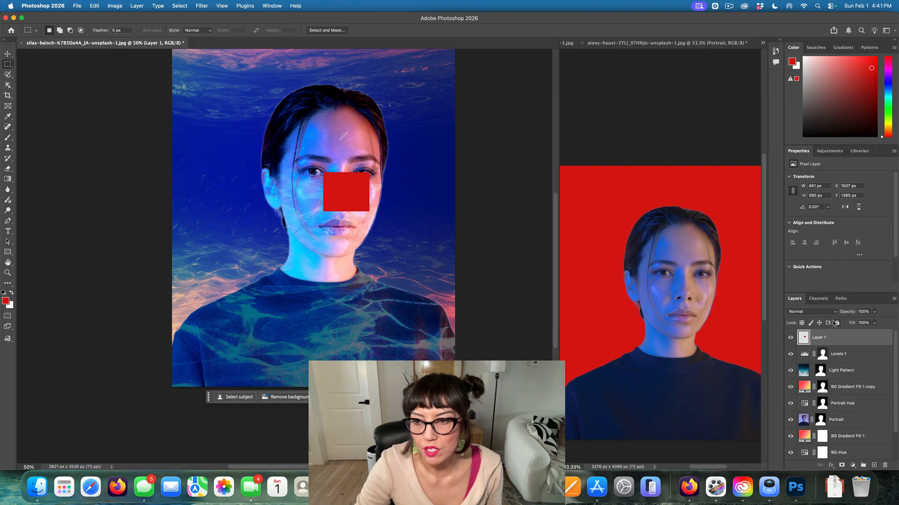
# Delete the layer containing the red rectangle.
pyautogui.press('m')
pyautogui.click(884, 465)
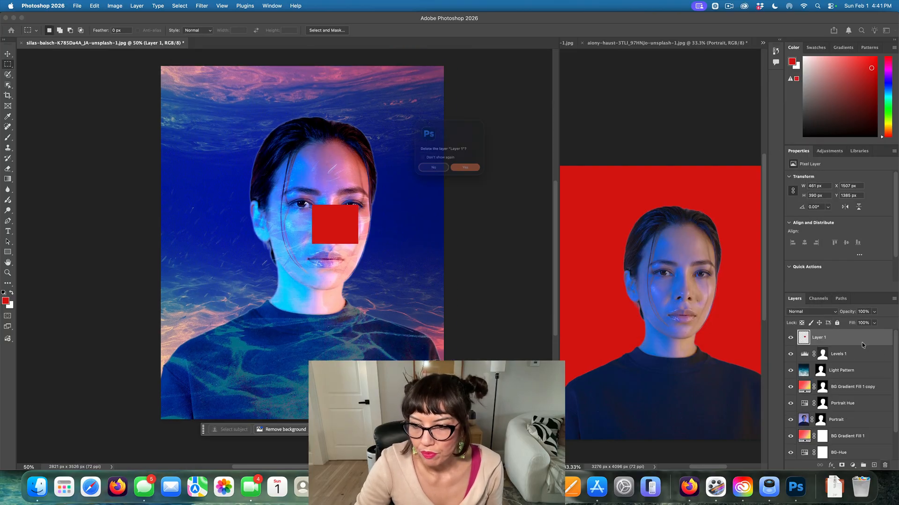
pyautogui.click(478, 181)
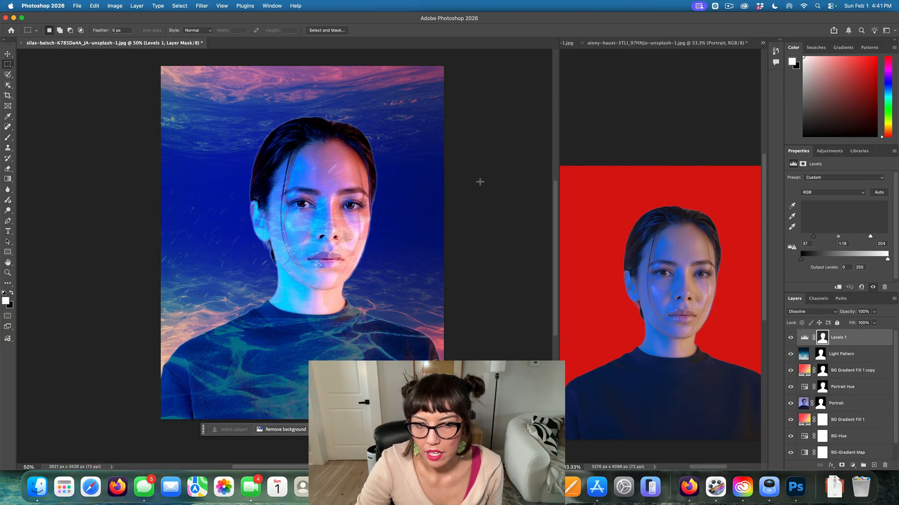
# Add an Inner Glow to the Portrait layer with the bright pink colour #f0058a.
pyautogui.click(808, 406)
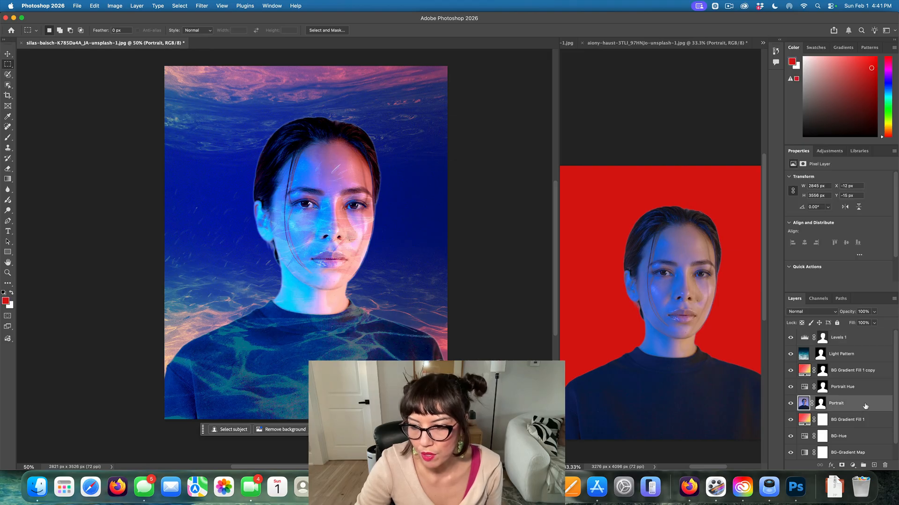
pyautogui.doubleClick(865, 406)
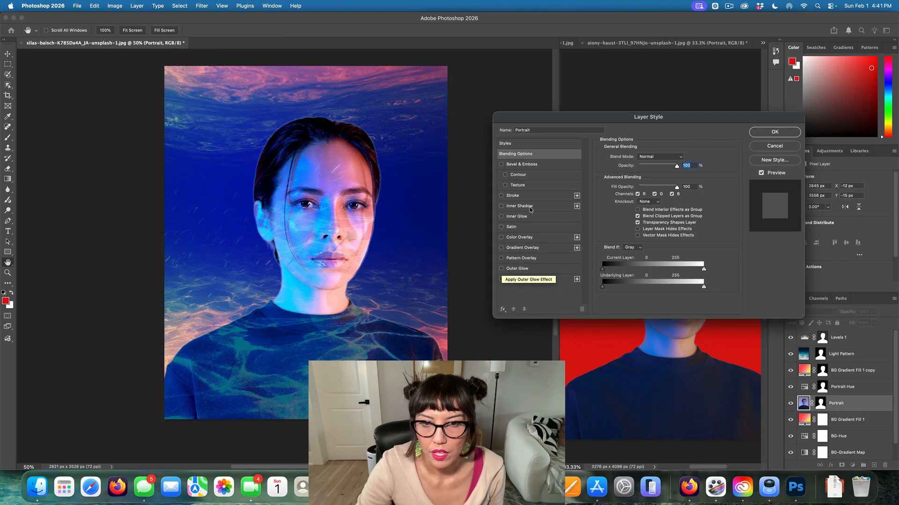
pyautogui.click(508, 217)
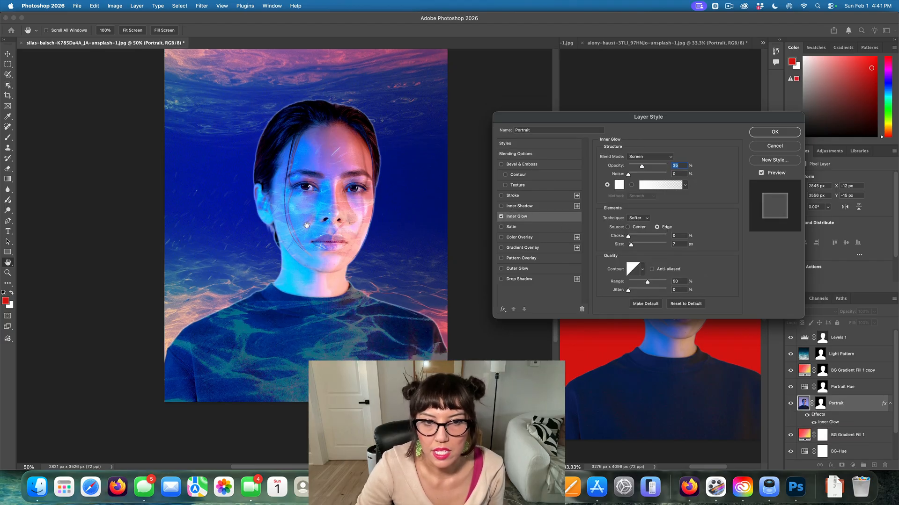
pyautogui.click(619, 185)
pyautogui.moveTo(448, 167); pyautogui.dragTo(591, 173)
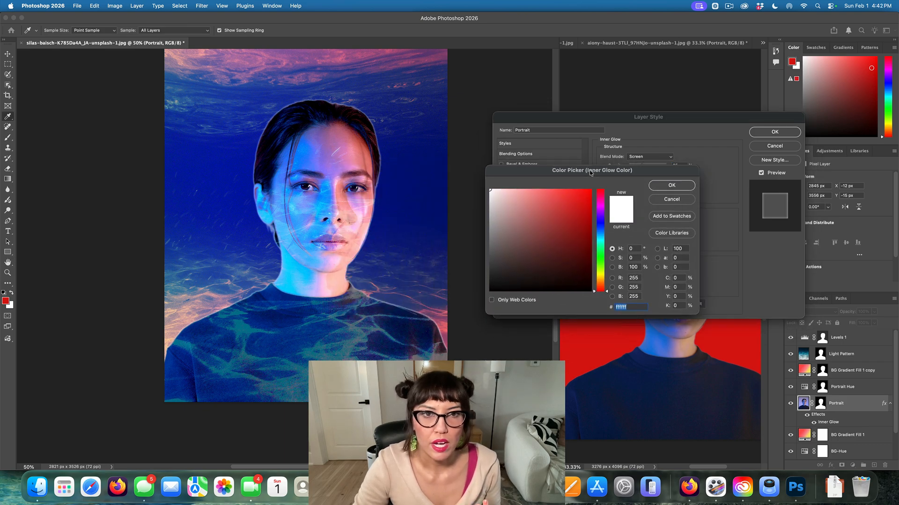
pyautogui.click(361, 52)
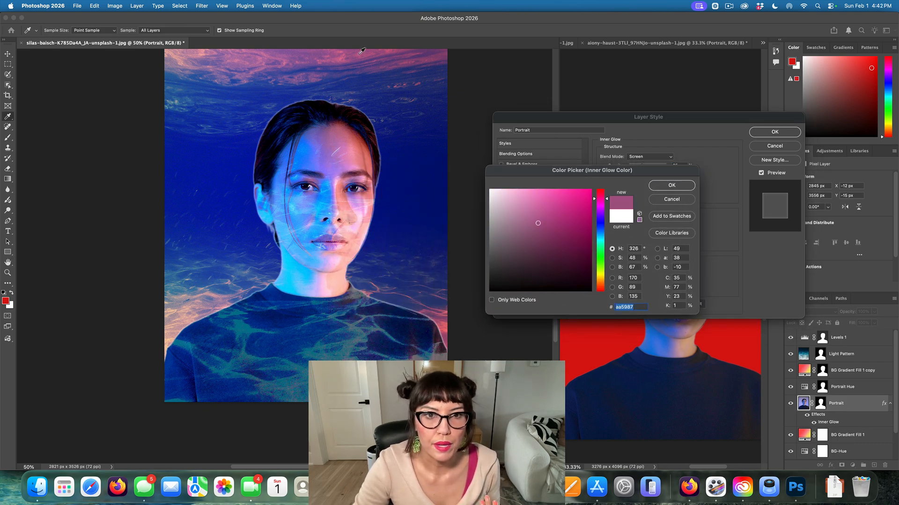
pyautogui.click(590, 195)
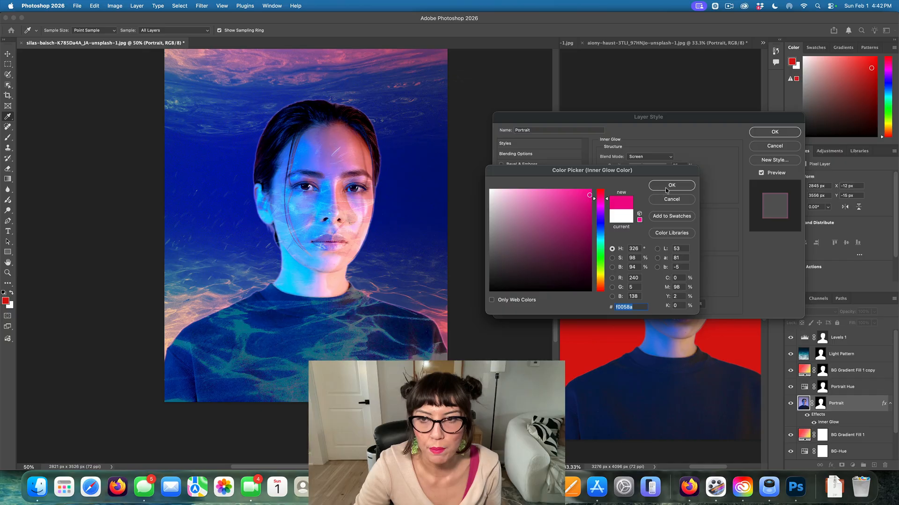
pyautogui.click(672, 185)
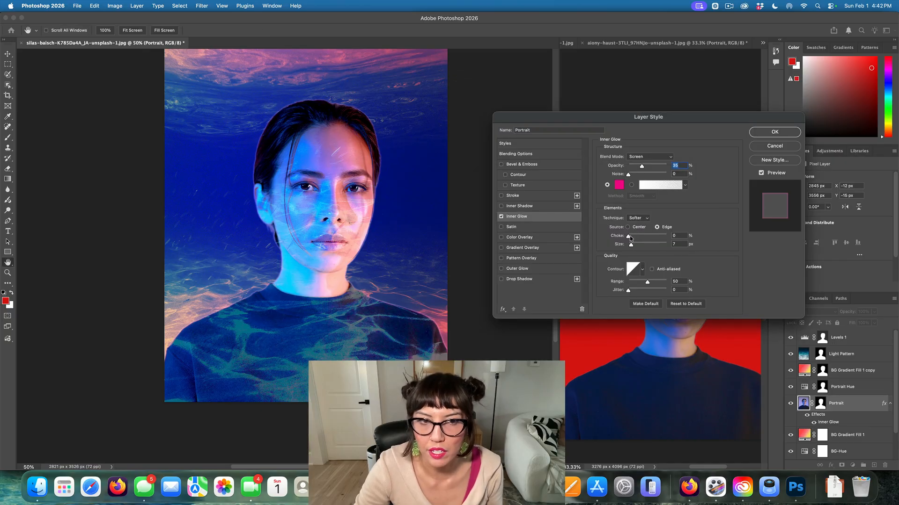
# Widen the Portrait's Inner Glow with a choke of about 18% and a size of 90 px.
pyautogui.moveTo(629, 238)
pyautogui.mouseDown()
pyautogui.moveTo(645, 238)
pyautogui.moveTo(635, 238)
pyautogui.moveTo(644, 246)
pyautogui.mouseUp()
pyautogui.scroll(-5, 645, 246)
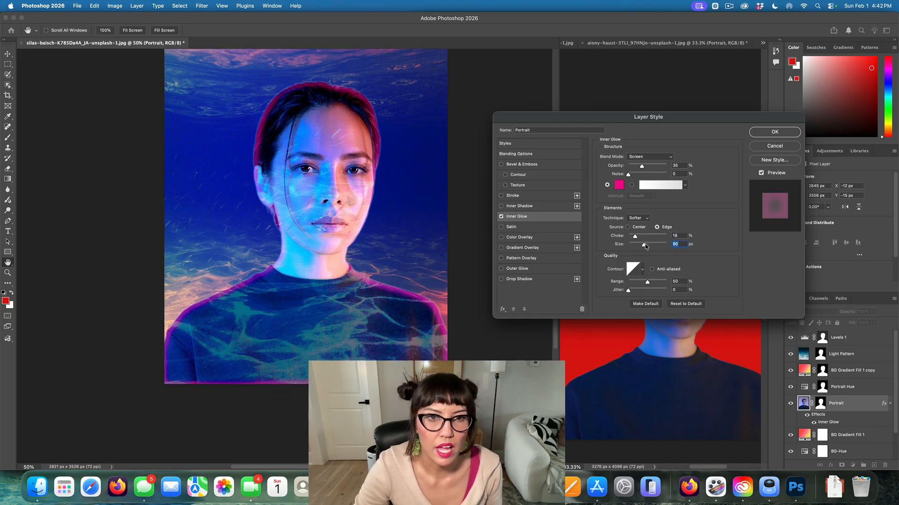
pyautogui.scroll(2, 650, 223)
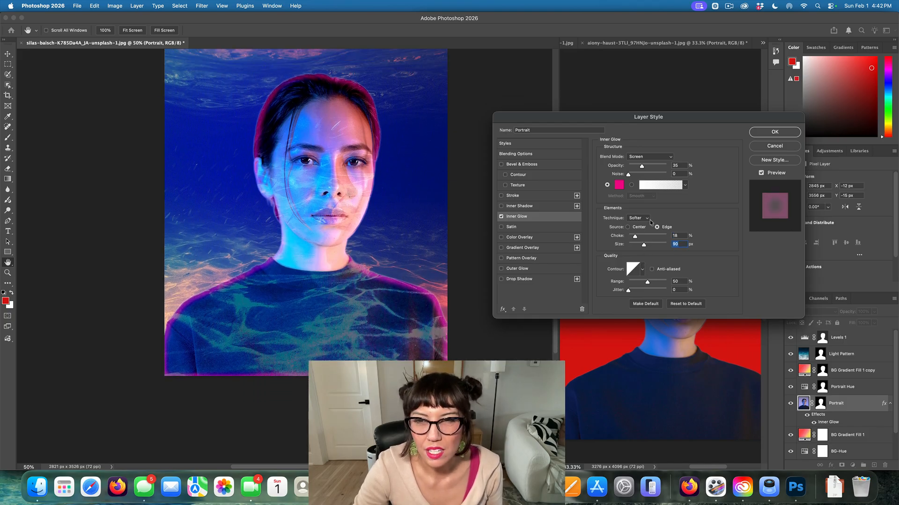
# Recolour the Inner Glow dark blue #06156f and set its noise to 23% and choke to 27%.
pyautogui.click(618, 186)
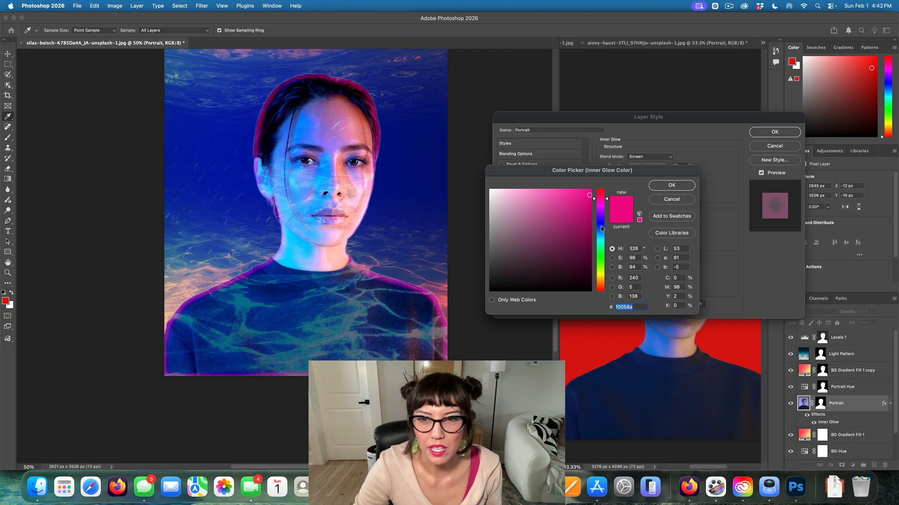
pyautogui.click(602, 229)
pyautogui.click(586, 197)
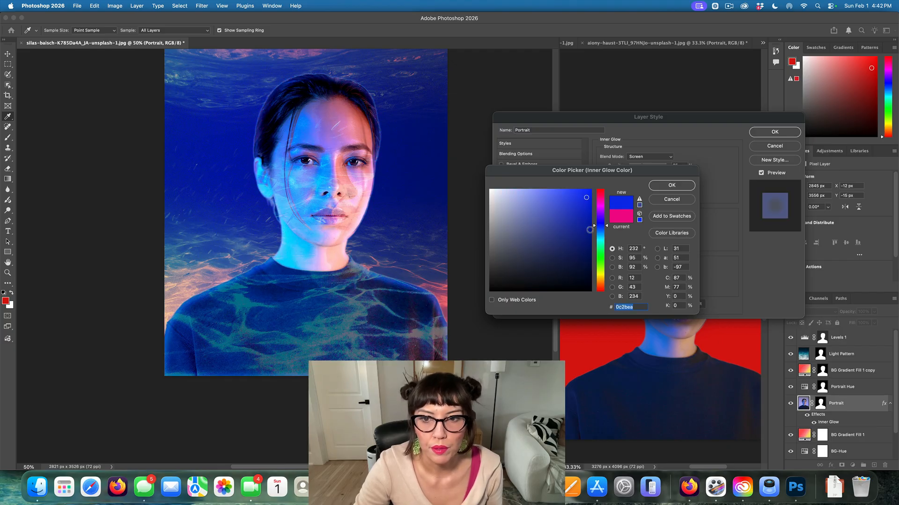
pyautogui.moveTo(590, 230)
pyautogui.mouseDown()
pyautogui.moveTo(588, 266)
pyautogui.moveTo(586, 247)
pyautogui.mouseUp()
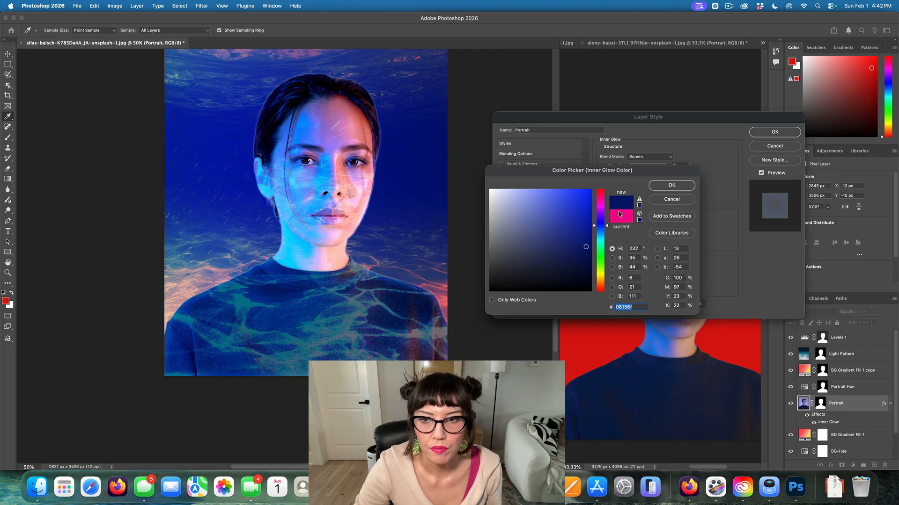
pyautogui.click(663, 186)
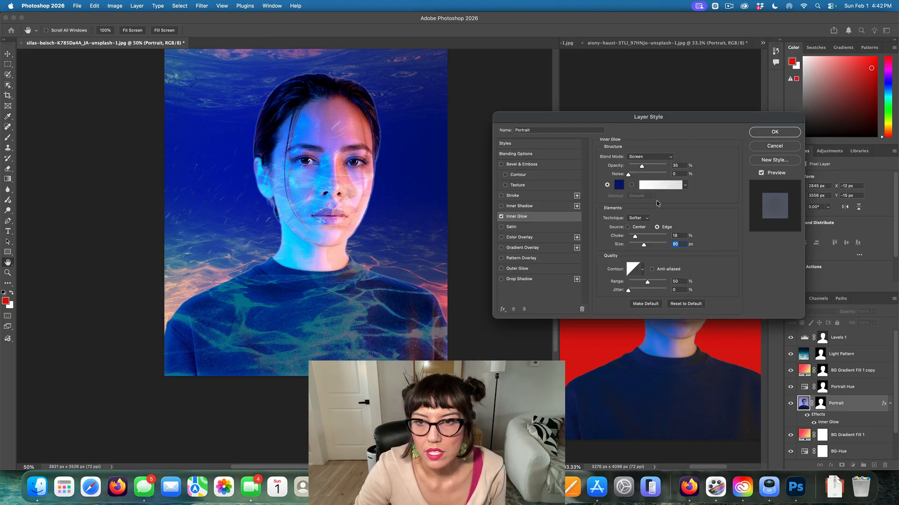
pyautogui.moveTo(630, 176); pyautogui.dragTo(637, 176)
pyautogui.moveTo(635, 237); pyautogui.dragTo(638, 236)
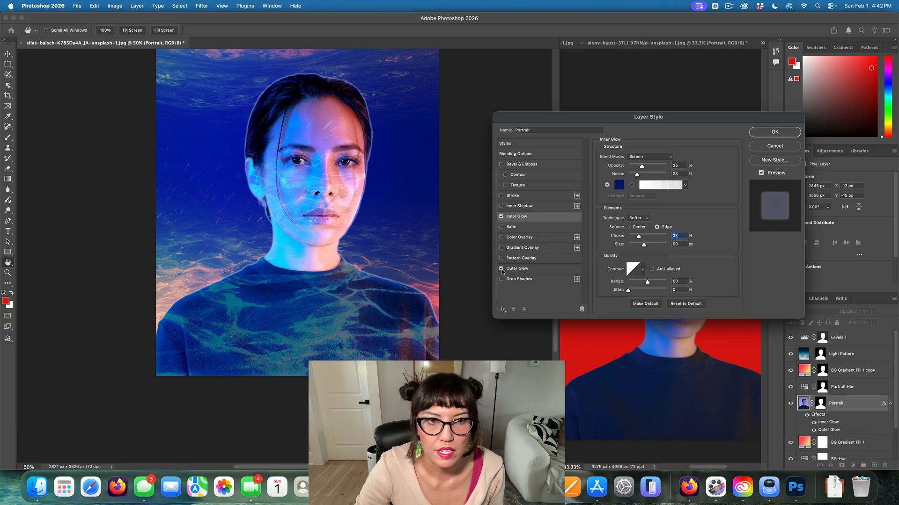
# Add an Outer Glow to the Portrait layer and give it a very dark navy blue colour.
pyautogui.click(522, 270)
pyautogui.click(620, 183)
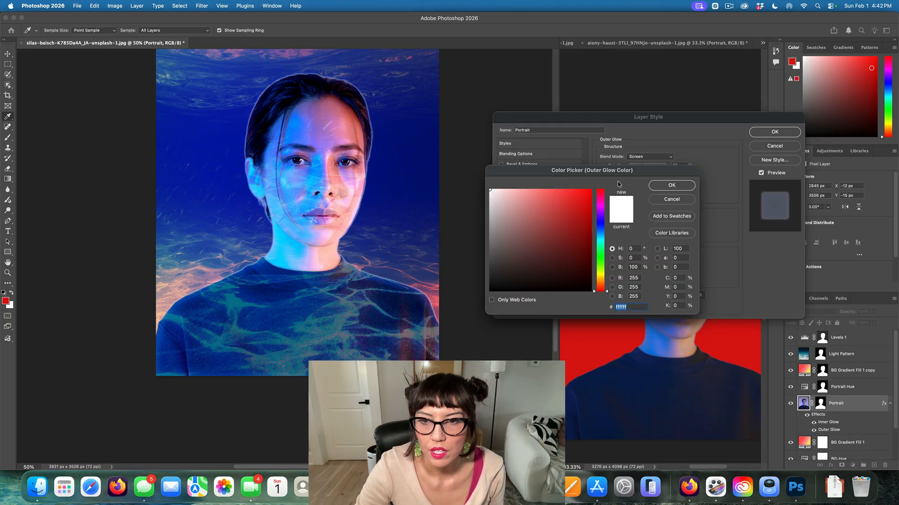
pyautogui.click(600, 223)
pyautogui.moveTo(587, 242); pyautogui.dragTo(579, 266)
pyautogui.click(671, 186)
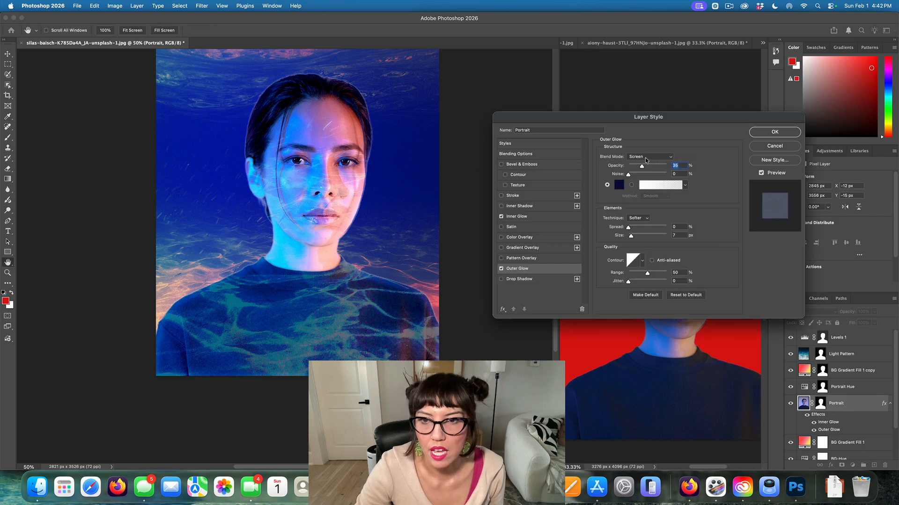
# Set the Outer Glow to Darken blending at 69% opacity, and briefly toggle Color Overlay on and off.
pyautogui.click(648, 157)
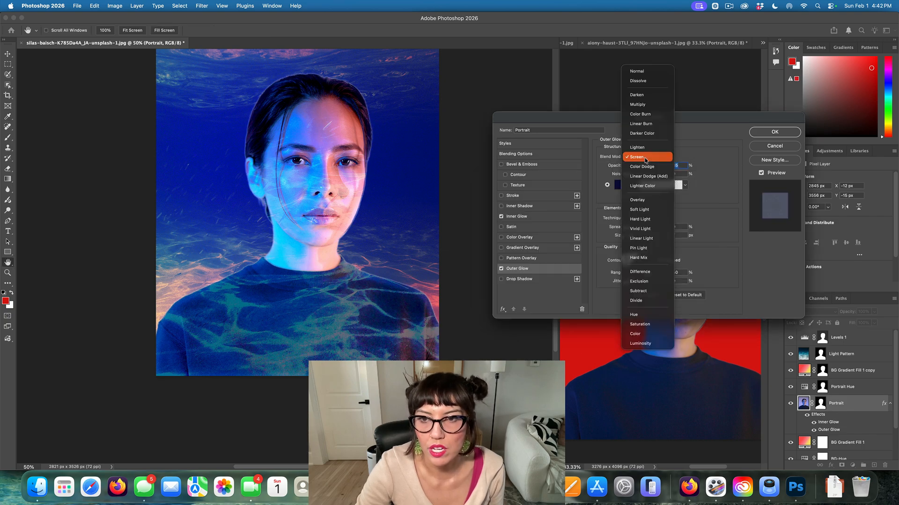
pyautogui.click(648, 97)
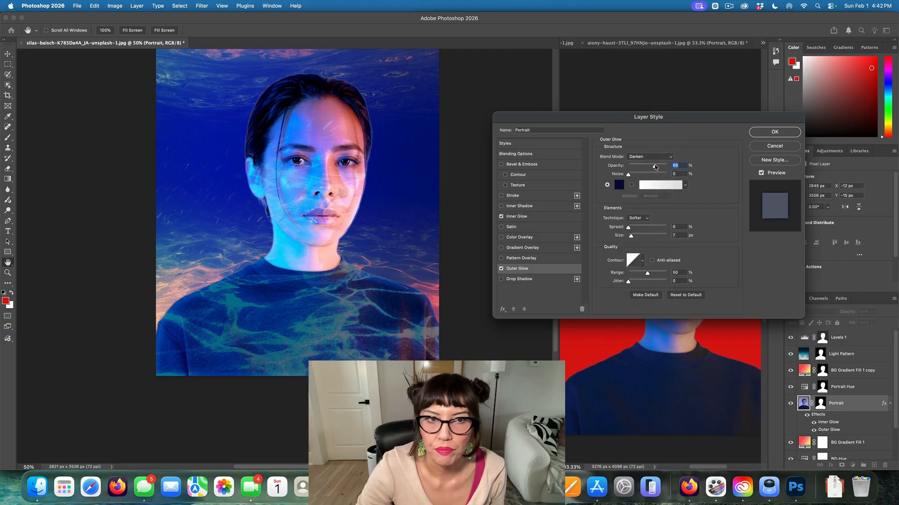
pyautogui.moveTo(628, 228)
pyautogui.mouseDown()
pyautogui.moveTo(639, 228)
pyautogui.moveTo(629, 234)
pyautogui.mouseUp()
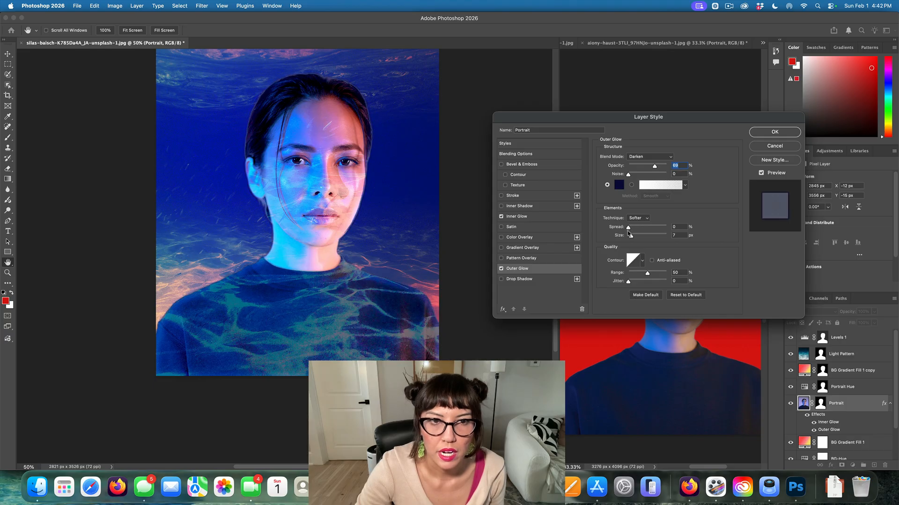
pyautogui.scroll(-1, 637, 235)
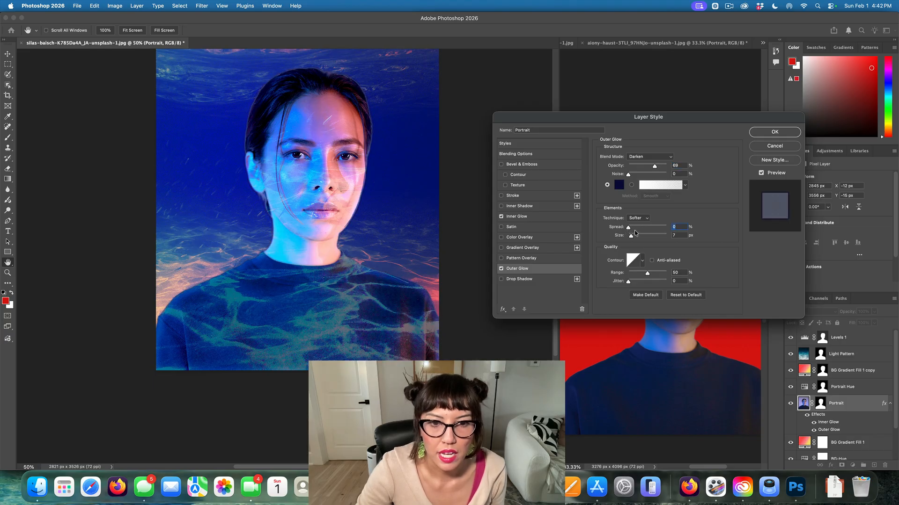
pyautogui.click(501, 239)
pyautogui.click(501, 238)
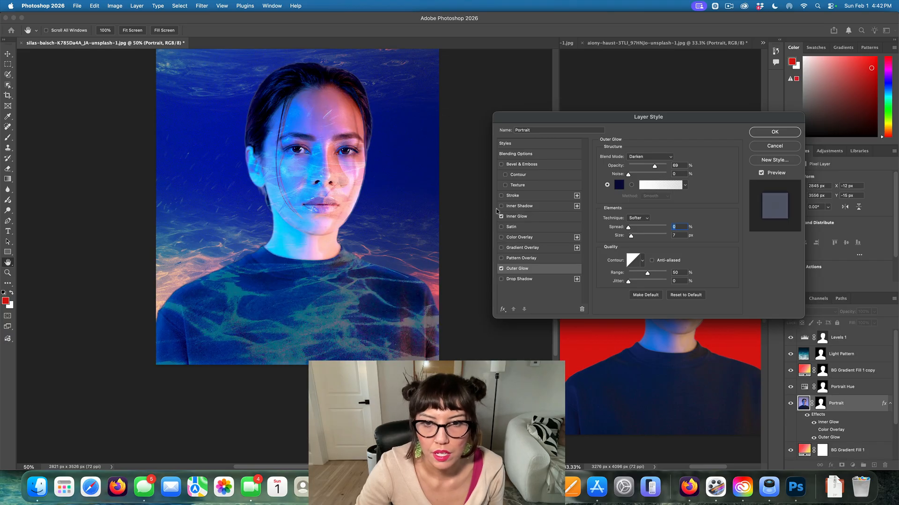
# Add a dark blue Drop Shadow to the Portrait layer with 90% opacity and 17 px distance.
pyautogui.click(501, 280)
pyautogui.click(520, 279)
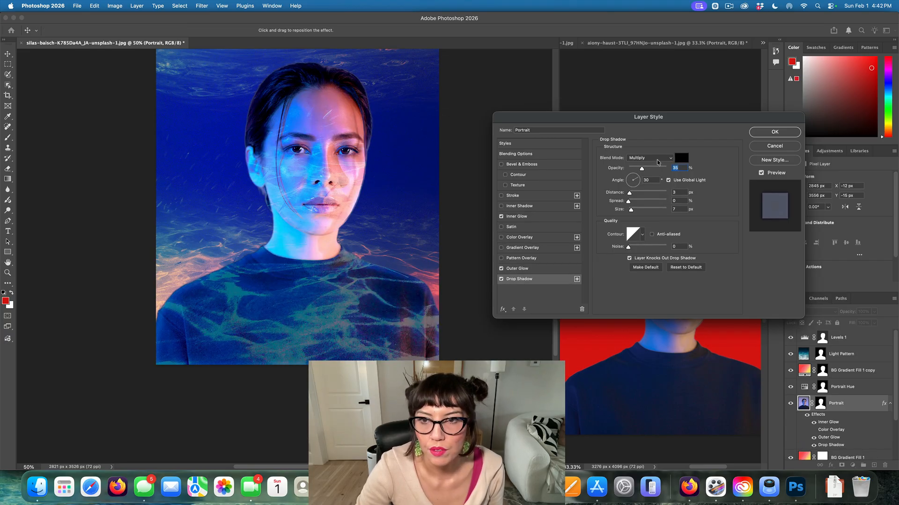
pyautogui.click(682, 158)
pyautogui.click(602, 223)
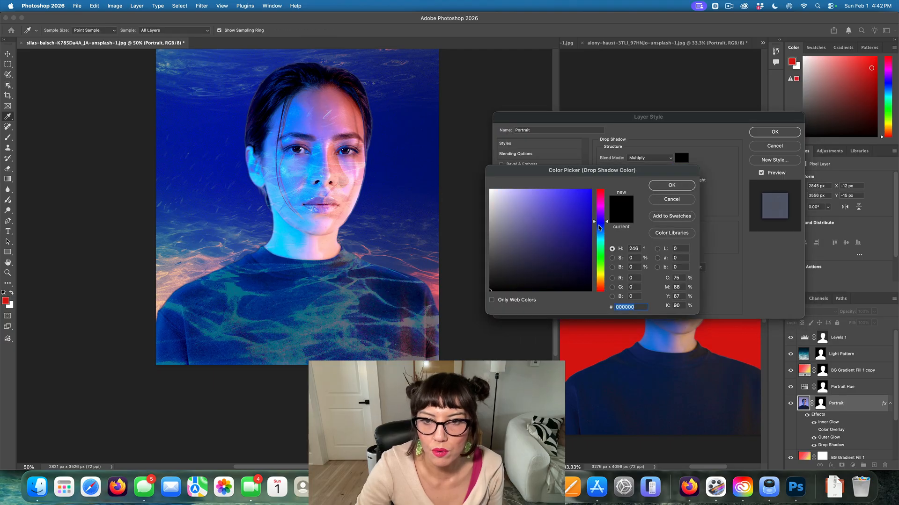
pyautogui.click(585, 267)
pyautogui.press('Return')
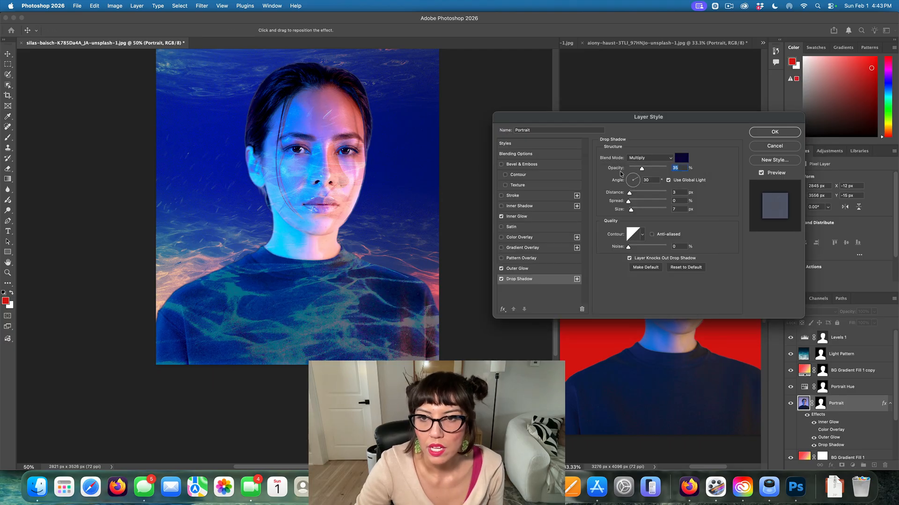
pyautogui.moveTo(641, 168); pyautogui.dragTo(659, 169)
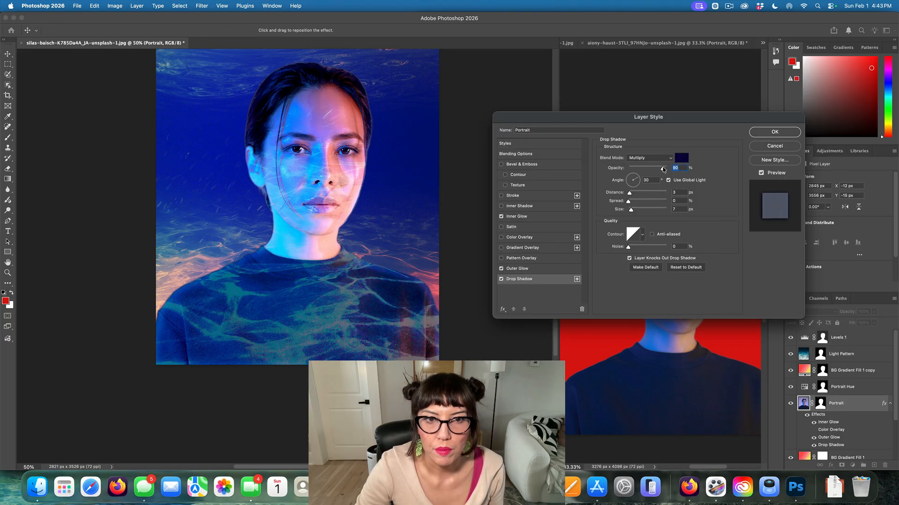
pyautogui.moveTo(632, 196); pyautogui.dragTo(636, 197)
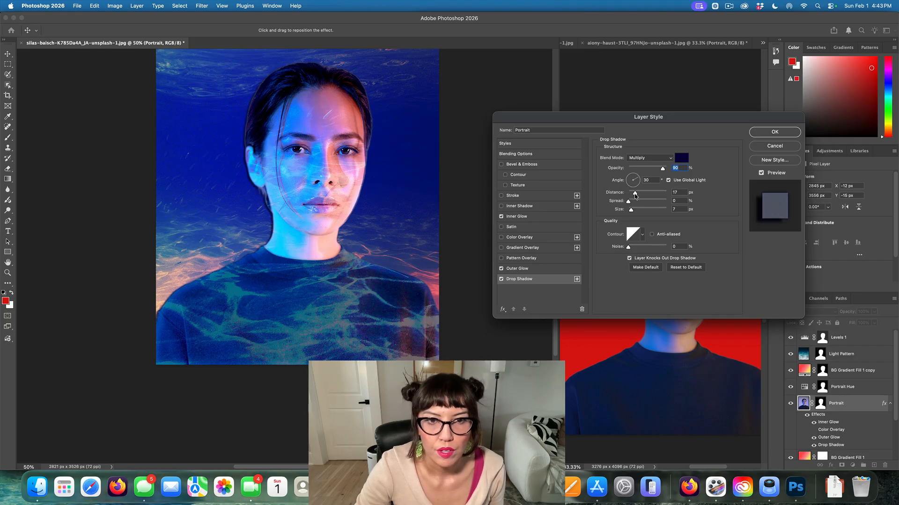
# Add a Stroke around the portrait and colour it deep blue #160bac.
pyautogui.click(501, 196)
pyautogui.click(518, 197)
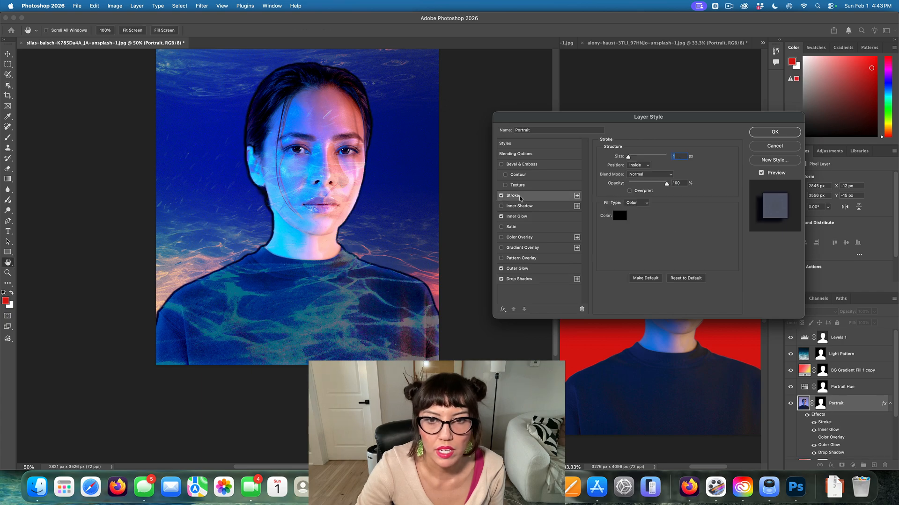
pyautogui.click(621, 218)
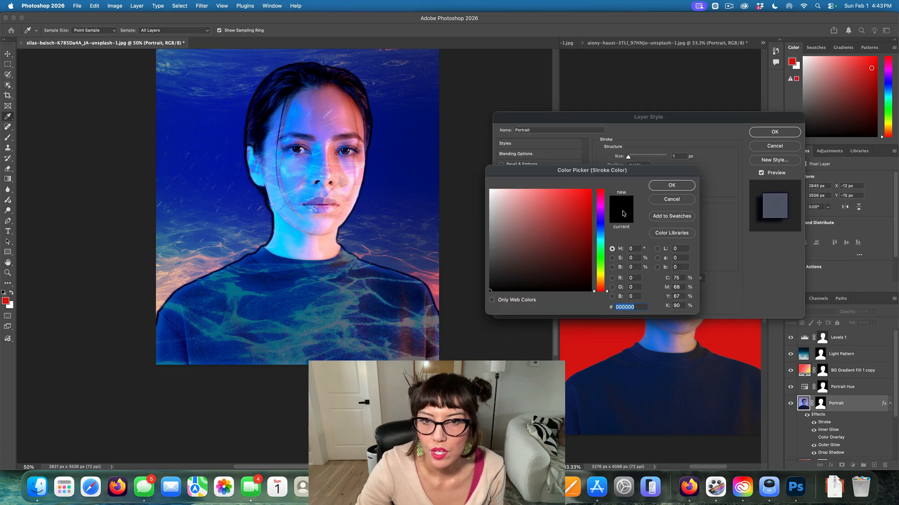
pyautogui.click(601, 223)
pyautogui.click(584, 237)
pyautogui.moveTo(583, 237); pyautogui.dragTo(585, 223)
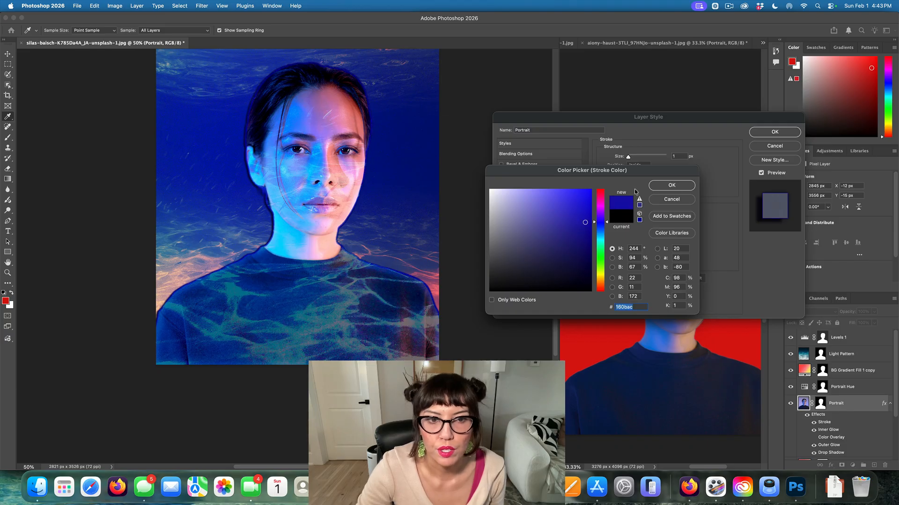
pyautogui.click(666, 187)
# Reduce the Portrait's Drop Shadow opacity to 0%.
pyautogui.click(539, 217)
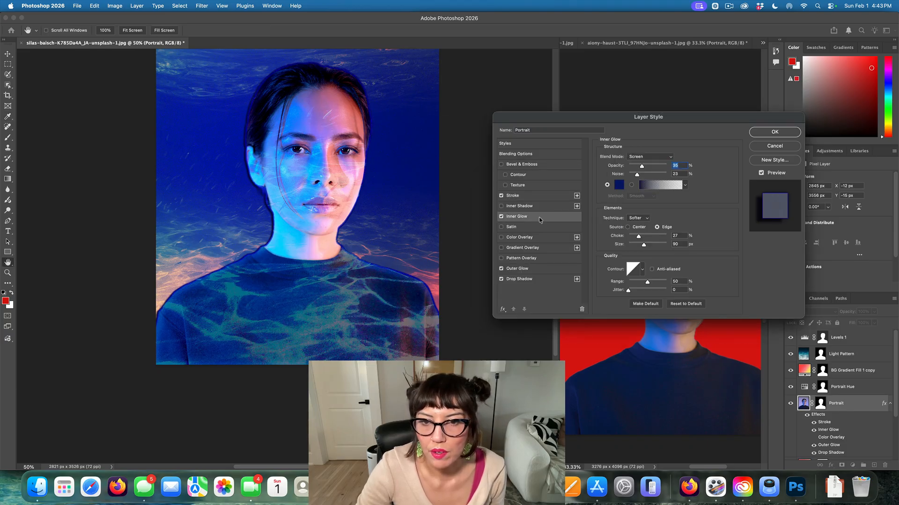
pyautogui.click(549, 280)
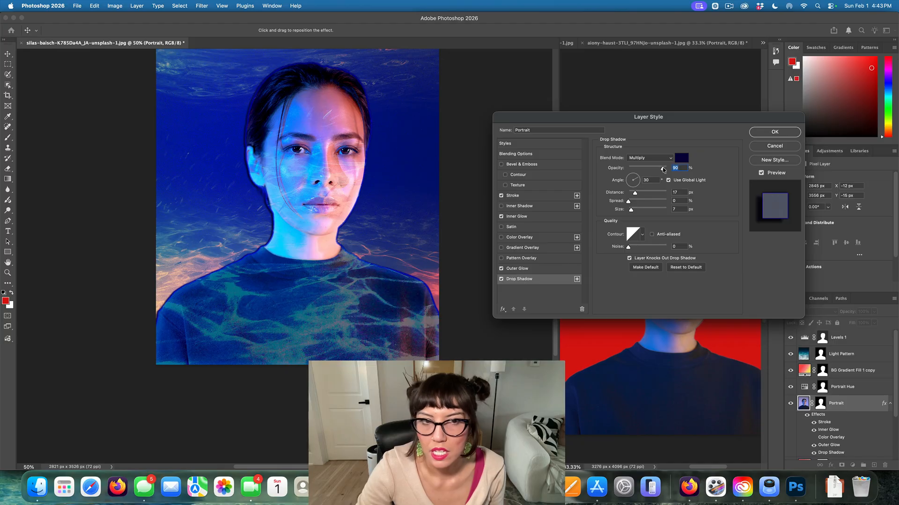
pyautogui.moveTo(663, 169); pyautogui.dragTo(626, 174)
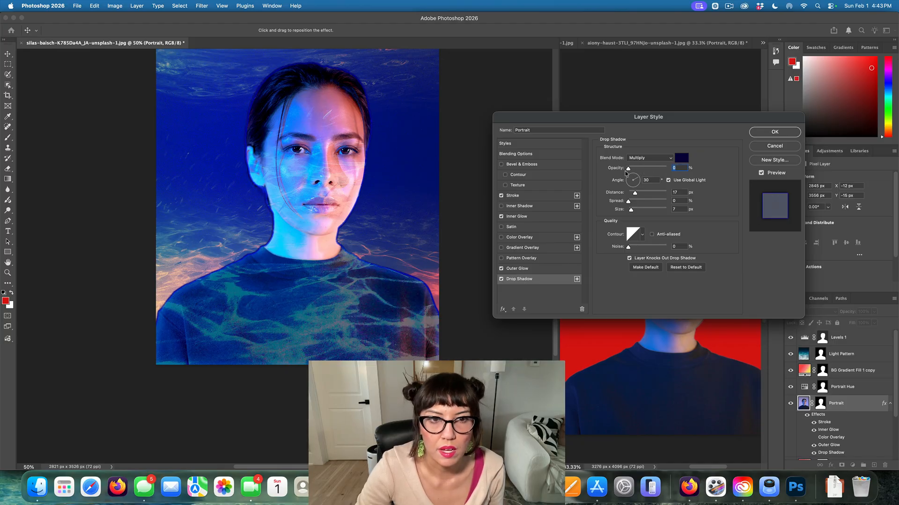
# Toggle the Inner Glow and Stroke effects to compare the portrait's edge with and without them.
pyautogui.click(501, 217)
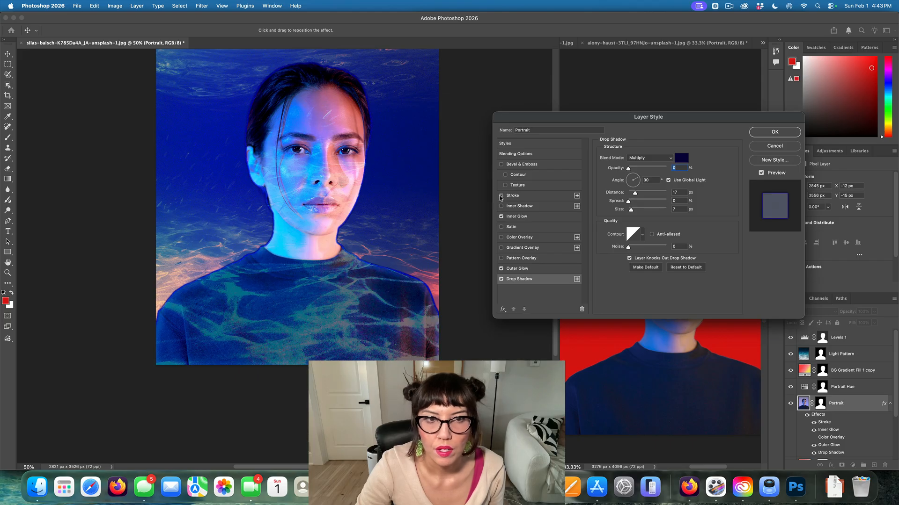
pyautogui.click(500, 196)
pyautogui.click(500, 197)
# Turn the Portrait's Stroke back on, positioned at Center with a size of 1 px.
pyautogui.click(512, 196)
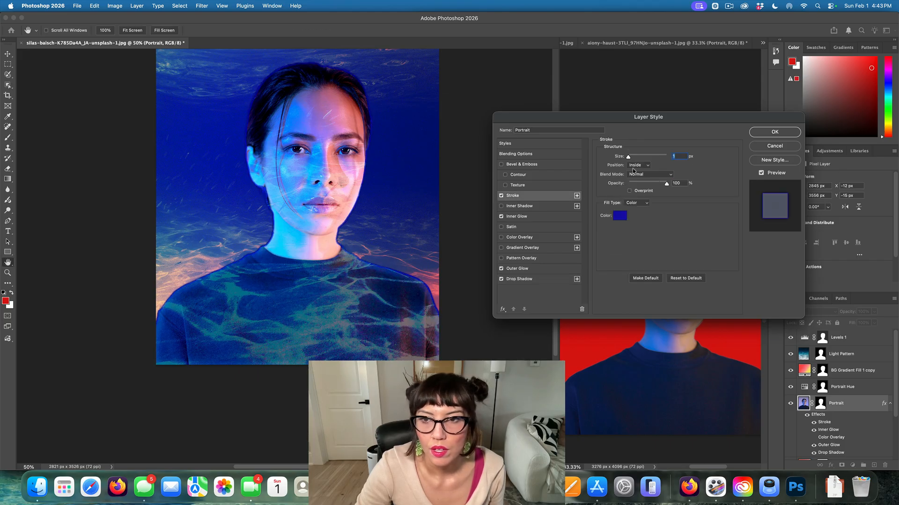
pyautogui.click(648, 166)
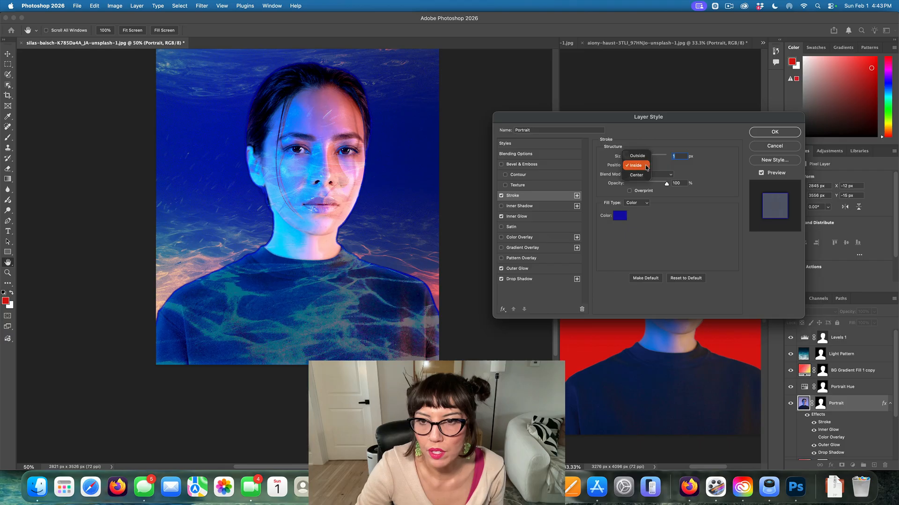
pyautogui.click(637, 156)
pyautogui.click(645, 158)
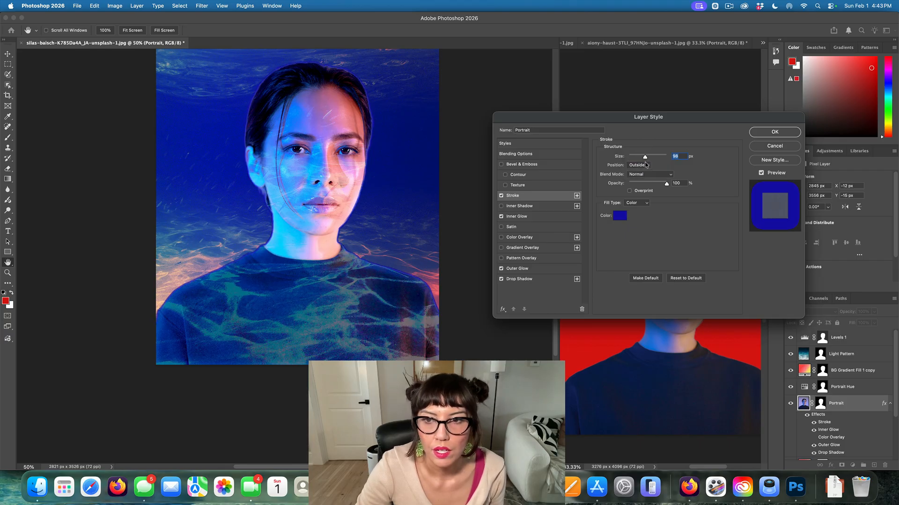
pyautogui.click(646, 165)
pyautogui.click(637, 184)
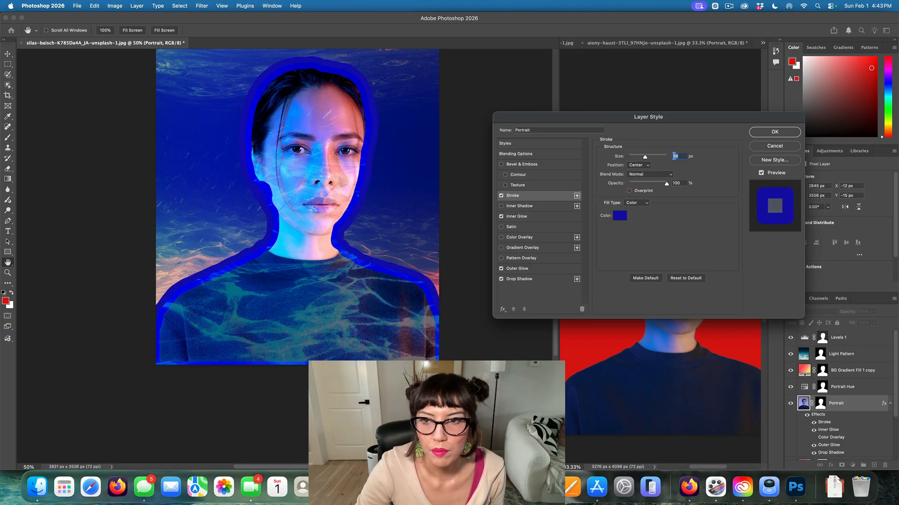
pyautogui.write('1')
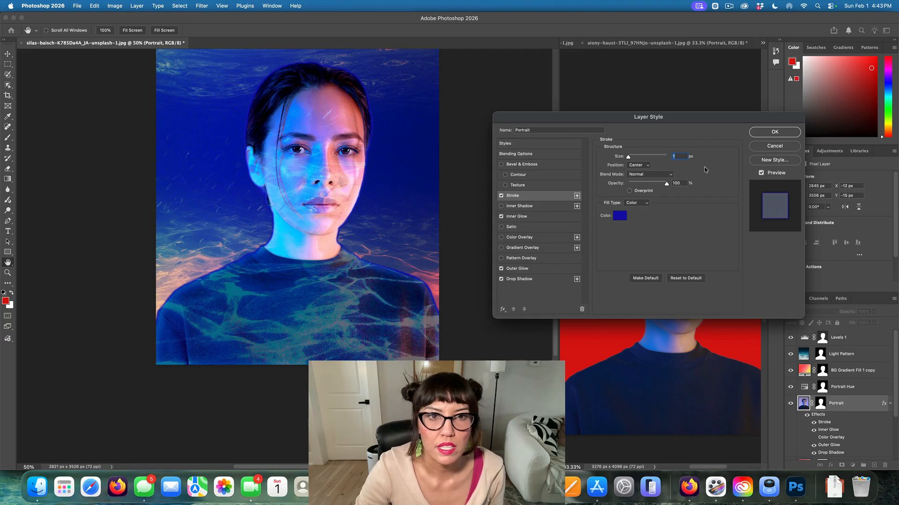
# Recolour the Portrait's Stroke to dark blue #1731a0 and apply the layer style.
pyautogui.click(619, 217)
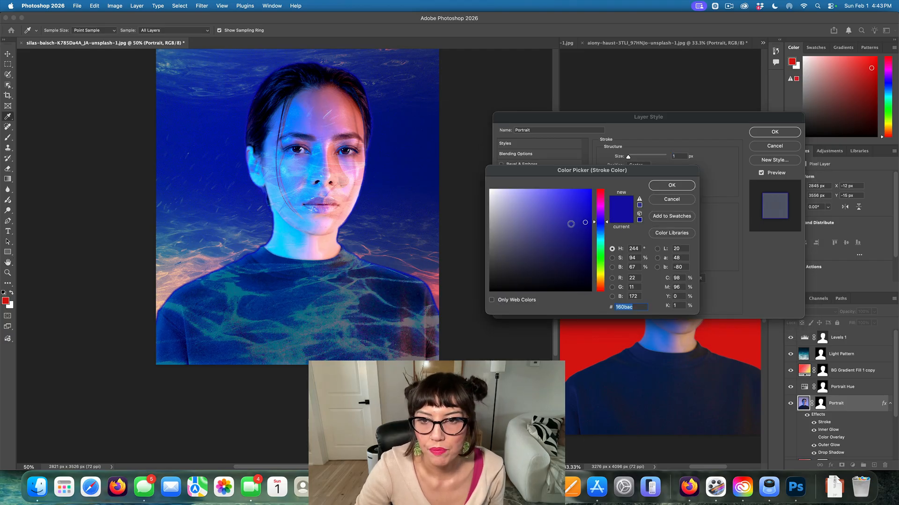
pyautogui.click(569, 229)
pyautogui.click(569, 263)
pyautogui.moveTo(569, 263); pyautogui.dragTo(577, 222)
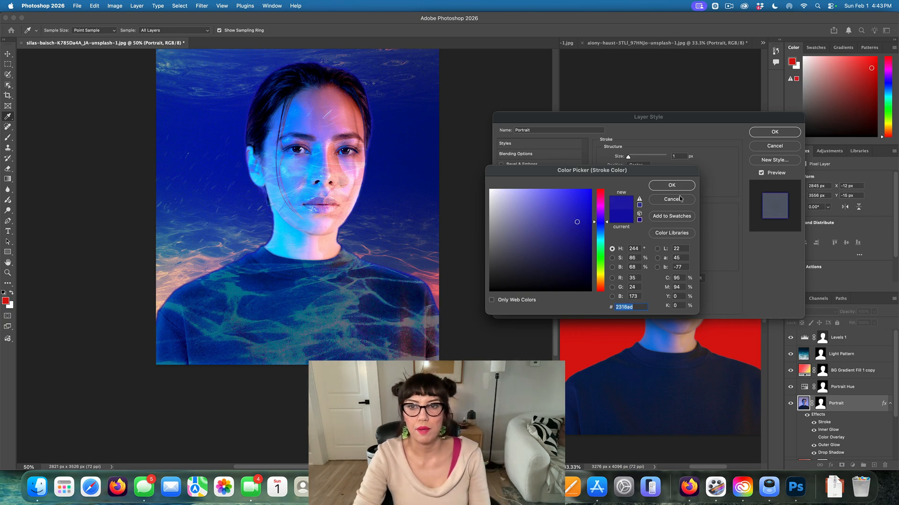
pyautogui.click(557, 220)
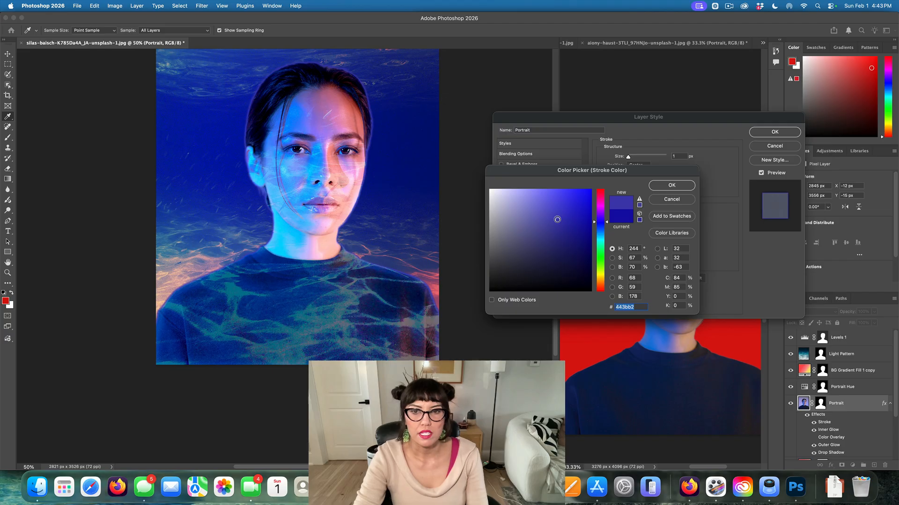
pyautogui.click(605, 227)
pyautogui.click(577, 227)
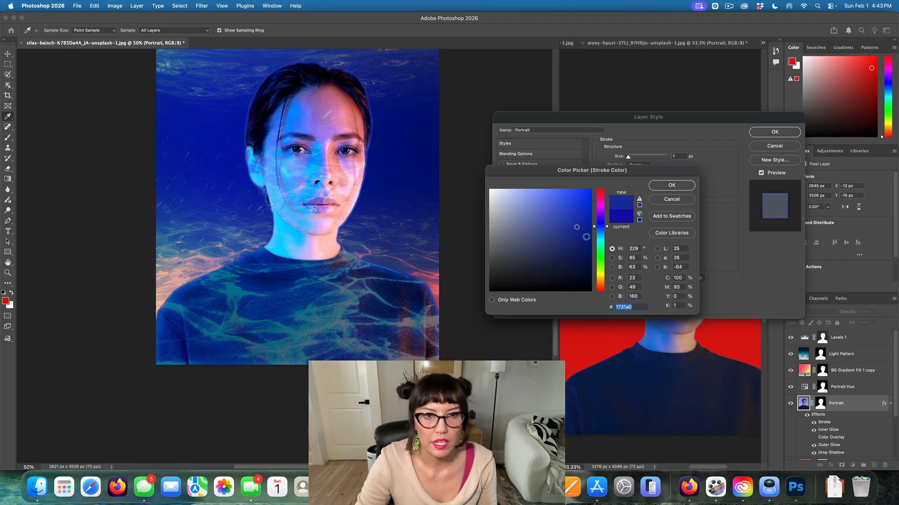
pyautogui.click(692, 186)
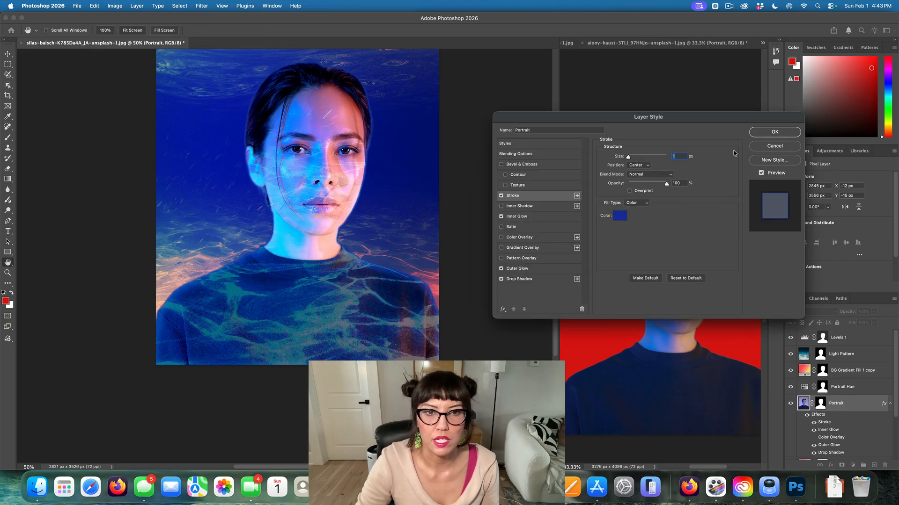
pyautogui.click(764, 135)
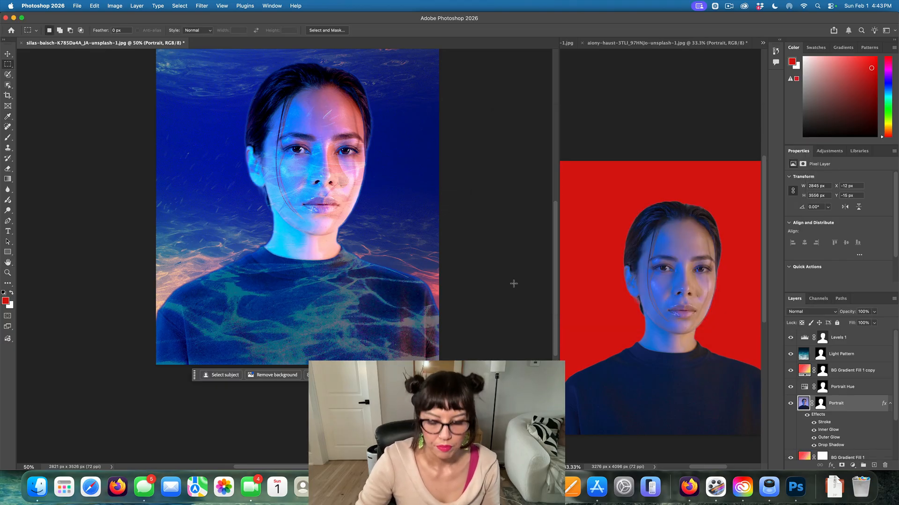
# Compare the composite with and without the BG Gradient Fill 1 and BG-Gradient Map layers.
pyautogui.press('super+minus')
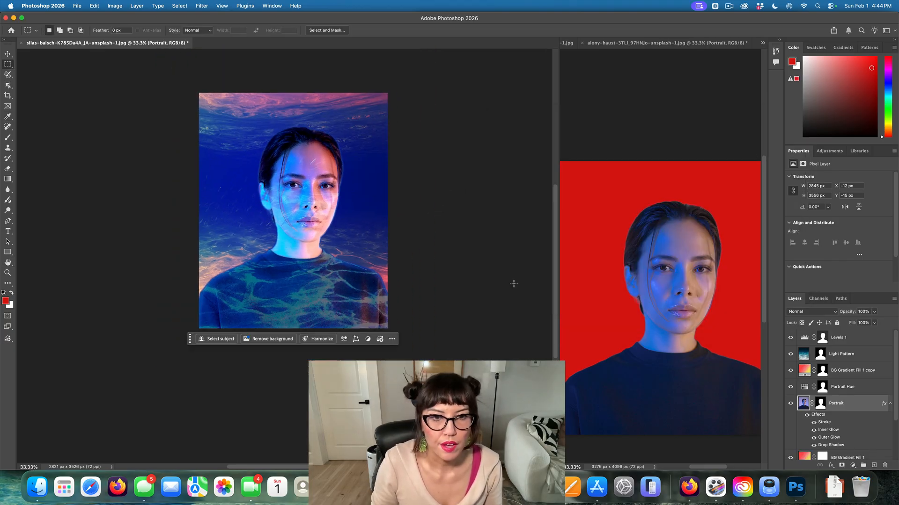
pyautogui.press('super+minus')
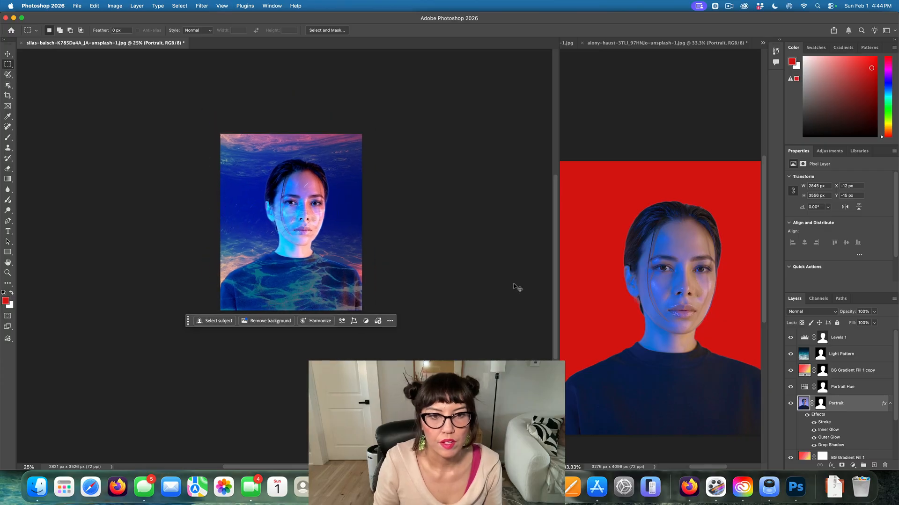
pyautogui.press('super+equal')
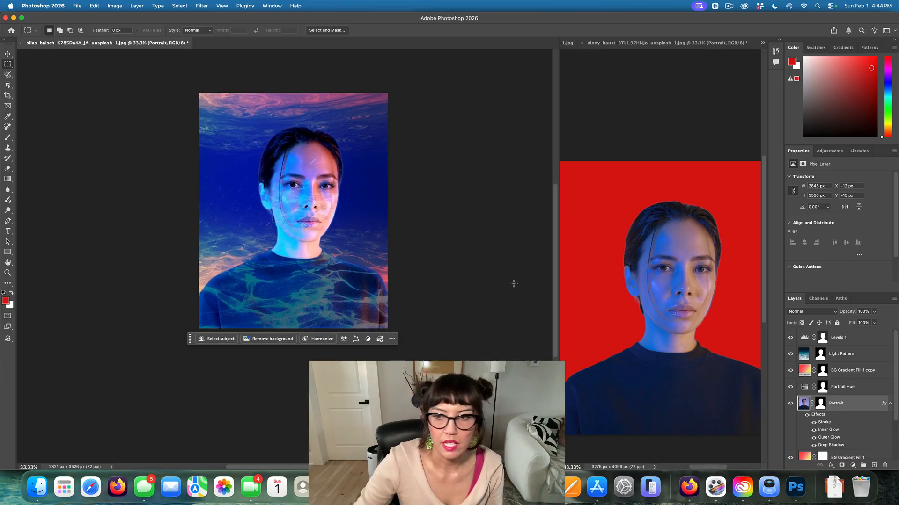
pyautogui.hscroll(-10, 513, 283)
pyautogui.hscroll(10, 511, 258)
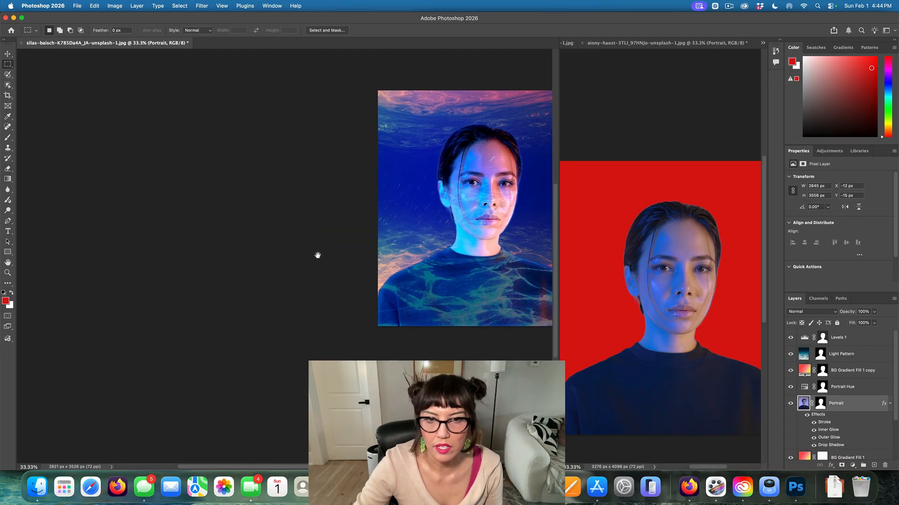
pyautogui.scroll(-3, 836, 388)
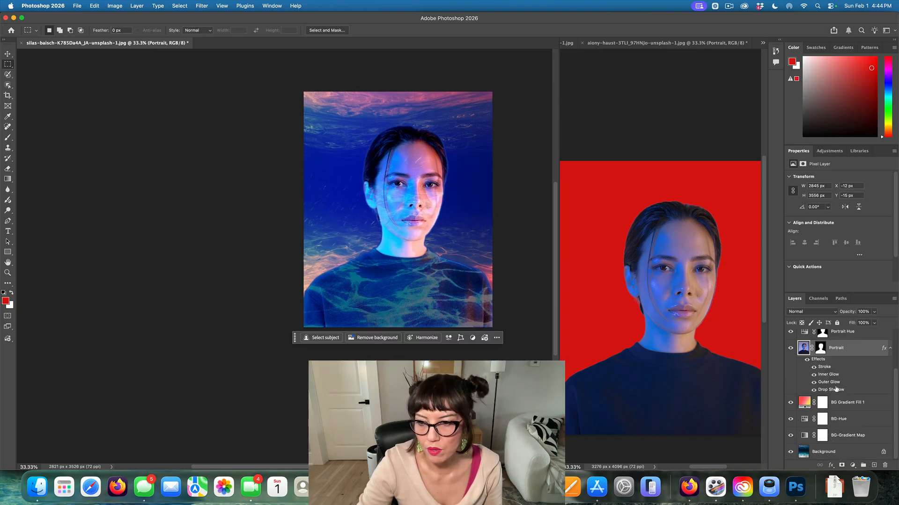
pyautogui.click(791, 403)
pyautogui.click(790, 404)
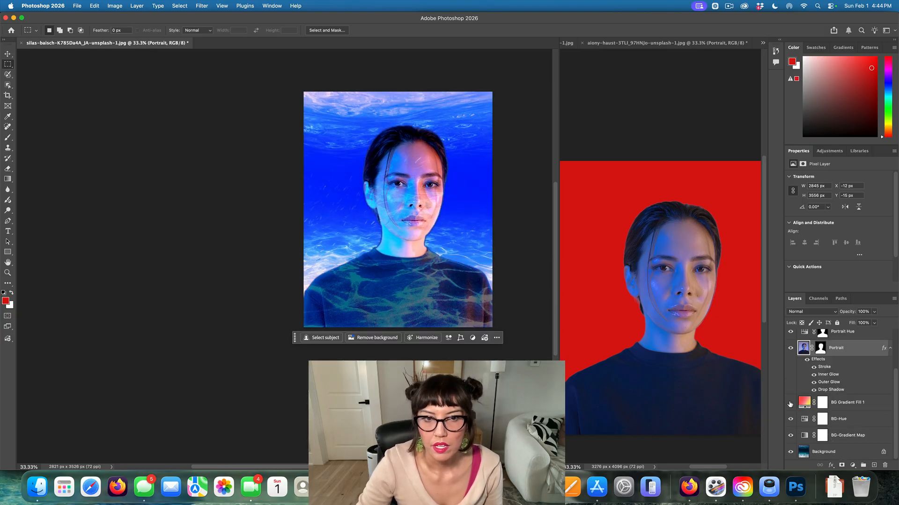
pyautogui.click(790, 436)
pyautogui.click(790, 435)
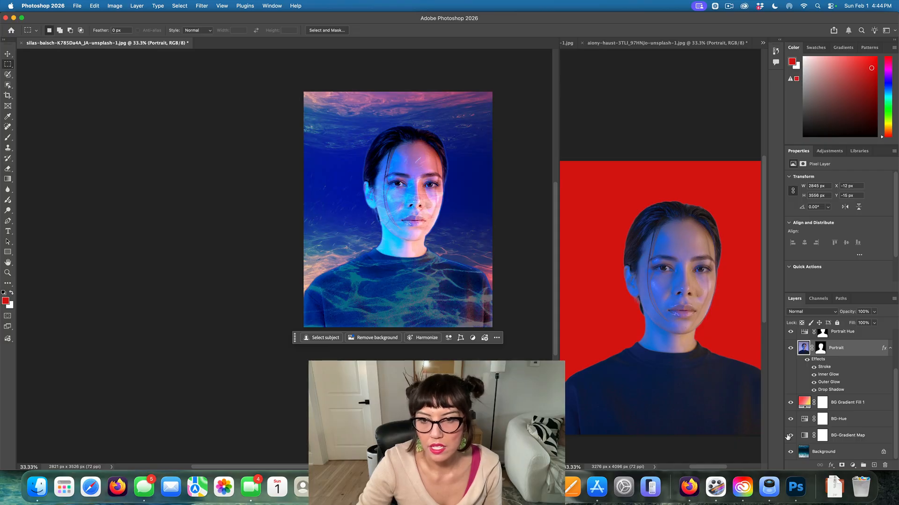
# Set the BG-Gradient Map layer's blend mode to Overlay.
pyautogui.click(851, 437)
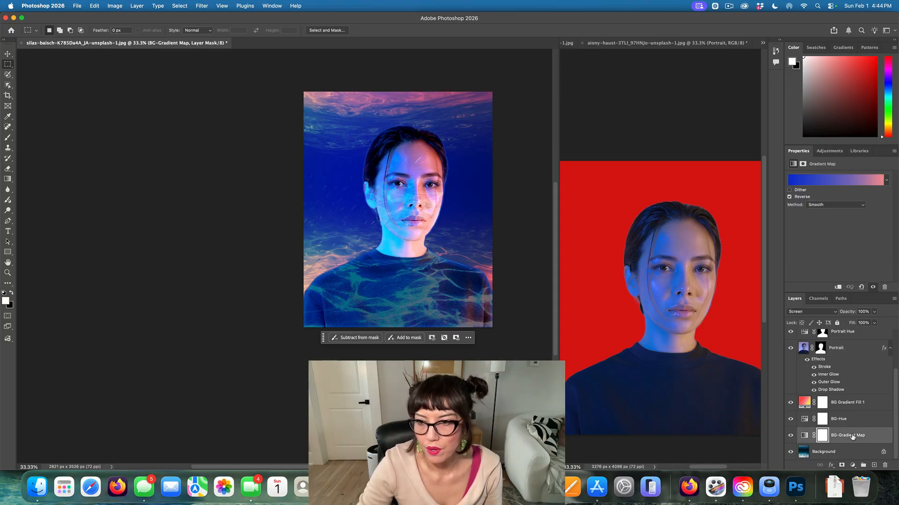
pyautogui.click(810, 312)
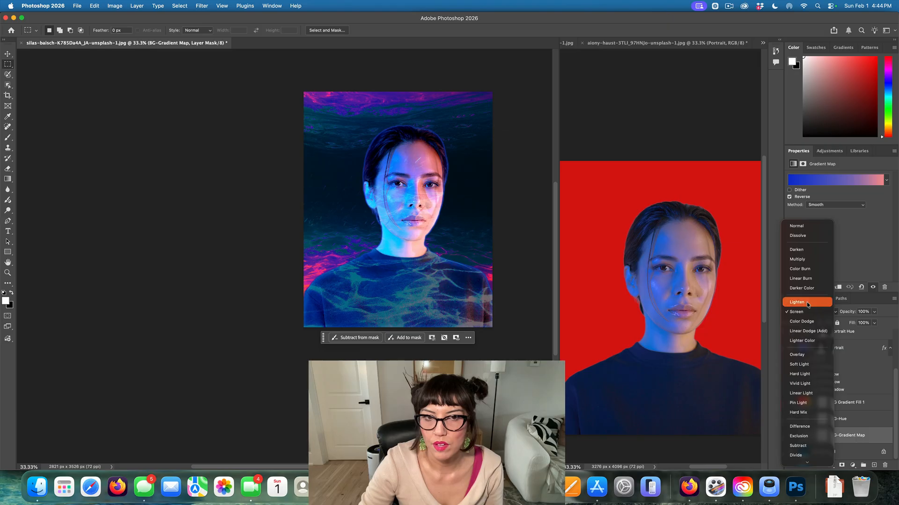
pyautogui.click(800, 356)
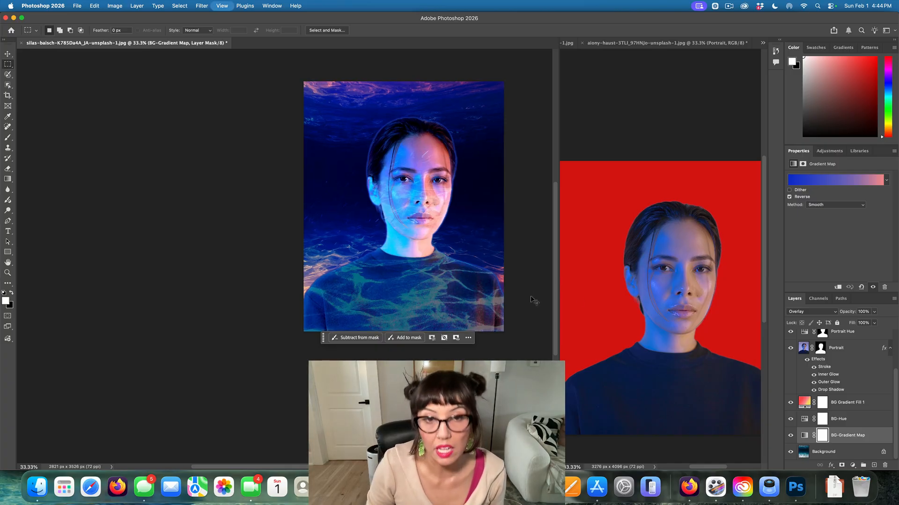
pyautogui.press('super+equal')
pyautogui.moveTo(526, 281); pyautogui.dragTo(454, 325)
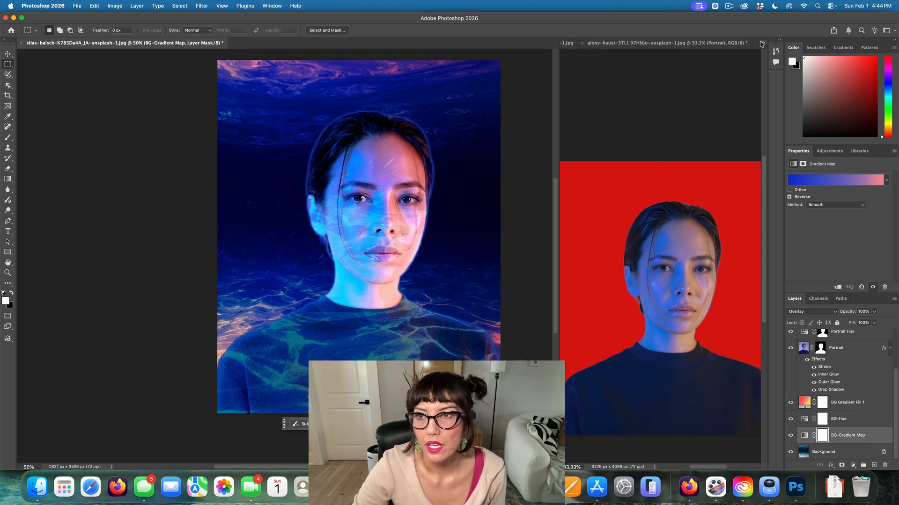
# Bring up the pink dive mask image beside the composite and select the mask with Select Subject.
pyautogui.click(760, 43)
pyautogui.click(790, 54)
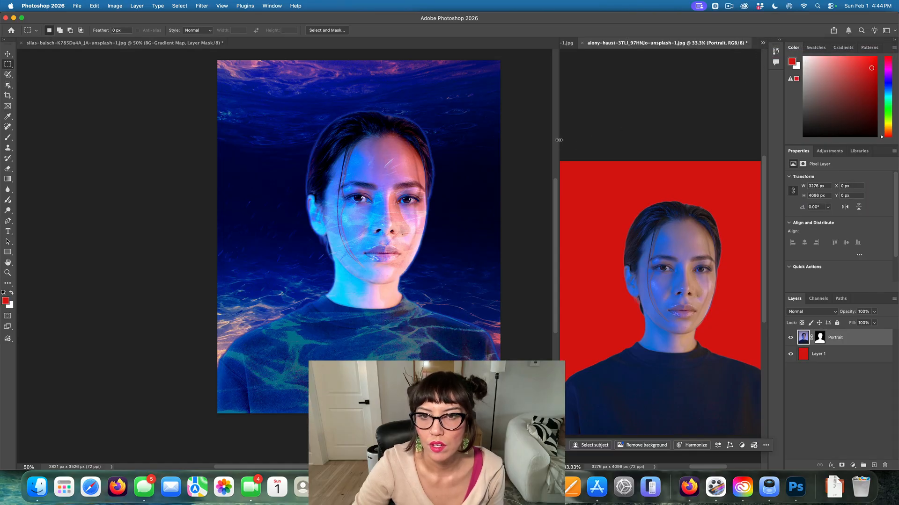
pyautogui.moveTo(558, 140); pyautogui.dragTo(408, 131)
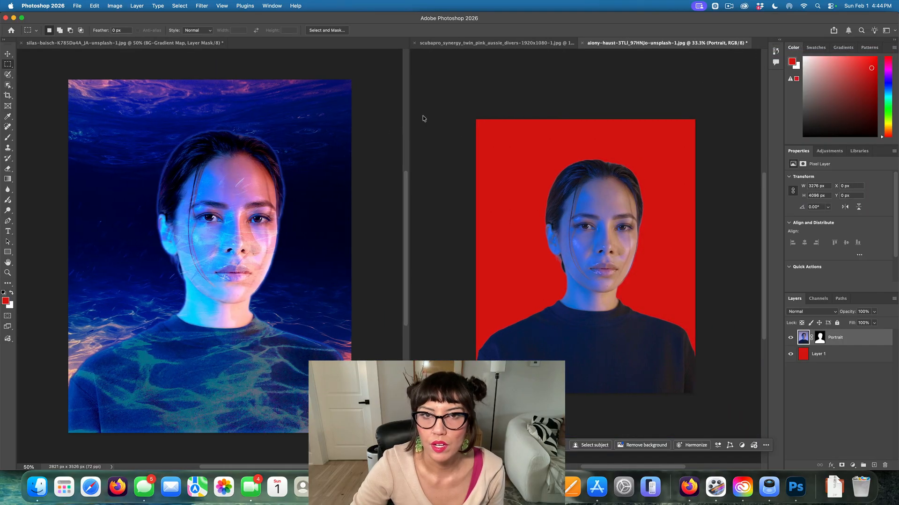
pyautogui.click(433, 44)
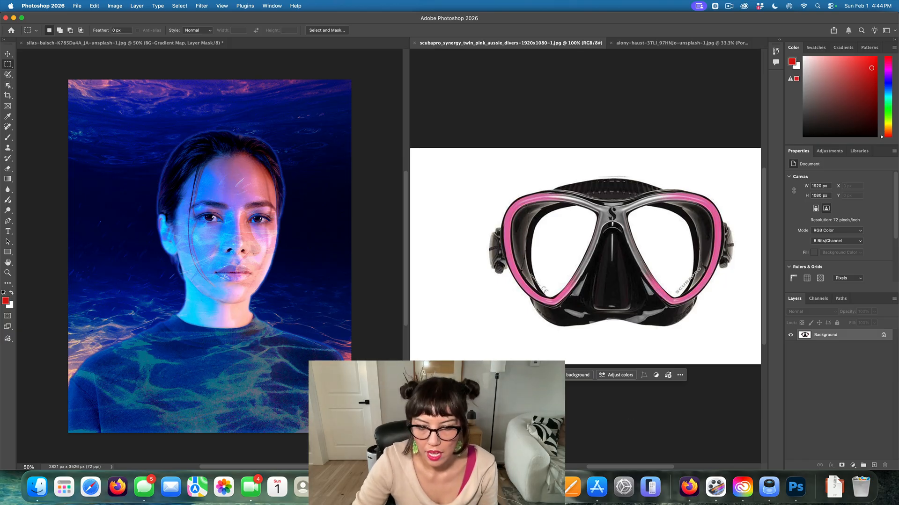
pyautogui.click(514, 374)
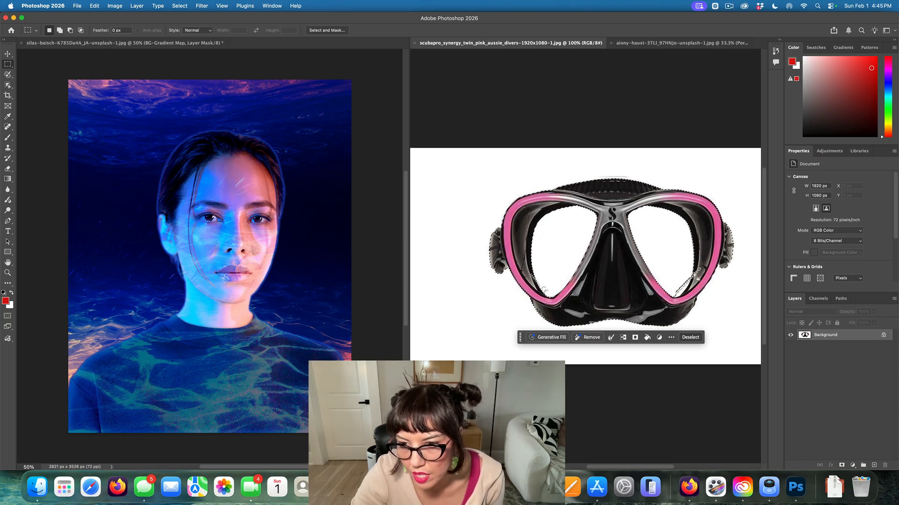
# Add a small patch around the lettering at the right lens's lower corner to the mask selection using the Polygonal Lasso.
pyautogui.click(8, 75)
pyautogui.click(37, 81)
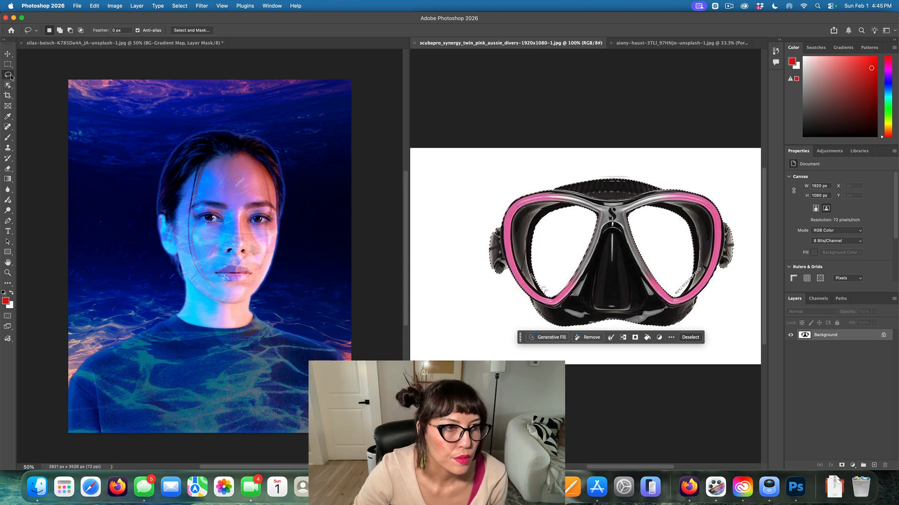
pyautogui.click(8, 76)
pyautogui.click(40, 90)
pyautogui.scroll(1, 747, 291)
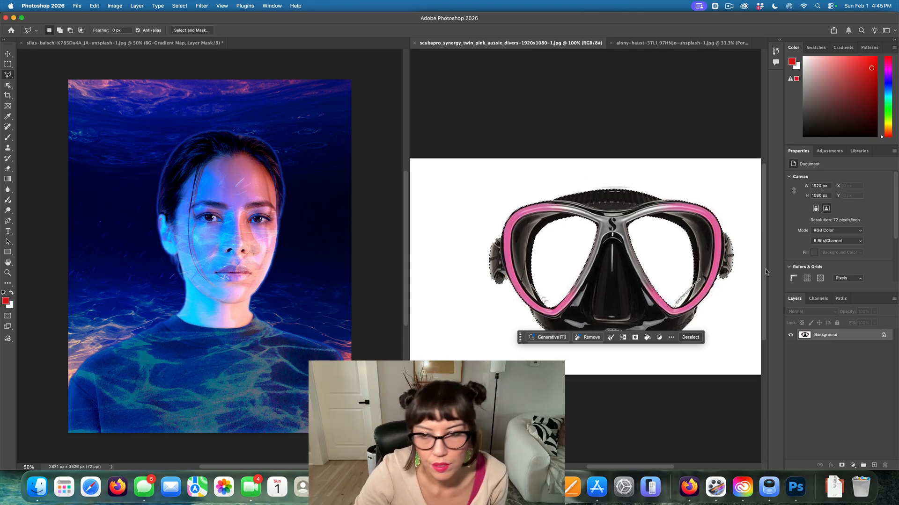
pyautogui.keyDown('shift'); pyautogui.click(675, 308); pyautogui.keyUp('shift')
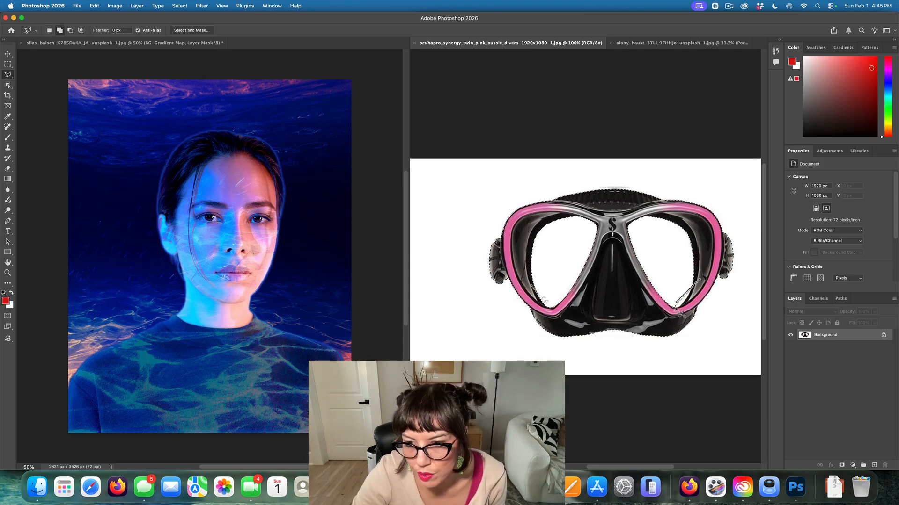
pyautogui.click(686, 301)
pyautogui.doubleClick(676, 293)
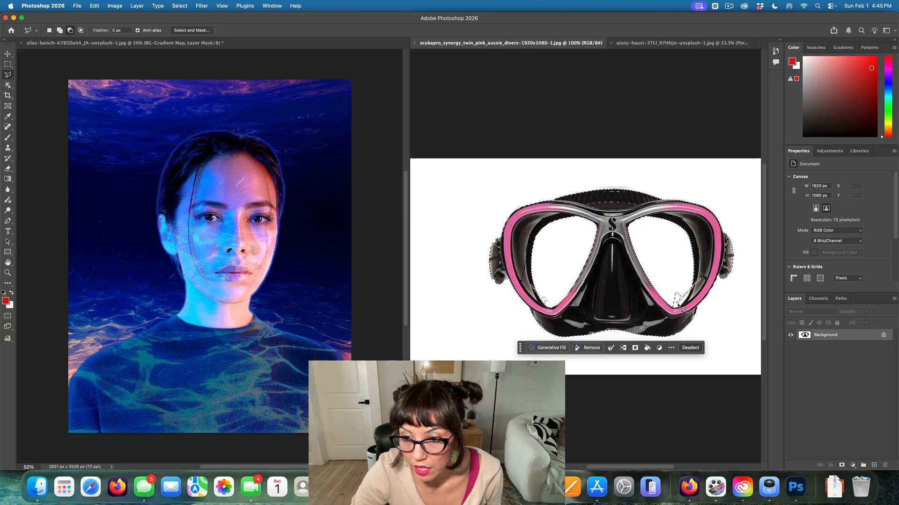
# Subtract the lettering and clear area at the right lens's lower corner from the mask selection with the Polygonal Lasso.
pyautogui.keyDown('alt'); pyautogui.click(677, 311); pyautogui.keyUp('alt')
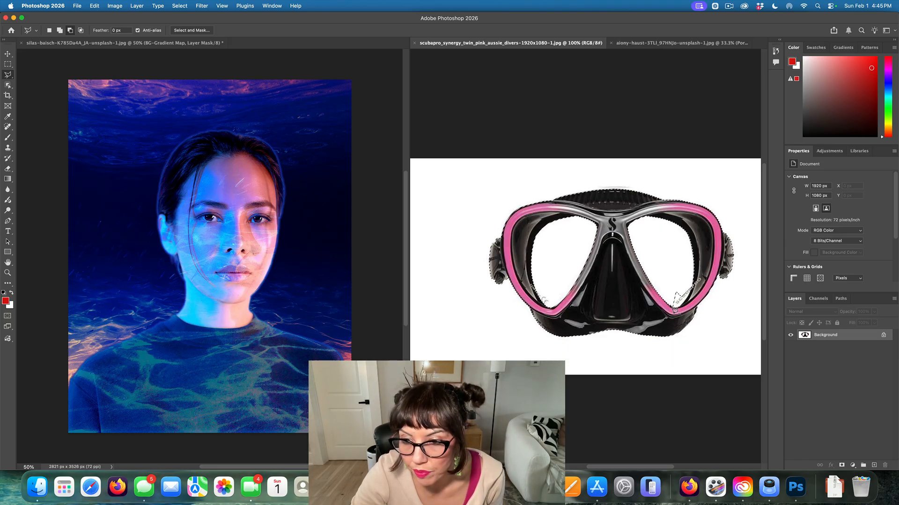
pyautogui.click(678, 308)
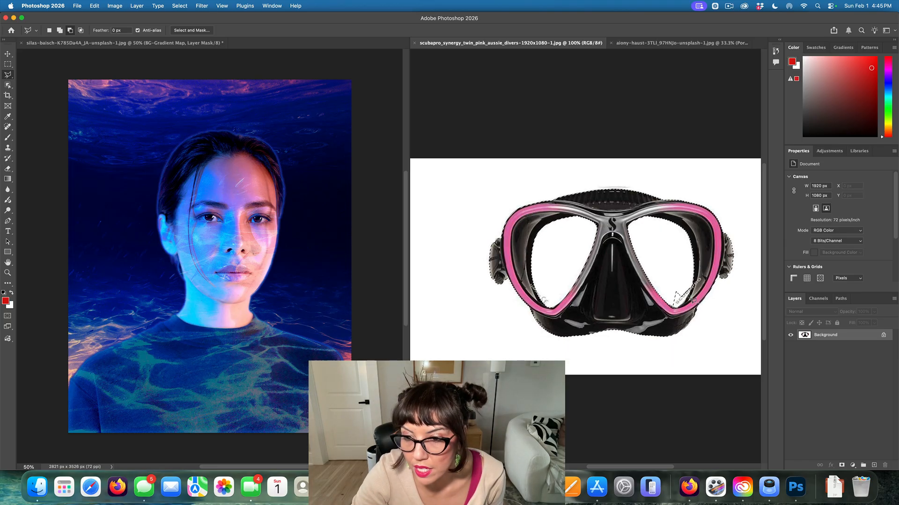
pyautogui.click(689, 295)
pyautogui.click(692, 285)
pyautogui.doubleClick(661, 284)
pyautogui.scroll(5, 661, 284)
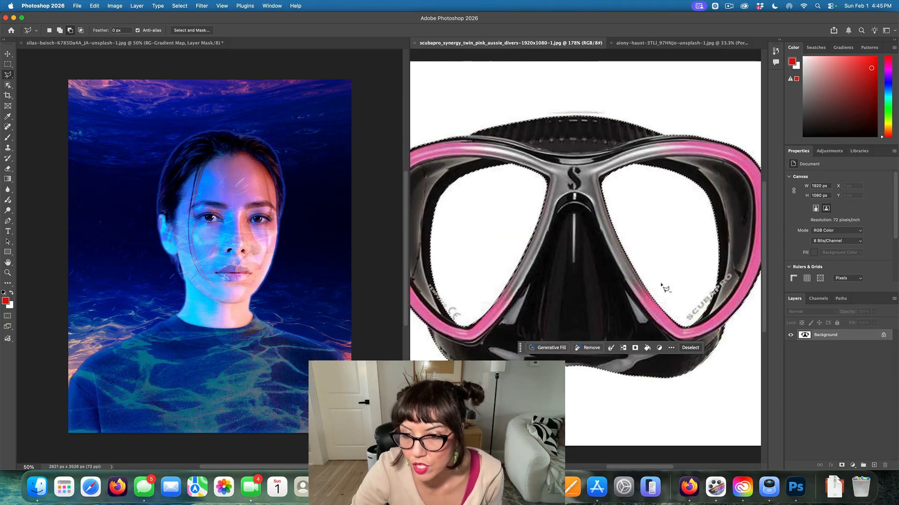
pyautogui.press('super+1')
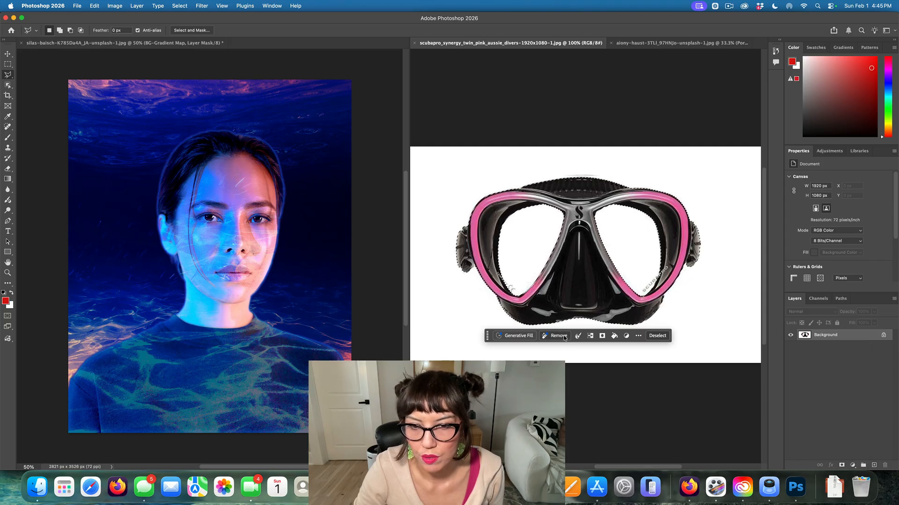
pyautogui.hscroll(2, 50, 83)
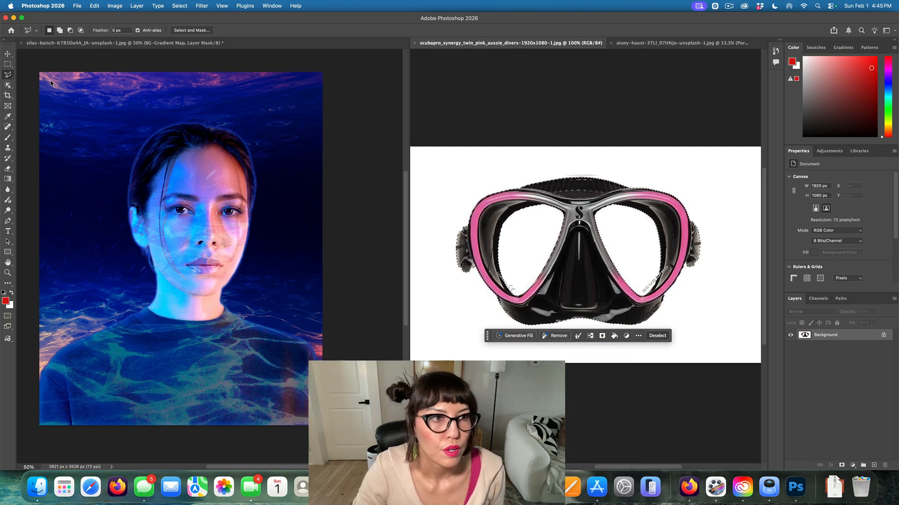
# Duplicate the dive mask image's Background layer and hide the original Background layer.
pyautogui.scroll(-2, 19, 60)
pyautogui.click(8, 54)
pyautogui.hscroll(-2, 567, 358)
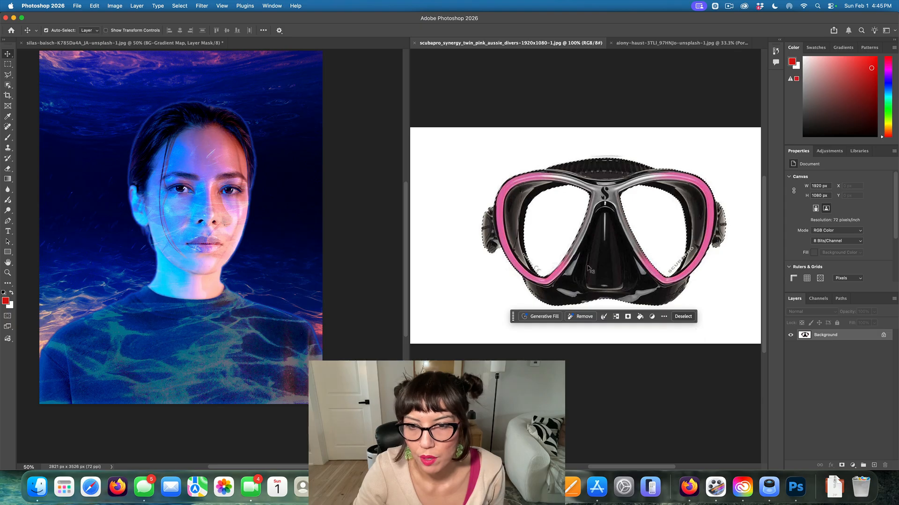
pyautogui.moveTo(872, 335); pyautogui.dragTo(878, 464)
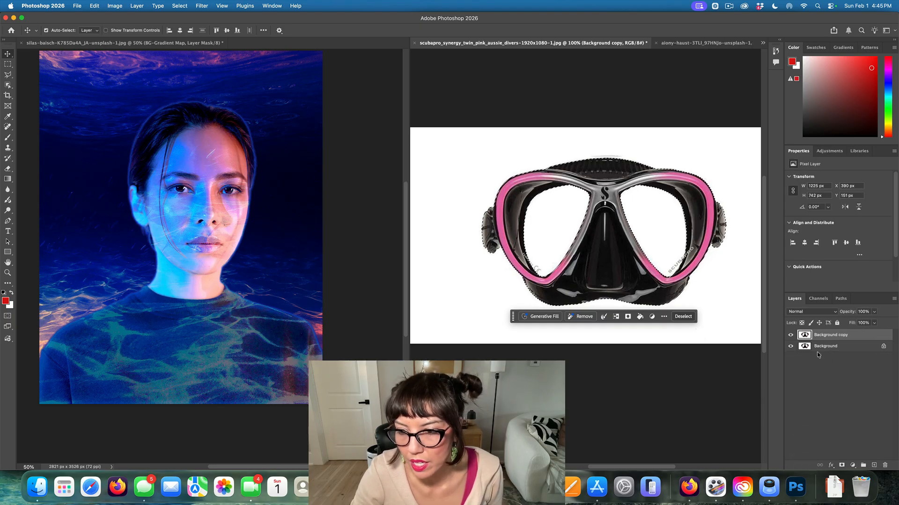
pyautogui.click(789, 347)
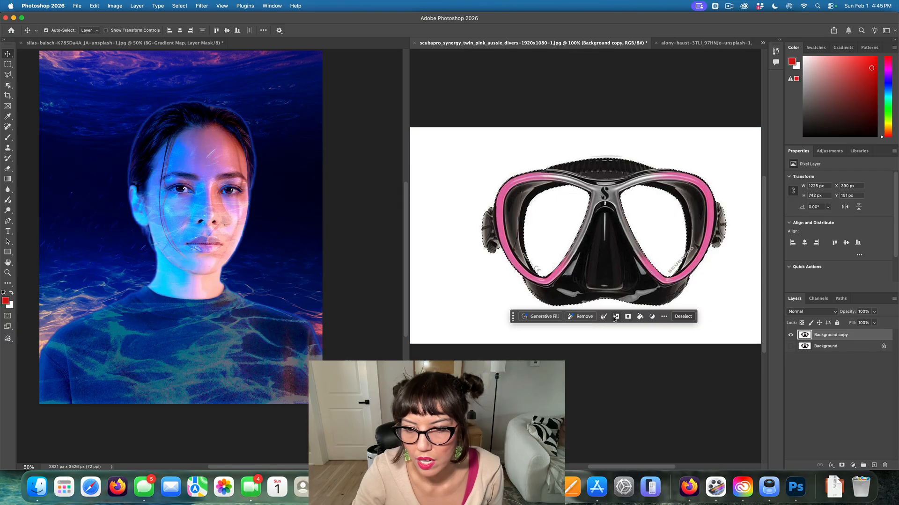
# Try the Remove edit on the selected mask, load the edit layer's outline as a selection, and target the Background copy layer.
pyautogui.click(584, 317)
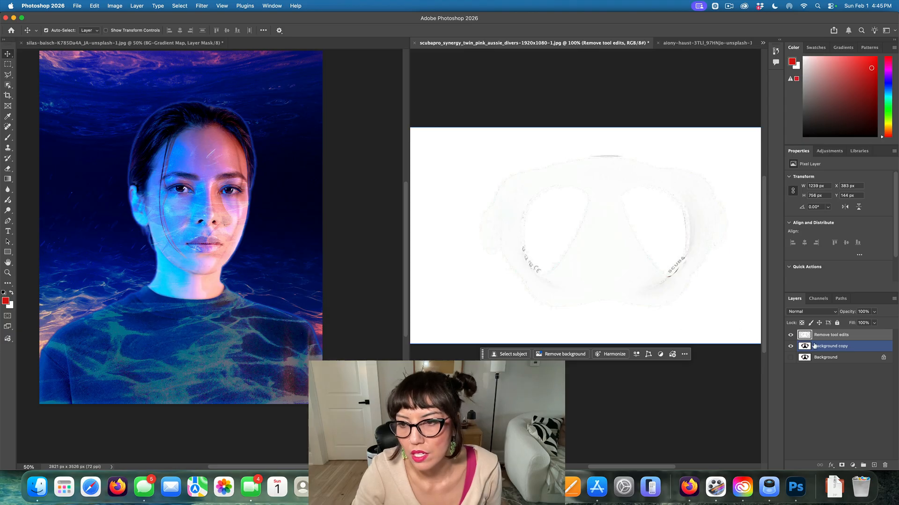
pyautogui.click(791, 335)
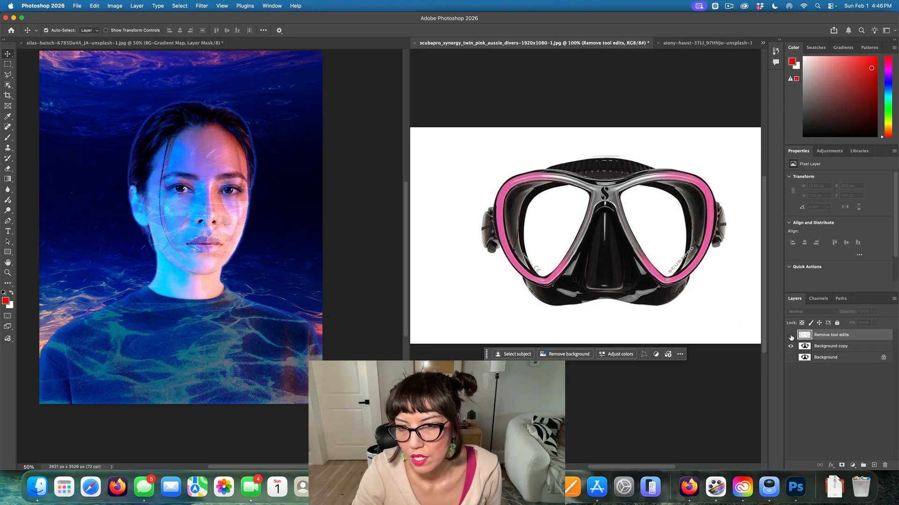
pyautogui.click(791, 335)
pyautogui.keyDown('super'); pyautogui.click(804, 335); pyautogui.keyUp('super')
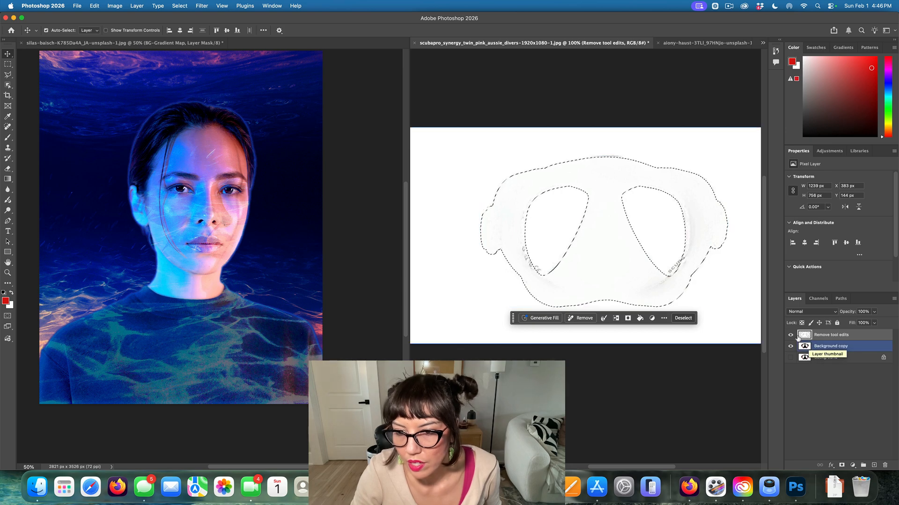
pyautogui.click(791, 335)
pyautogui.click(839, 347)
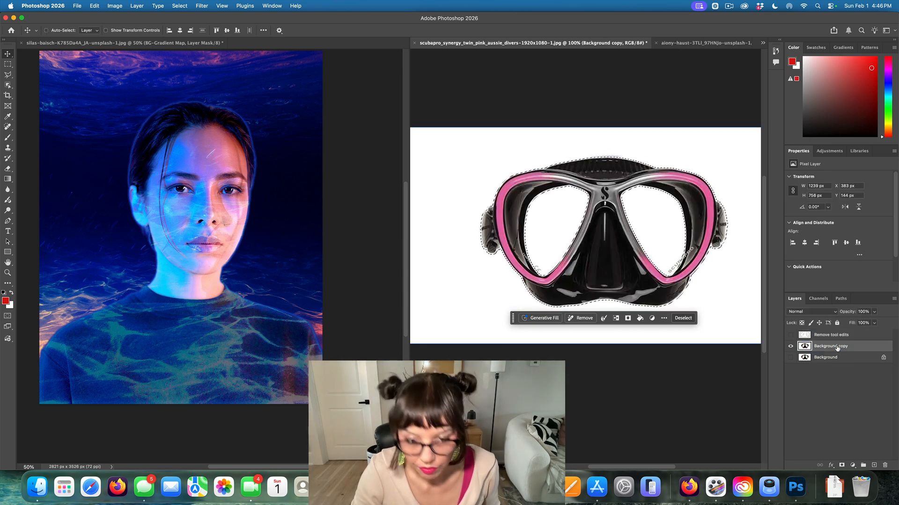
# Undo the Remove edit and its follow-up changes, back to the active mask selection on the Background copy layer.
pyautogui.press('super+z')
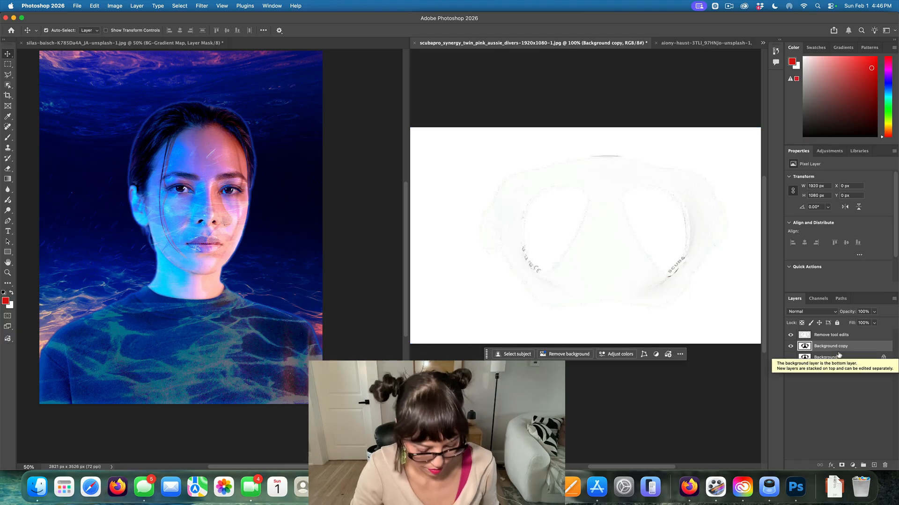
pyautogui.press('super+z')
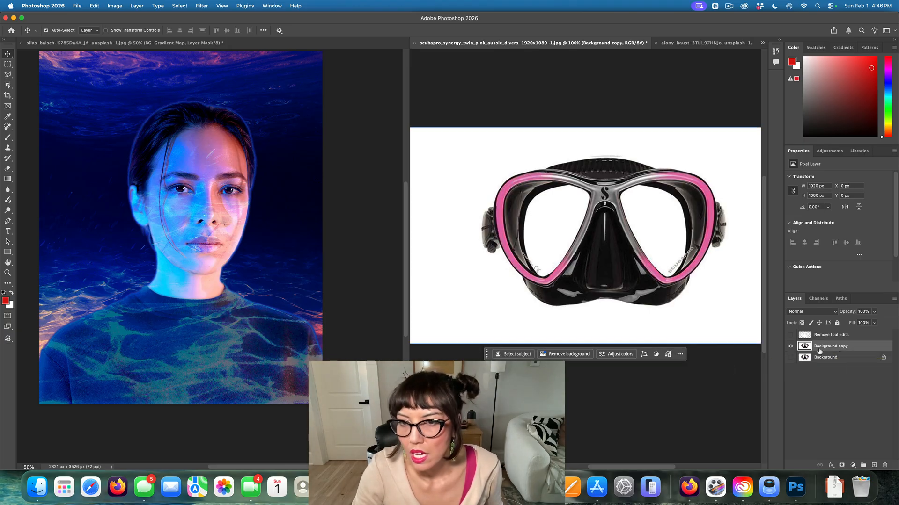
pyautogui.press('shift+super+z')
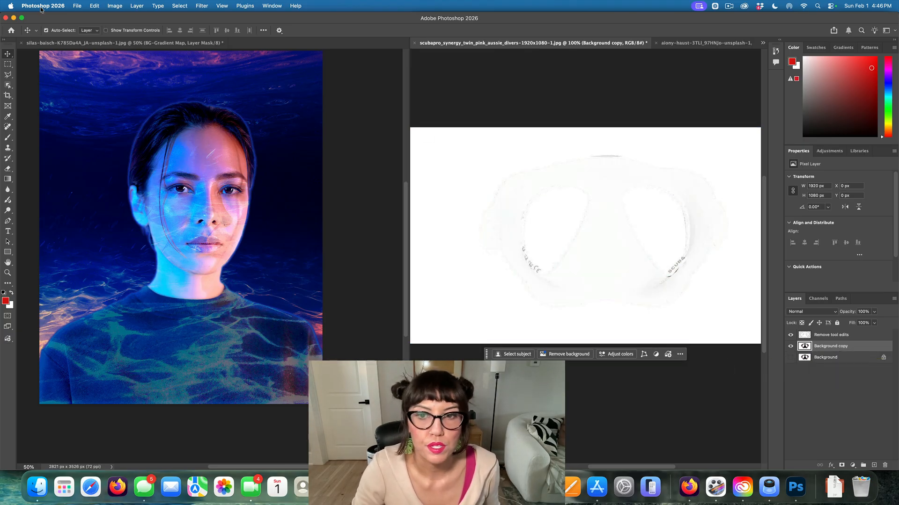
pyautogui.press('super+z')
pyautogui.press('super+z')
# Copy the selected dive mask and paste it into the underwater portrait composite.
pyautogui.scroll(2, 579, 114)
pyautogui.scroll(2, 579, 114)
pyautogui.hscroll(2, 579, 114)
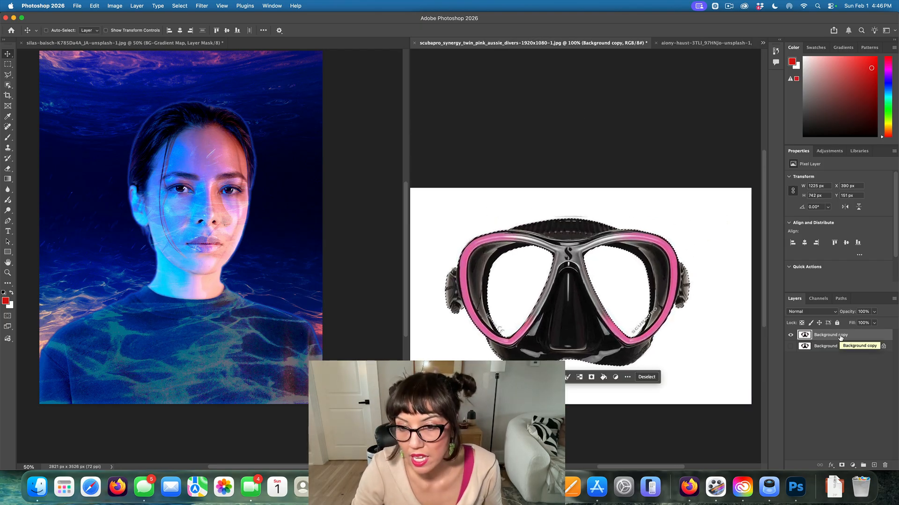
pyautogui.hscroll(-2, 240, 265)
pyautogui.click(240, 262)
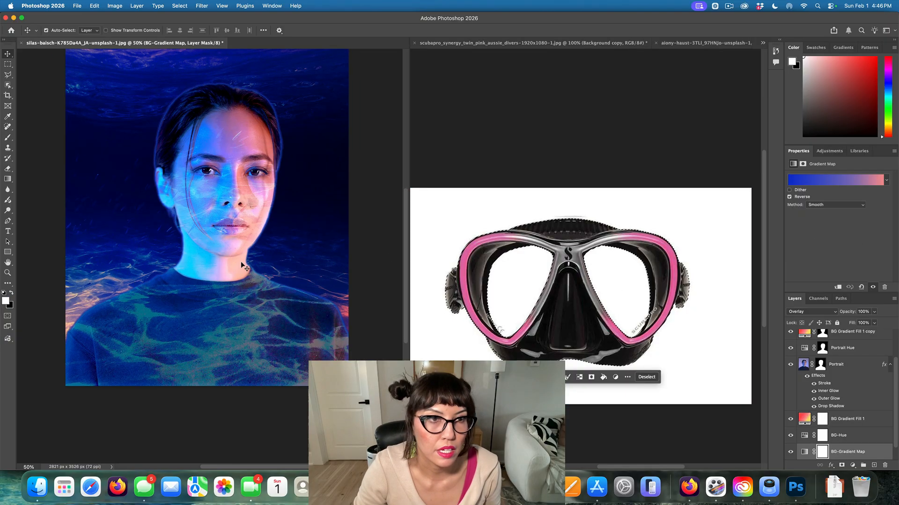
pyautogui.hscroll(-6, 169, 177)
pyautogui.press('super+v')
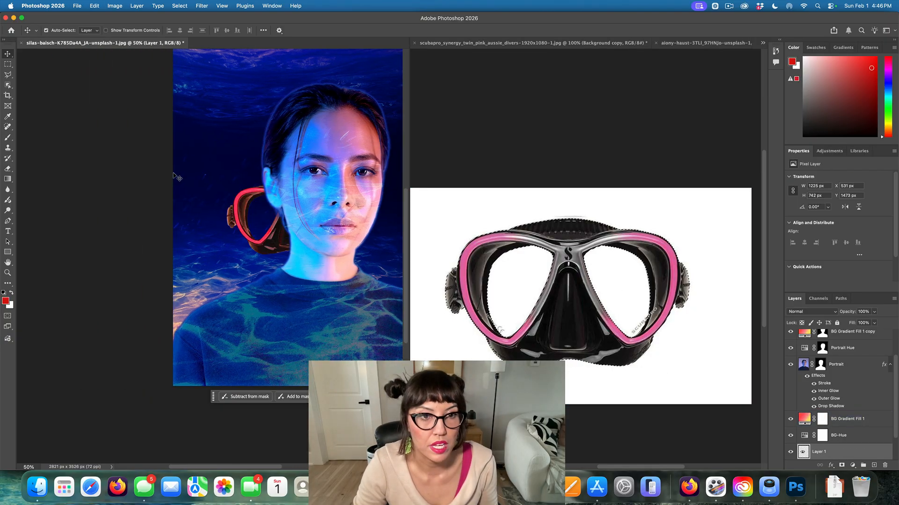
# Move the pasted mask layer directly above the Portrait layer in the stack and select it.
pyautogui.scroll(-2, 824, 389)
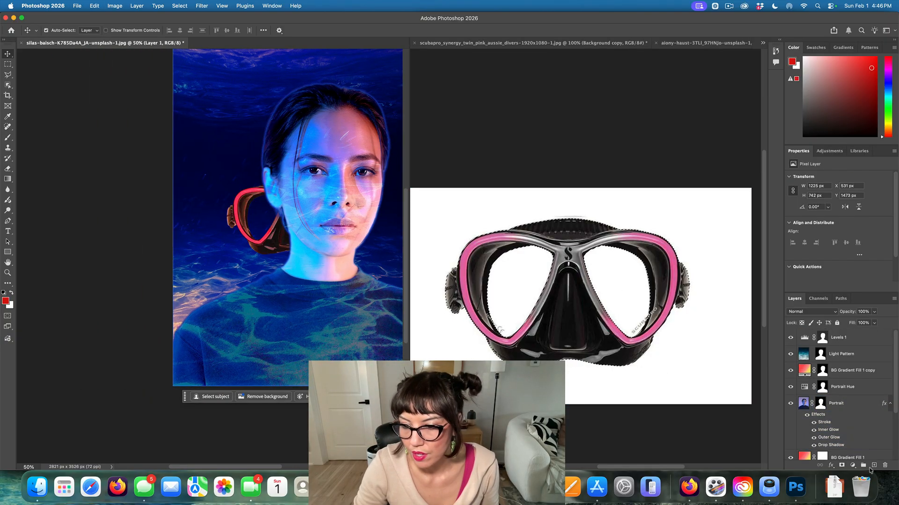
pyautogui.moveTo(857, 424); pyautogui.dragTo(844, 394)
pyautogui.moveTo(343, 255); pyautogui.dragTo(262, 283)
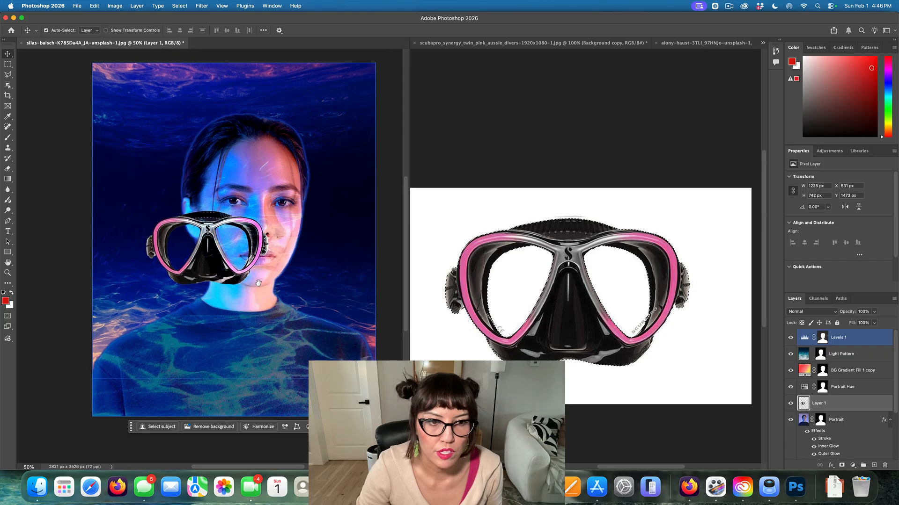
pyautogui.click(212, 264)
pyautogui.moveTo(214, 266); pyautogui.dragTo(227, 256)
pyautogui.click(852, 403)
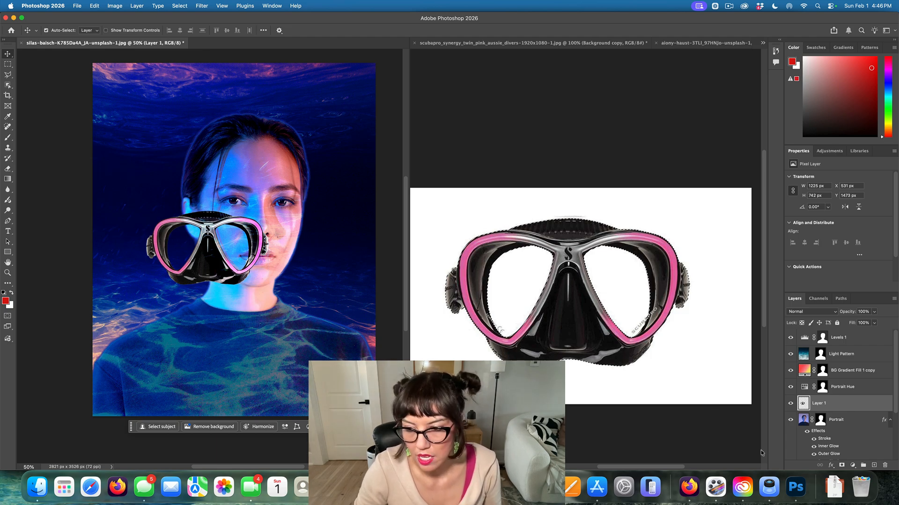
# Turn off Auto-Select for the Move tool.
pyautogui.hscroll(2, 325, 215)
pyautogui.scroll(-1, 325, 214)
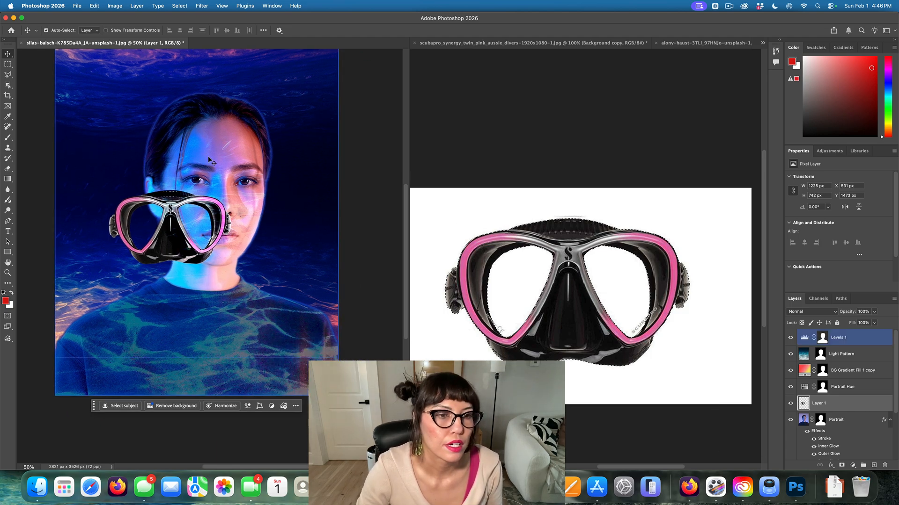
pyautogui.scroll(3, 211, 161)
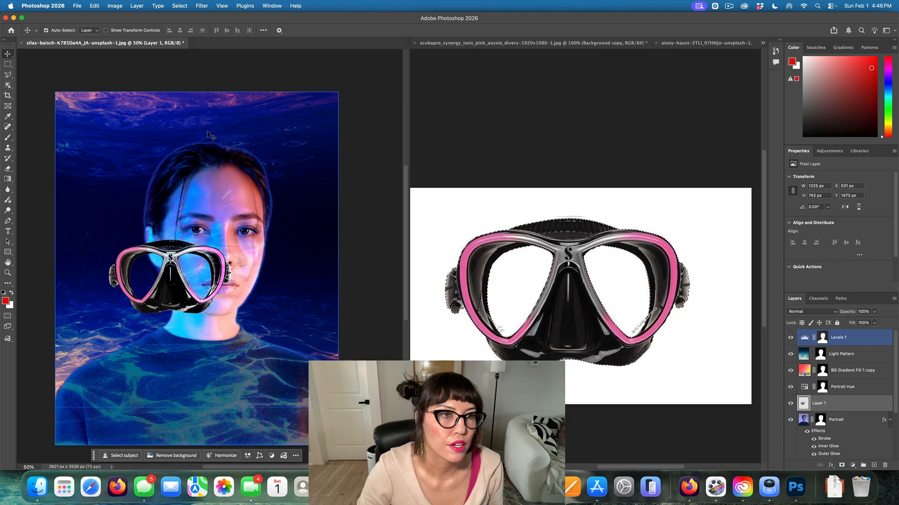
pyautogui.hscroll(2, 32, 33)
pyautogui.click(34, 30)
pyautogui.click(33, 30)
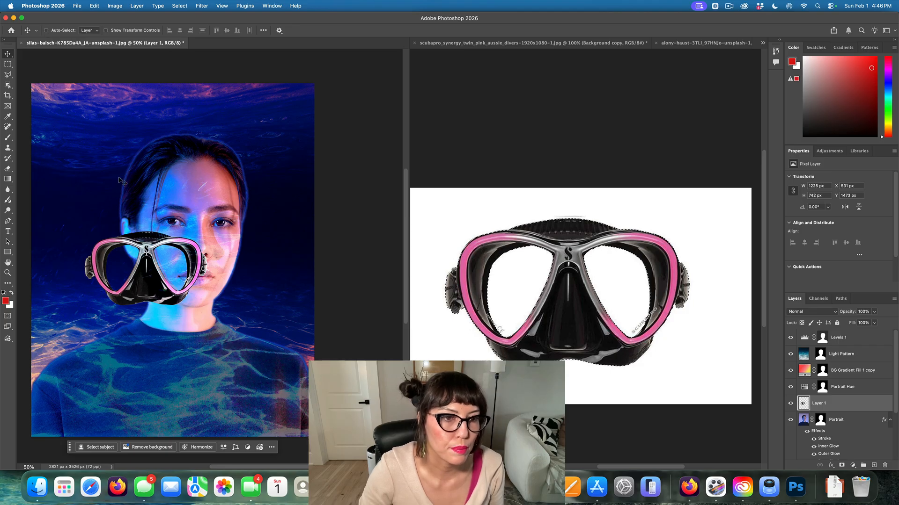
# Rename the pasted mask layer "Goggles".
pyautogui.scroll(5, 122, 181)
pyautogui.hscroll(2, 123, 181)
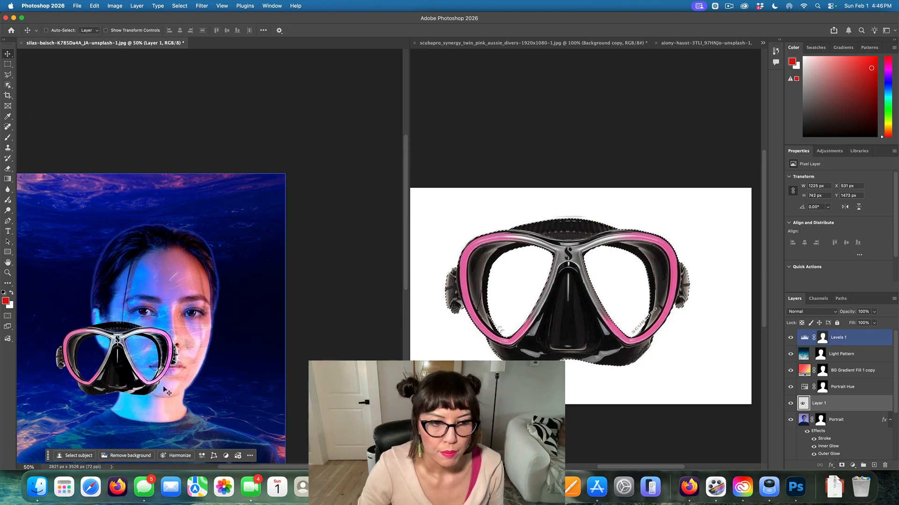
pyautogui.scroll(-1, 150, 265)
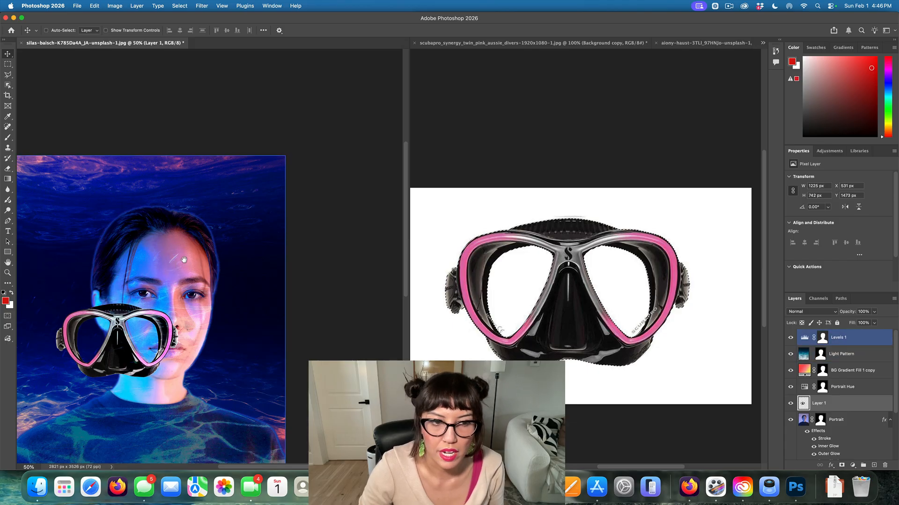
pyautogui.moveTo(171, 262); pyautogui.dragTo(271, 187)
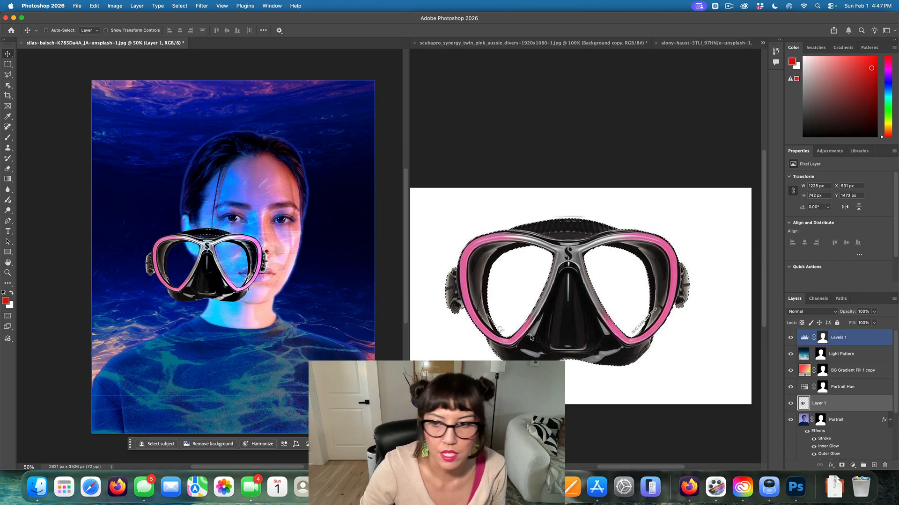
pyautogui.click(846, 403)
pyautogui.doubleClick(819, 404)
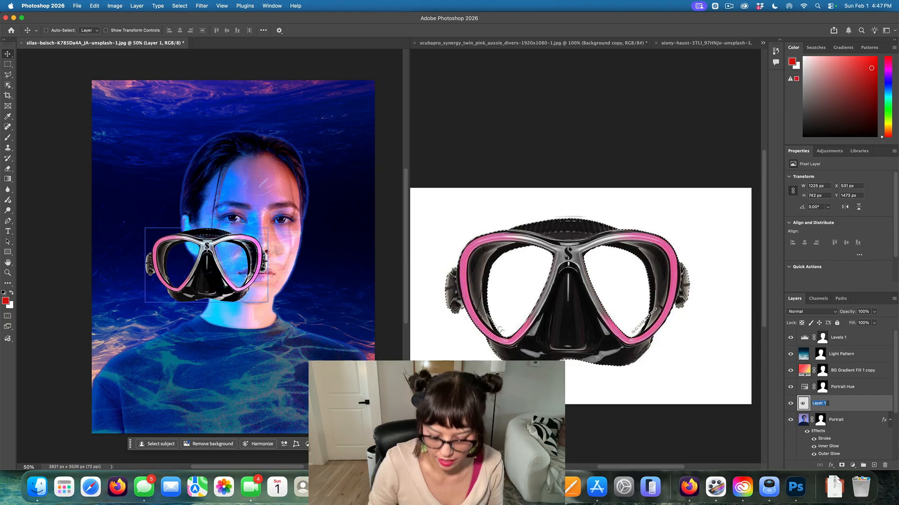
pyautogui.write('Goggles')
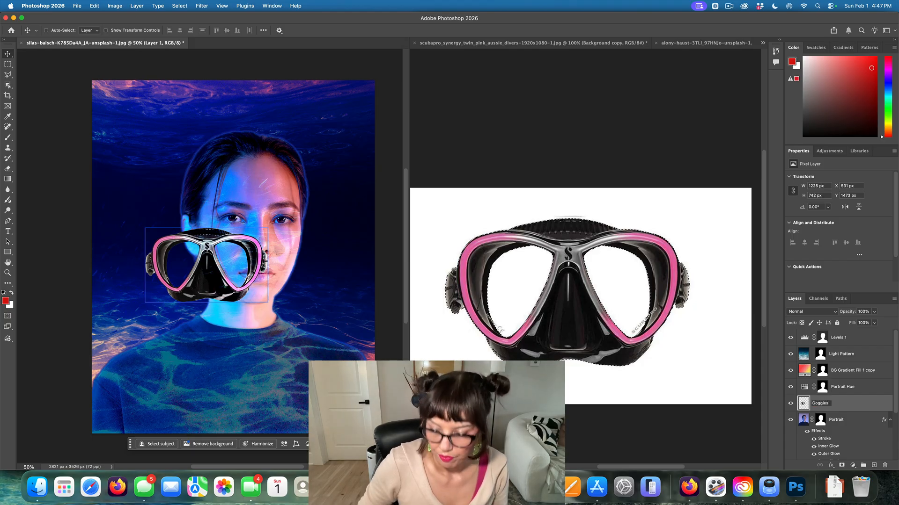
pyautogui.press('Return')
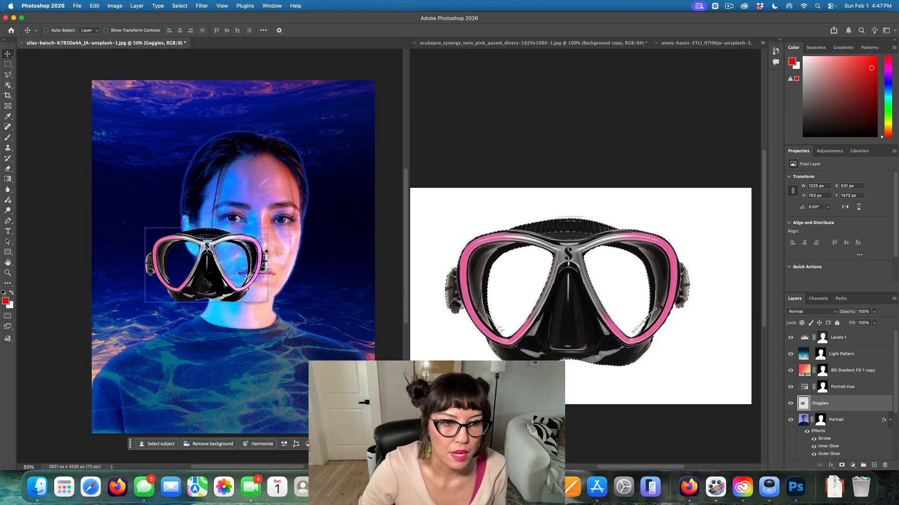
# Center the Goggles over the portrait's eyes and nose and scale them up to about 1457 × 882 px.
pyautogui.moveTo(204, 280); pyautogui.dragTo(258, 241)
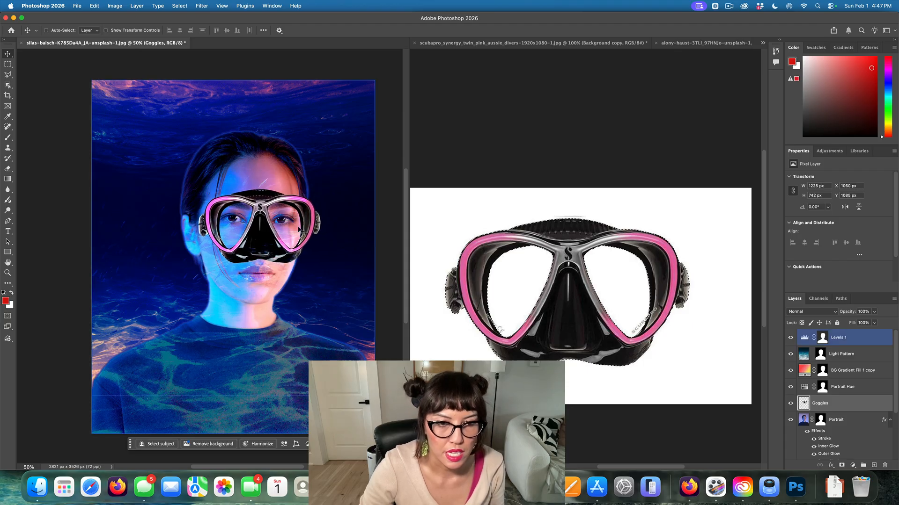
pyautogui.press('super+t')
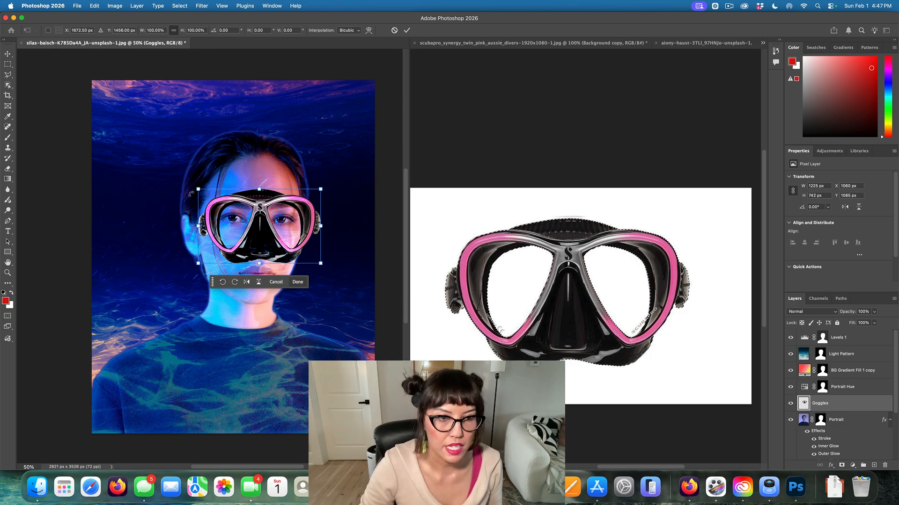
pyautogui.moveTo(197, 190); pyautogui.dragTo(175, 173)
pyautogui.moveTo(253, 233)
pyautogui.mouseDown()
pyautogui.moveTo(267, 242)
pyautogui.moveTo(261, 235)
pyautogui.mouseUp()
pyautogui.press('Return')
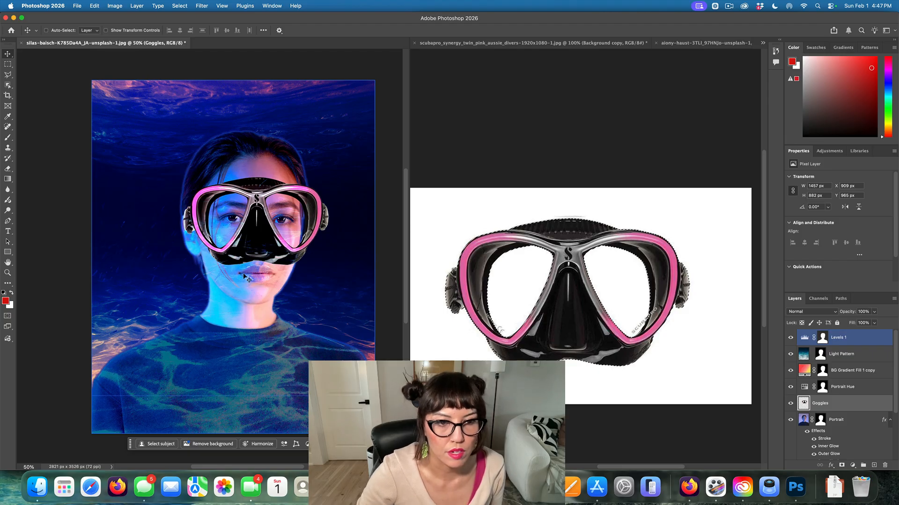
# Apply a Perspective transform to the Goggles, narrowing the side by the woman's left eye, to about 1374 × 830 px.
pyautogui.scroll(3, 244, 277)
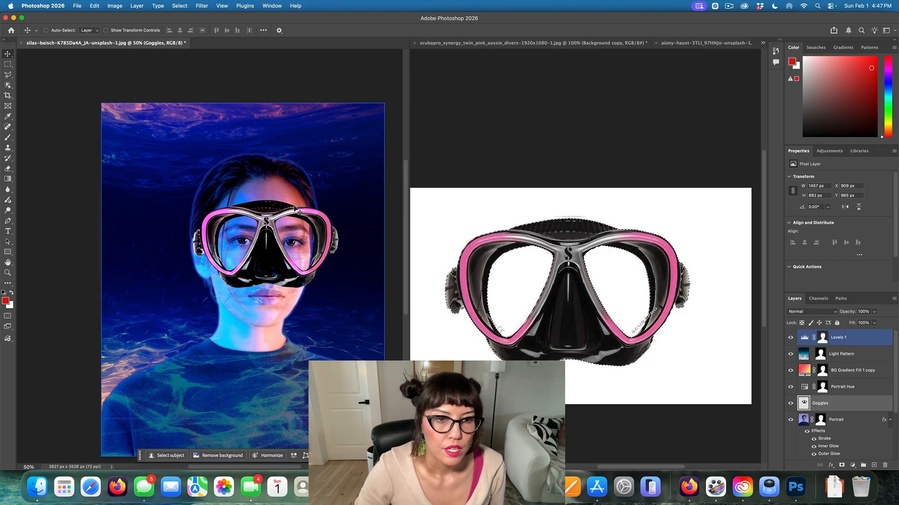
pyautogui.click(93, 6)
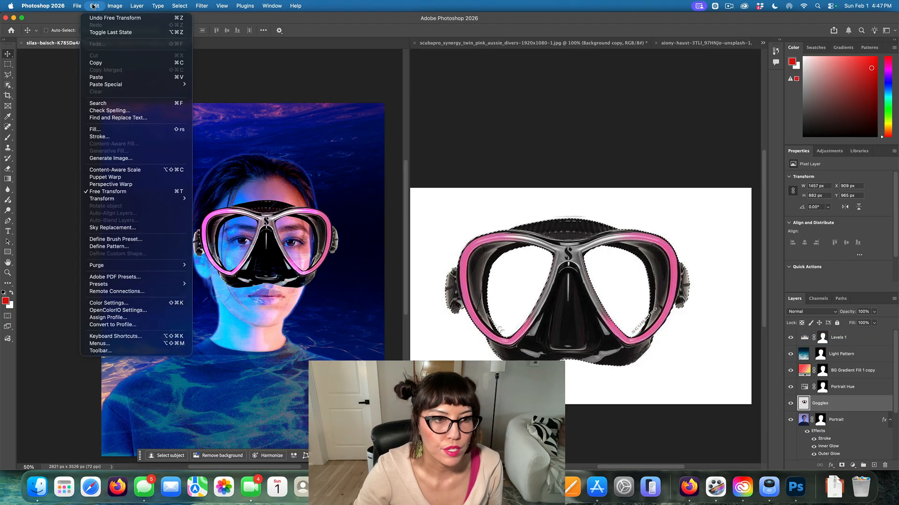
pyautogui.moveTo(140, 199)
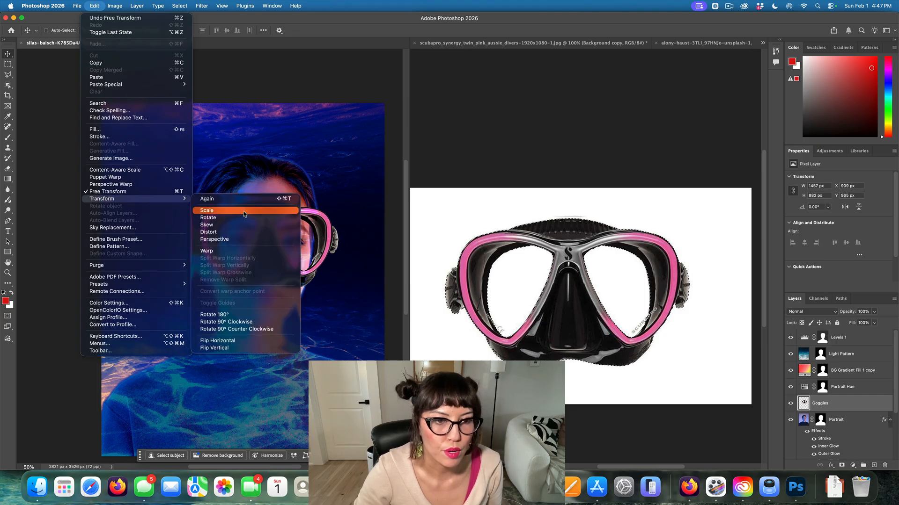
pyautogui.click(222, 240)
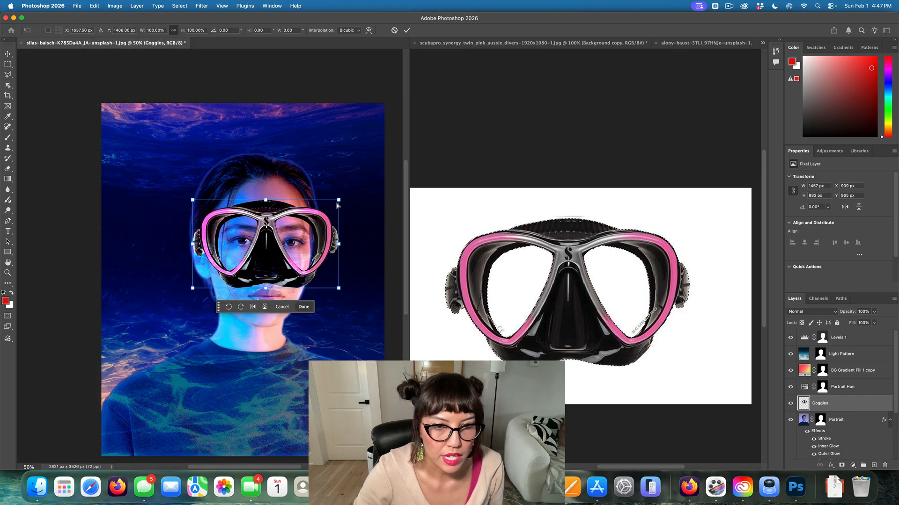
pyautogui.moveTo(339, 201); pyautogui.dragTo(338, 207)
pyautogui.moveTo(339, 292); pyautogui.dragTo(327, 289)
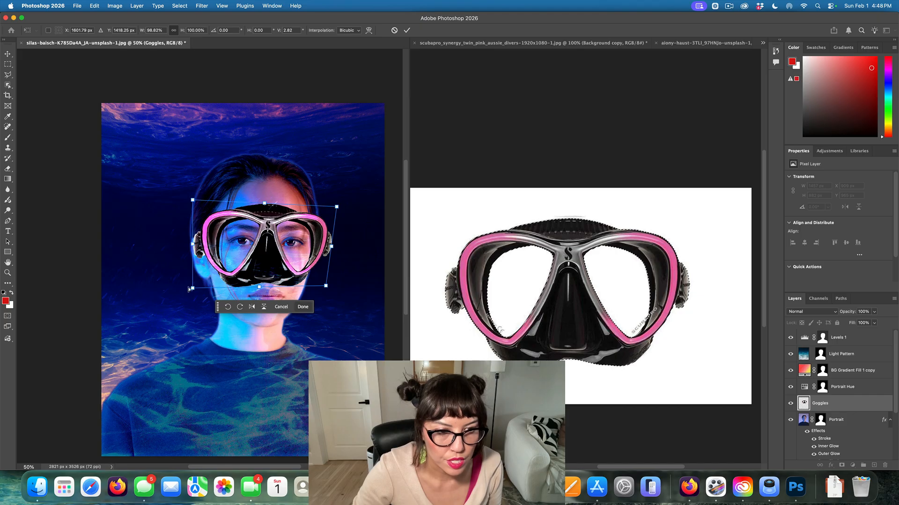
pyautogui.moveTo(192, 287); pyautogui.dragTo(195, 288)
pyautogui.scroll(1, 196, 288)
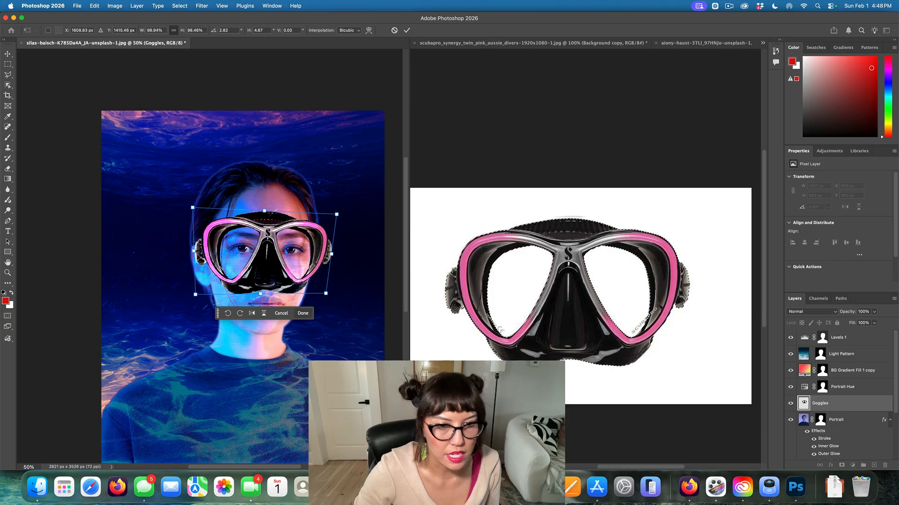
pyautogui.hscroll(3, 202, 256)
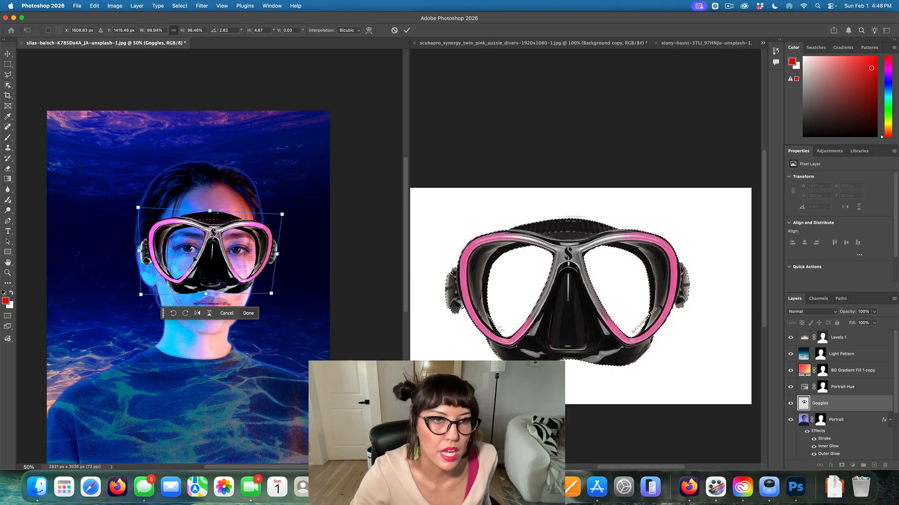
pyautogui.scroll(-1, 204, 202)
pyautogui.hscroll(-1, 204, 203)
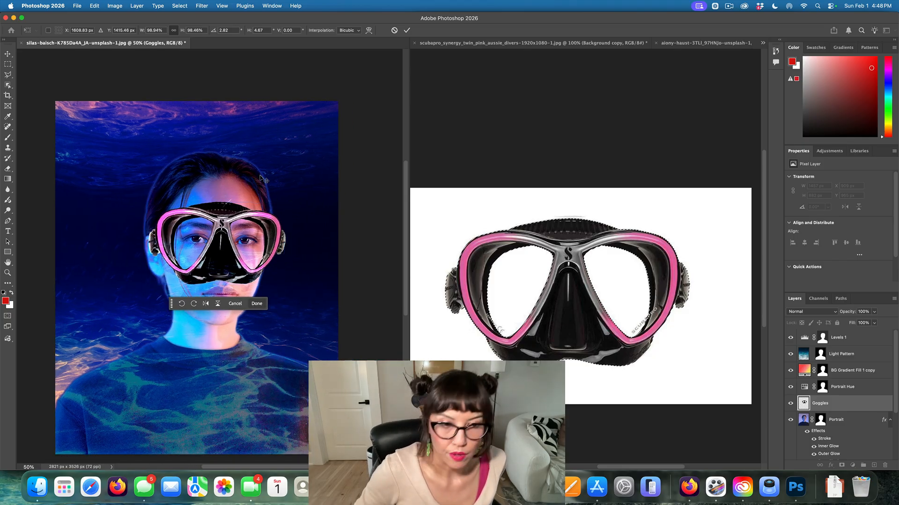
pyautogui.press('Return')
pyautogui.scroll(1, 263, 180)
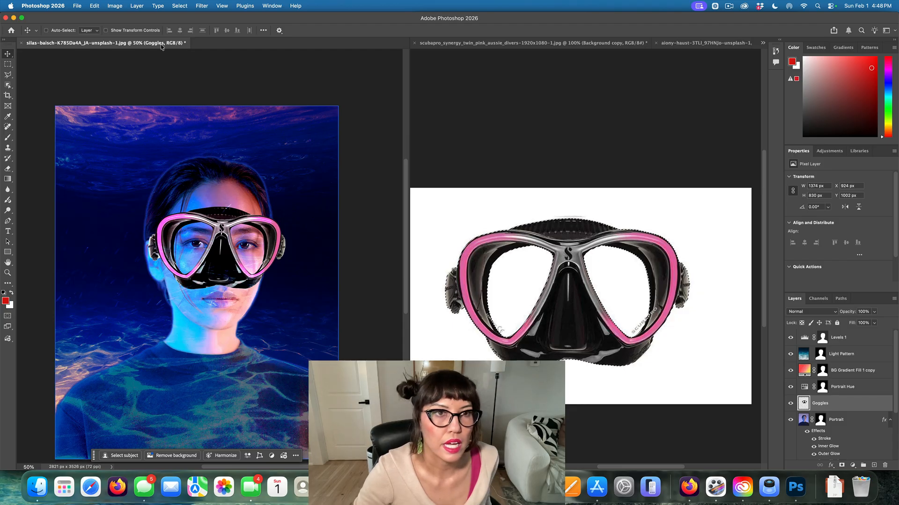
# Start the Liquify filter on the Goggles layer and show all layers as a backdrop at 84 opacity.
pyautogui.click(200, 5)
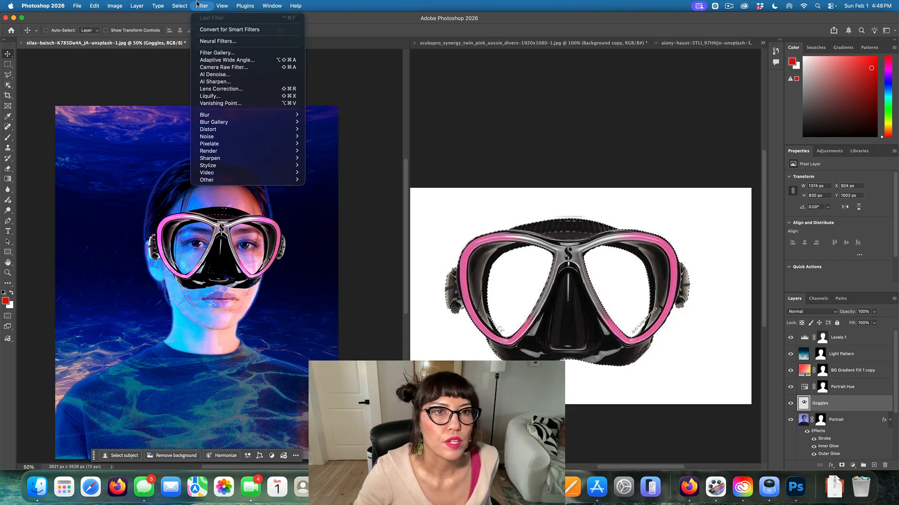
pyautogui.click(293, 97)
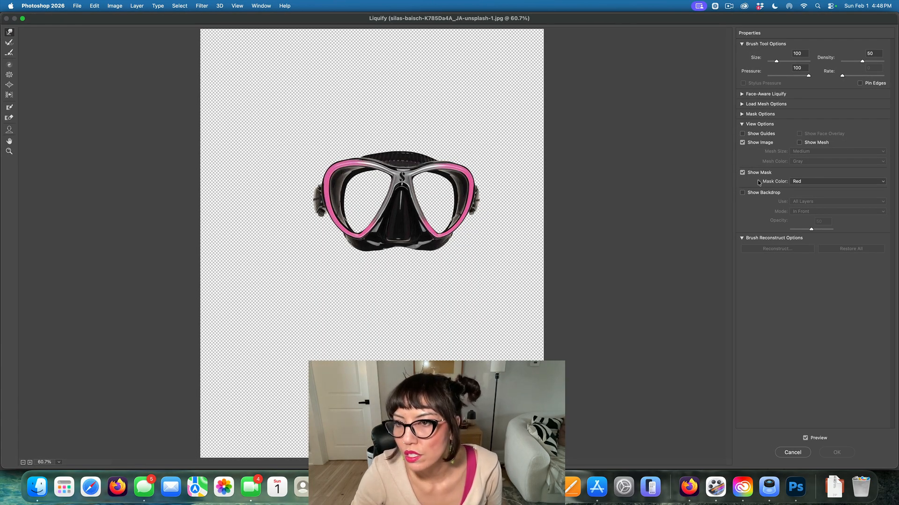
pyautogui.click(743, 193)
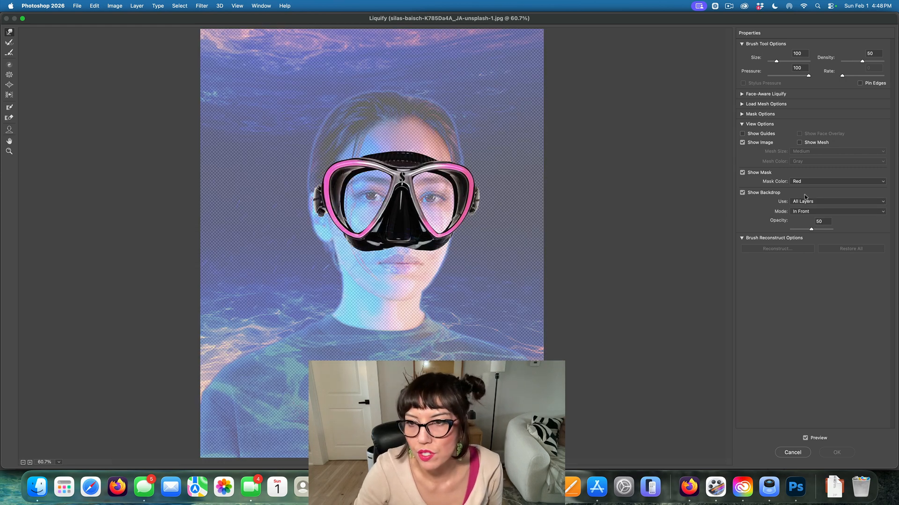
pyautogui.moveTo(811, 229); pyautogui.dragTo(823, 231)
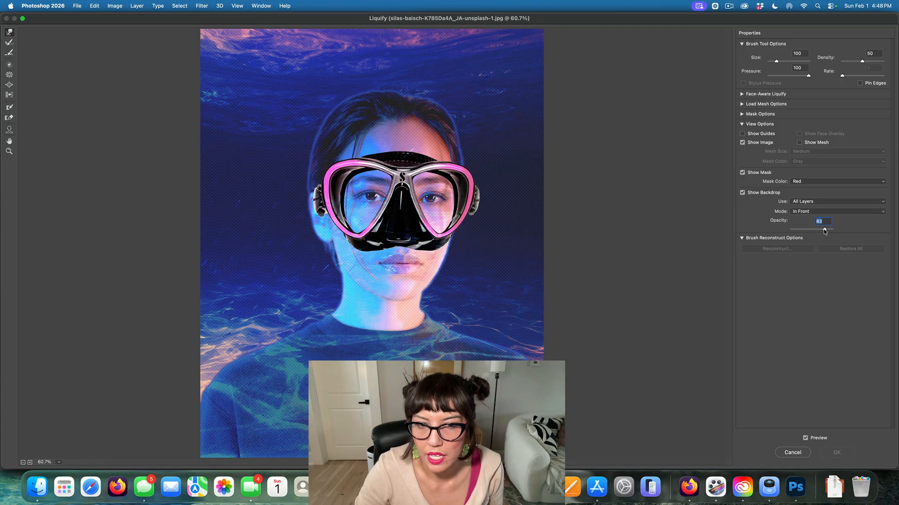
pyautogui.moveTo(825, 231); pyautogui.dragTo(826, 231)
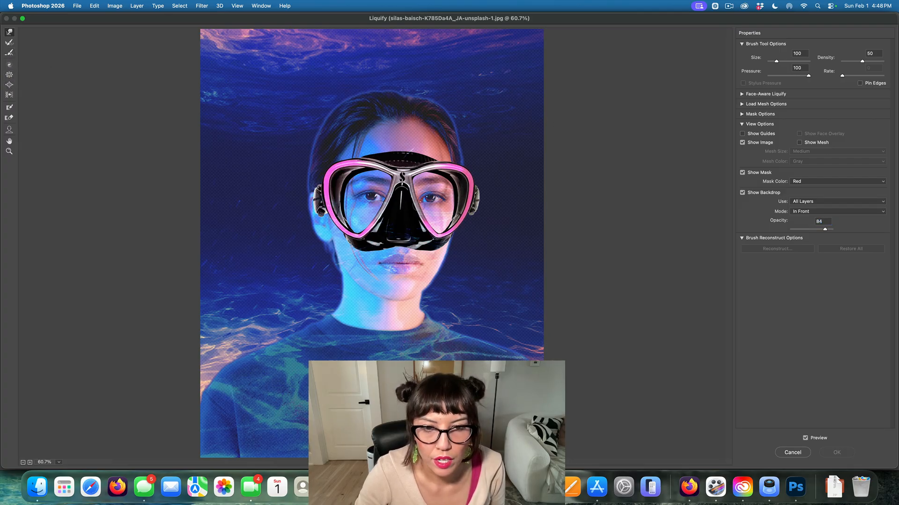
# Try to warp the mask sideways with a 3866 brush, and undo the stroke.
pyautogui.click(419, 204)
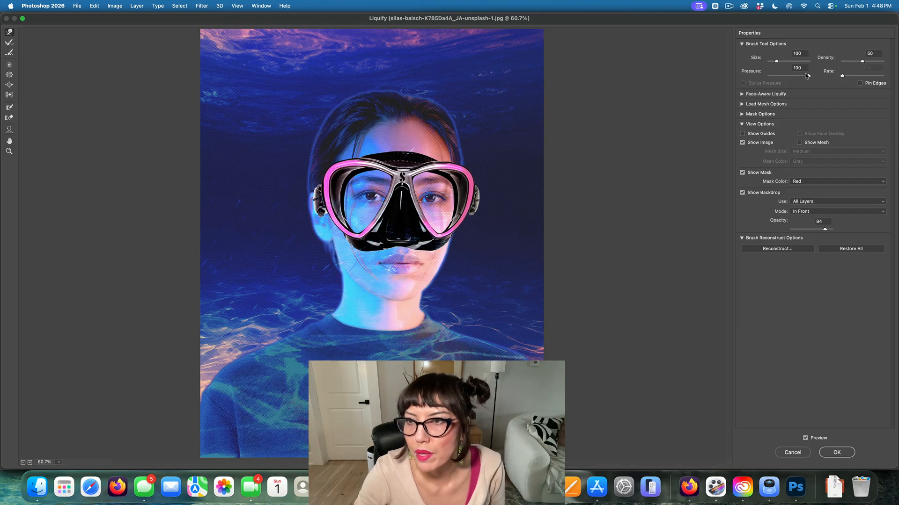
pyautogui.moveTo(777, 63); pyautogui.dragTo(794, 61)
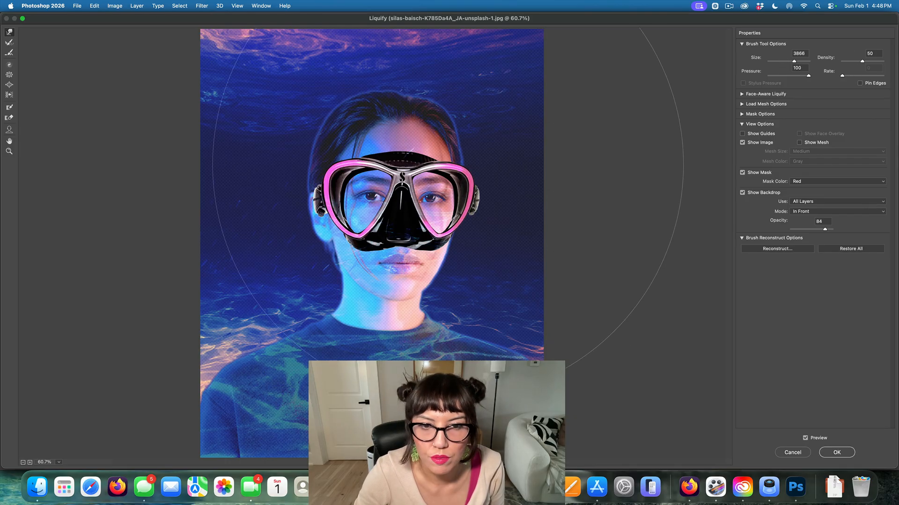
pyautogui.moveTo(449, 171); pyautogui.dragTo(490, 168)
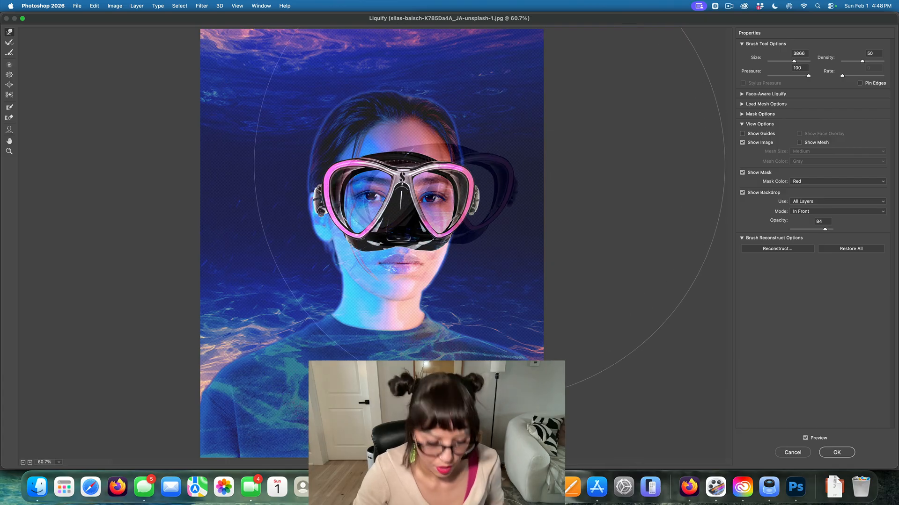
pyautogui.press('super+z')
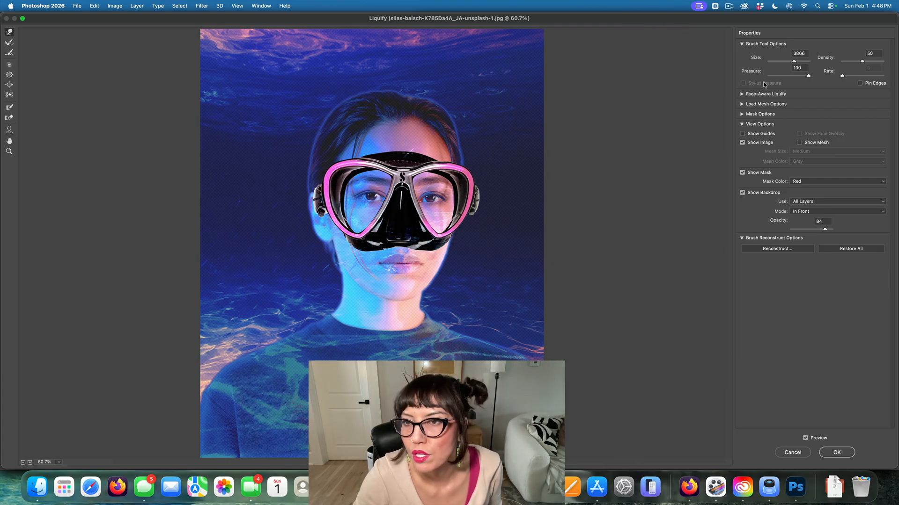
# Set the Liquify brush density to 26 and the brush size to 305.
pyautogui.click(741, 94)
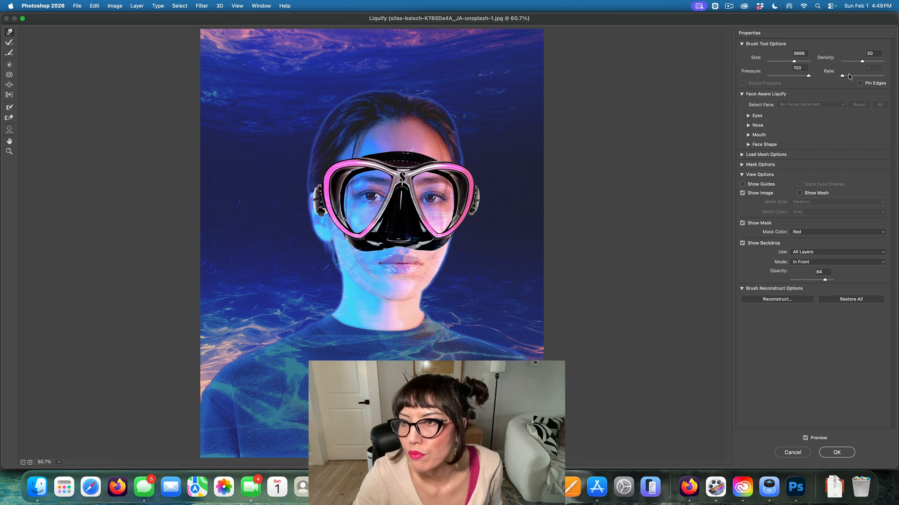
pyautogui.moveTo(863, 61); pyautogui.dragTo(853, 61)
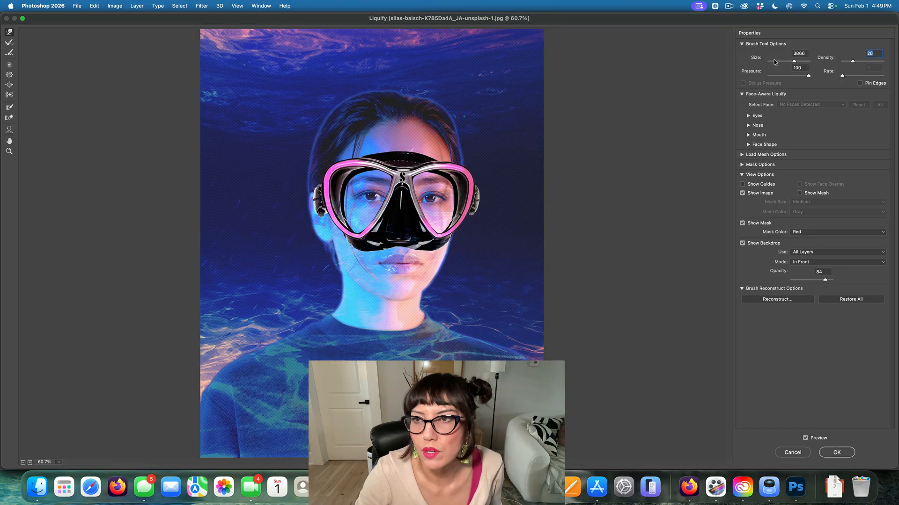
pyautogui.moveTo(792, 60); pyautogui.dragTo(780, 61)
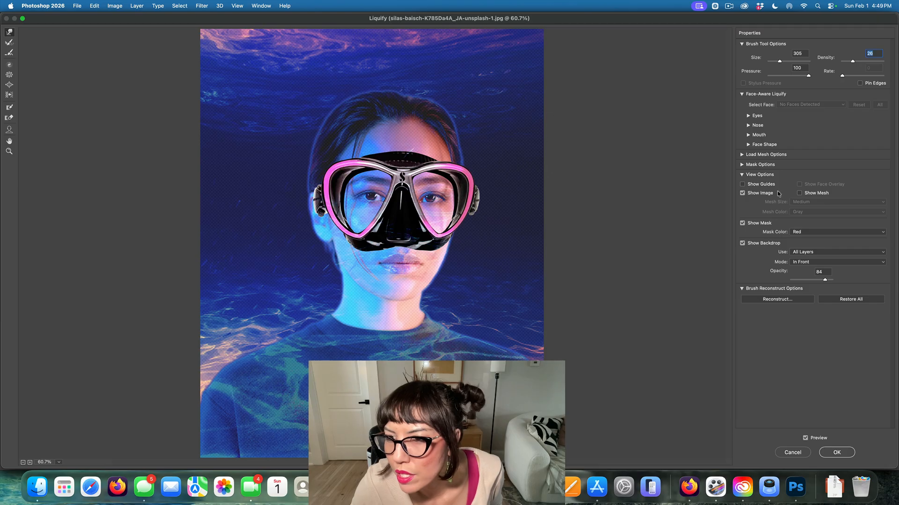
pyautogui.click(742, 165)
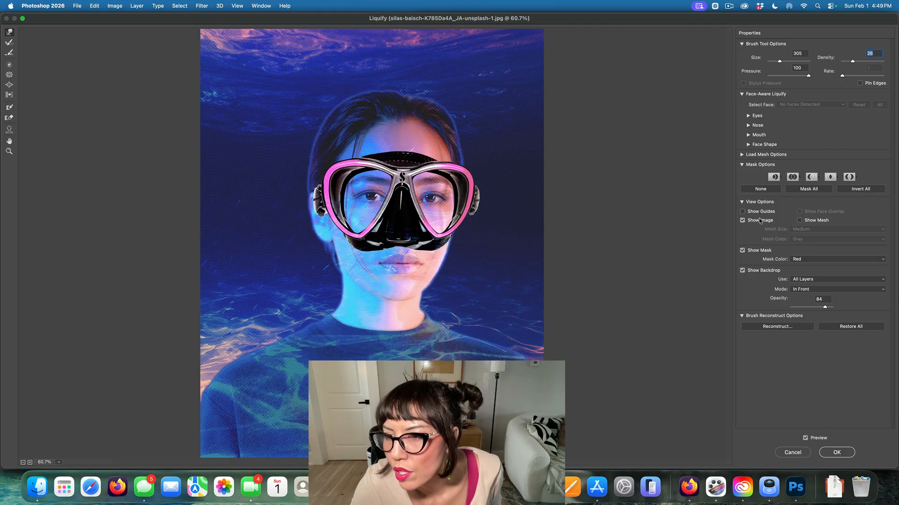
pyautogui.click(800, 290)
pyautogui.click(800, 290)
pyautogui.click(803, 281)
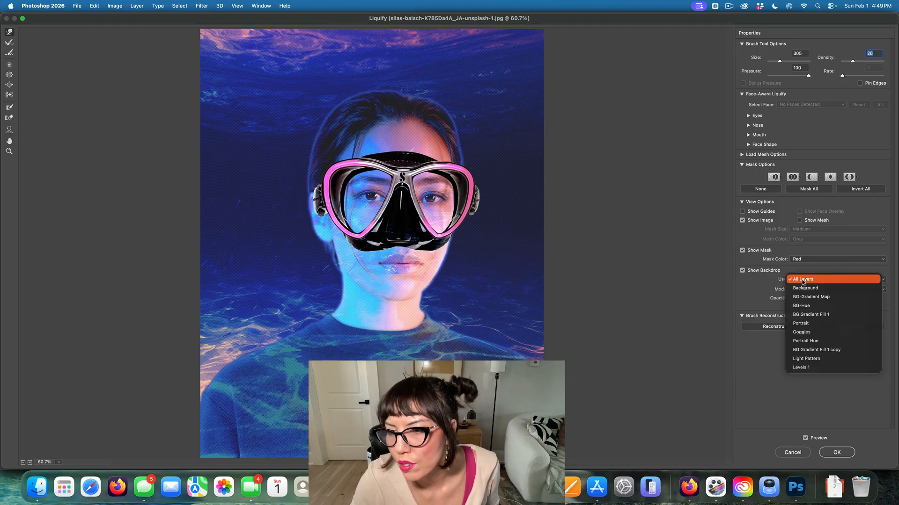
pyautogui.click(803, 279)
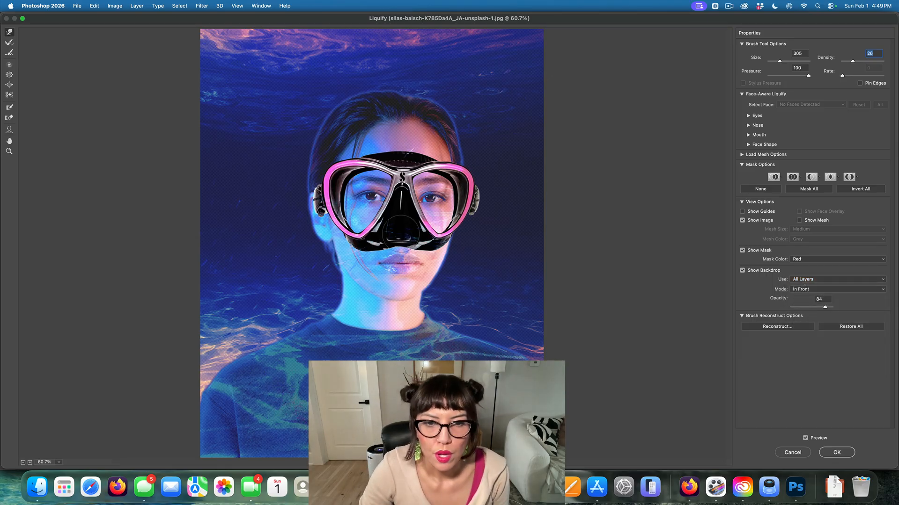
# Nudge the mask's lower nose area upward with Forward Warp, using brush density 78 and lowering the backdrop opacity to 38.
pyautogui.moveTo(401, 233); pyautogui.dragTo(405, 229)
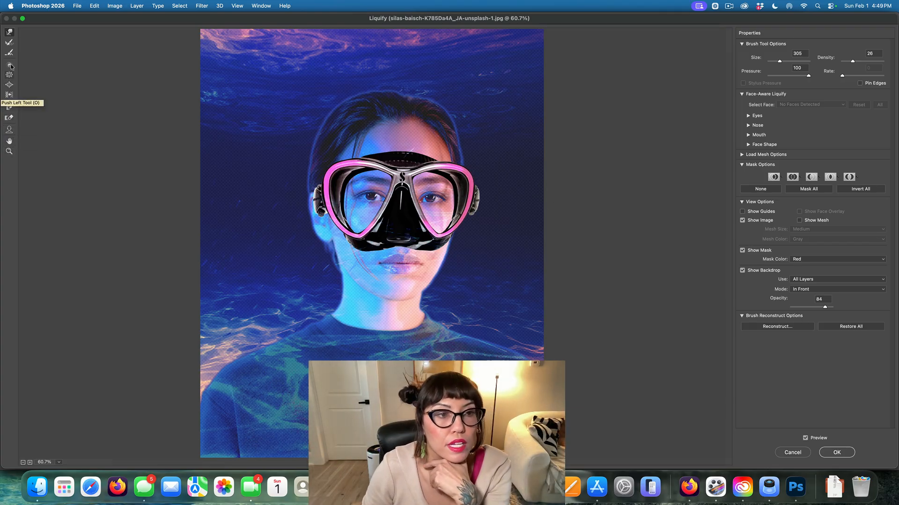
pyautogui.click(10, 33)
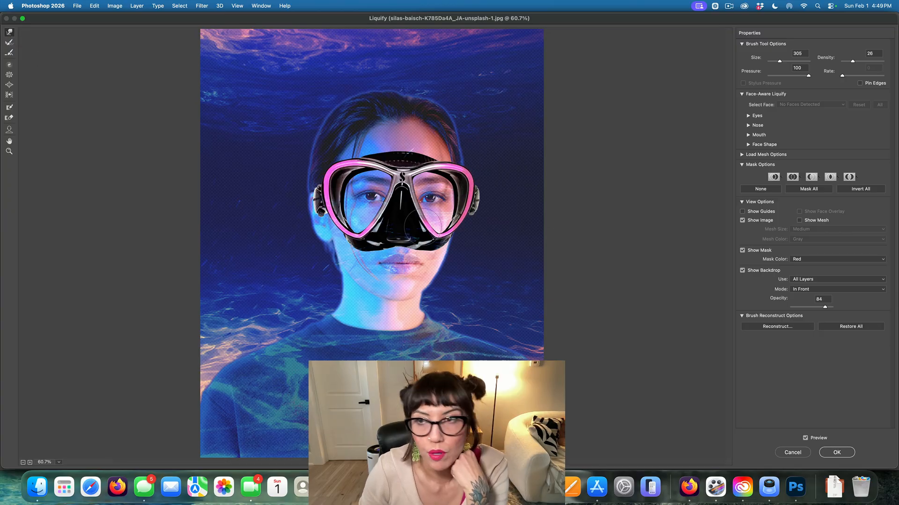
pyautogui.moveTo(849, 61); pyautogui.dragTo(873, 63)
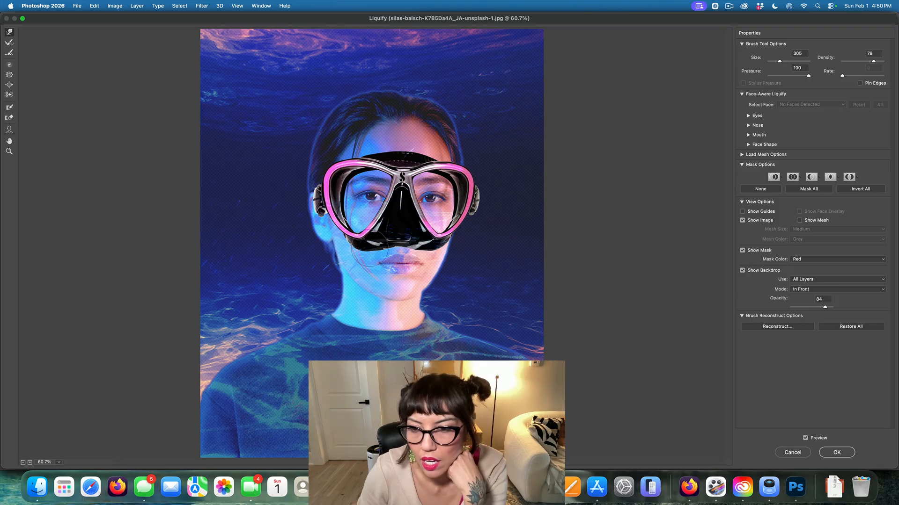
pyautogui.moveTo(827, 309); pyautogui.dragTo(806, 309)
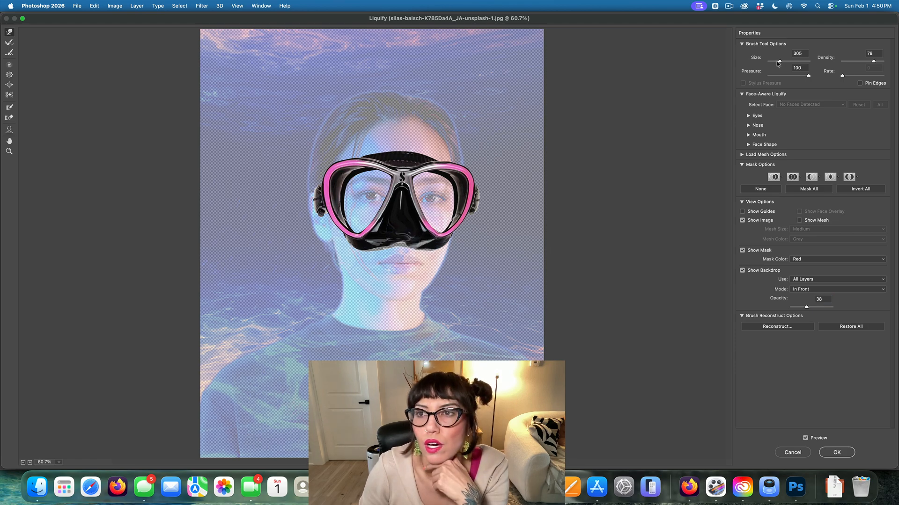
# Warp the mask's bridge and top edge upward with a 305 brush and apply the Liquify changes.
pyautogui.moveTo(778, 63); pyautogui.dragTo(773, 65)
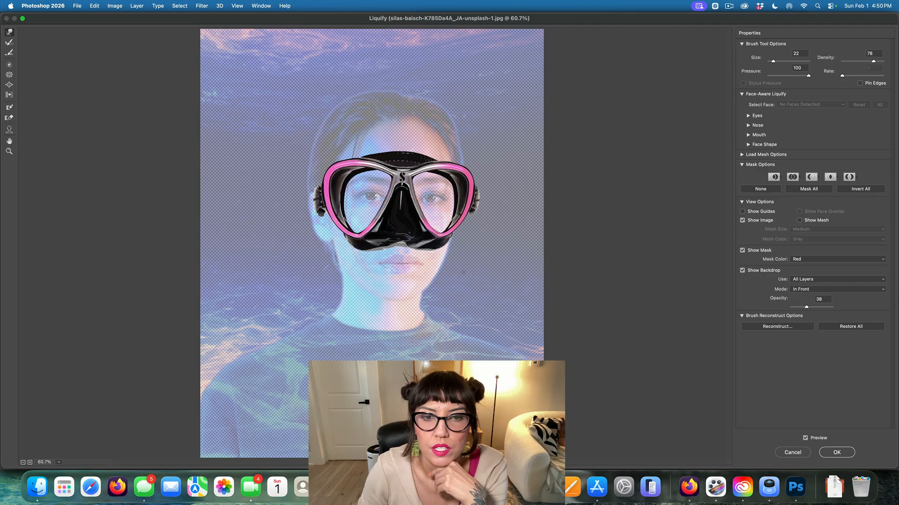
pyautogui.moveTo(777, 64); pyautogui.dragTo(780, 64)
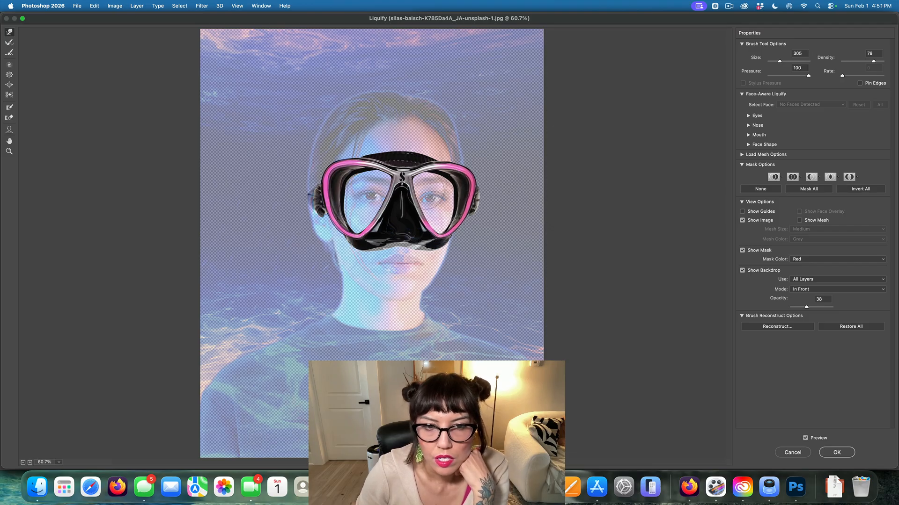
pyautogui.moveTo(406, 185); pyautogui.dragTo(406, 153)
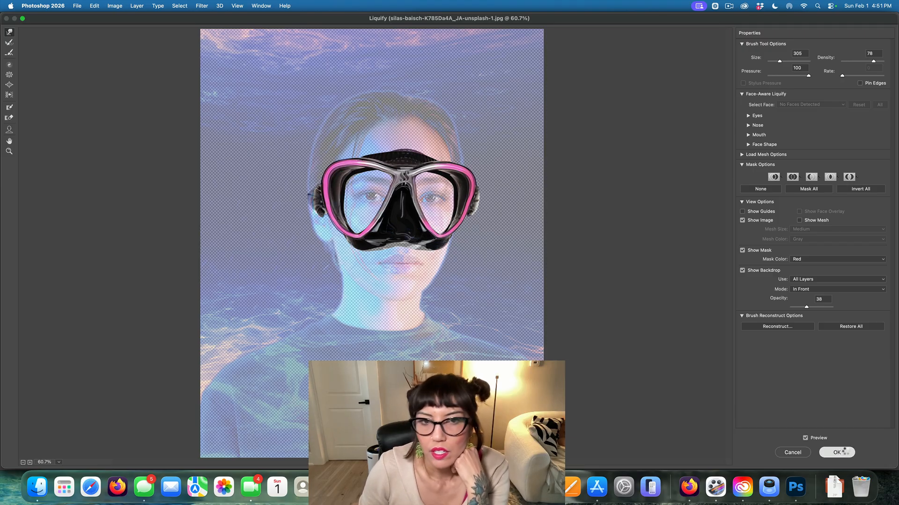
pyautogui.click(837, 453)
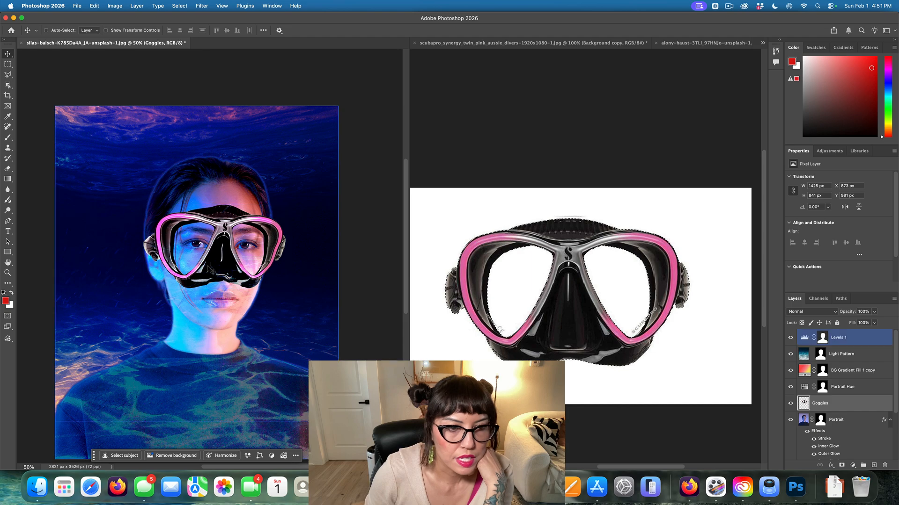
pyautogui.scroll(5, 202, 252)
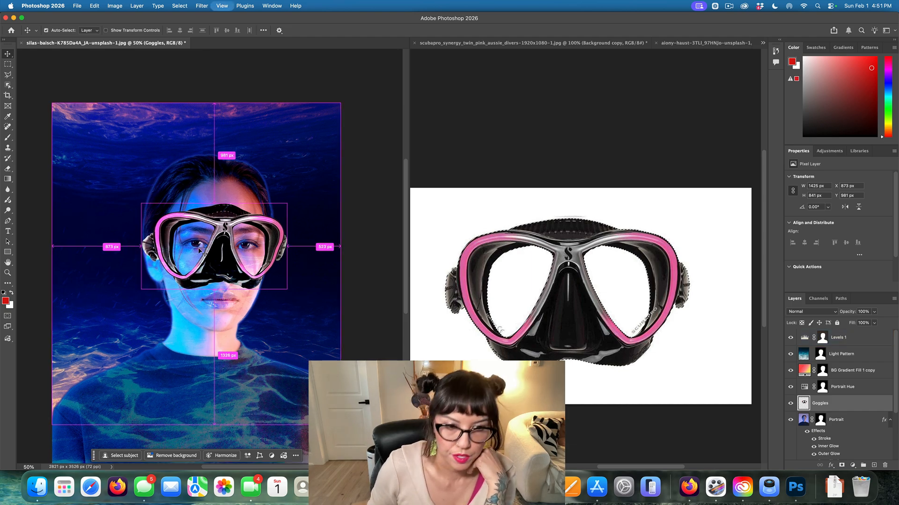
pyautogui.hscroll(-5, 202, 252)
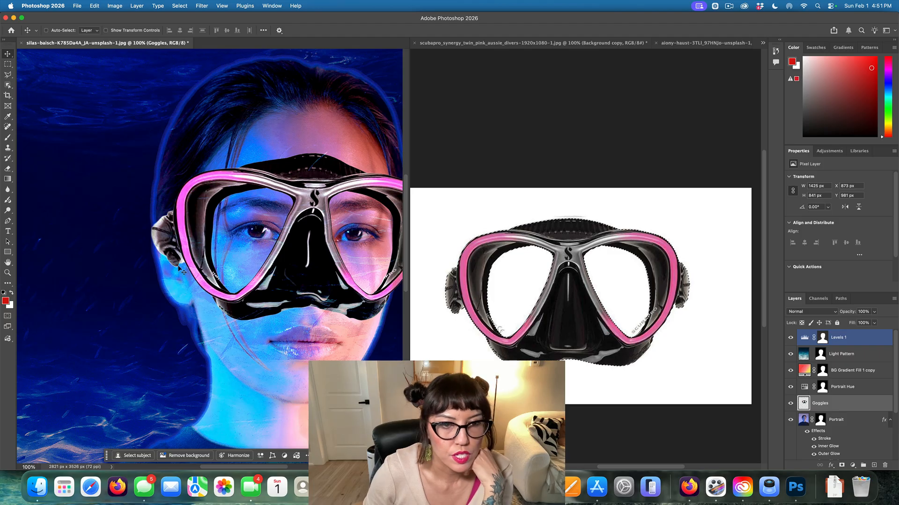
pyautogui.click(8, 75)
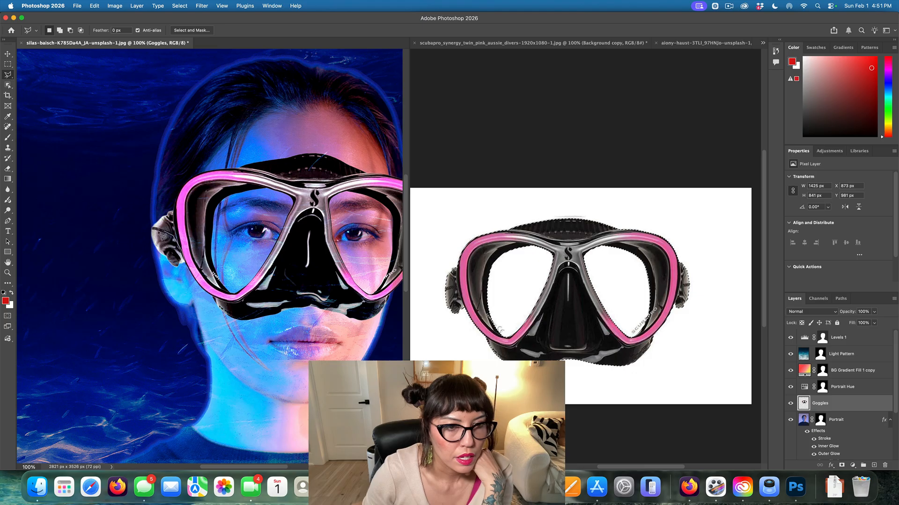
pyautogui.click(147, 240)
pyautogui.click(145, 256)
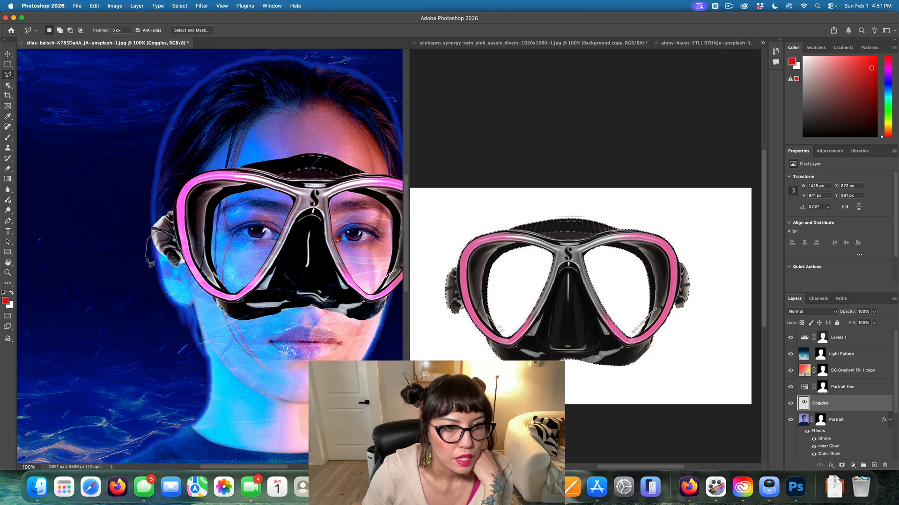
pyautogui.doubleClick(166, 276)
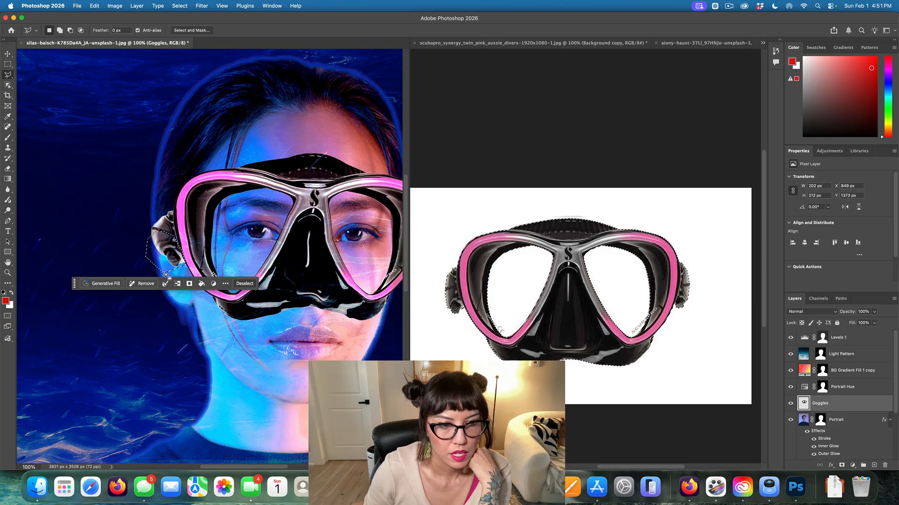
pyautogui.press('super+d')
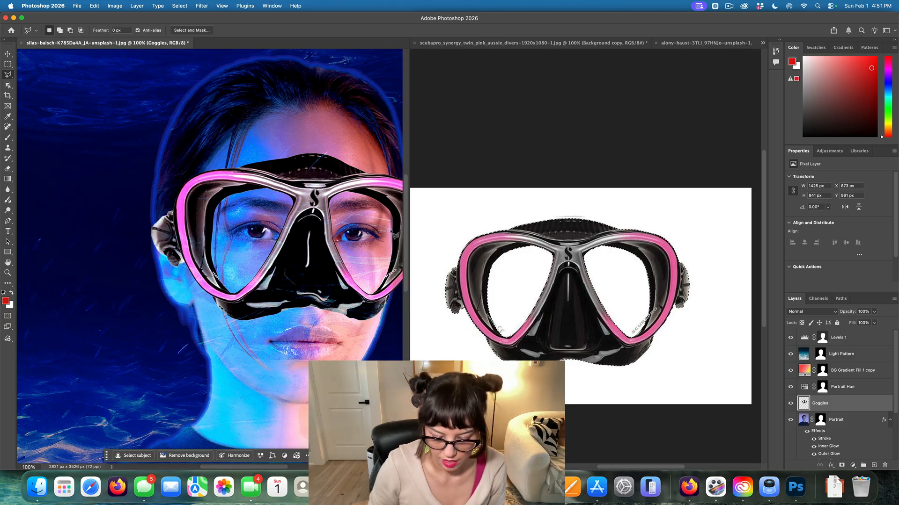
# Outline the mask's upper rubber edge above the bridge with the Polygonal Lasso tool on the Goggles layer.
pyautogui.press('super+minus')
pyautogui.press('super+minus')
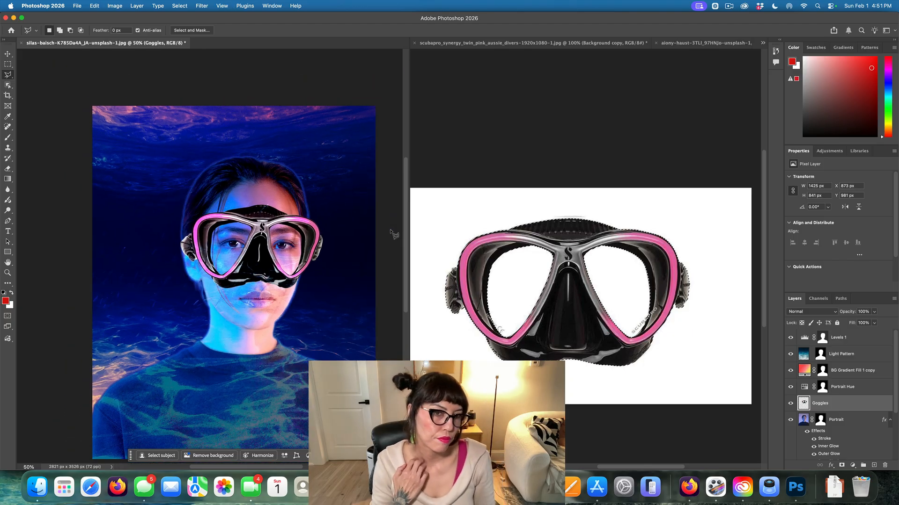
pyautogui.scroll(-3, 395, 234)
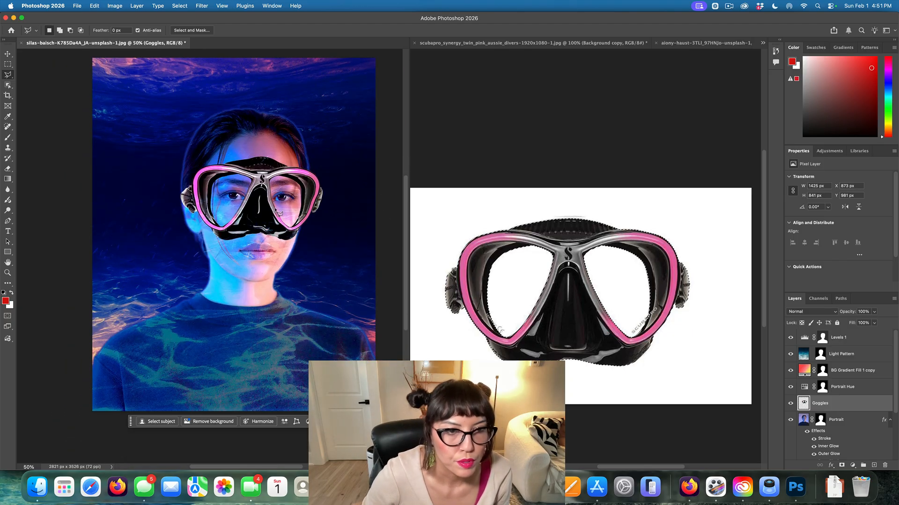
pyautogui.hscroll(2, 190, 212)
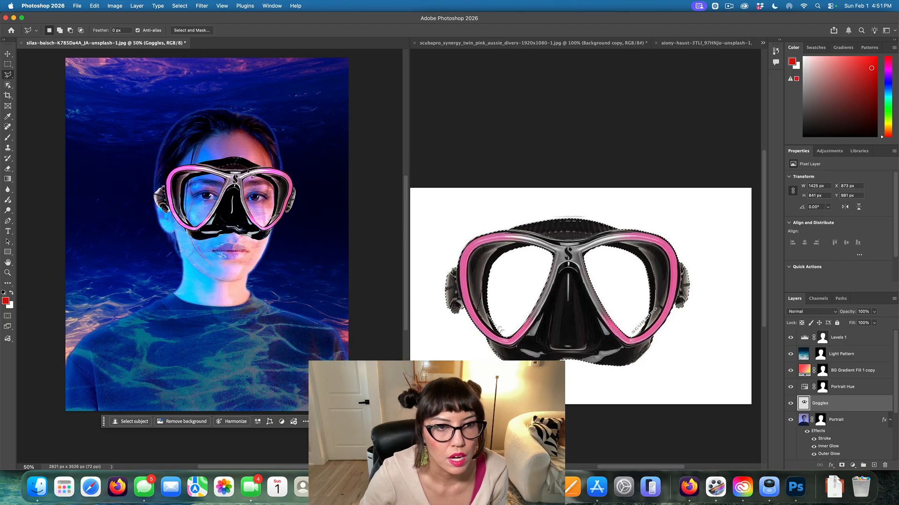
pyautogui.press('super+plus')
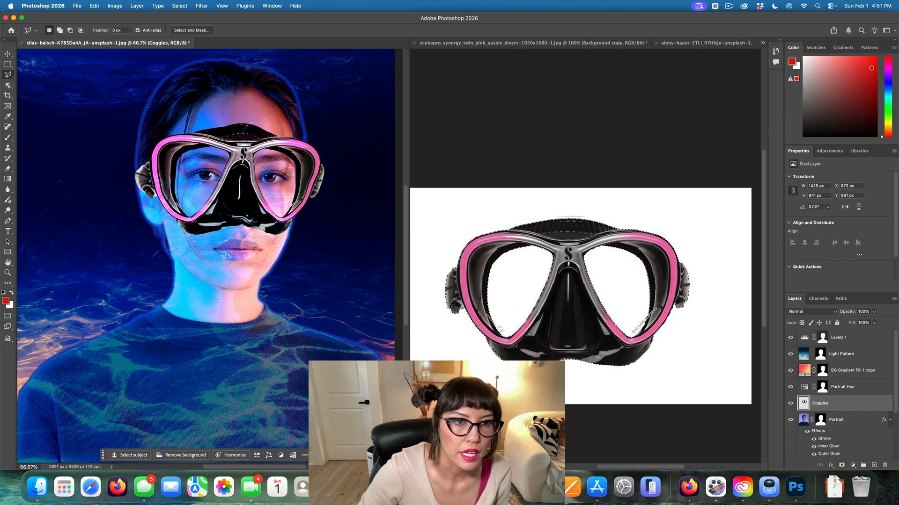
pyautogui.click(198, 132)
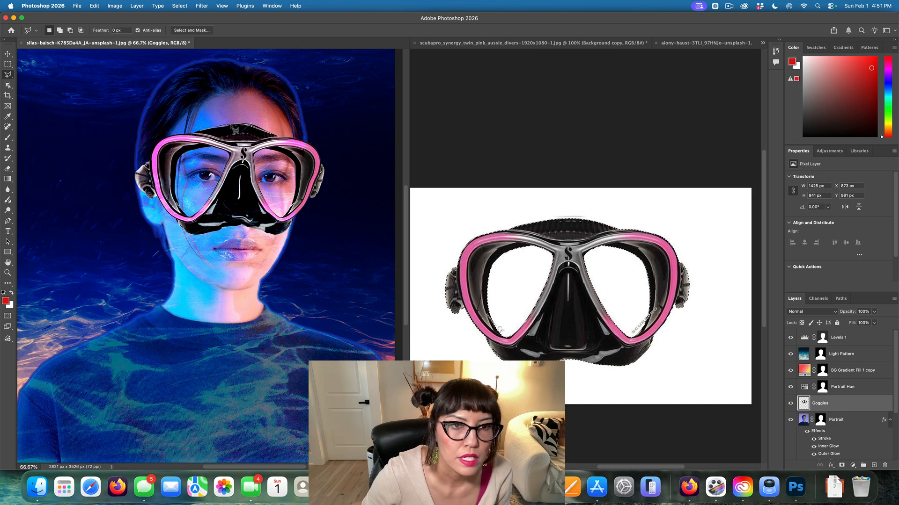
pyautogui.doubleClick(216, 133)
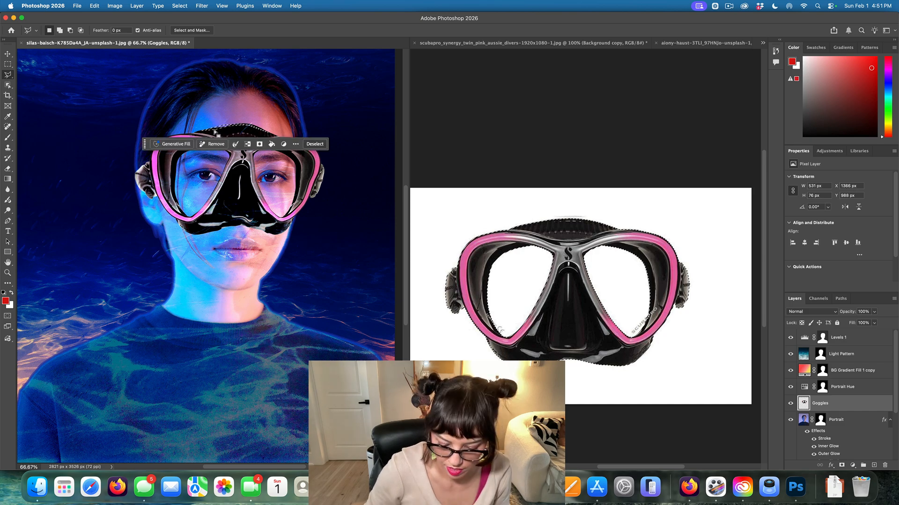
# Sample black from the mask's upper edge with the Eyedropper, fill the selection with it and deselect.
pyautogui.press('i')
pyautogui.hscroll(2, 206, 130)
pyautogui.click(205, 132)
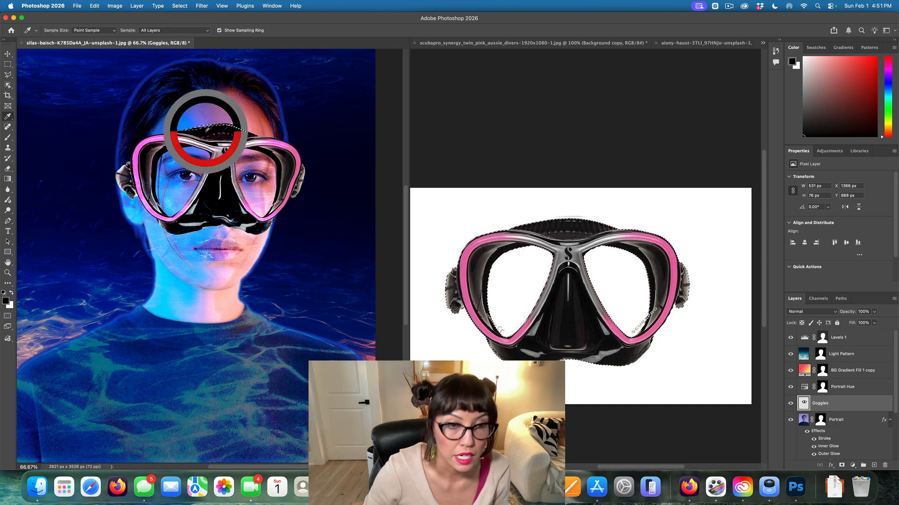
pyautogui.hotkey('alt', 'BackSpace')
pyautogui.press('super+d')
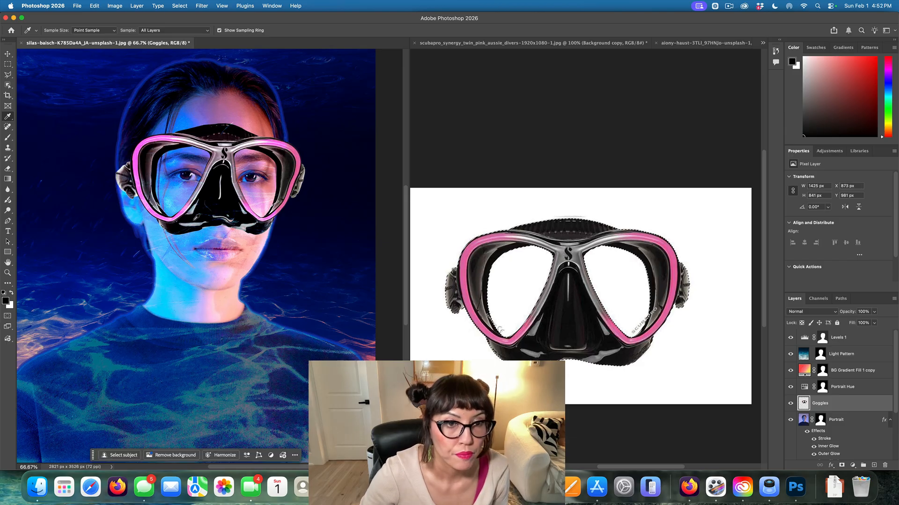
# Add a Drop Shadow effect to the Goggles layer, offset it 192 px below the mask and set its opacity to 49%.
pyautogui.scroll(2, 805, 313)
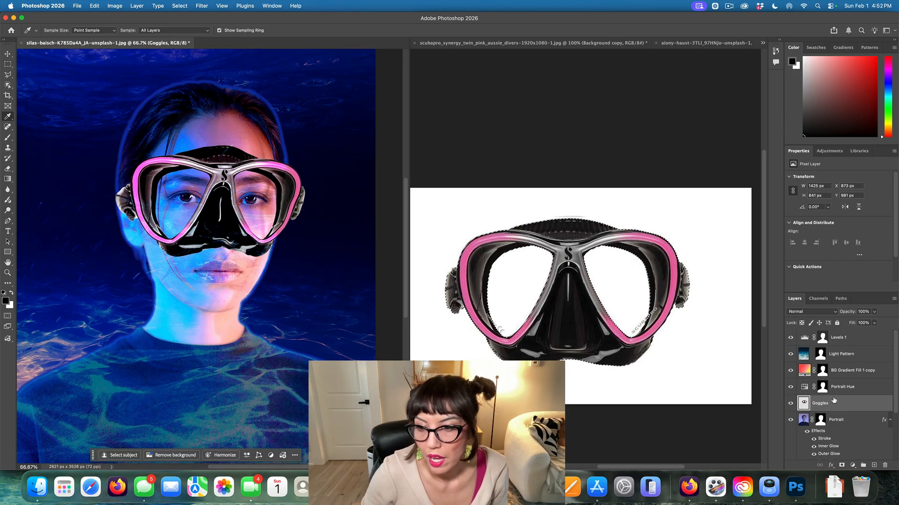
pyautogui.doubleClick(853, 406)
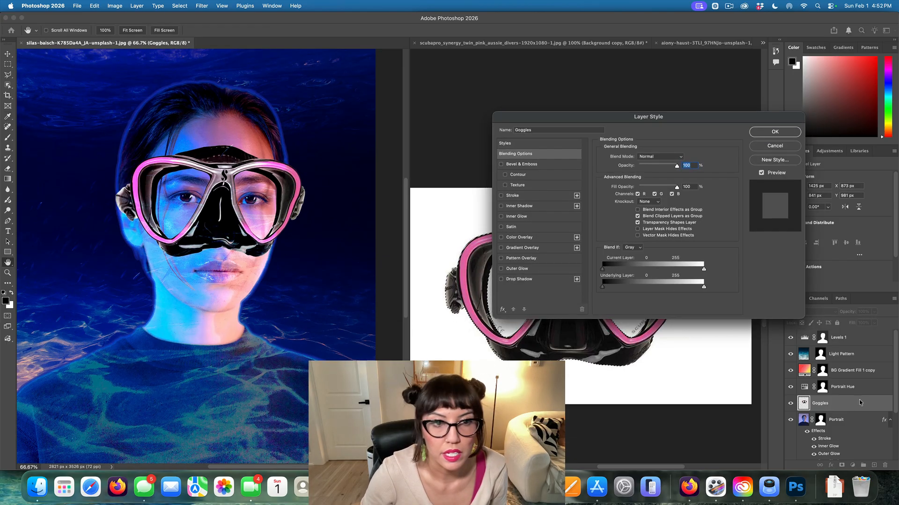
pyautogui.click(501, 279)
pyautogui.click(520, 279)
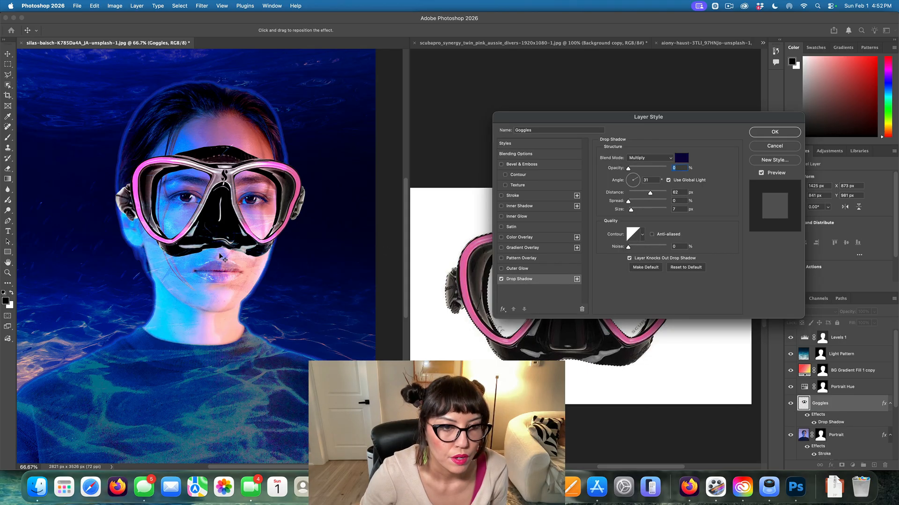
pyautogui.moveTo(211, 260); pyautogui.dragTo(198, 273)
pyautogui.moveTo(635, 169); pyautogui.dragTo(633, 170)
# Try the drop shadow in Screen and Normal blend modes with its distance reduced to 42 px.
pyautogui.click(642, 159)
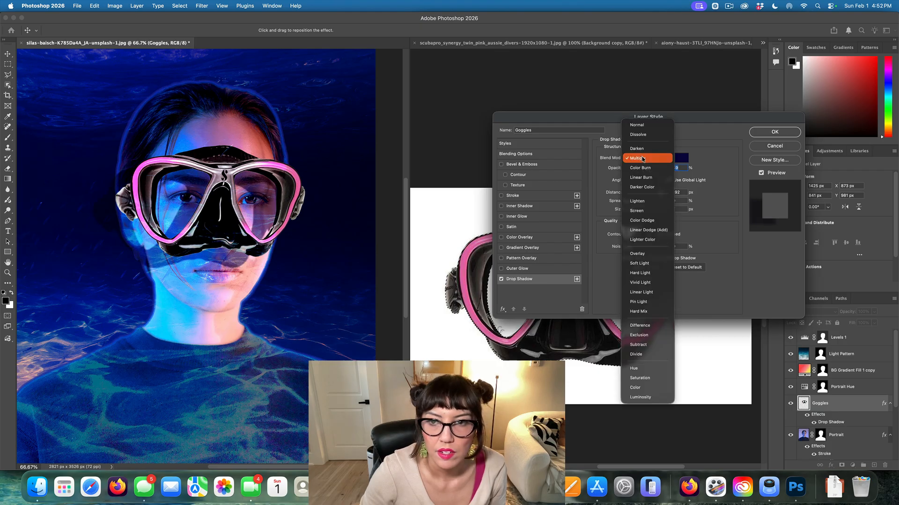
pyautogui.click(652, 212)
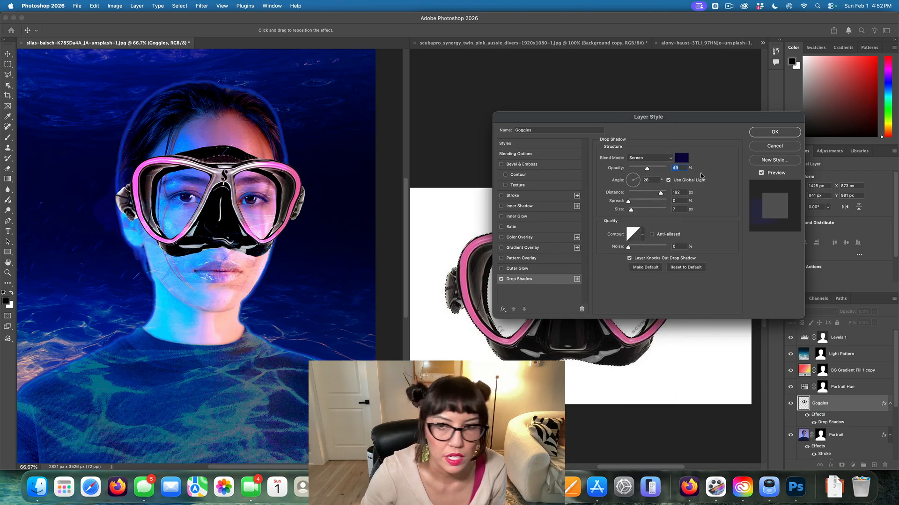
pyautogui.moveTo(661, 196); pyautogui.dragTo(647, 194)
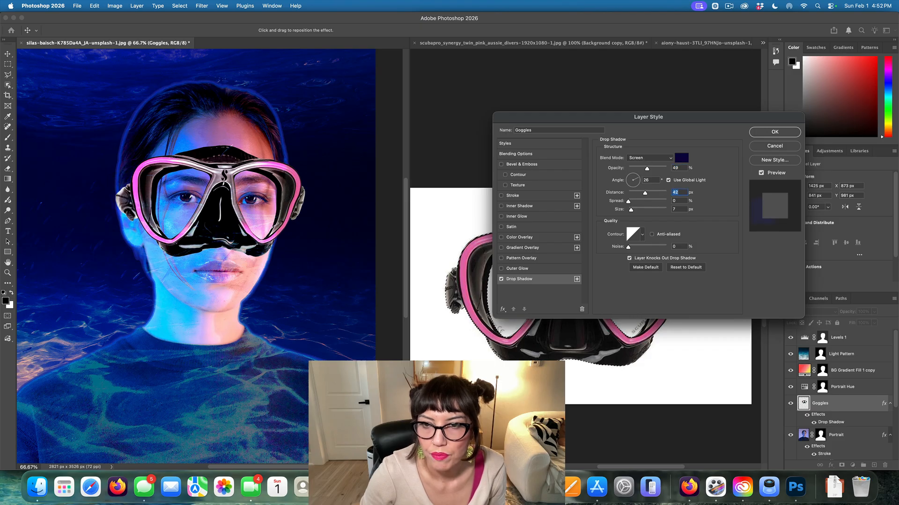
pyautogui.click(649, 158)
pyautogui.click(647, 73)
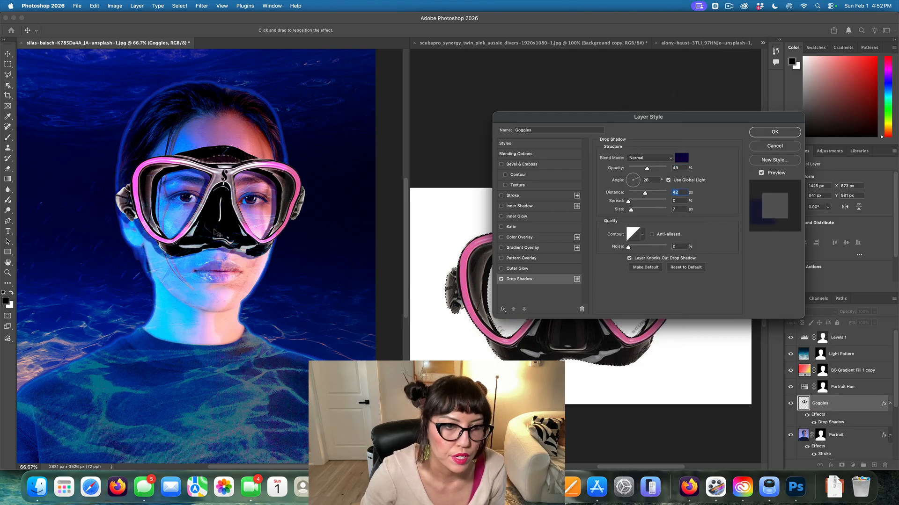
# Reposition the drop shadow under the mask at a distance of 37 px, with spread 71% and size 38 px.
pyautogui.moveTo(220, 234); pyautogui.dragTo(216, 237)
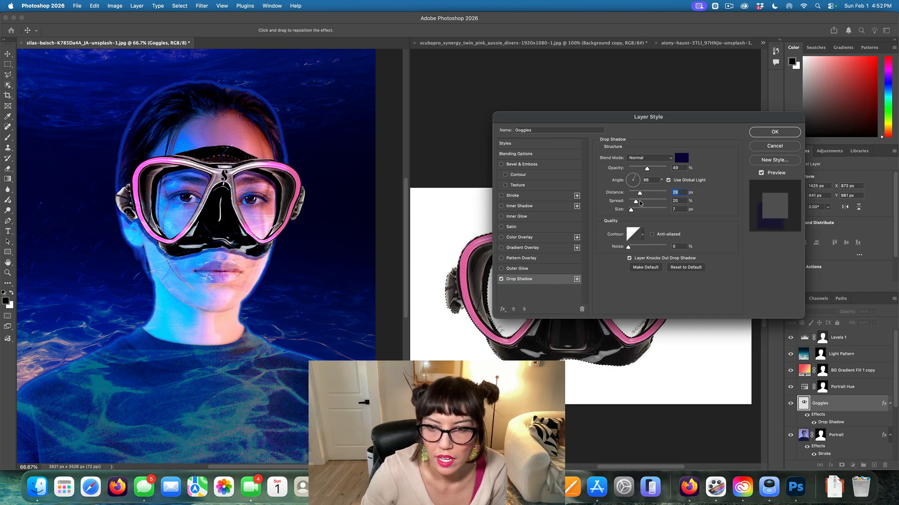
pyautogui.moveTo(639, 203); pyautogui.dragTo(651, 203)
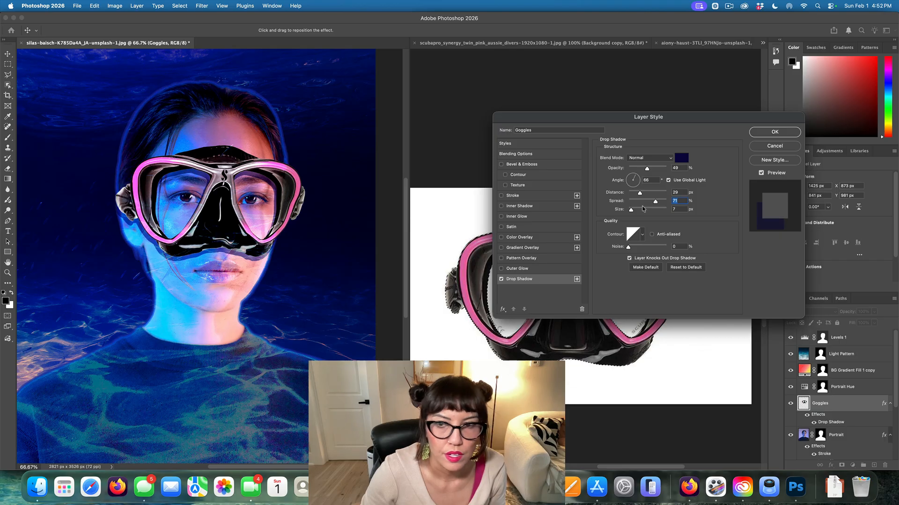
pyautogui.moveTo(632, 211); pyautogui.dragTo(642, 193)
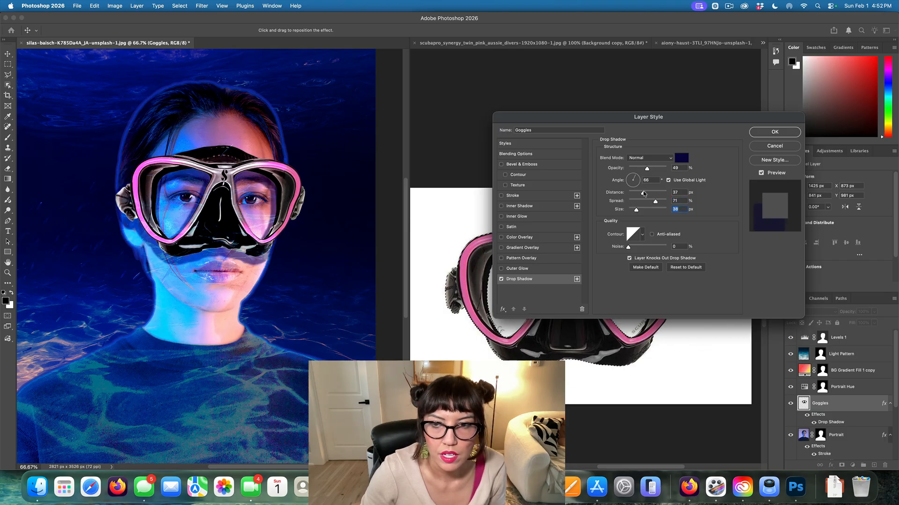
# Set the drop shadow to Darken at 17% opacity and reposition it to an angle of 131° and a distance of 12 px.
pyautogui.click(673, 160)
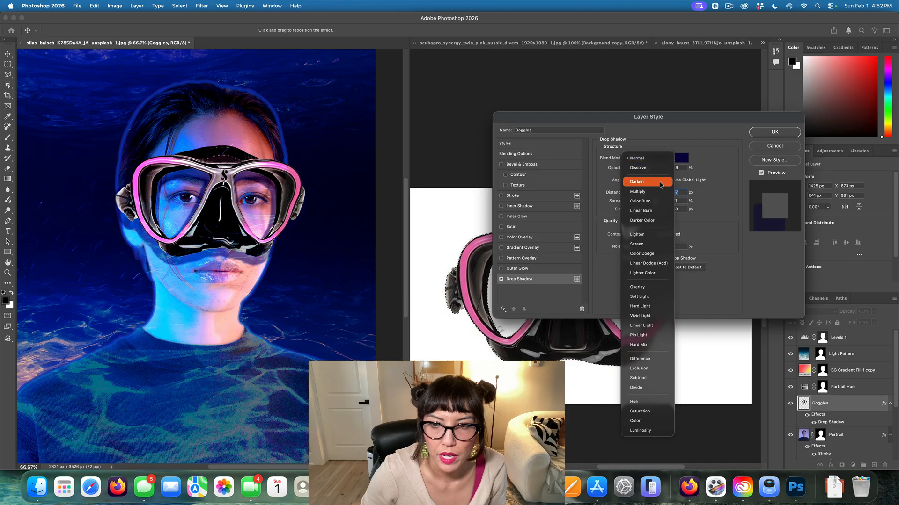
pyautogui.click(660, 184)
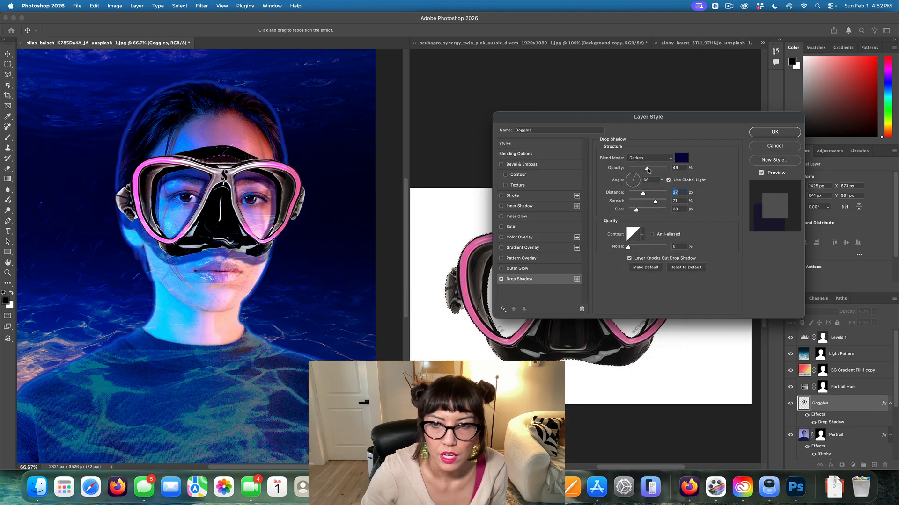
pyautogui.moveTo(649, 171); pyautogui.dragTo(635, 172)
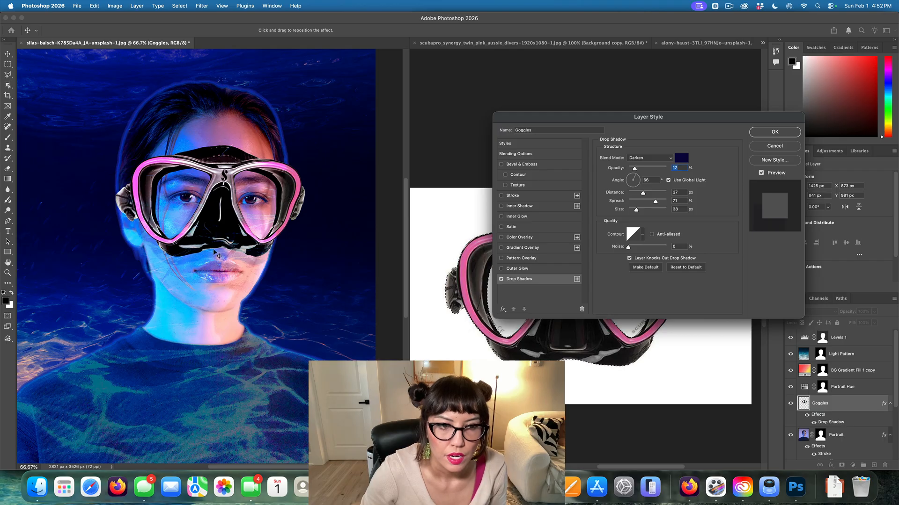
pyautogui.moveTo(217, 250); pyautogui.dragTo(213, 230)
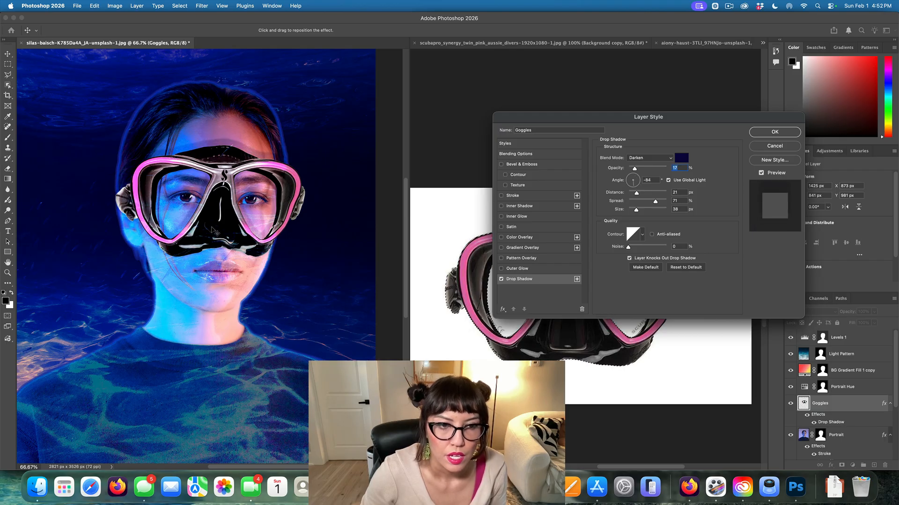
pyautogui.moveTo(214, 235); pyautogui.dragTo(243, 236)
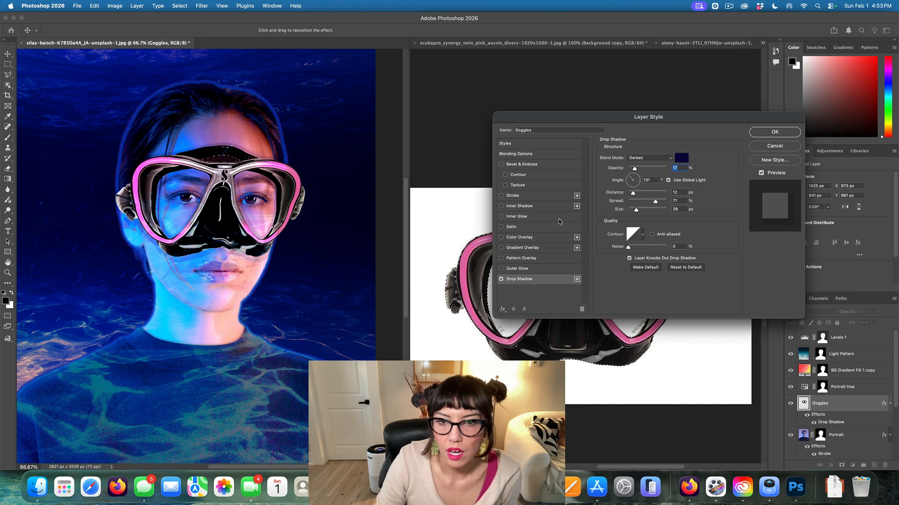
# Add a Gradient Overlay effect to the Goggles layer using the Blue_27 preset from the Blues group.
pyautogui.click(502, 248)
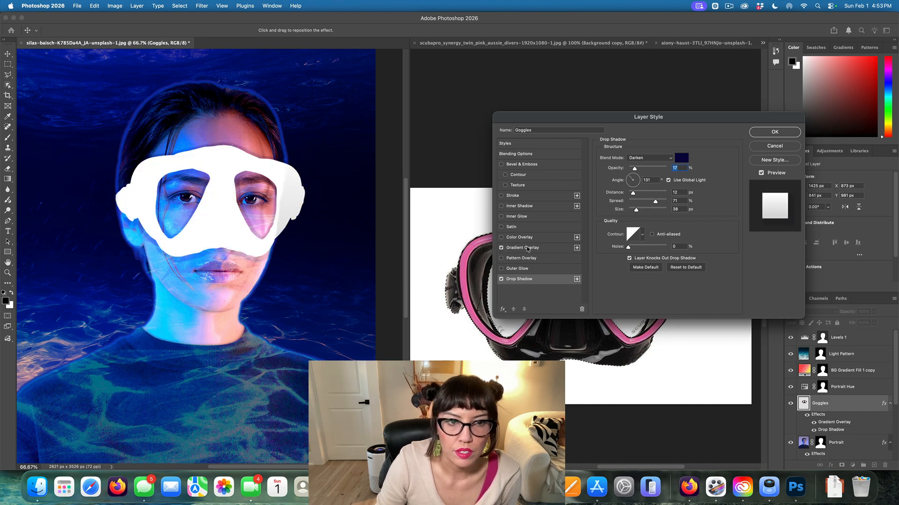
pyautogui.click(524, 248)
pyautogui.click(640, 176)
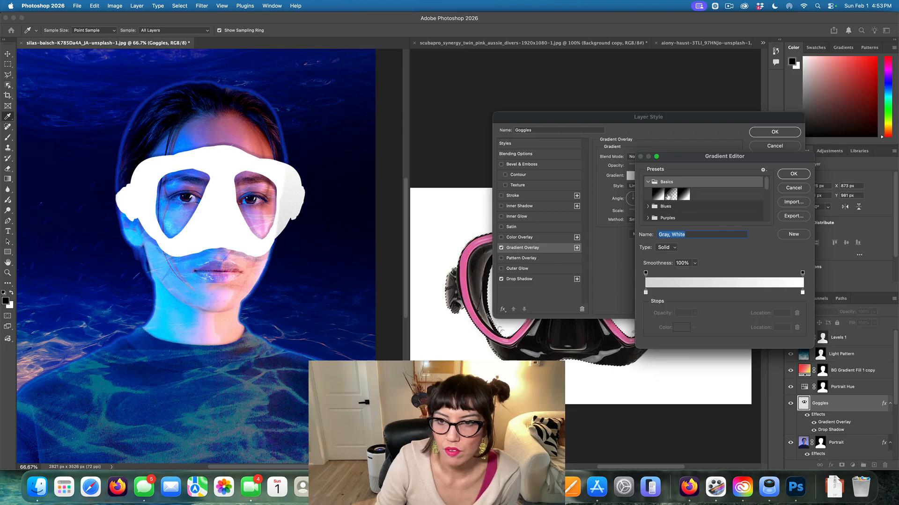
pyautogui.click(657, 196)
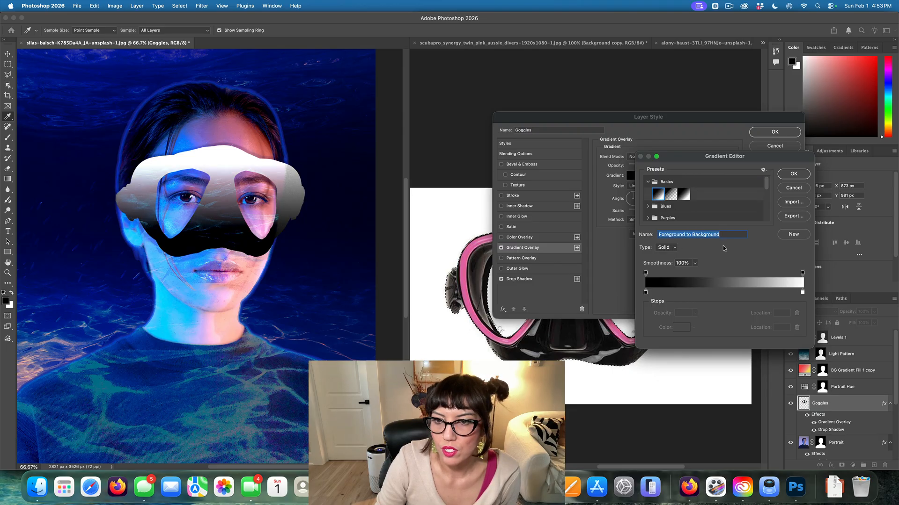
pyautogui.click(655, 208)
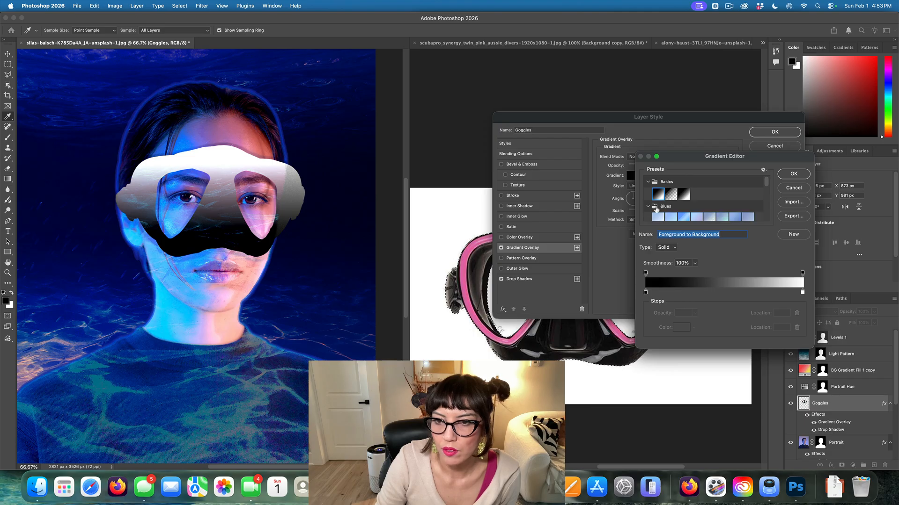
pyautogui.scroll(-3, 685, 215)
pyautogui.click(683, 209)
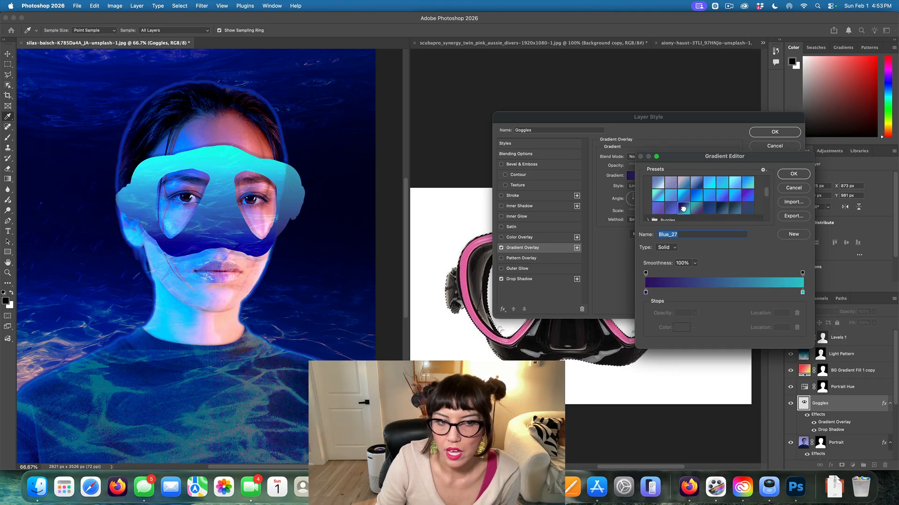
pyautogui.click(792, 174)
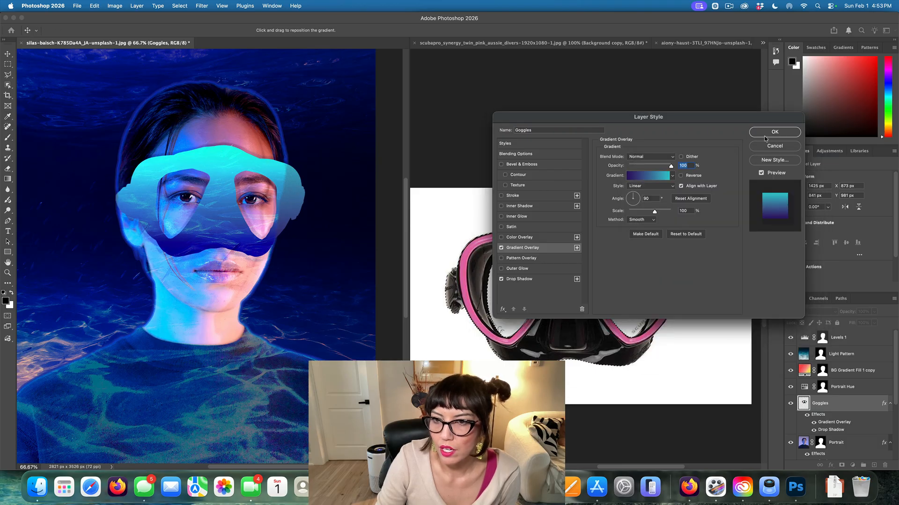
# Try the Goggles layer's gradient overlay in the Screen and Darken blend modes.
pyautogui.click(652, 158)
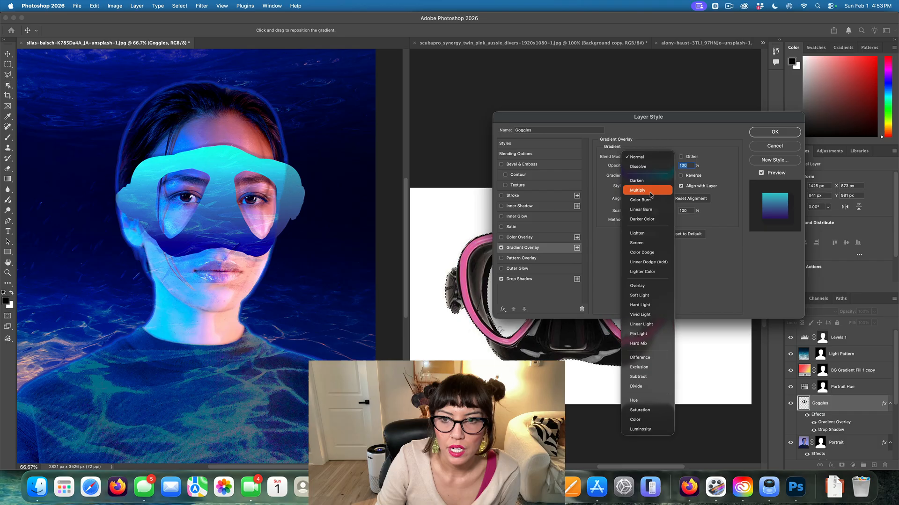
pyautogui.click(643, 244)
pyautogui.click(644, 158)
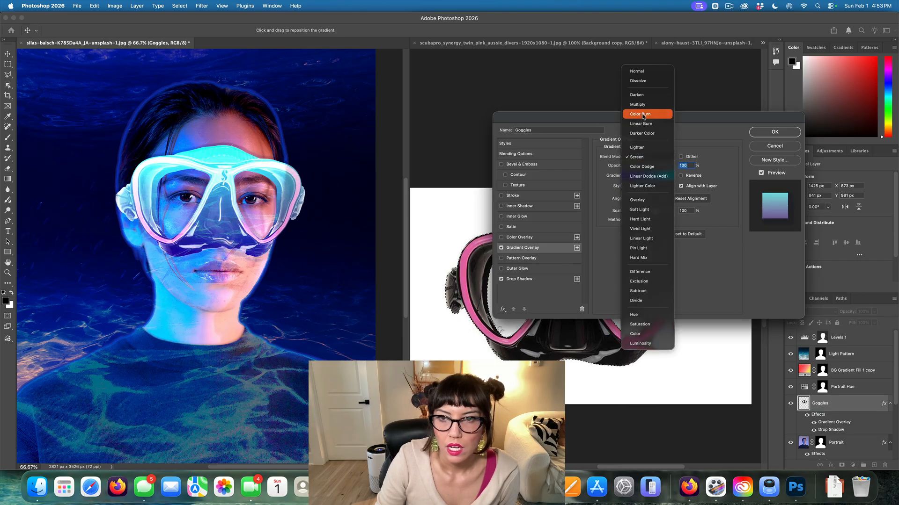
pyautogui.click(643, 96)
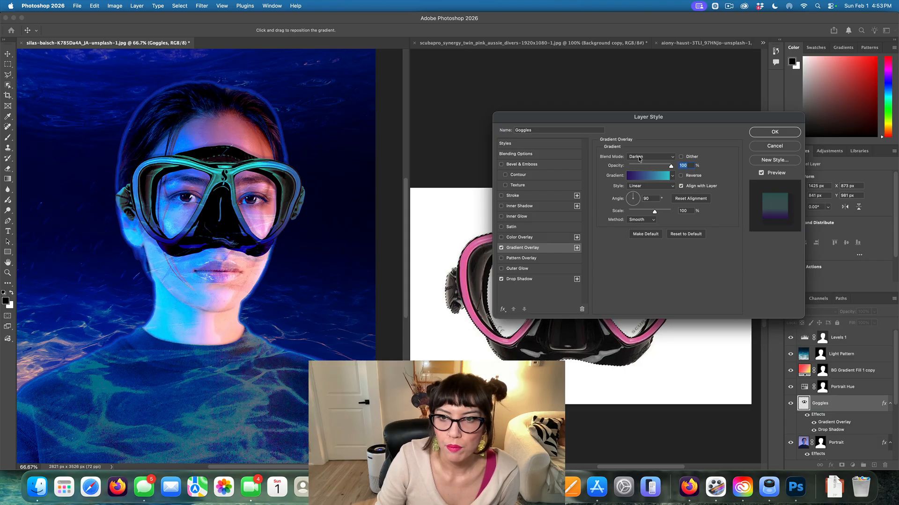
# Set the gradient overlay to Multiply at about 70% opacity and apply the layer style to the Goggles layer.
pyautogui.click(638, 158)
pyautogui.click(639, 166)
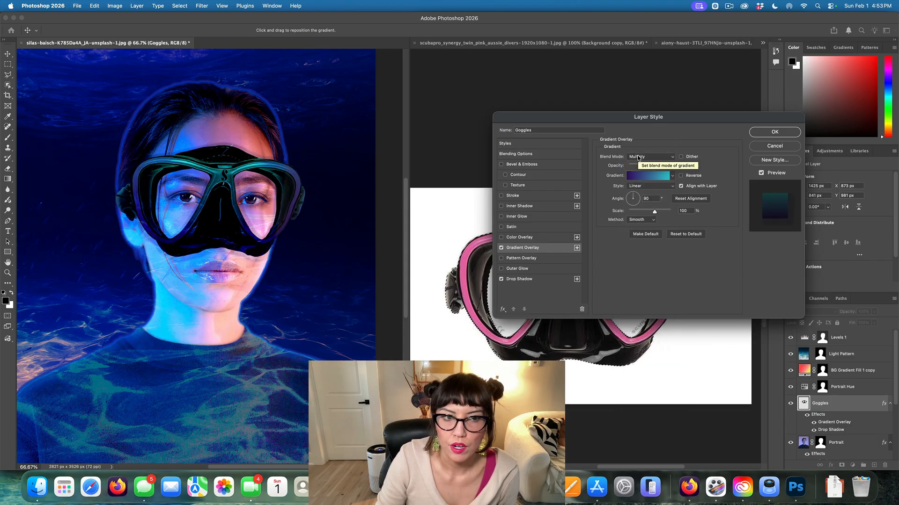
pyautogui.click(639, 158)
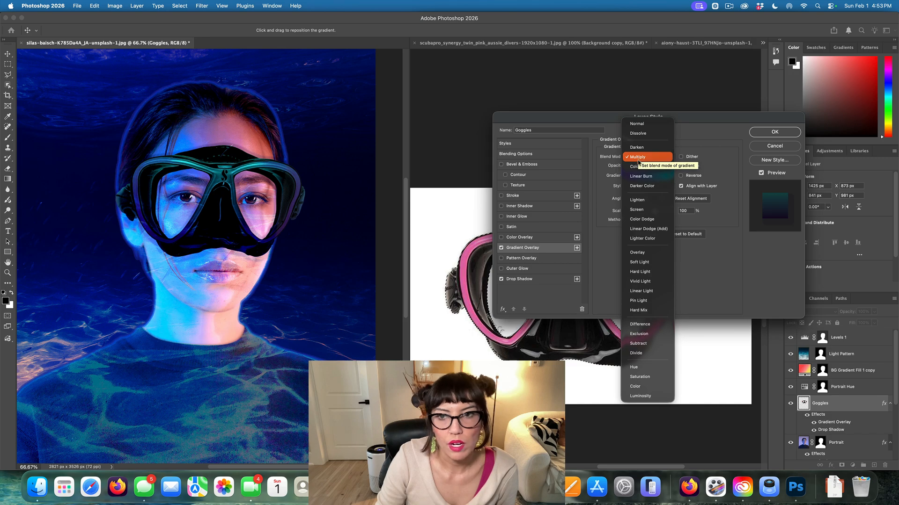
pyautogui.click(640, 161)
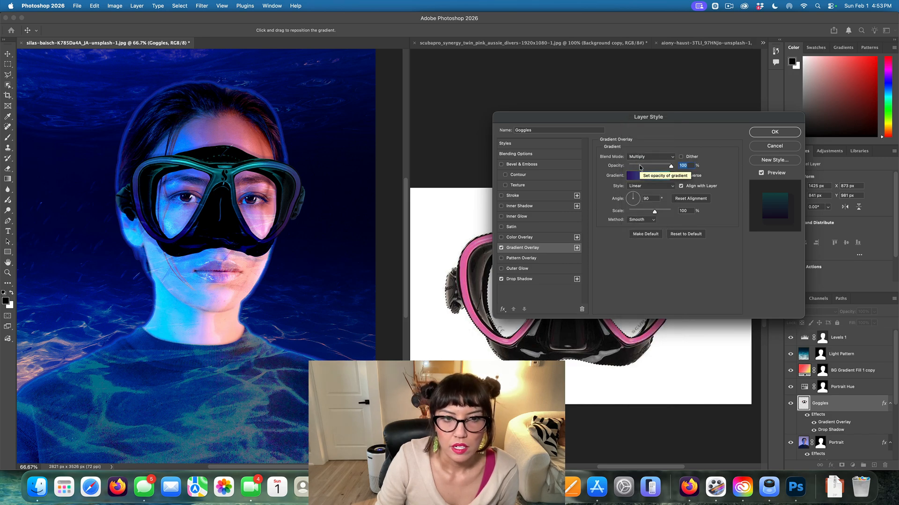
pyautogui.moveTo(670, 167); pyautogui.dragTo(659, 167)
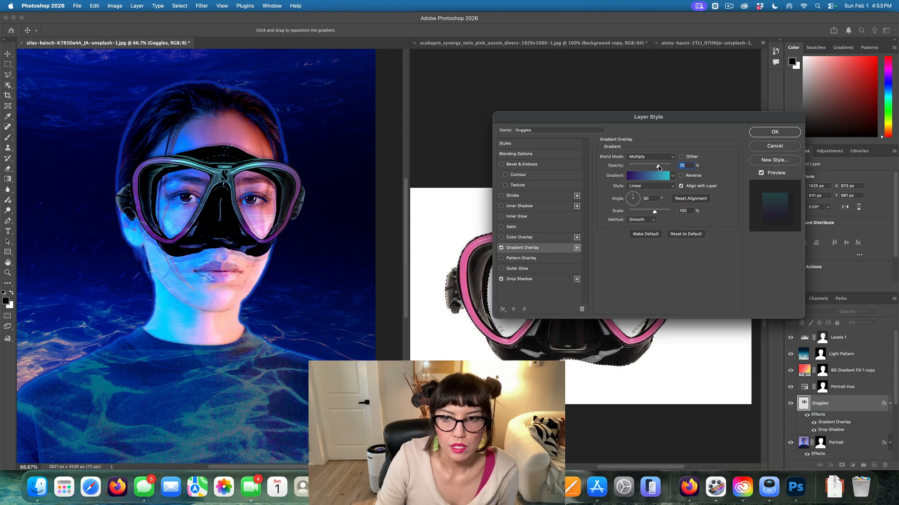
pyautogui.click(787, 132)
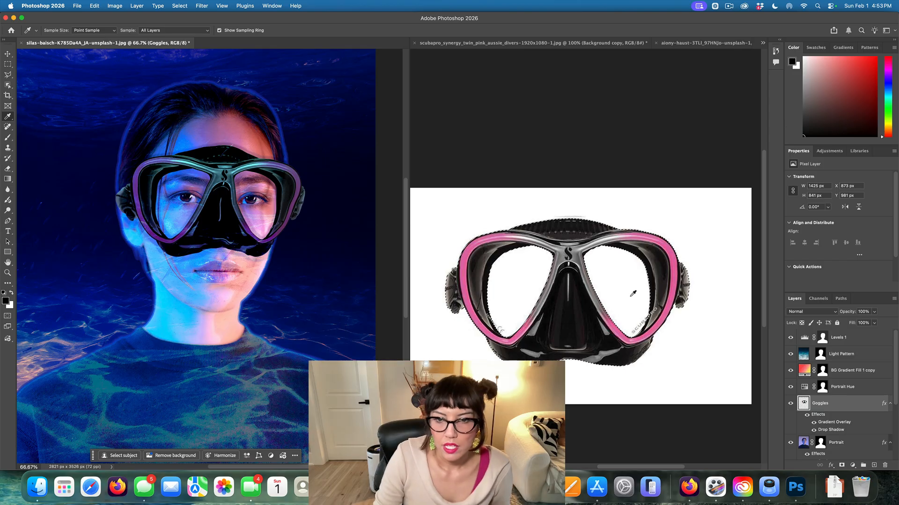
pyautogui.hscroll(-5, 637, 295)
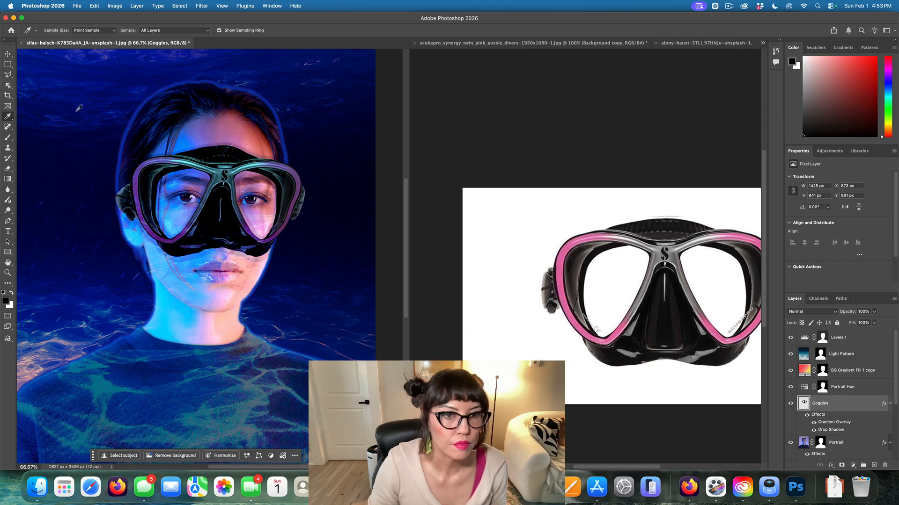
pyautogui.click(6, 56)
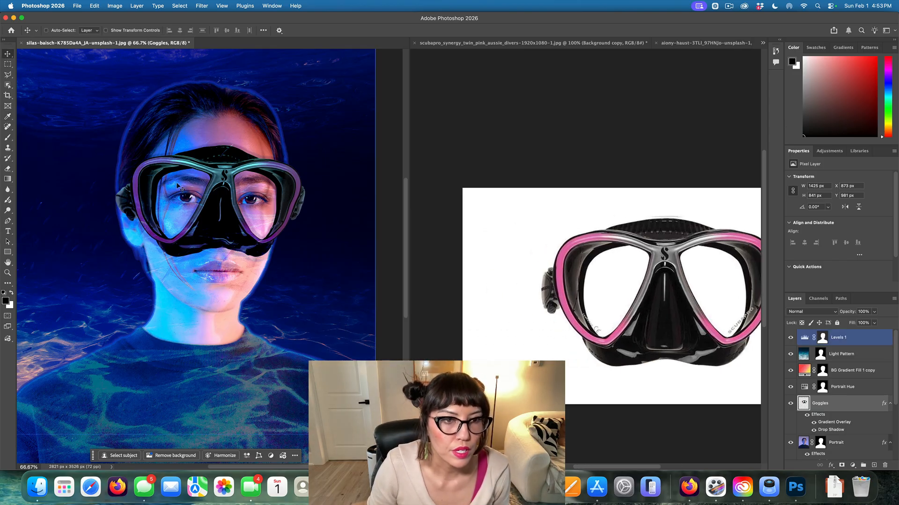
pyautogui.hscroll(1, 178, 201)
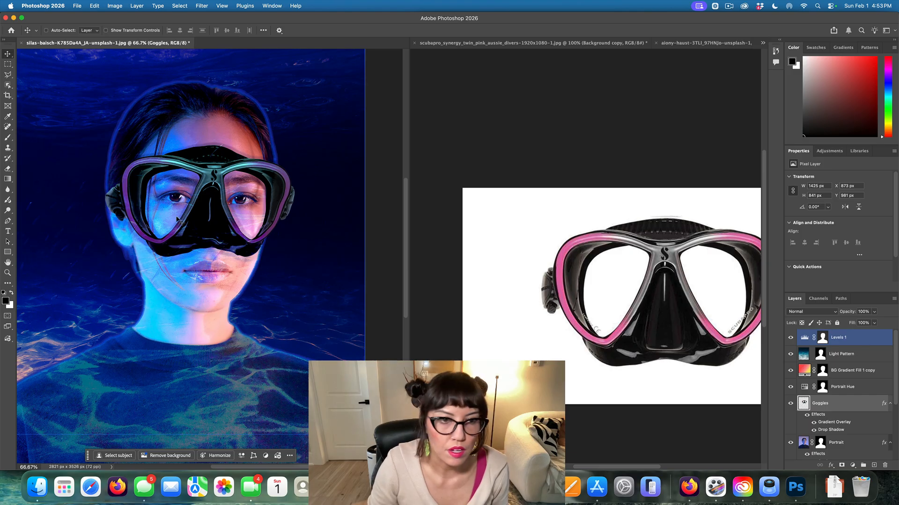
pyautogui.hscroll(-1, 201, 220)
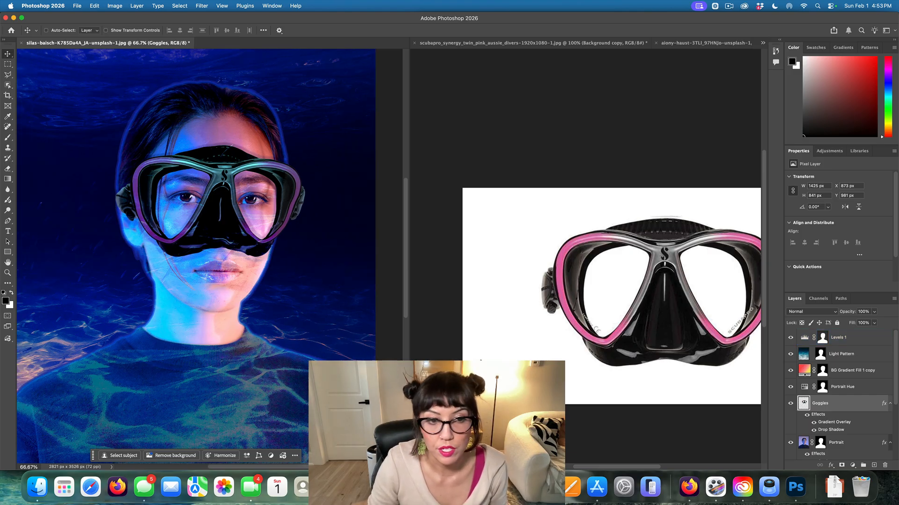
pyautogui.scroll(1, 749, 461)
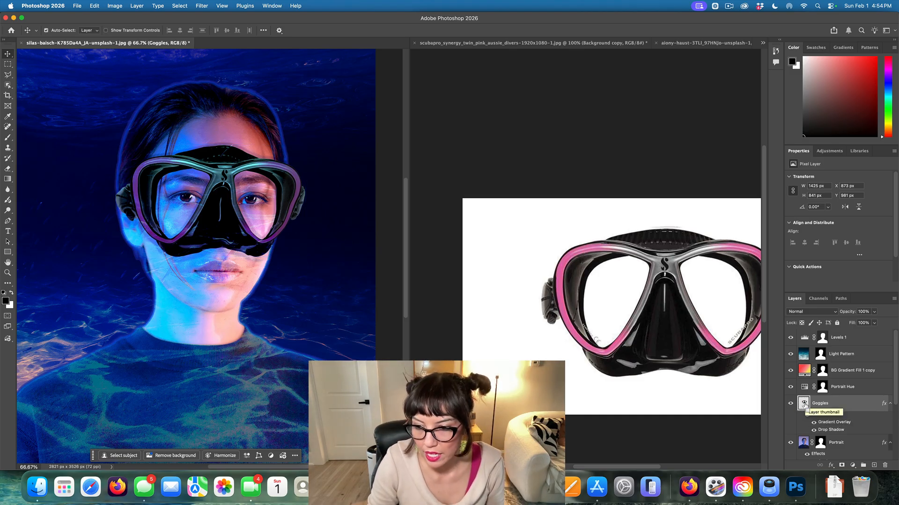
# Load the Goggles layer's outline as a selection and discard it.
pyautogui.keyDown('super'); pyautogui.click(804, 404); pyautogui.keyUp('super')
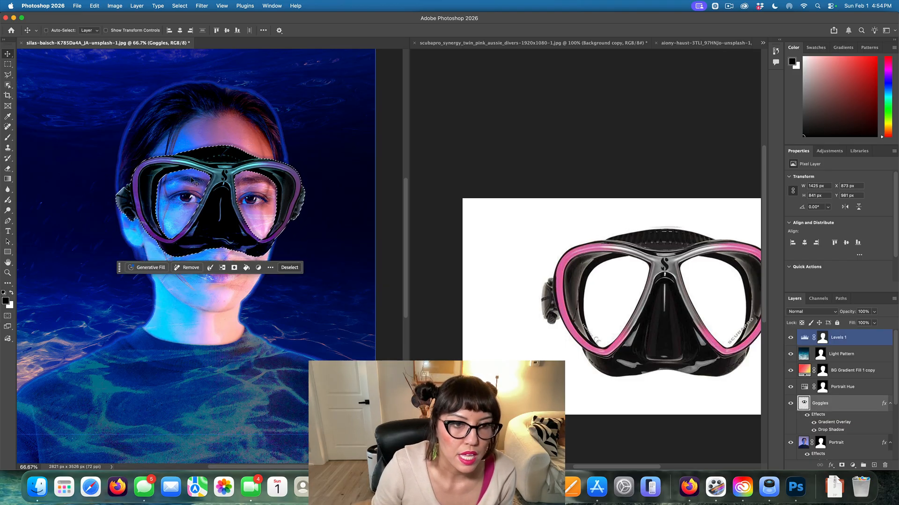
pyautogui.hscroll(-3, 252, 192)
pyautogui.hscroll(-5, 253, 191)
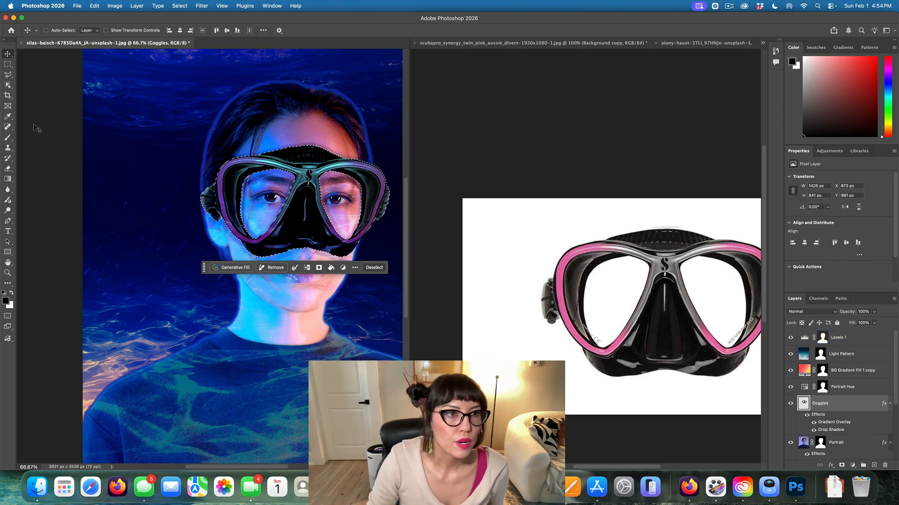
pyautogui.click(9, 86)
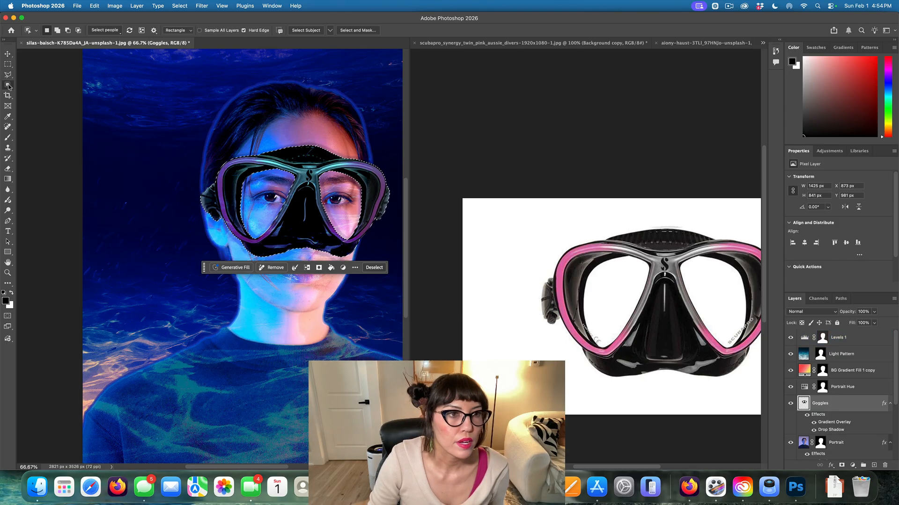
pyautogui.click(42, 103)
pyautogui.hscroll(-2, 349, 212)
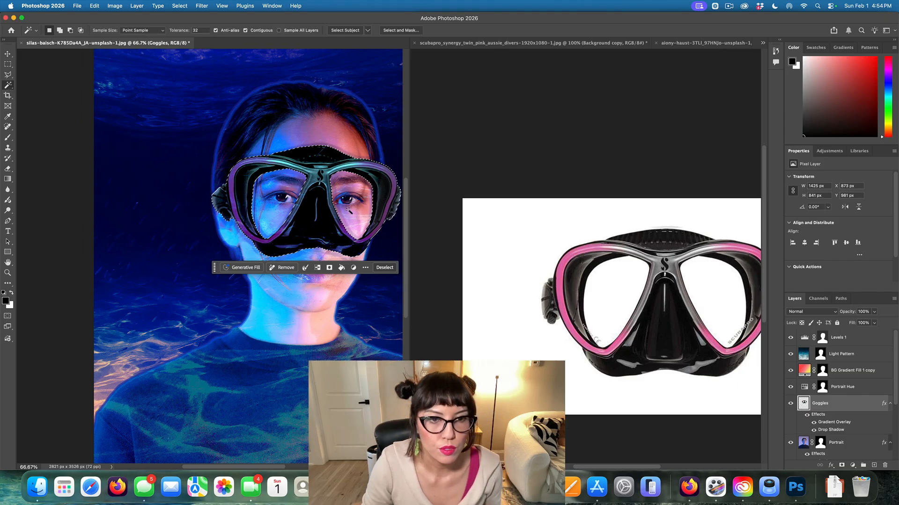
pyautogui.scroll(-2, 289, 195)
pyautogui.press('shift')
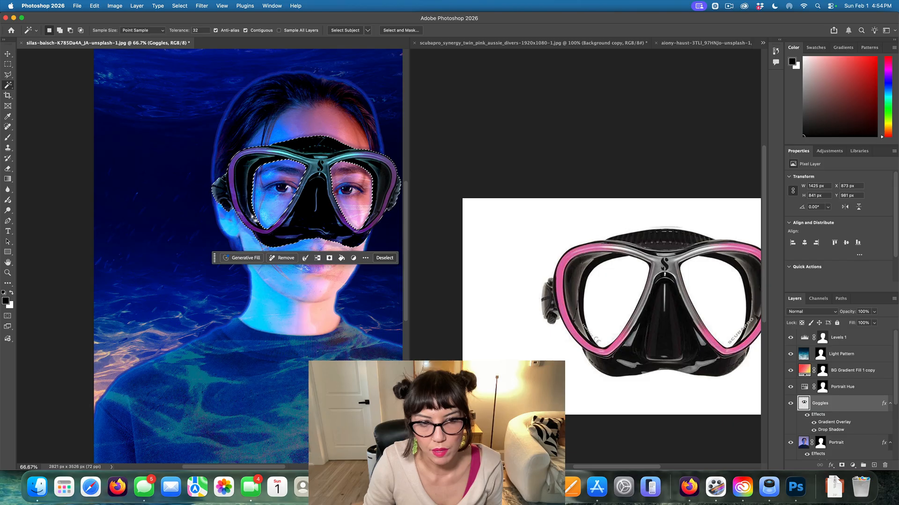
pyautogui.click(8, 53)
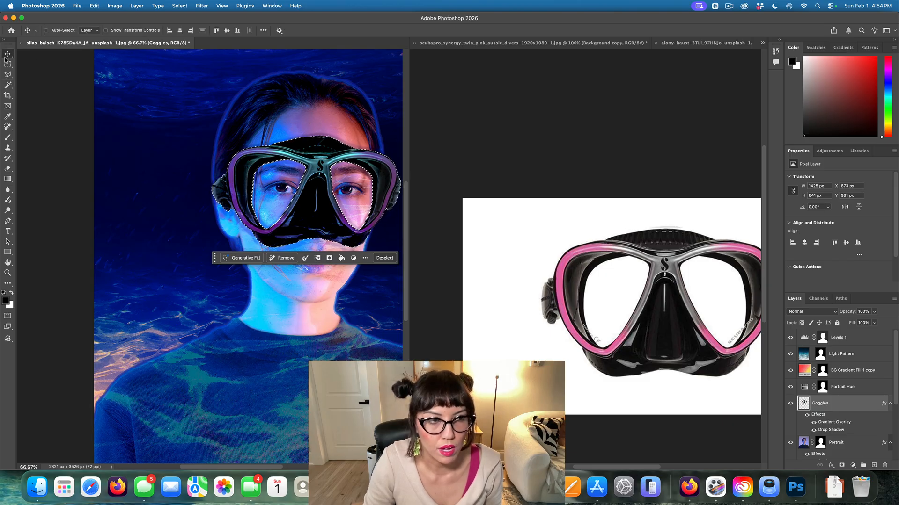
pyautogui.hscroll(-1, 266, 185)
pyautogui.scroll(-1, 267, 186)
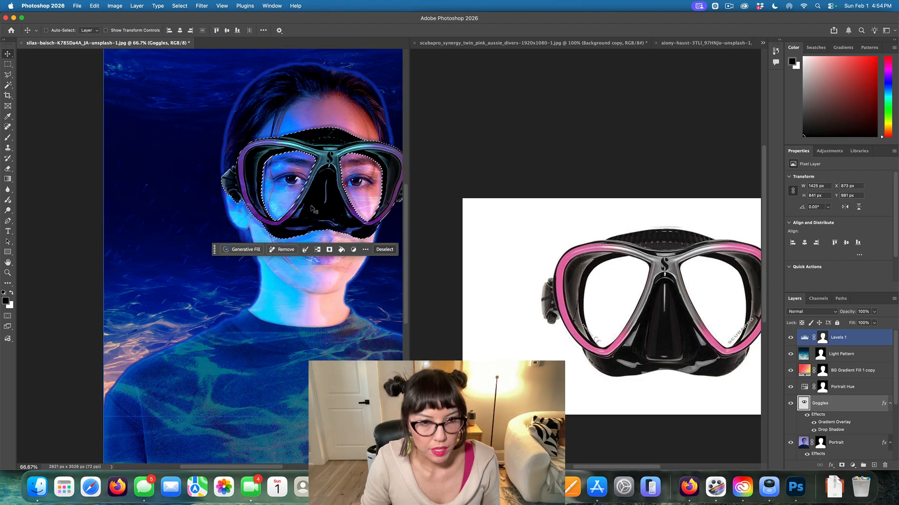
pyautogui.hscroll(8, 311, 209)
pyautogui.press('super+d')
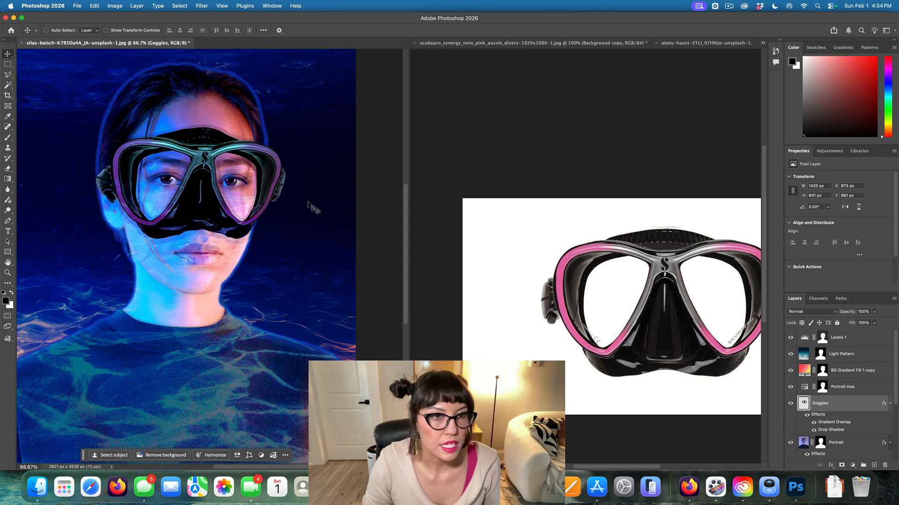
# Select the empty area around the mask on the Goggles layer with the Magic Wand and invert the selection to cover the whole mask, lenses included.
pyautogui.click(8, 85)
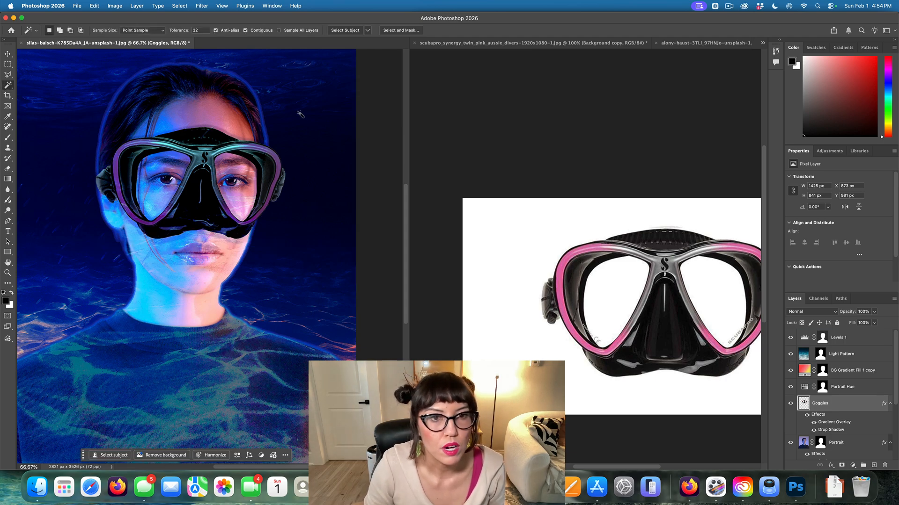
pyautogui.click(312, 117)
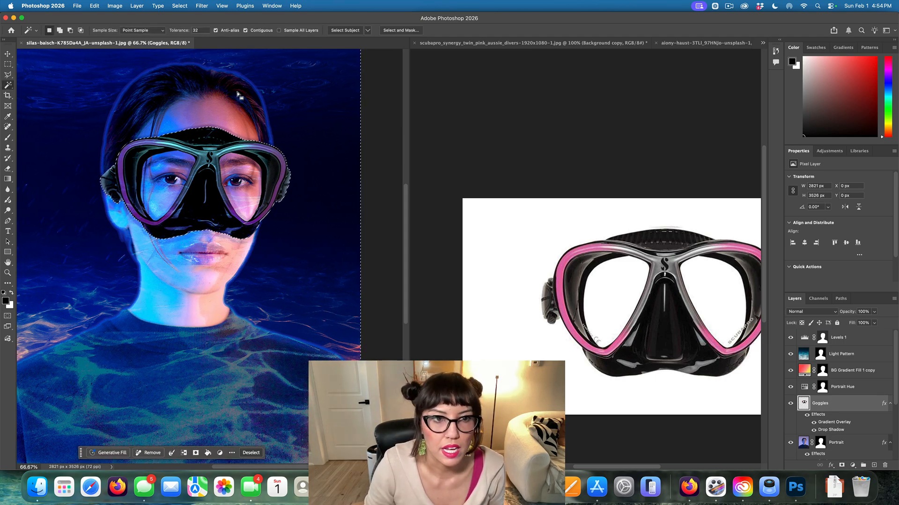
pyautogui.scroll(3, 452, 218)
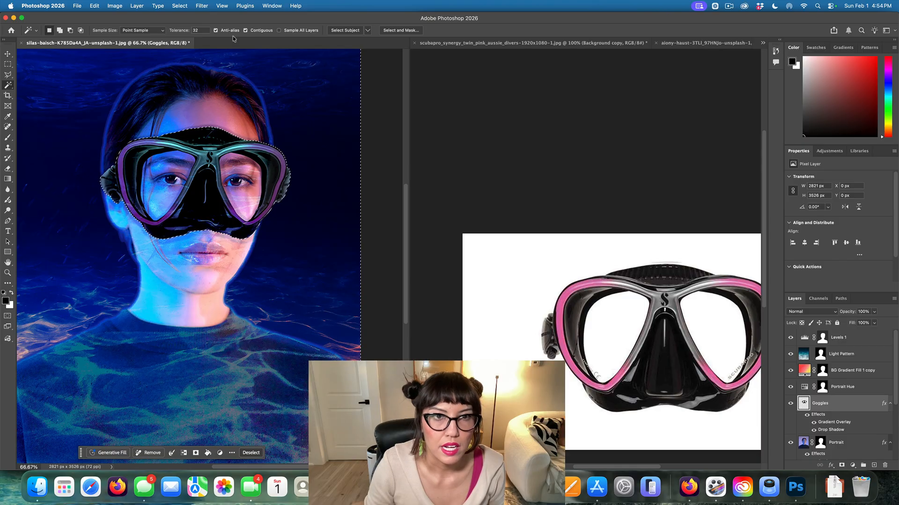
pyautogui.click(183, 453)
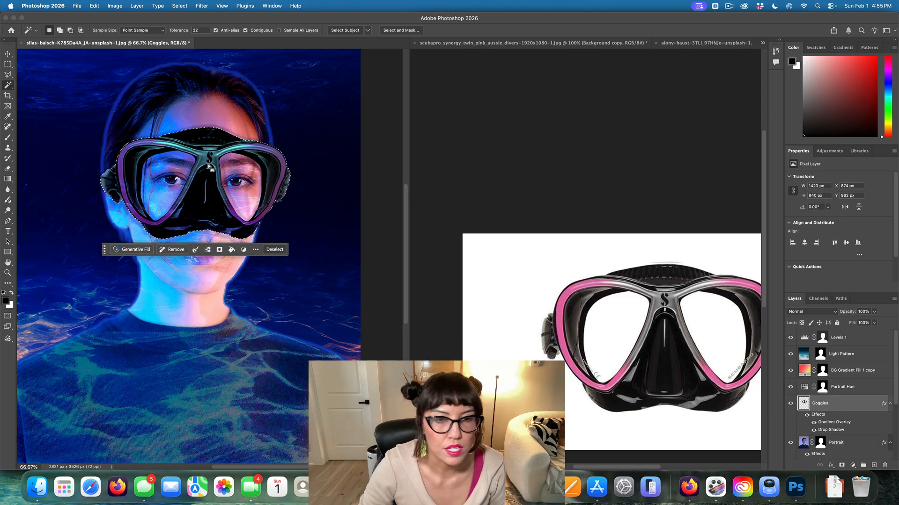
# Duplicate the Light Pattern layer and move the copy directly above the Goggles layer.
pyautogui.click(870, 358)
pyautogui.moveTo(874, 358); pyautogui.dragTo(873, 465)
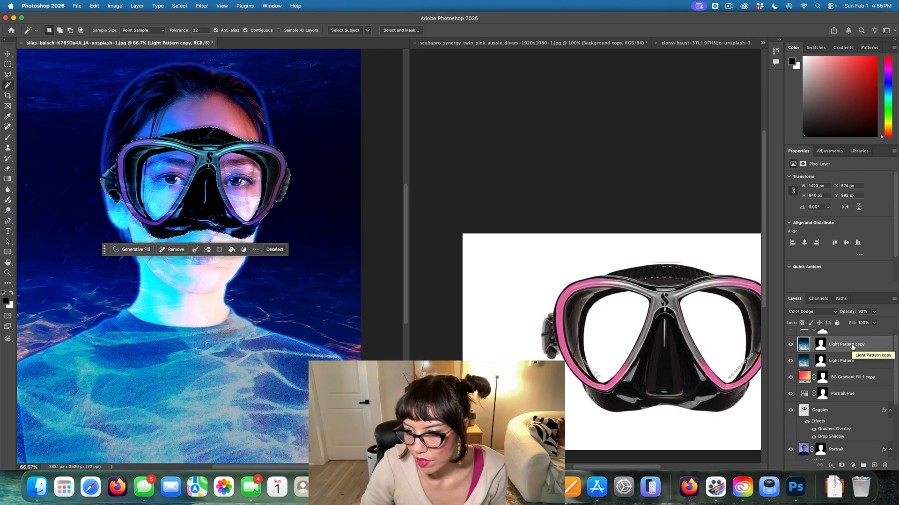
pyautogui.moveTo(852, 347); pyautogui.dragTo(853, 406)
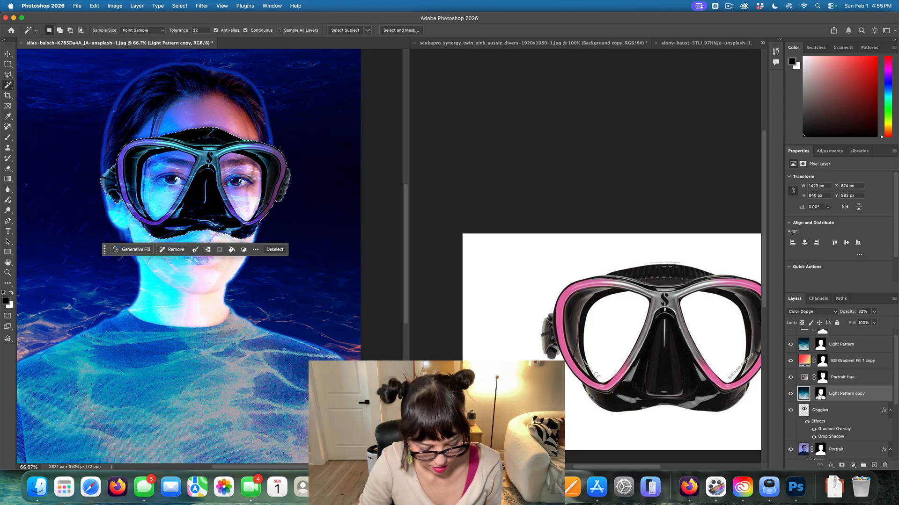
# Replace the Light Pattern copy's layer mask with one made from the goggles selection.
pyautogui.rightClick(820, 396)
pyautogui.click(794, 395)
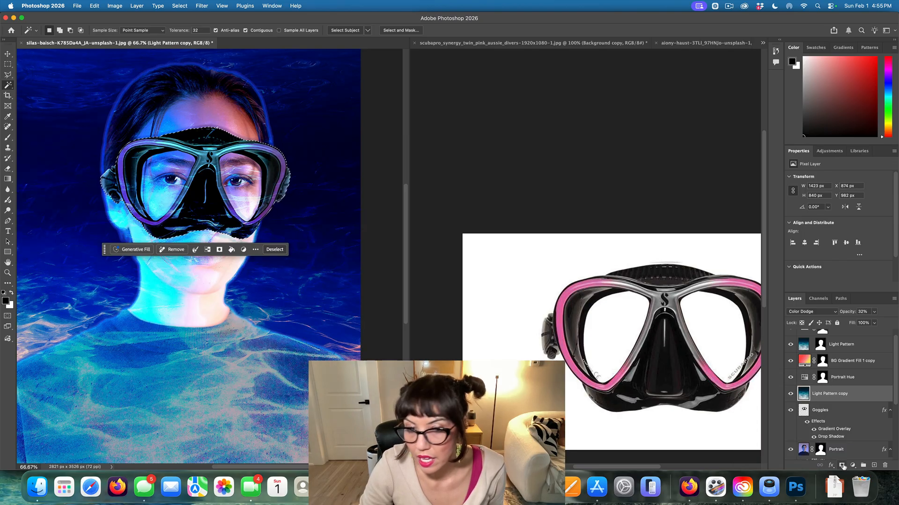
pyautogui.click(842, 466)
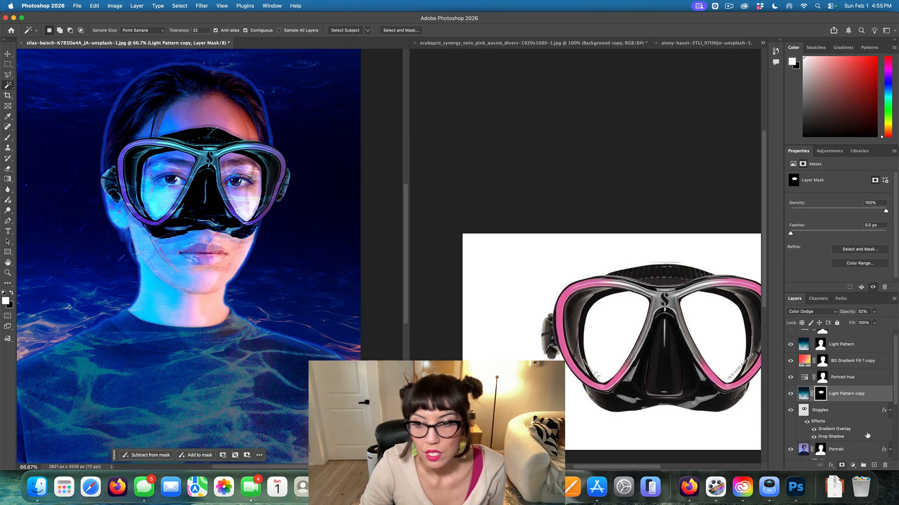
# Set the Light Pattern copy layer to Linear Burn at 43% opacity.
pyautogui.click(810, 311)
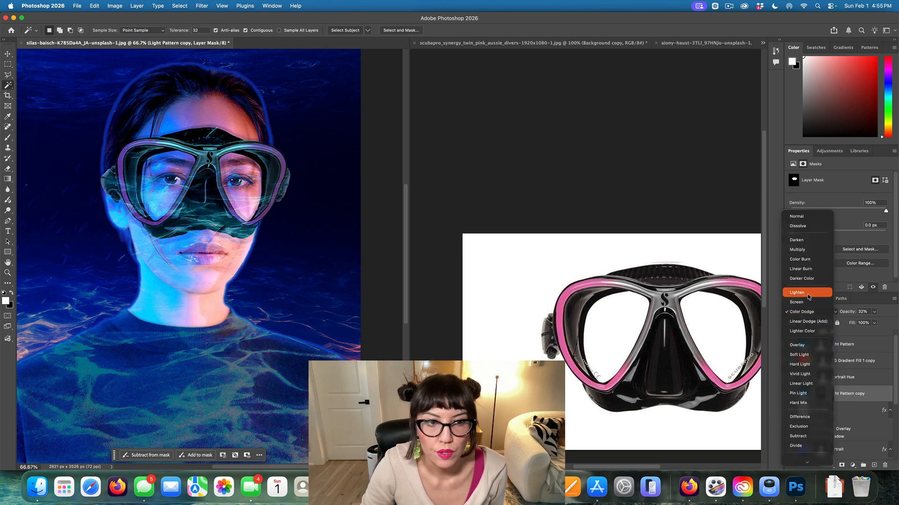
pyautogui.click(807, 271)
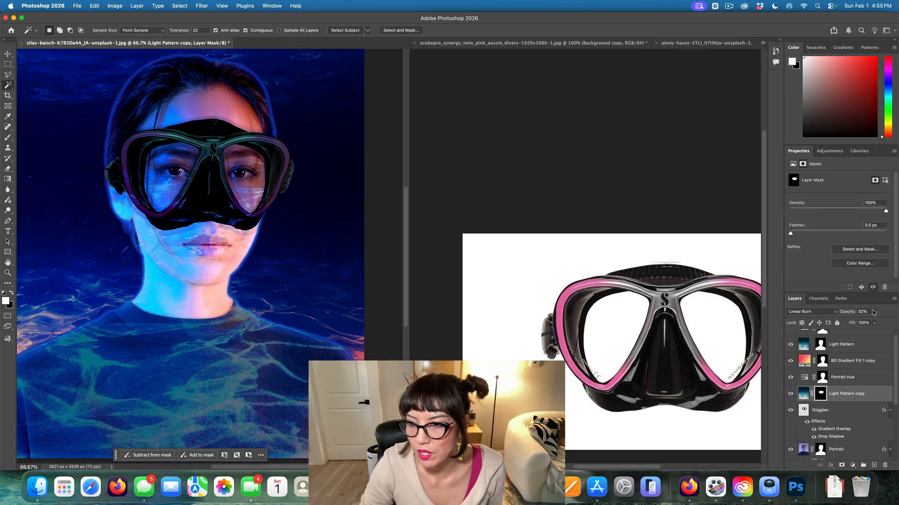
pyautogui.moveTo(874, 311)
pyautogui.mouseDown()
pyautogui.moveTo(885, 323)
pyautogui.moveTo(871, 323)
pyautogui.mouseUp()
pyautogui.hscroll(-3, 872, 323)
pyautogui.scroll(-2, 872, 323)
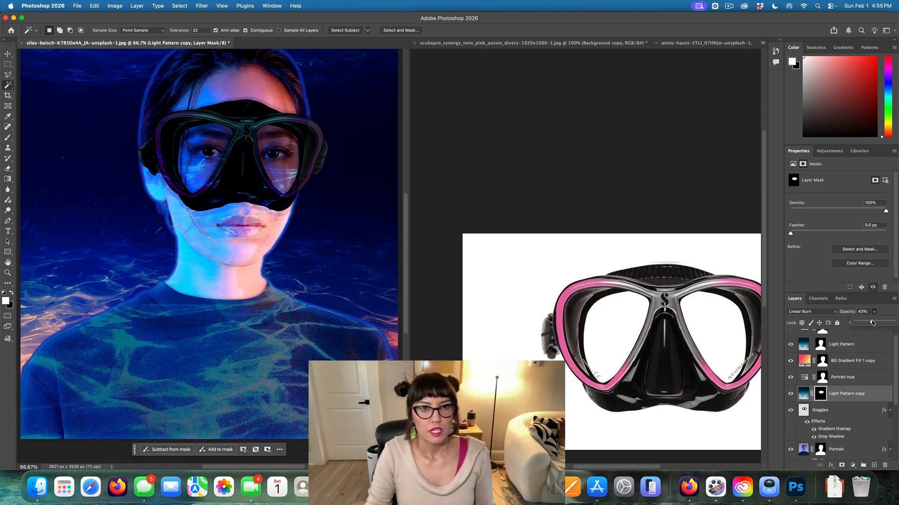
# Load the Light Pattern copy's mask as a selection and add a new empty layer above it.
pyautogui.press('super+minus')
pyautogui.press('super+minus')
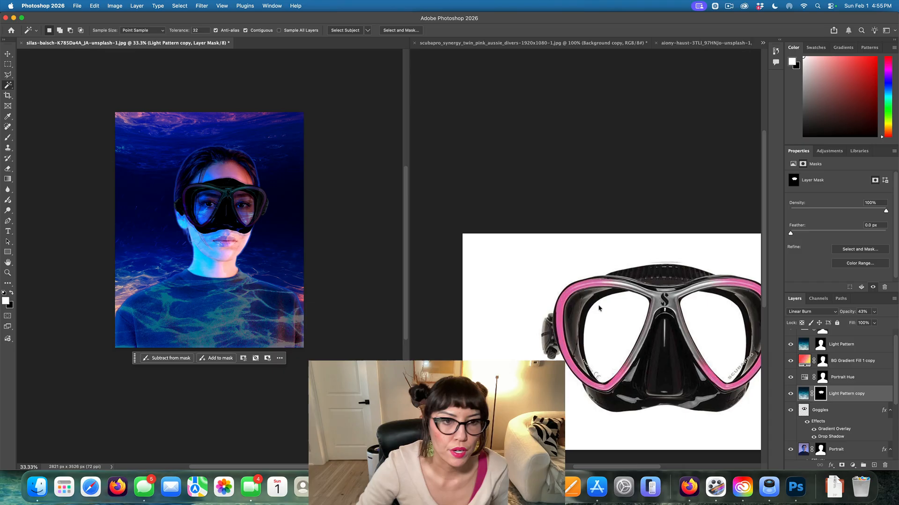
pyautogui.keyDown('super'); pyautogui.click(820, 396); pyautogui.keyUp('super')
pyautogui.scroll(1, 842, 421)
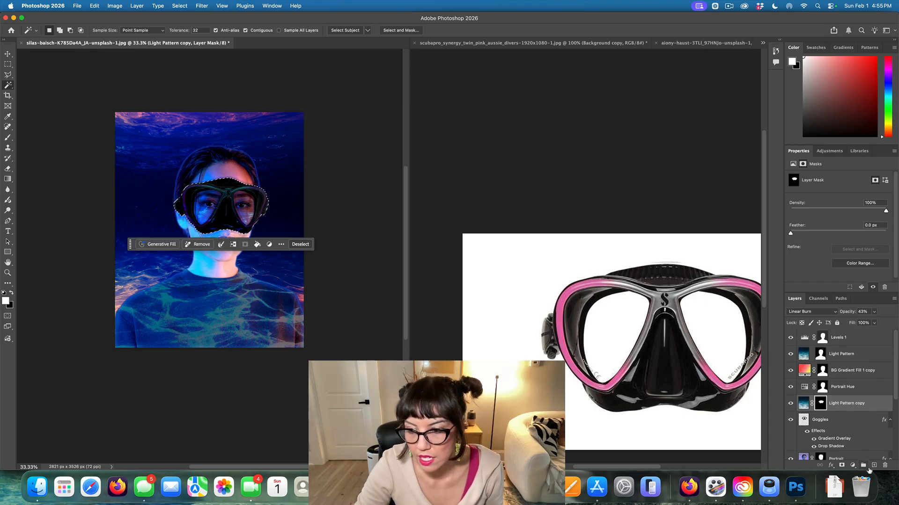
pyautogui.click(873, 466)
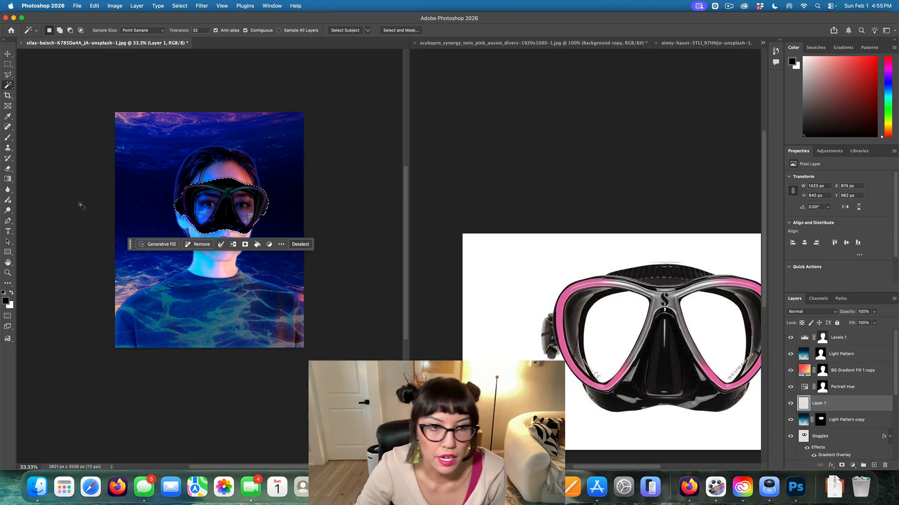
# Sample the bright blue from the woman's neck as the foreground colour for the Brush tool.
pyautogui.click(9, 139)
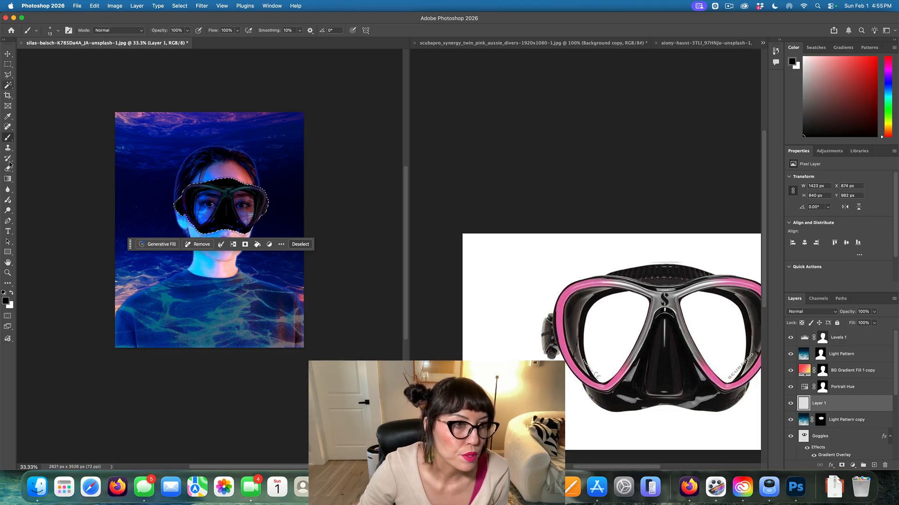
pyautogui.click(8, 117)
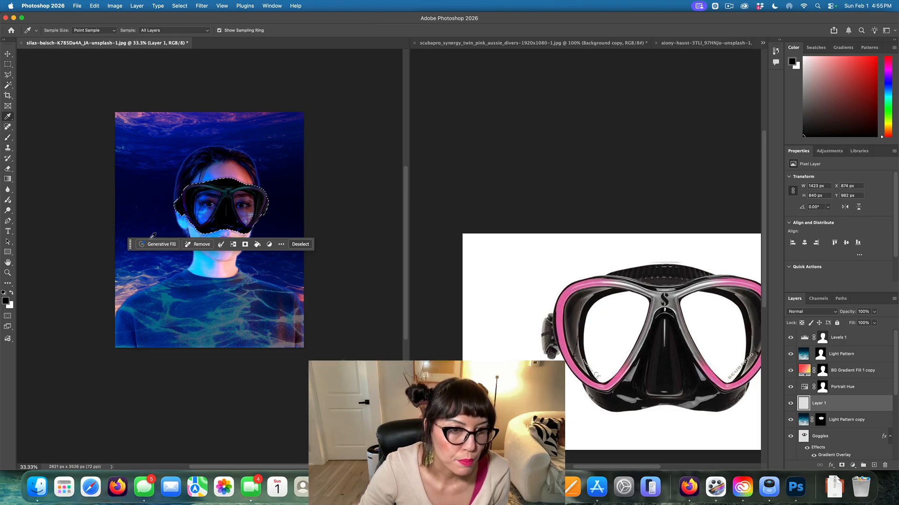
pyautogui.click(201, 259)
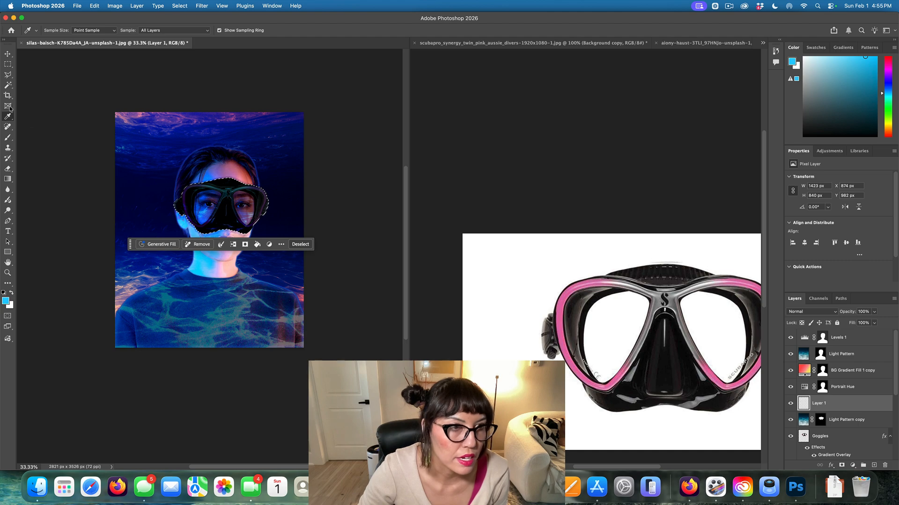
pyautogui.click(7, 138)
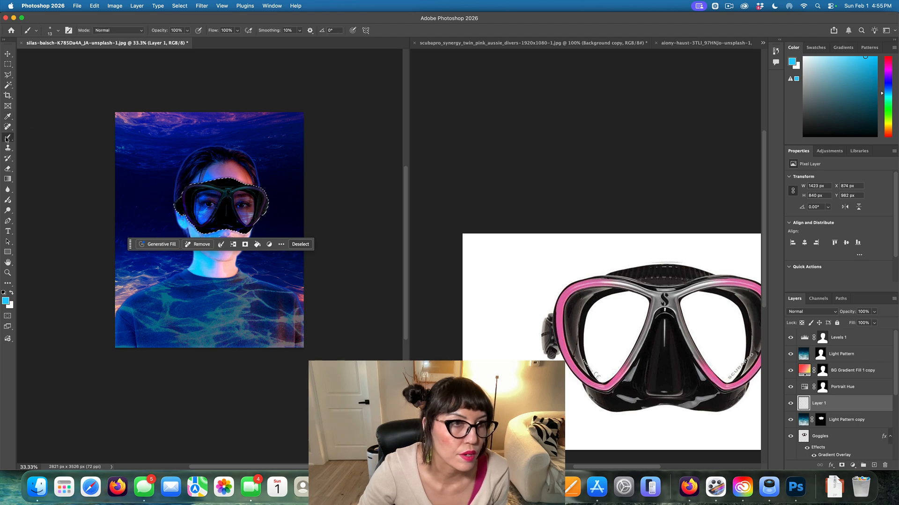
# Set the soft brush to 175 px and 34% opacity, and paint blue light over the selected goggles on Layer 1.
pyautogui.click(58, 30)
pyautogui.scroll(1, 165, 199)
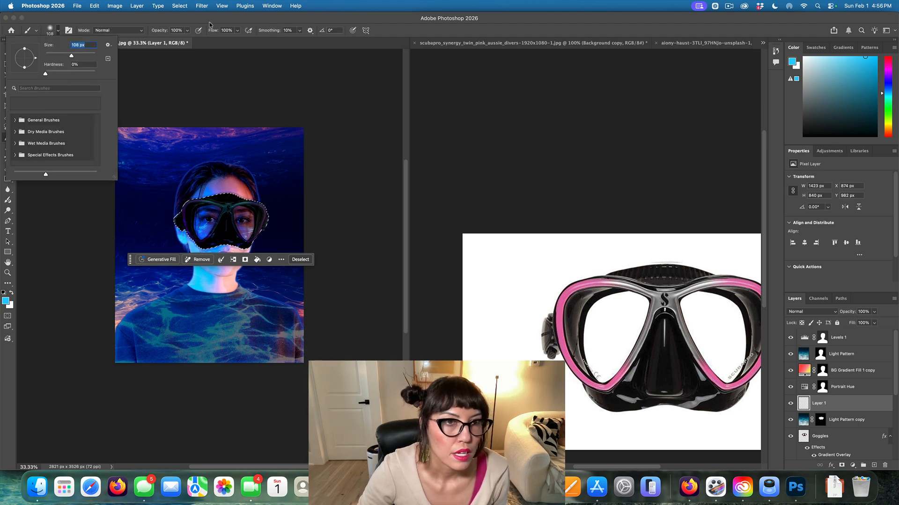
pyautogui.moveTo(187, 30); pyautogui.dragTo(163, 41)
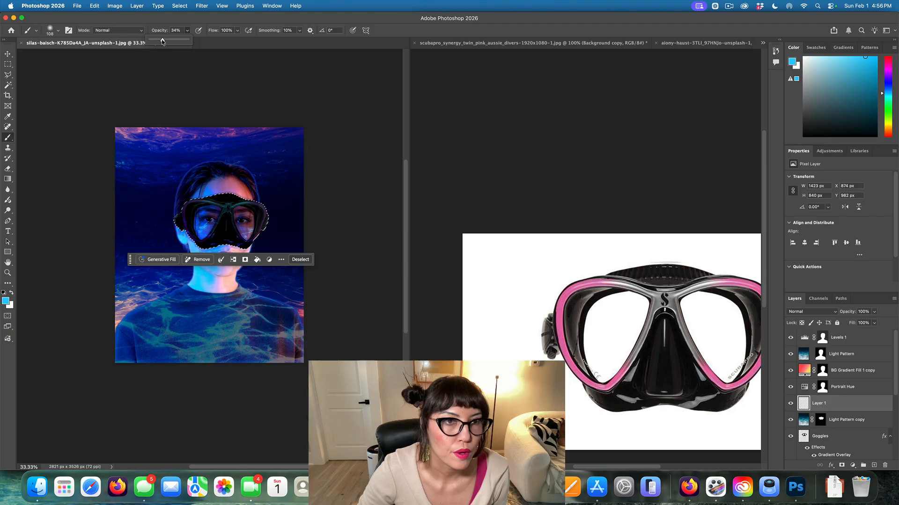
pyautogui.click(58, 30)
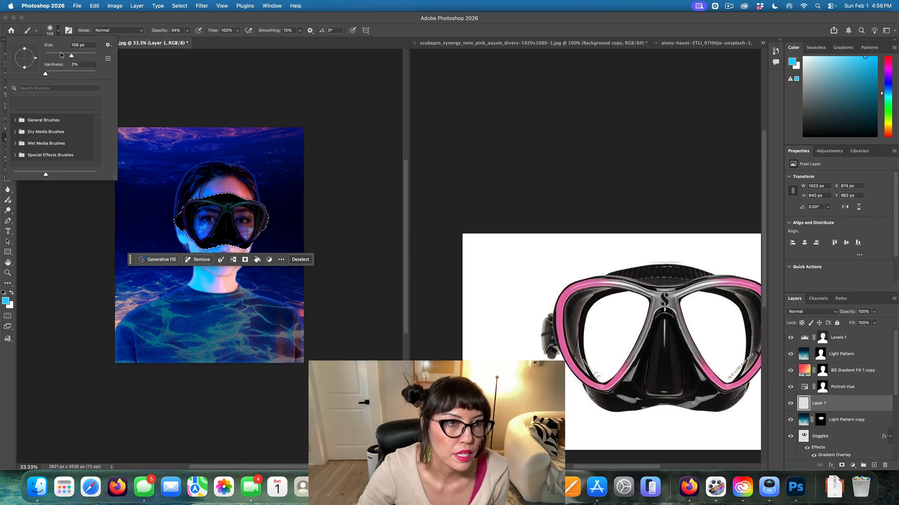
pyautogui.moveTo(62, 55); pyautogui.dragTo(80, 55)
pyautogui.moveTo(177, 219); pyautogui.dragTo(197, 244)
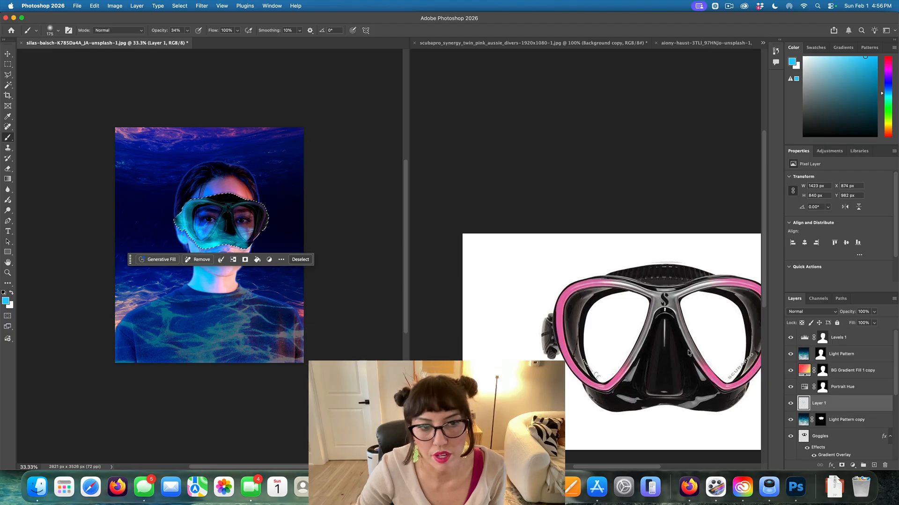
# Try Lighten on the painted Layer 1, settle on the Lighter Color blend mode, and set the layer's opacity to 35%.
pyautogui.scroll(2, 674, 374)
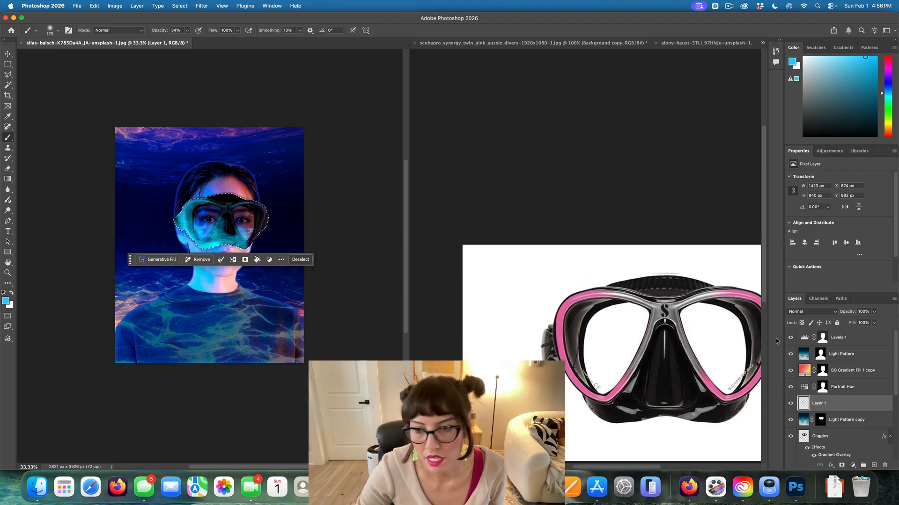
pyautogui.click(817, 312)
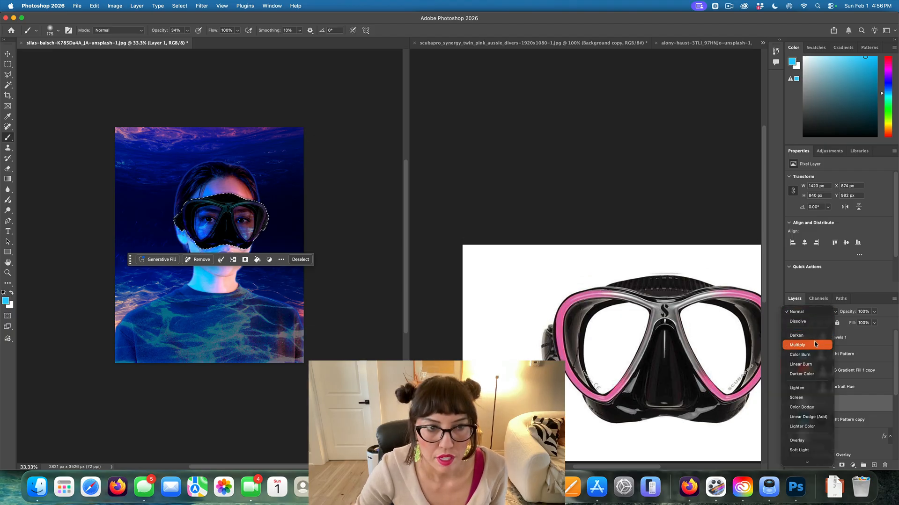
pyautogui.click(801, 390)
pyautogui.click(805, 314)
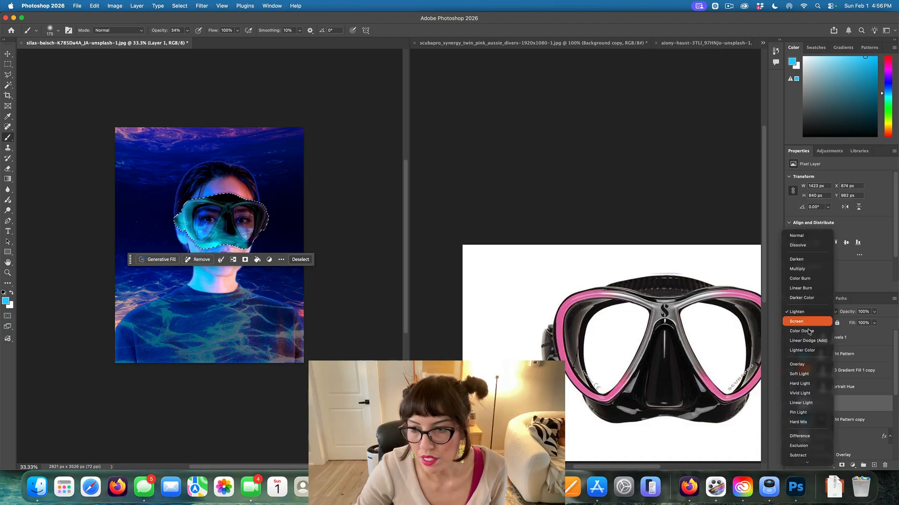
pyautogui.click(810, 352)
pyautogui.moveTo(873, 312); pyautogui.dragTo(850, 322)
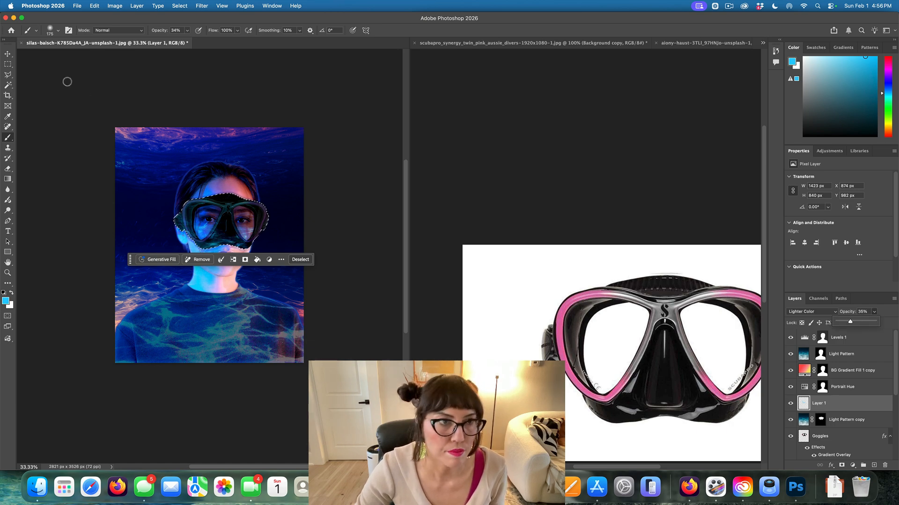
# Move the contextual task bar above the portrait to uncover the goggles, and clear the goggles selection.
pyautogui.press('v')
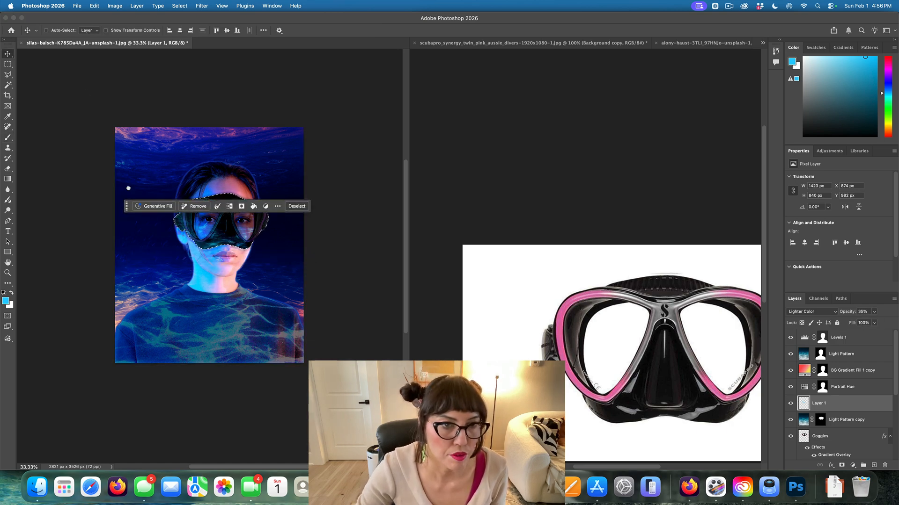
pyautogui.moveTo(126, 206); pyautogui.dragTo(129, 103)
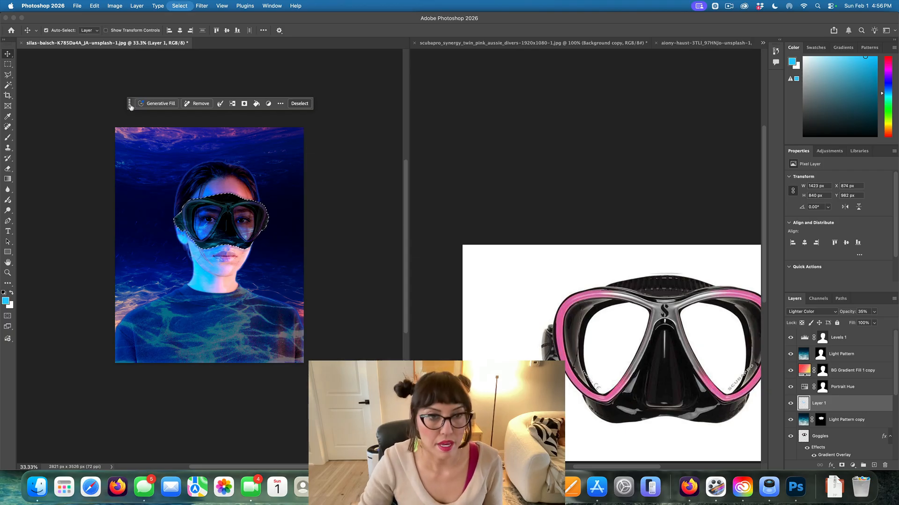
pyautogui.press('super+d')
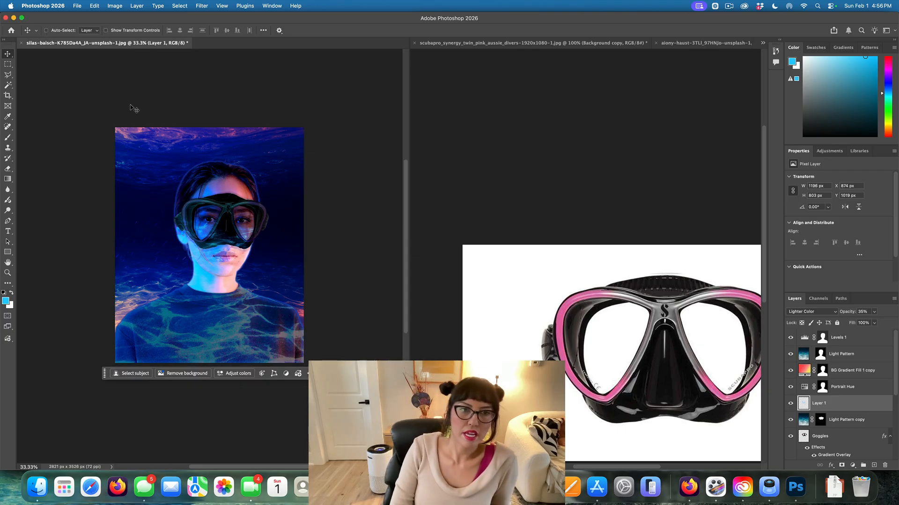